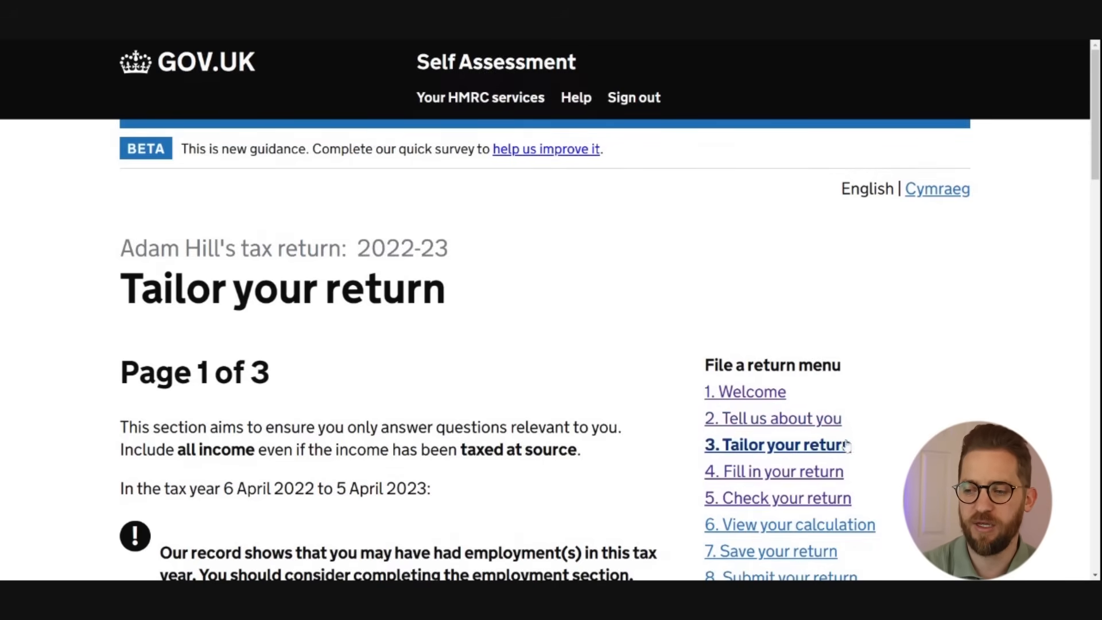
- Answer No to being an employee, director, office holder or agency worker in the year to 5 April 2023
scroll(696, 467, "down", 1)
scroll(696, 466, "down", 3)
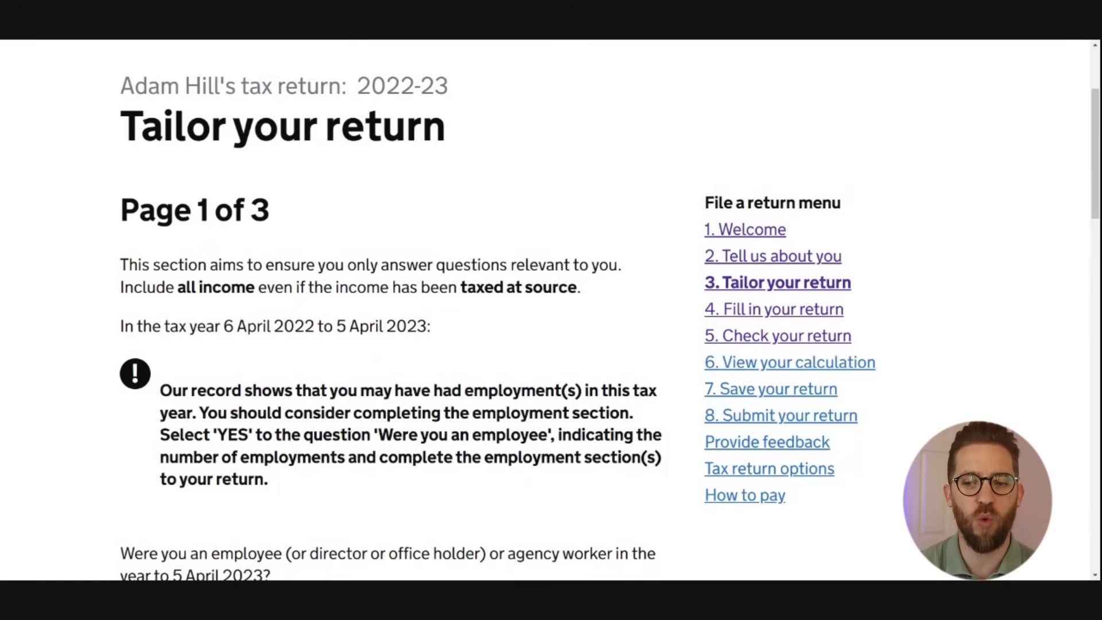
scroll(240, 247, "down", 3)
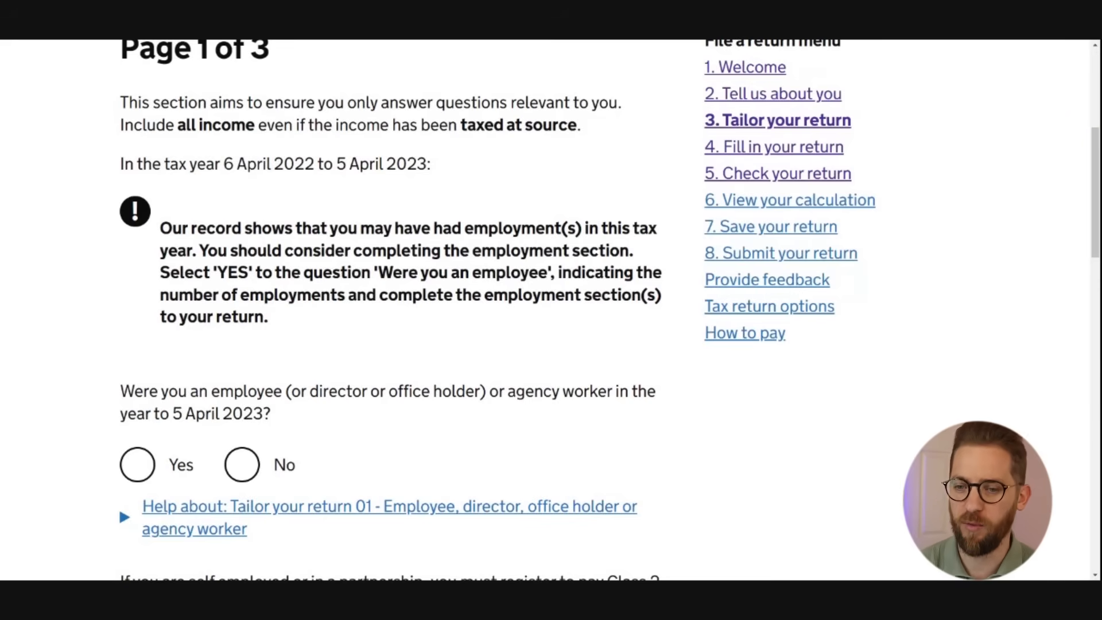
scroll(119, 507, "down", 3)
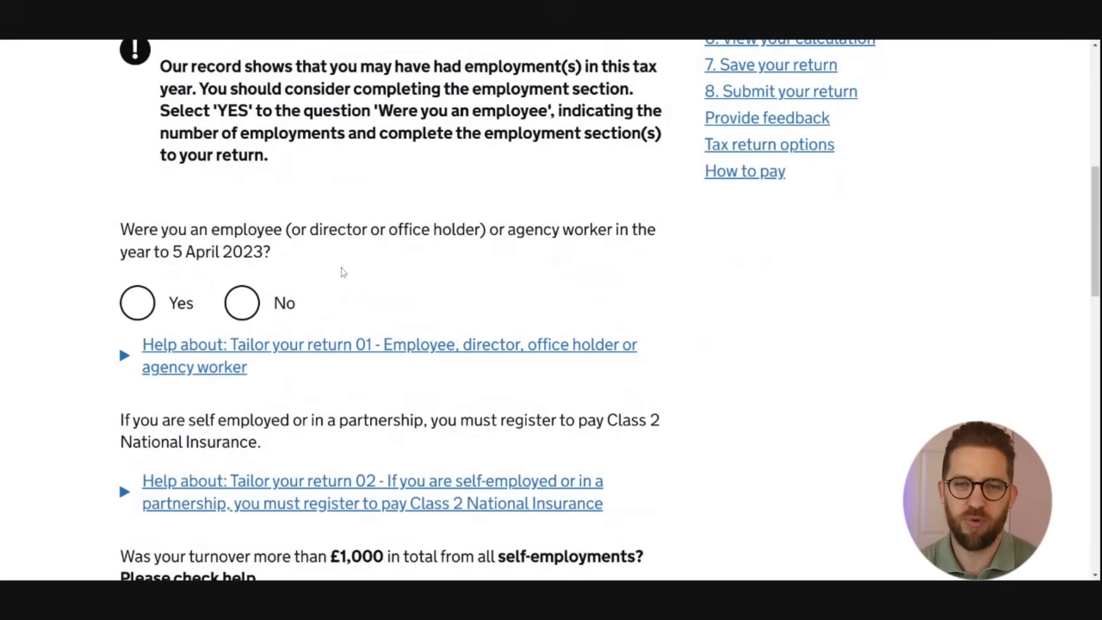
left_click(246, 310)
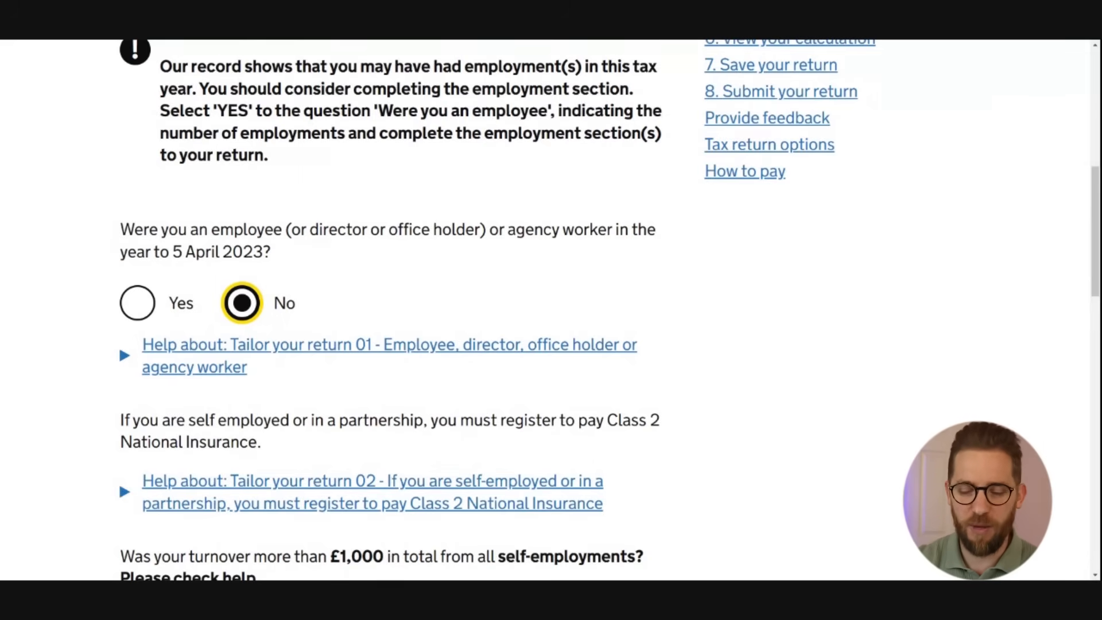
left_click(344, 277)
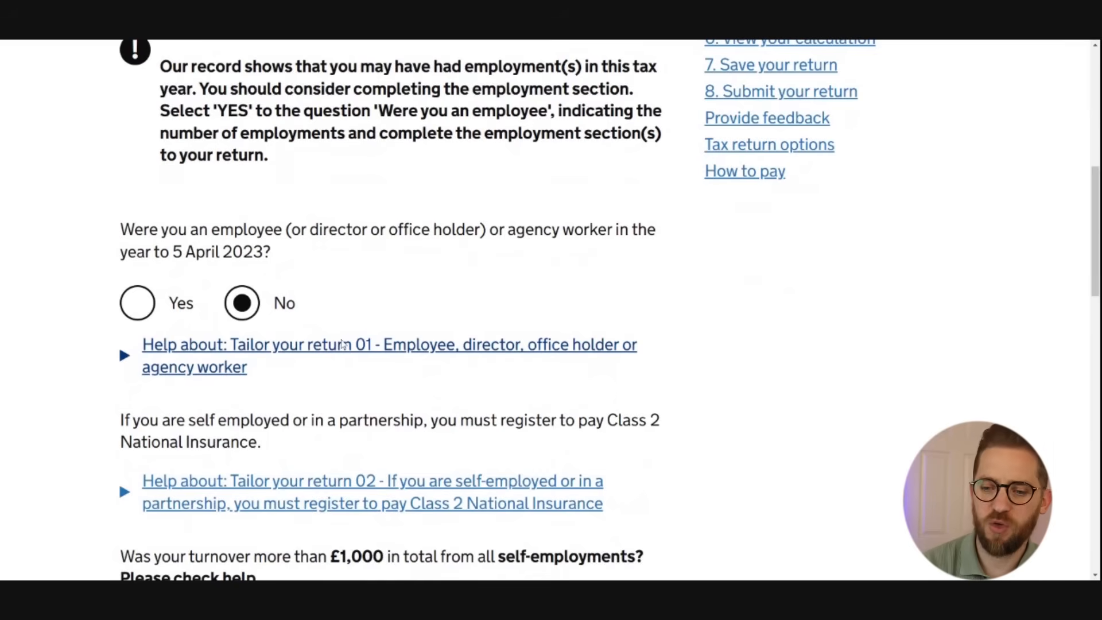
- Answer Yes to self-employment turnover above £1,000 and set the number of self-employed businesses to 1
scroll(342, 344, "down", 2)
scroll(342, 338, "down", 4)
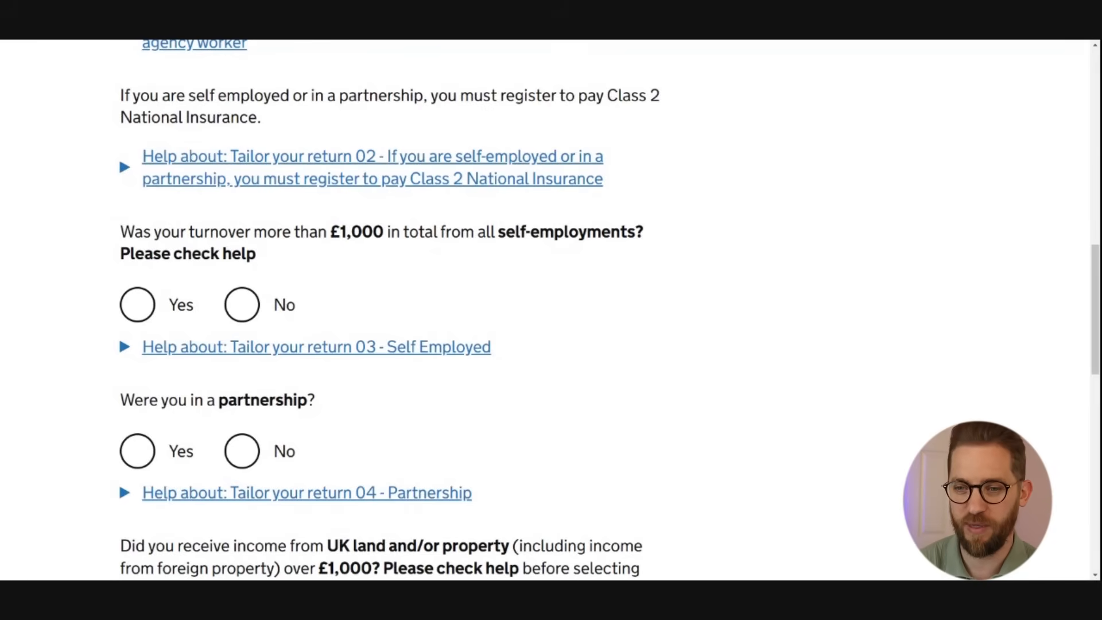
scroll(285, 287, "down", 1)
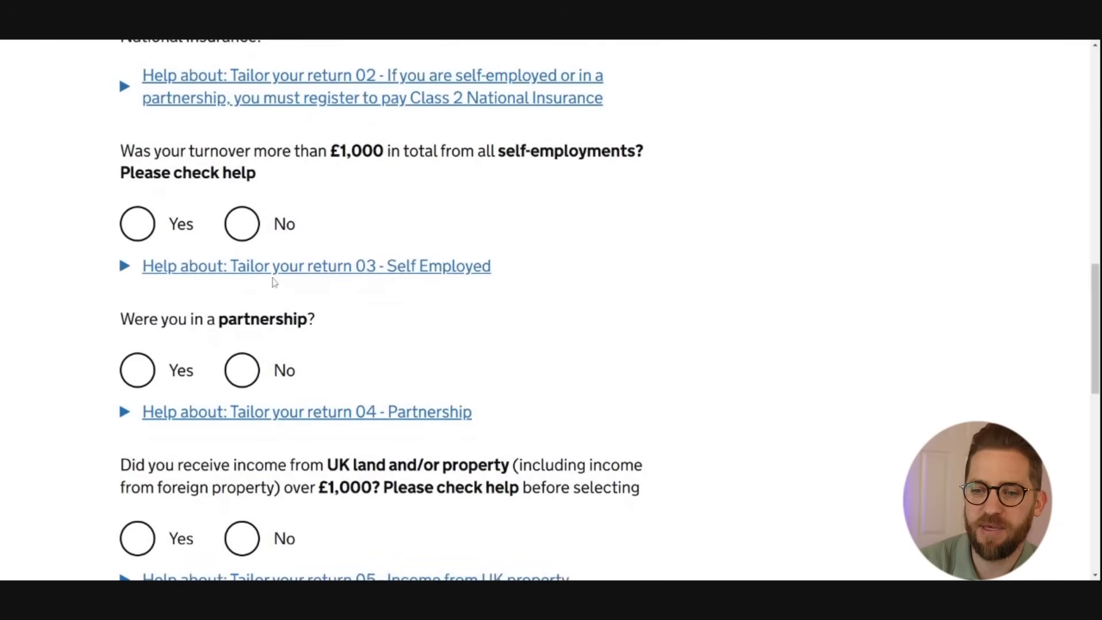
left_click(137, 230)
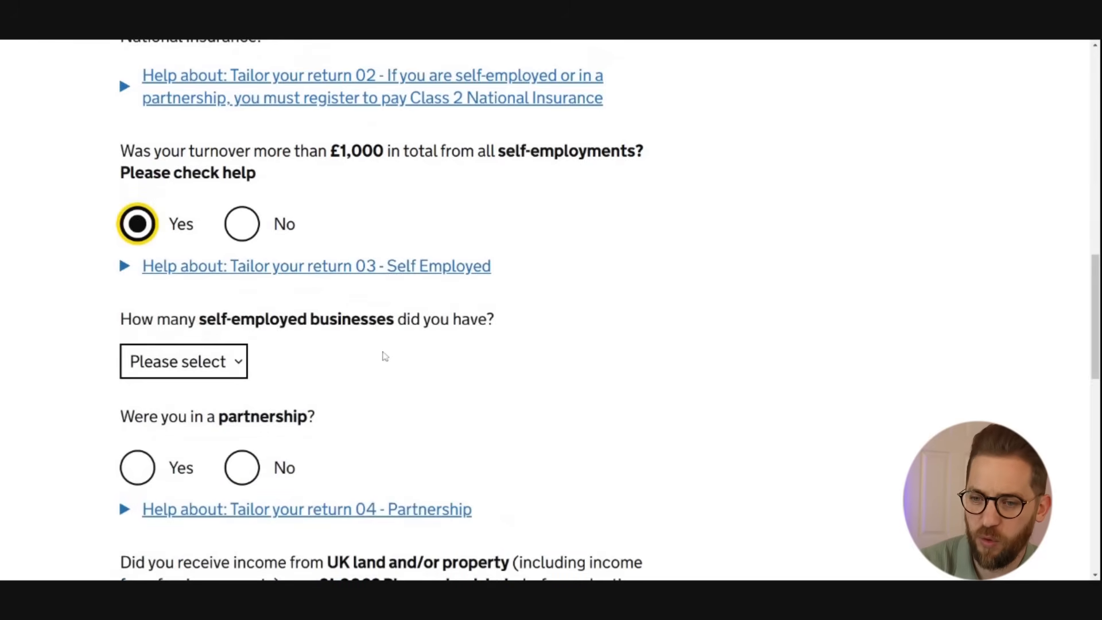
scroll(384, 355, "down", 1)
left_click(238, 283)
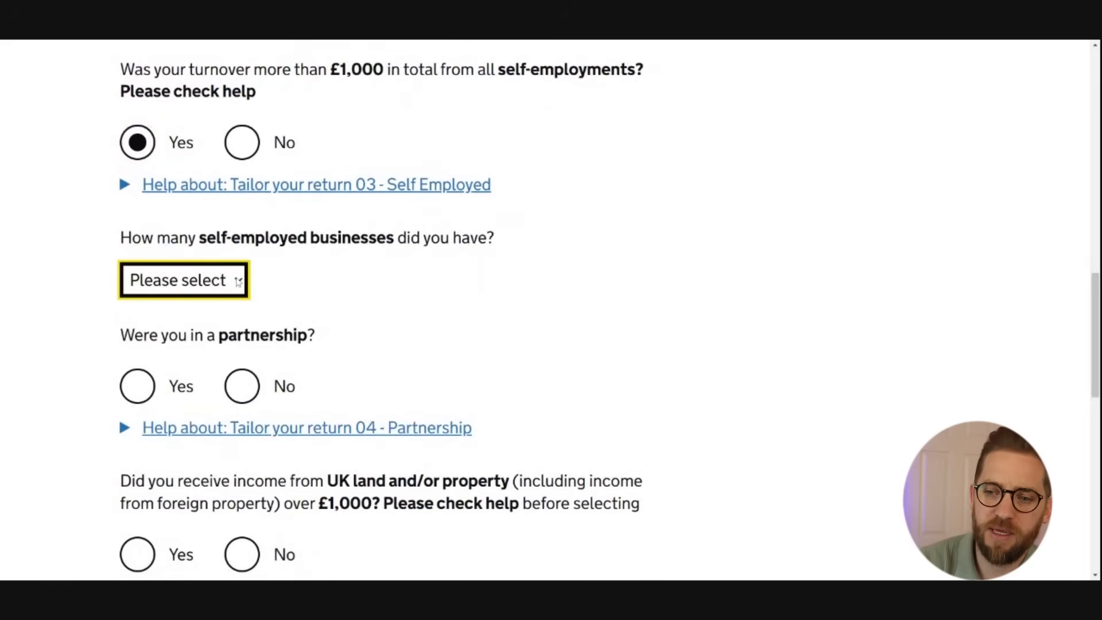
left_click(216, 305)
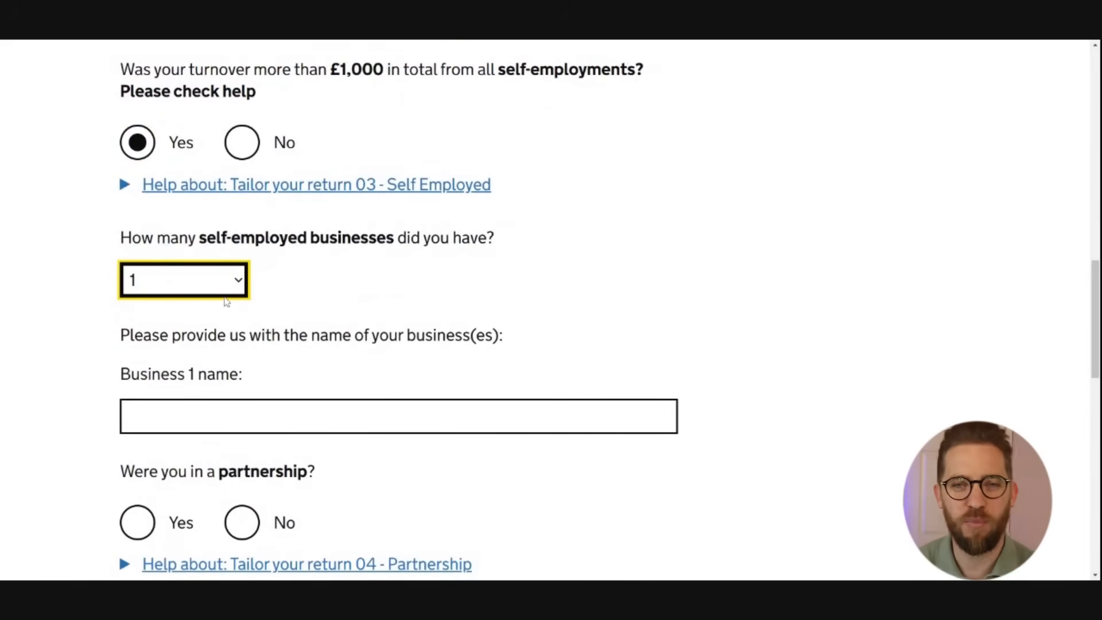
- Enter "Example" as the name of business 1
scroll(402, 310, "down", 1)
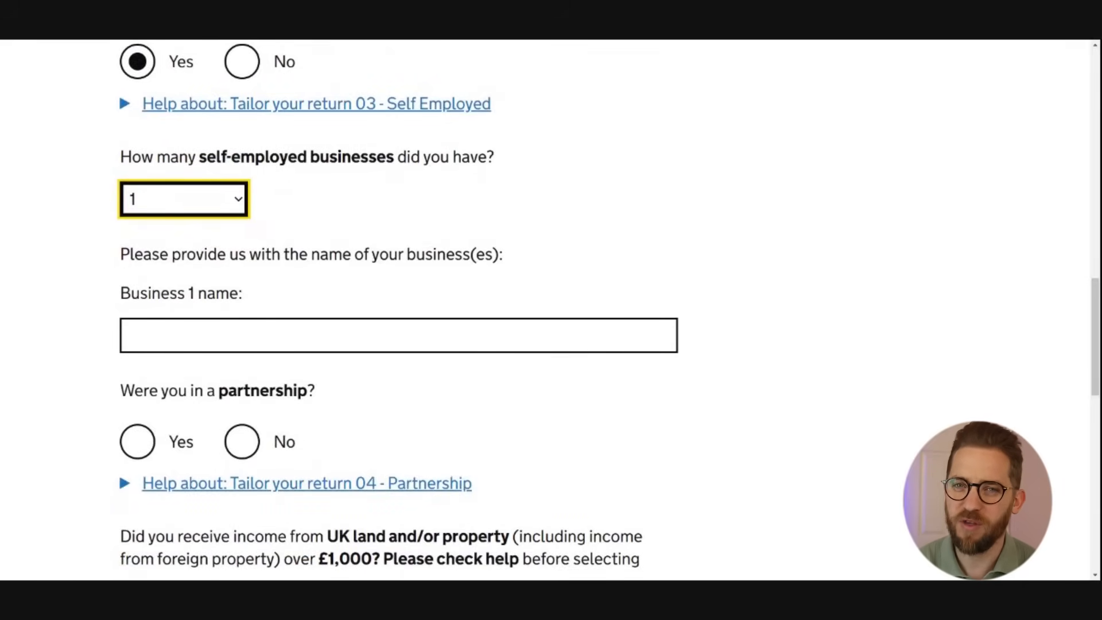
left_click(398, 336)
type("e")
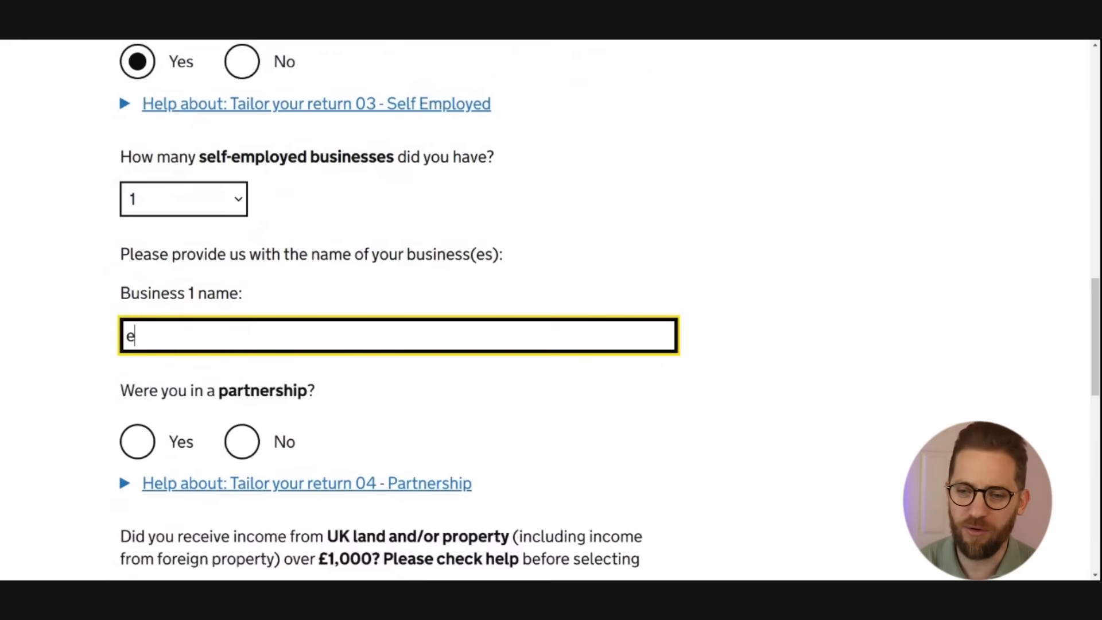
key("BackSpace")
type("Exampl")
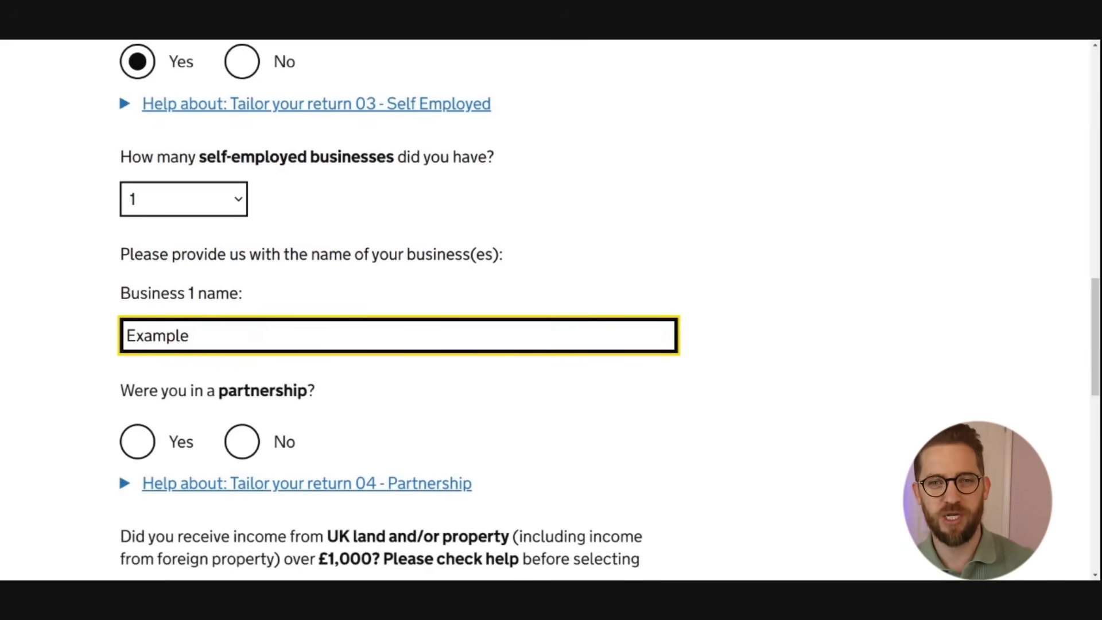
- Answer No to being in a partnership and No to receiving UK land or property income over £1,000
scroll(216, 358, "down", 1)
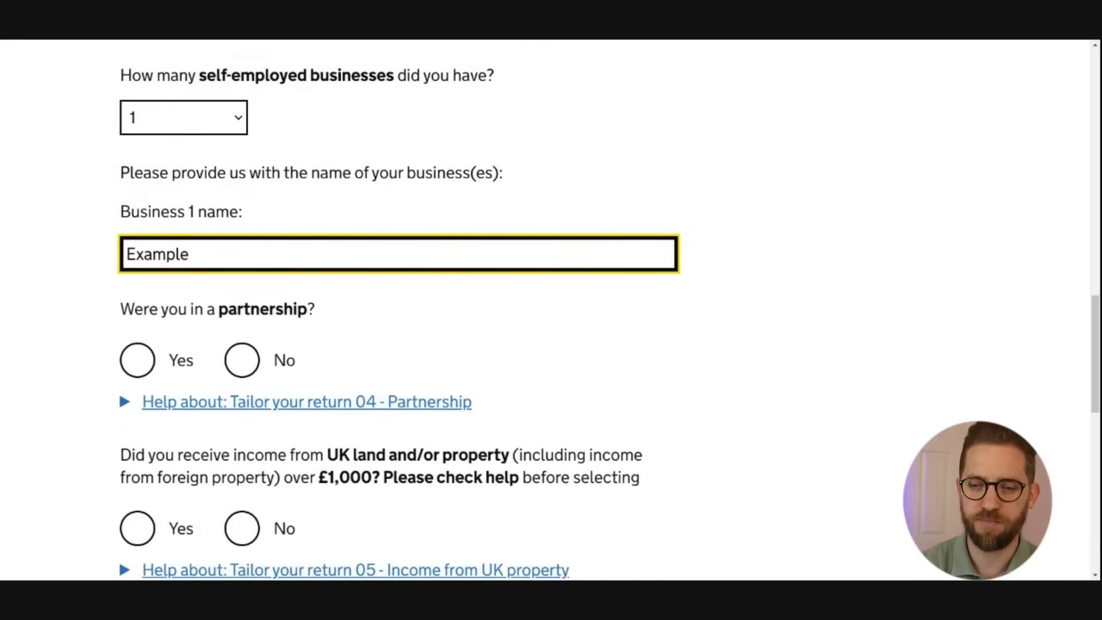
scroll(214, 362, "down", 1)
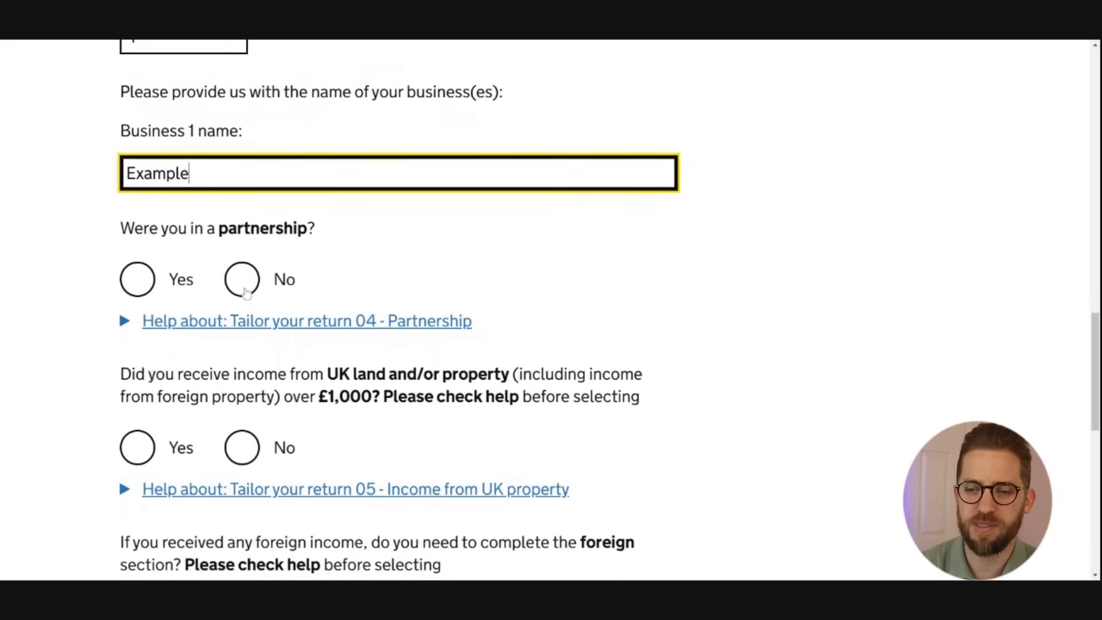
left_click(257, 278)
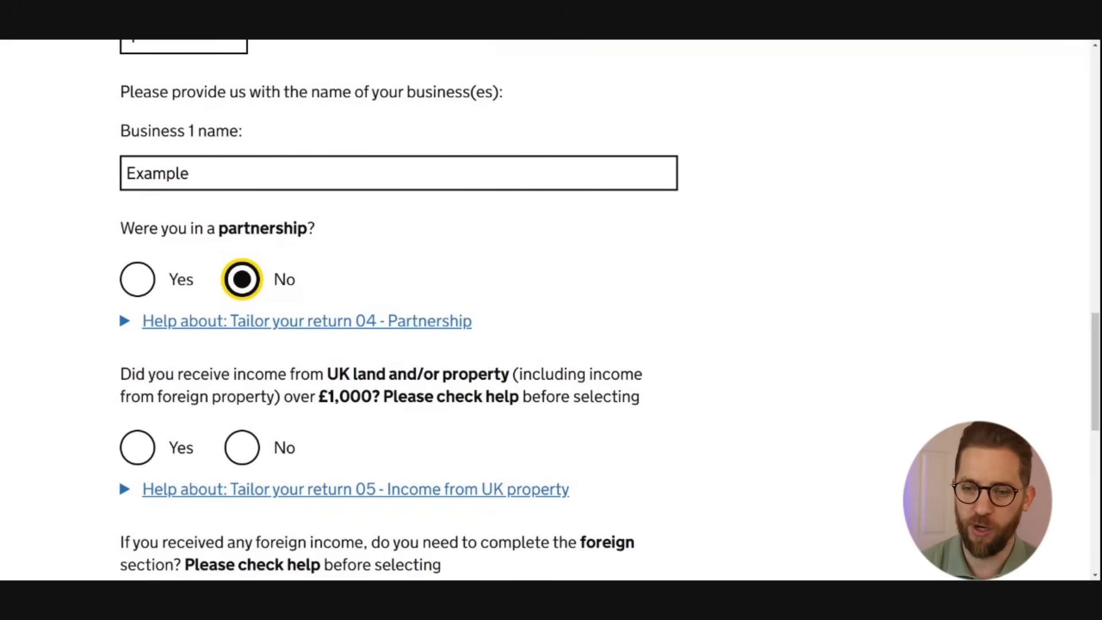
scroll(287, 283, "down", 3)
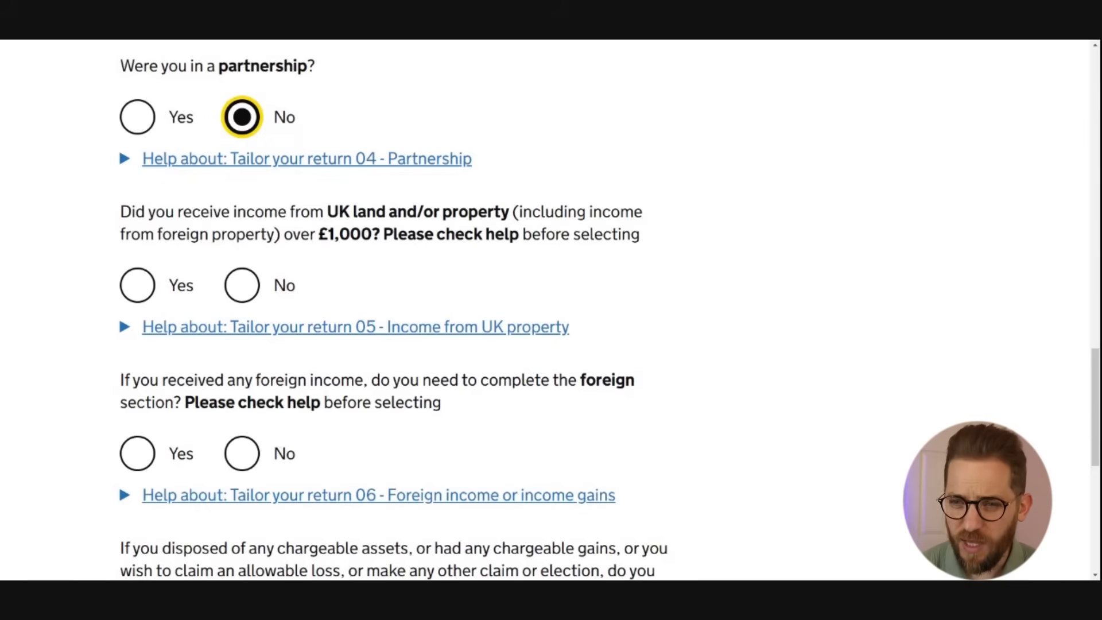
left_click(236, 290)
- Answer No to the foreign and Capital Gains sections, and save page 1 to continue to page 2
scroll(237, 290, "down", 3)
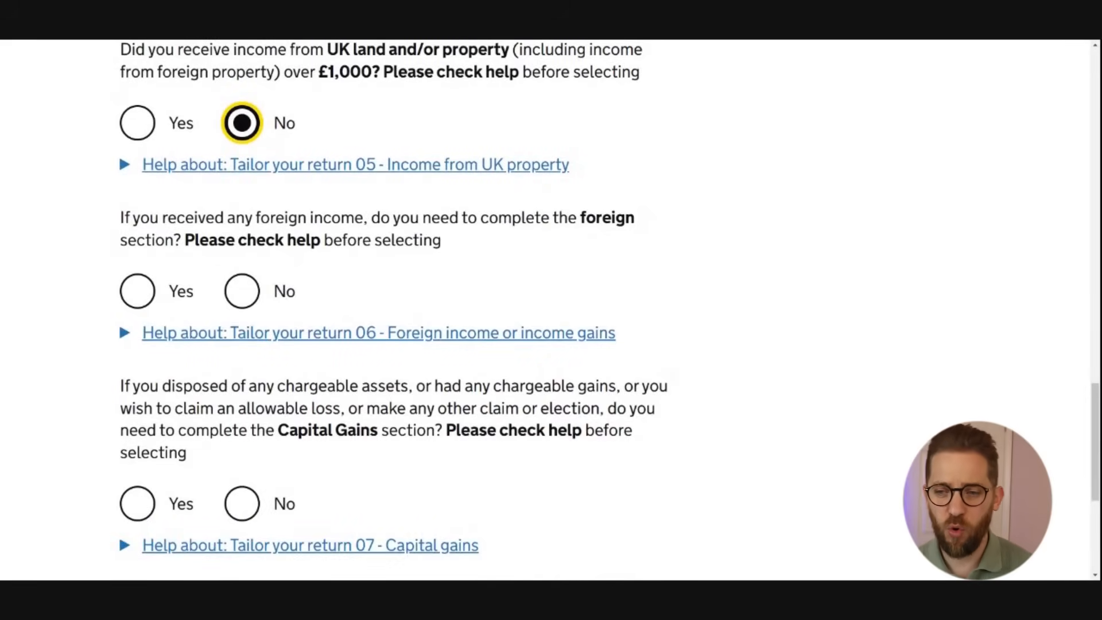
left_click(242, 291)
scroll(337, 300, "down", 2)
scroll(339, 303, "down", 2)
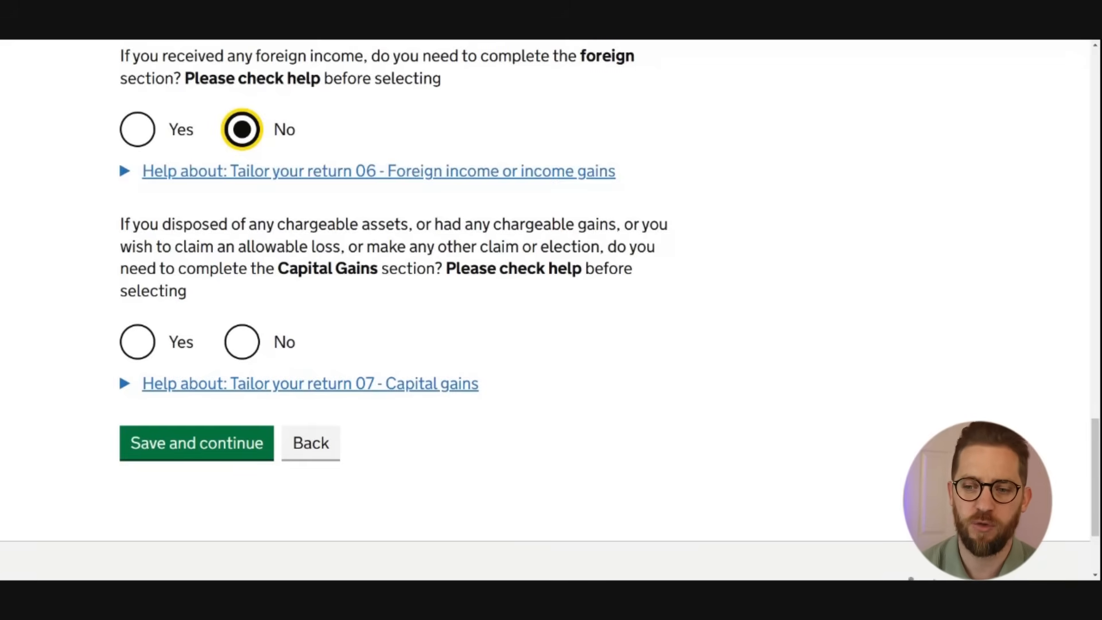
left_click(243, 342)
left_click(228, 445)
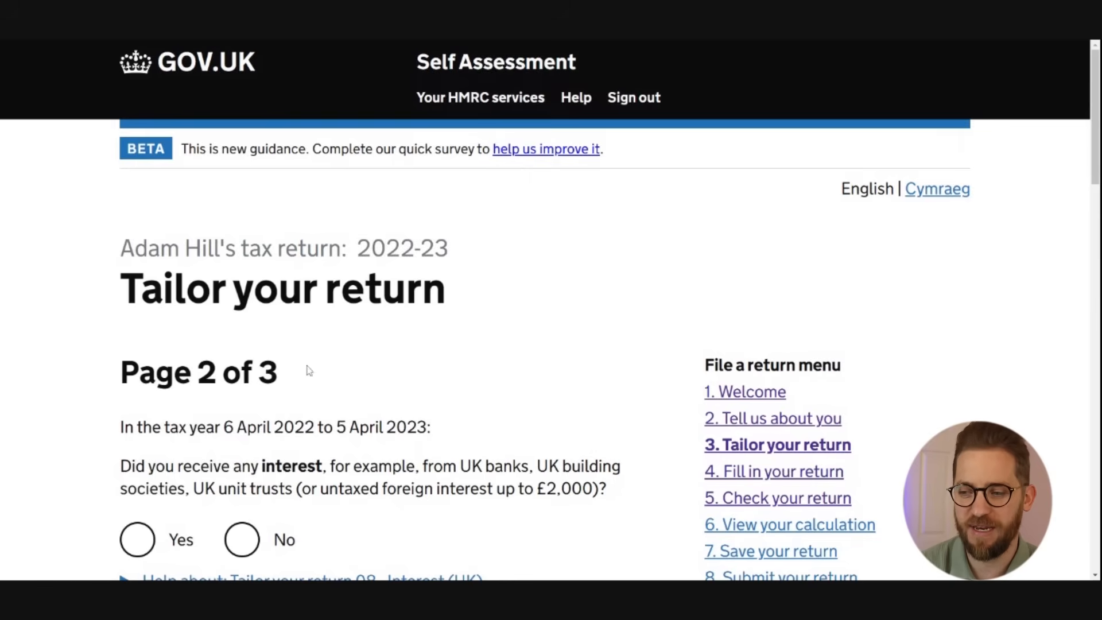
- Answer No to receiving any interest and No to receiving any dividends
scroll(372, 384, "down", 4)
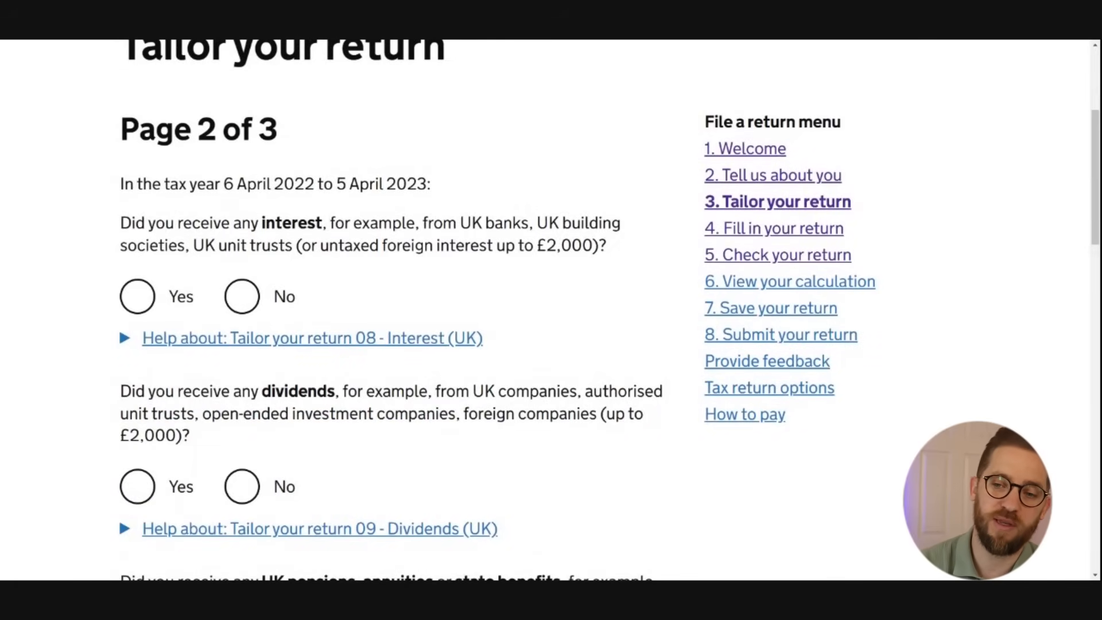
left_click(241, 294)
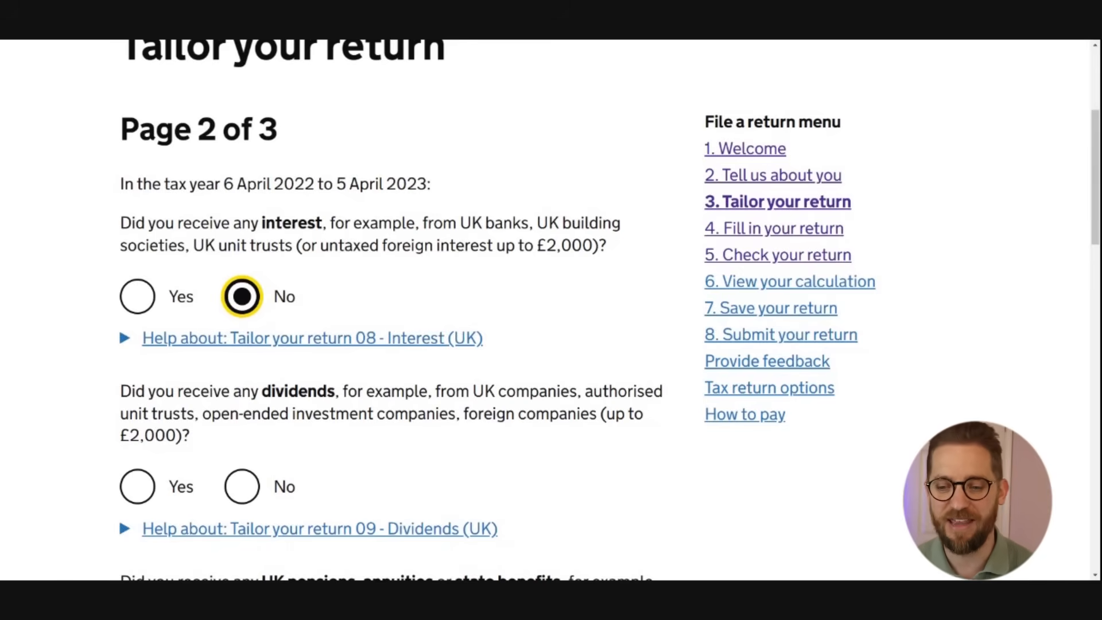
scroll(322, 292, "down", 3)
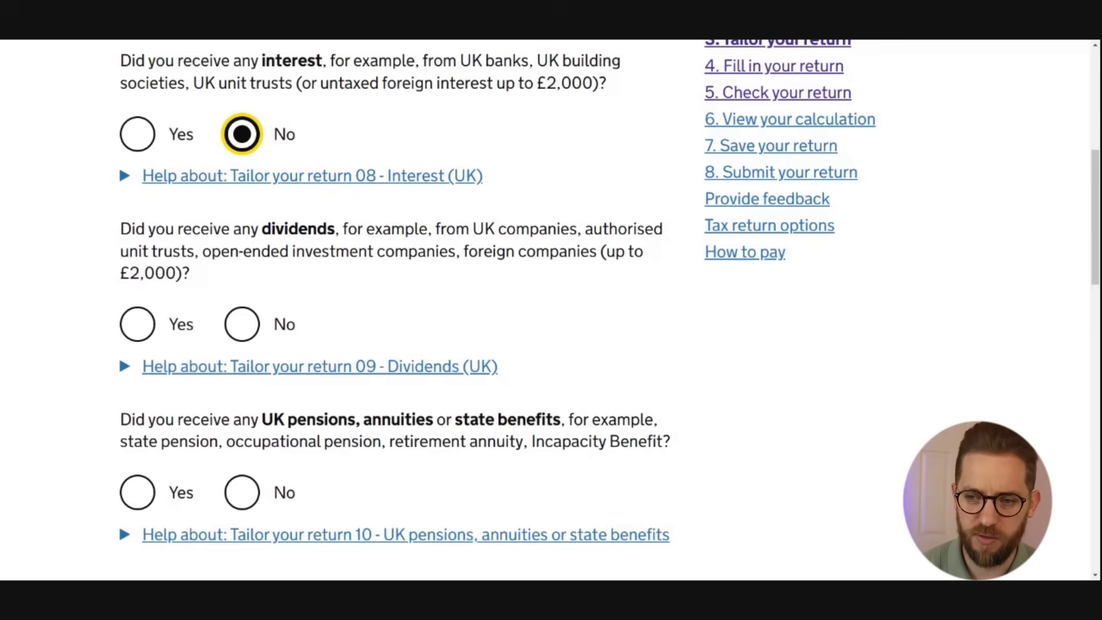
left_click(251, 327)
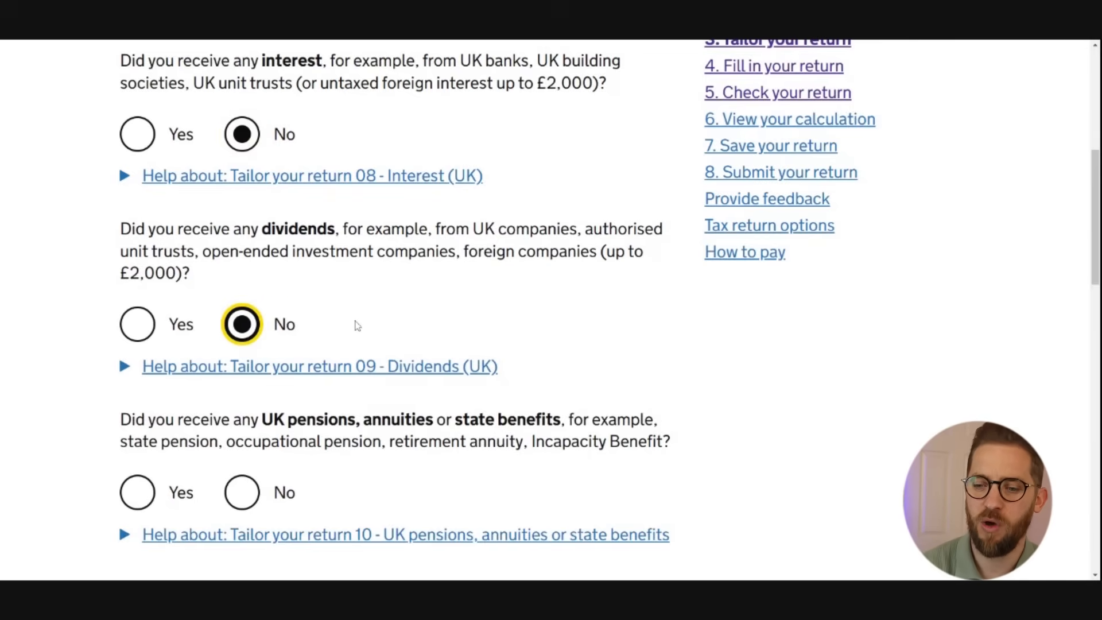
- Answer No to UK pensions, annuities or state benefits and No to Child Benefit payments
scroll(357, 325, "down", 4)
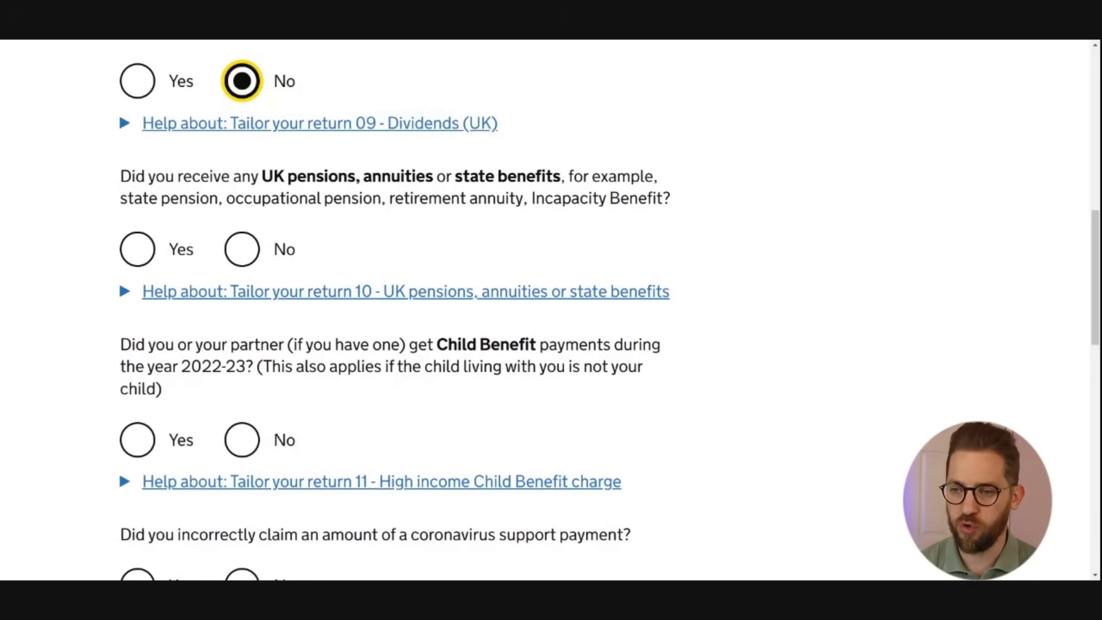
left_click(248, 260)
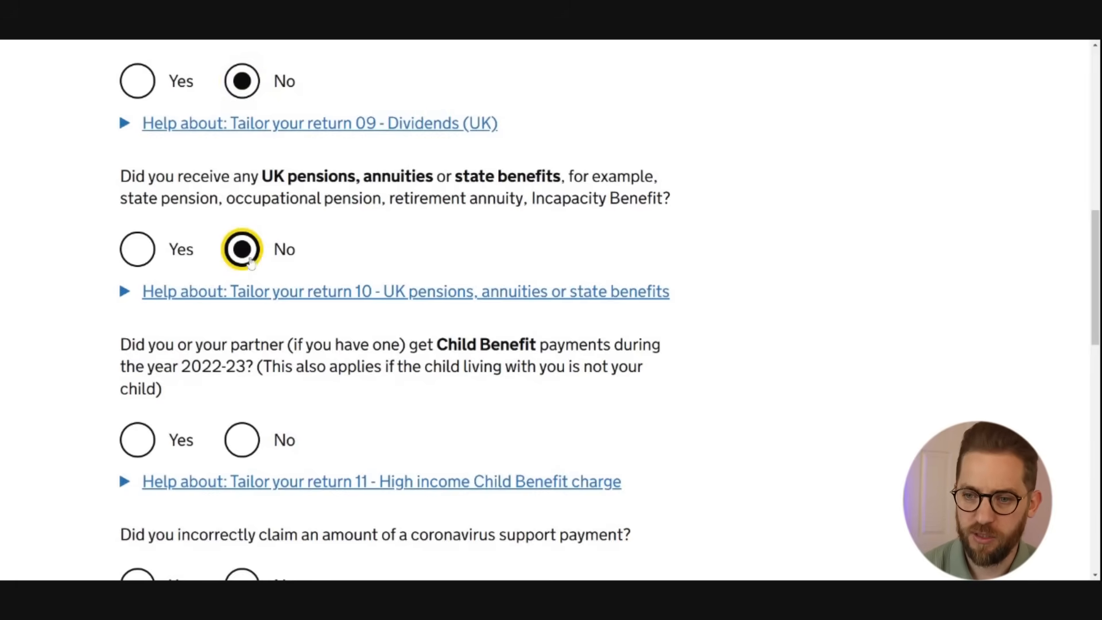
scroll(277, 310, "down", 2)
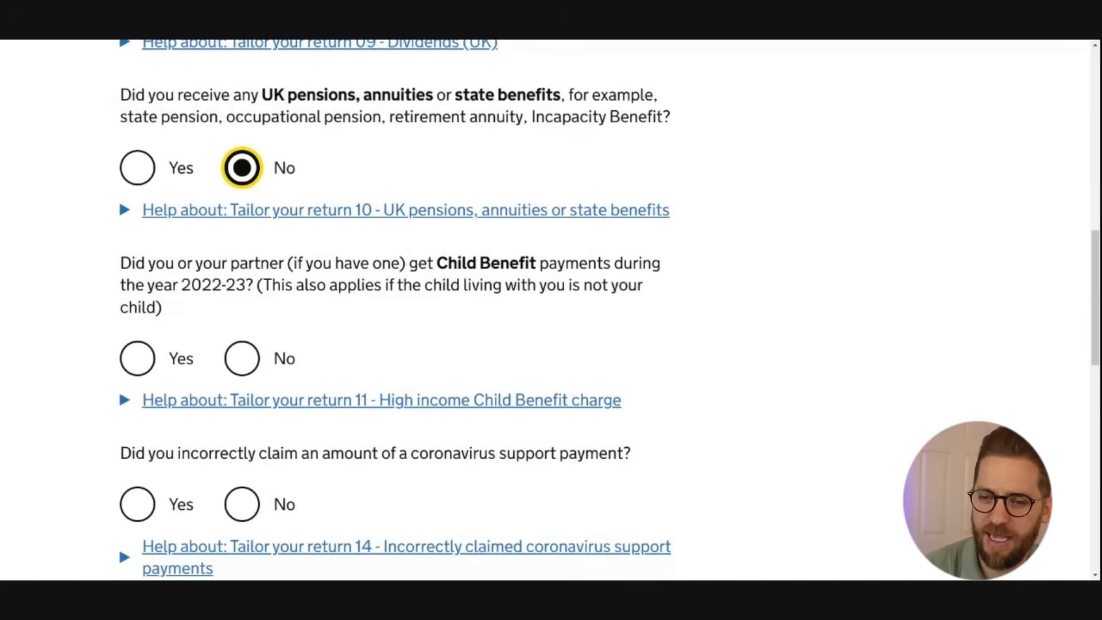
left_click(242, 358)
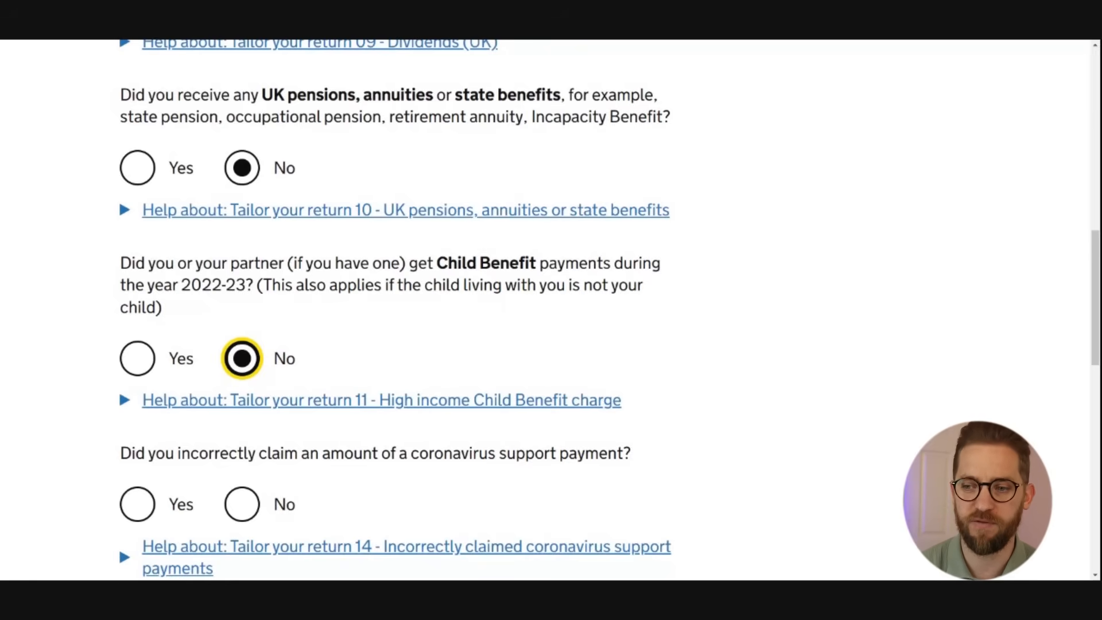
- Answer No to incorrectly claimed coronavirus support payments and No to receiving any other UK income
scroll(462, 315, "down", 3)
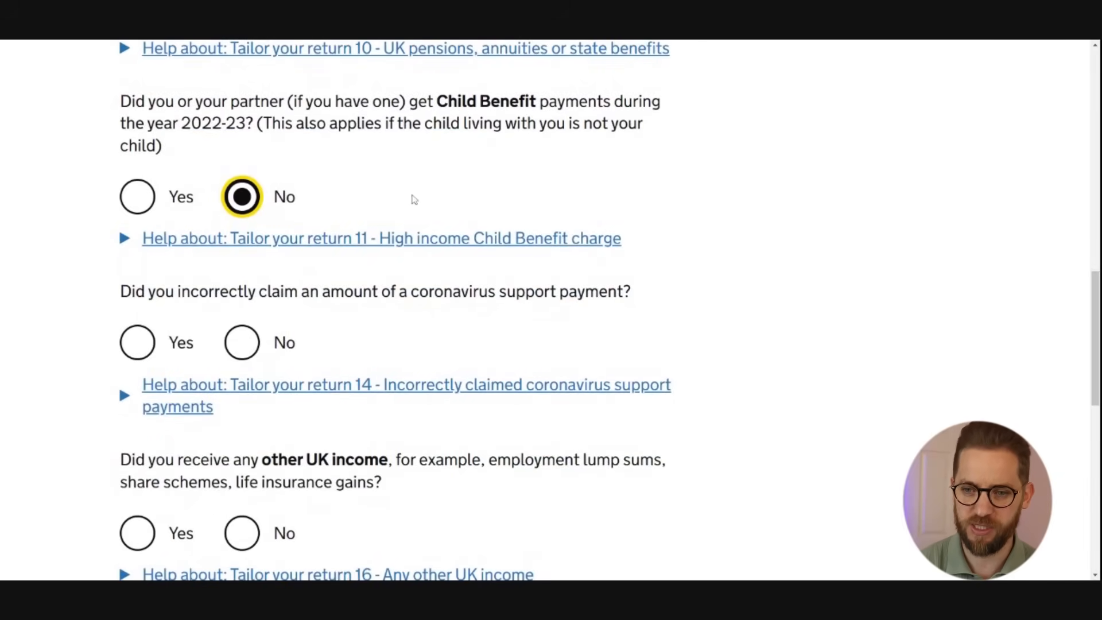
scroll(413, 199, "down", 2)
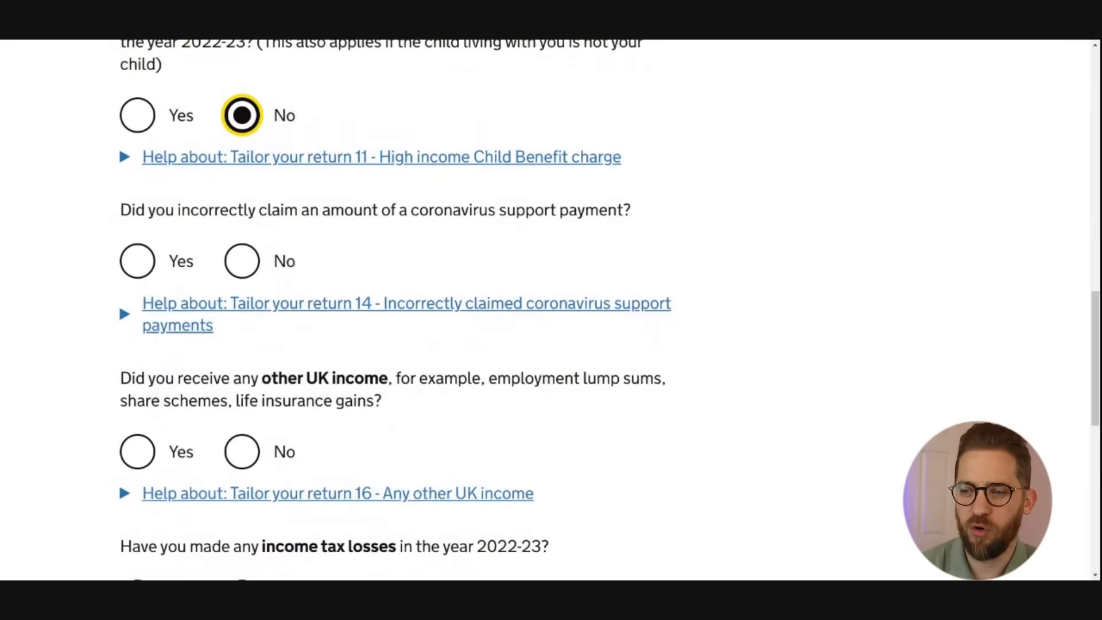
left_click(244, 265)
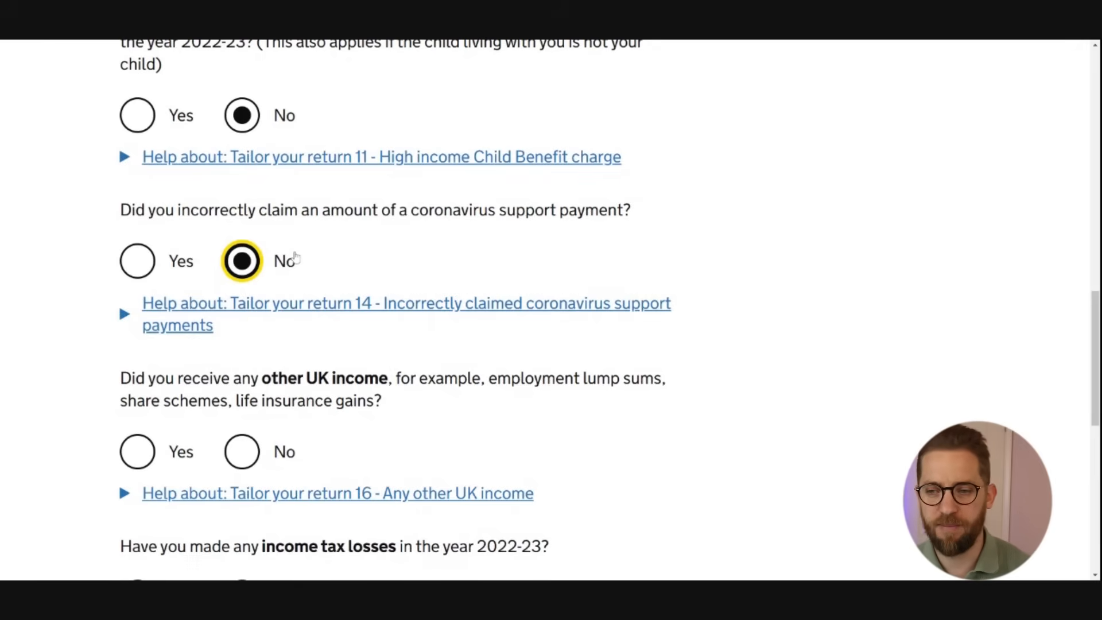
scroll(295, 258, "down", 1)
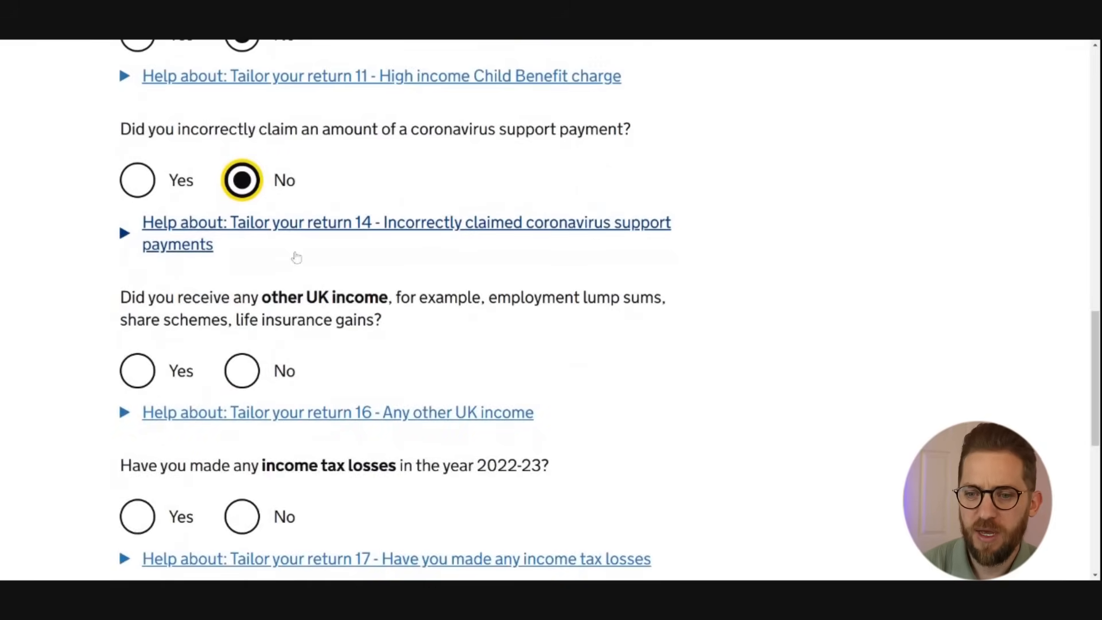
scroll(293, 256, "down", 1)
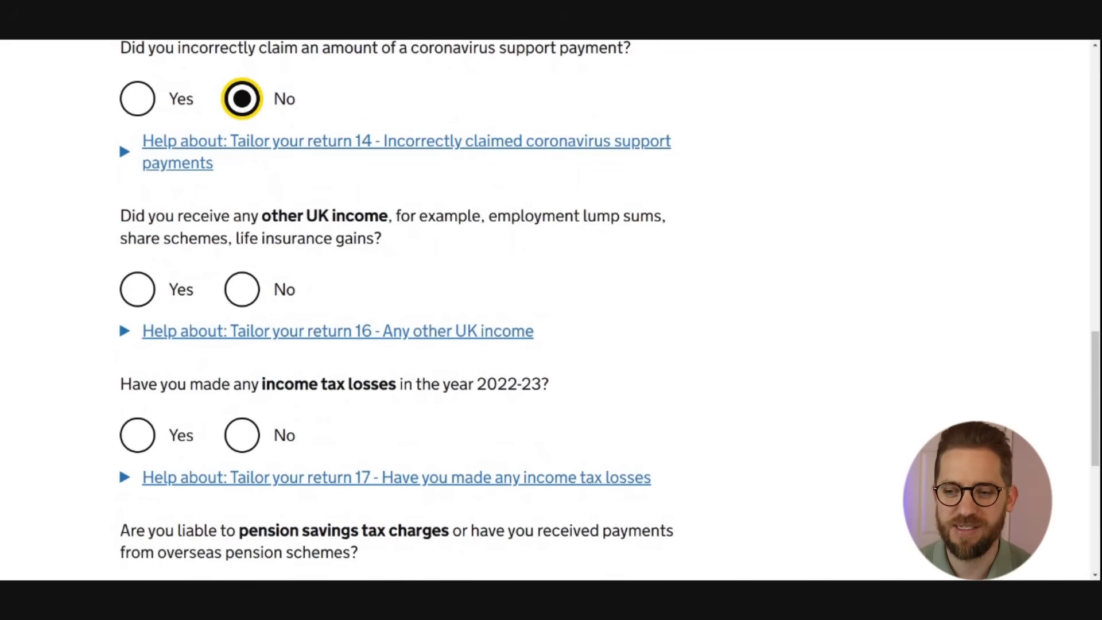
left_click(242, 289)
scroll(254, 291, "up", 3)
scroll(247, 258, "up", 2)
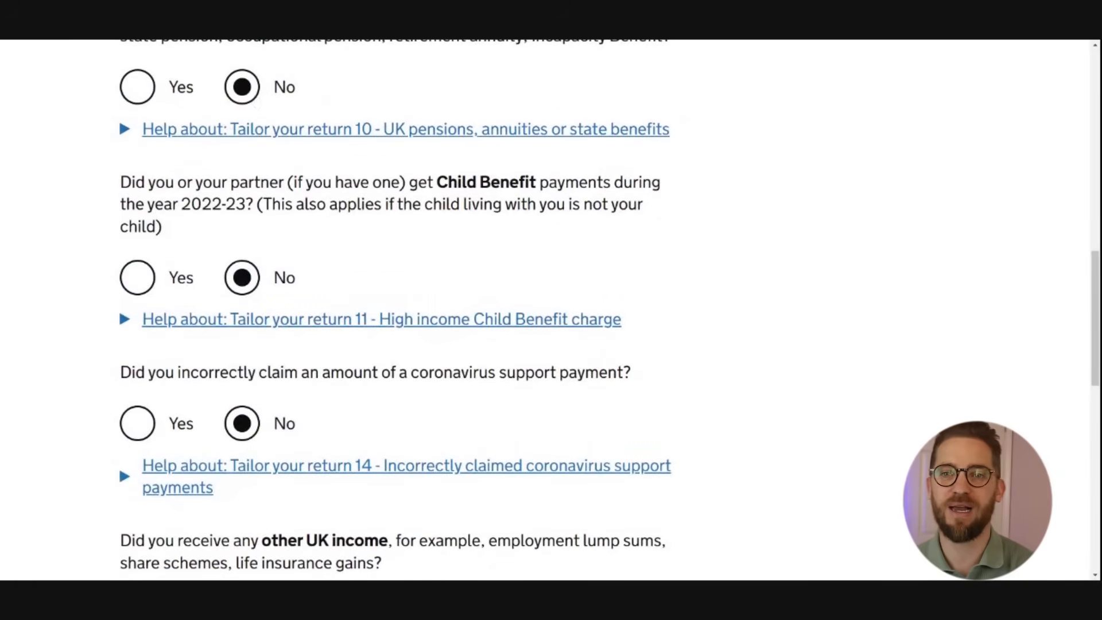
scroll(290, 253, "down", 4)
scroll(293, 258, "down", 4)
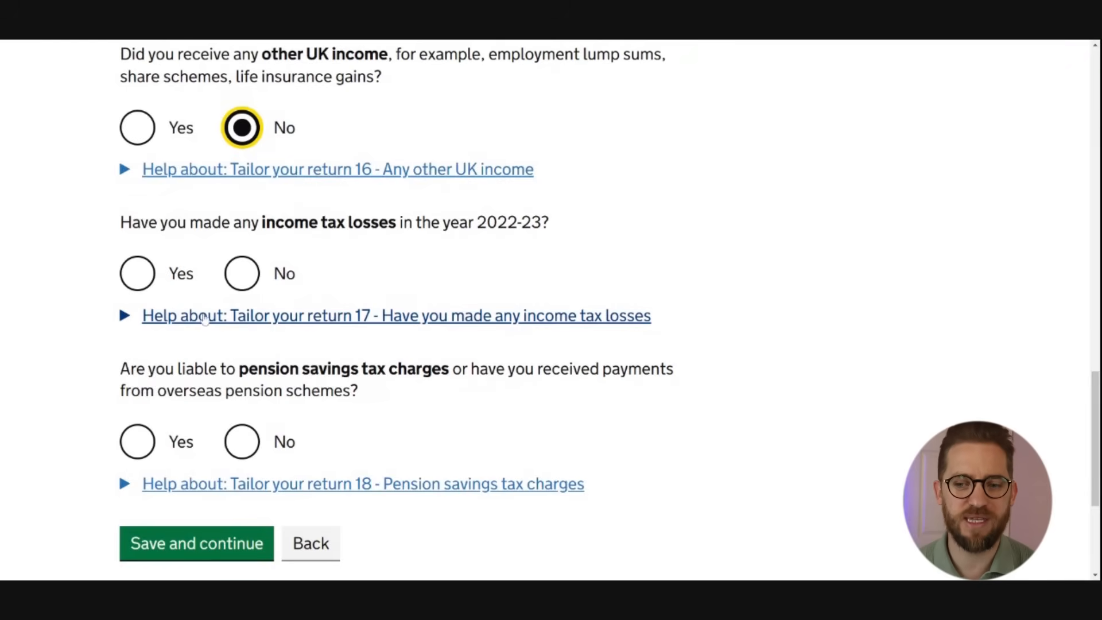
- Read the help about income tax losses, close it, and answer No to having made income tax losses in 2022-23
left_click(205, 317)
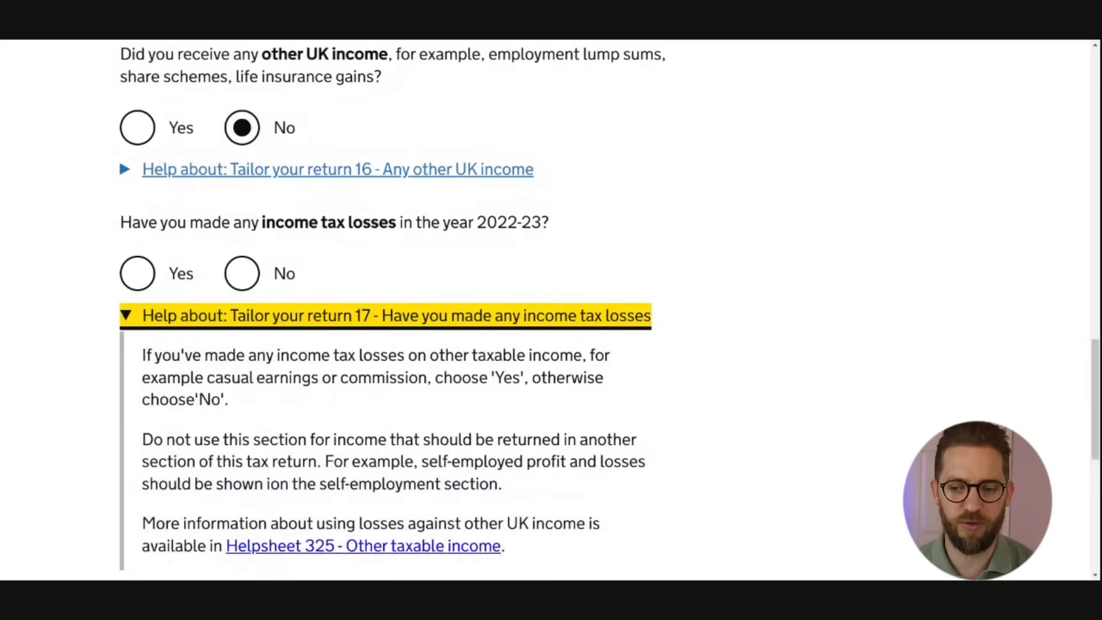
scroll(339, 427, "down", 4)
scroll(278, 374, "up", 1)
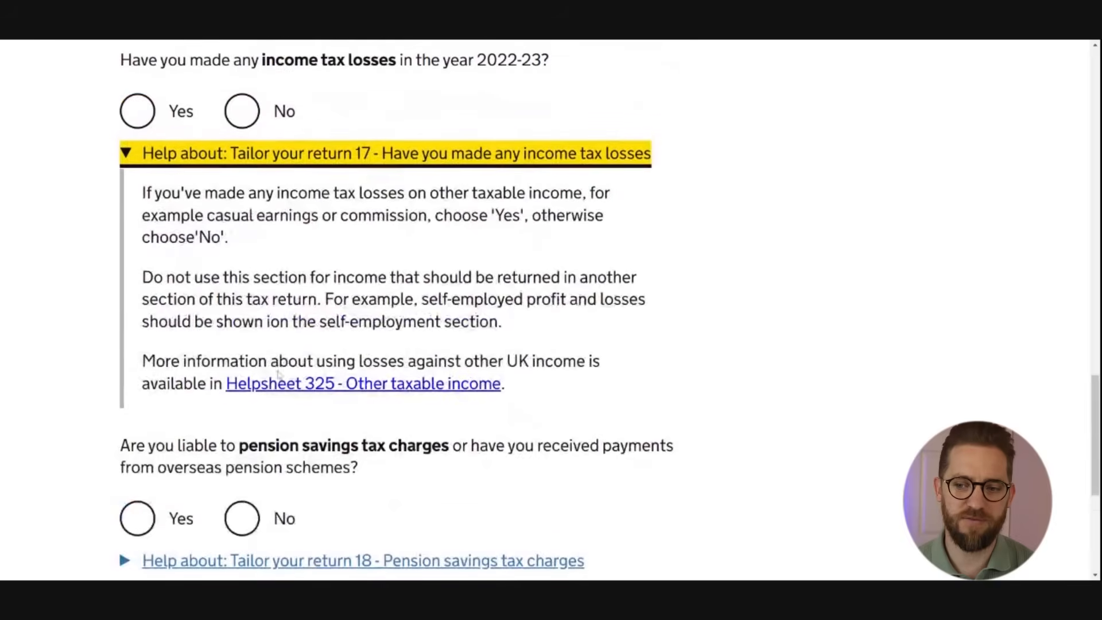
scroll(278, 373, "up", 1)
left_click(265, 244)
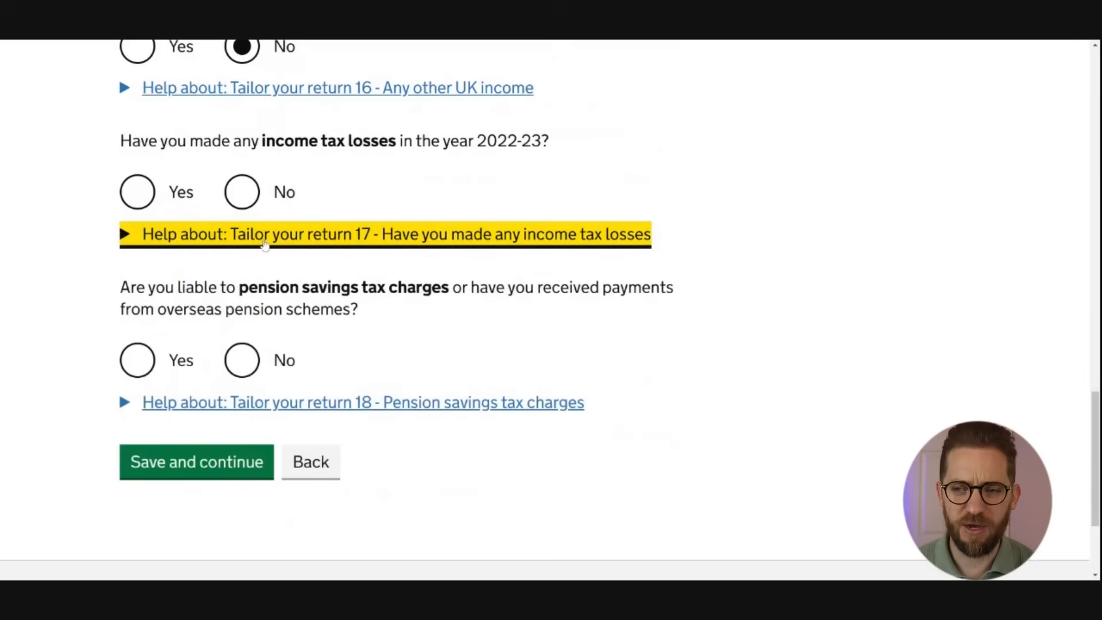
scroll(310, 209, "up", 1)
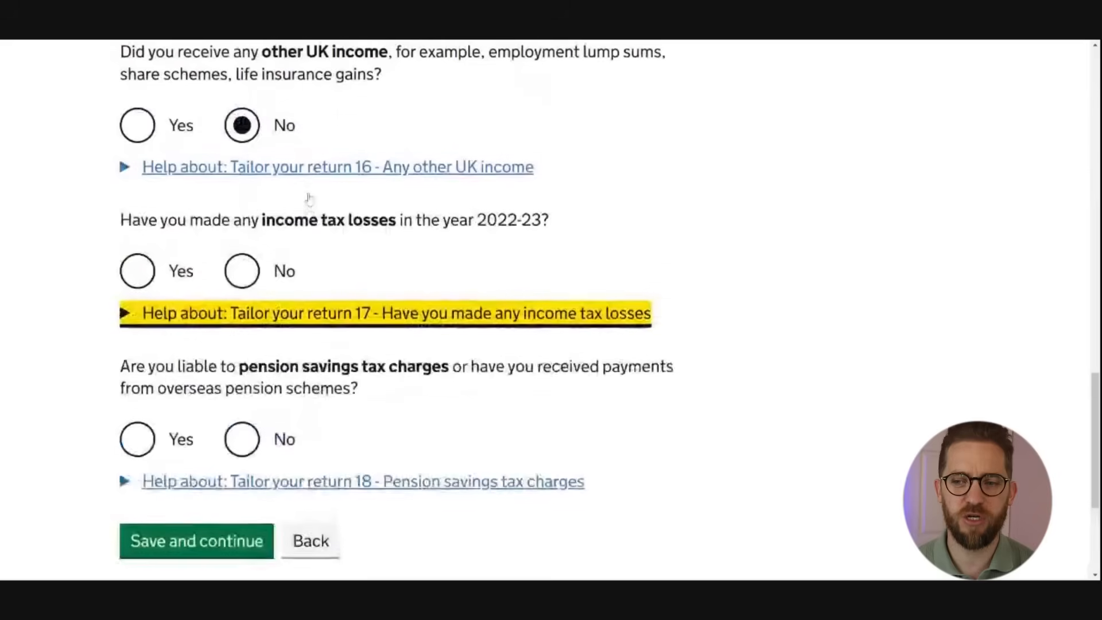
scroll(308, 198, "up", 1)
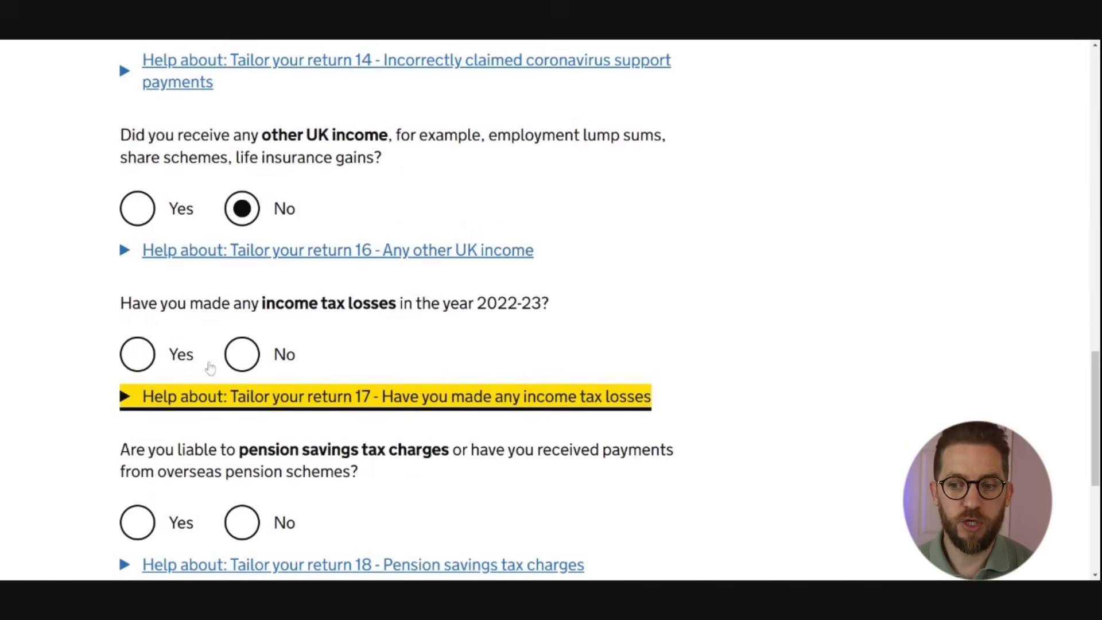
left_click(246, 357)
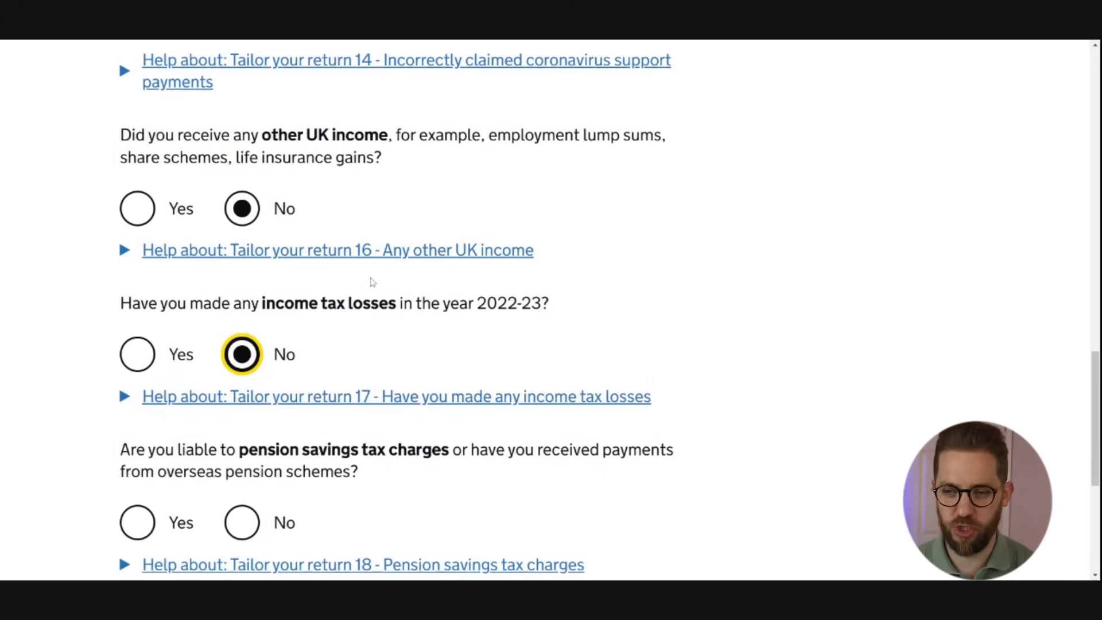
- Answer No to pension savings tax charges or overseas pension payments, and save page 2 to continue to page 3
scroll(276, 351, "down", 1)
scroll(275, 351, "down", 2)
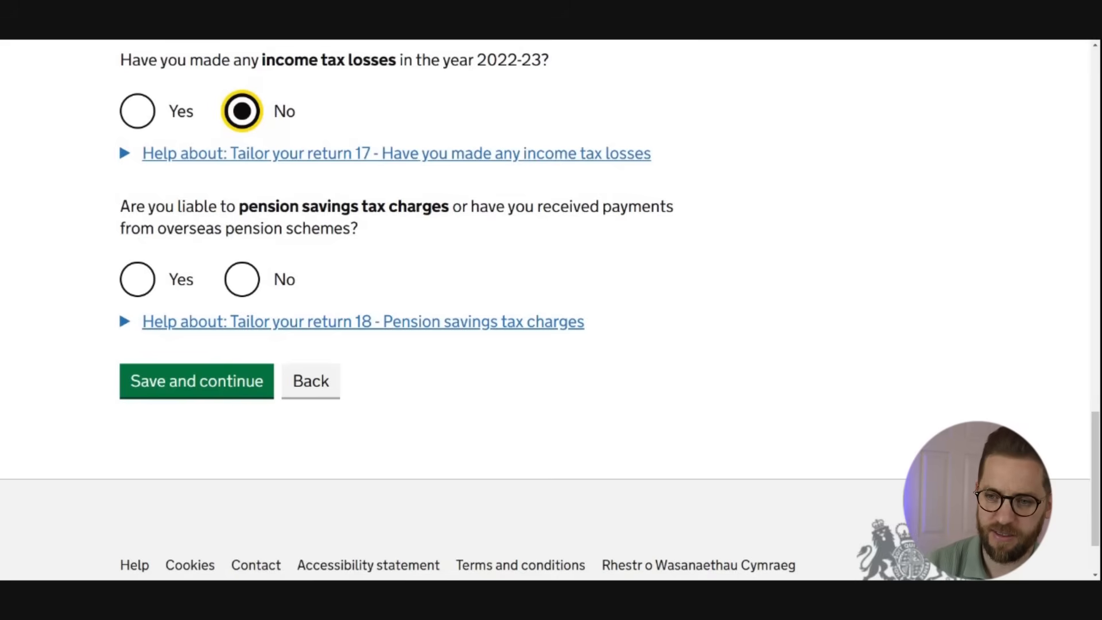
left_click(251, 283)
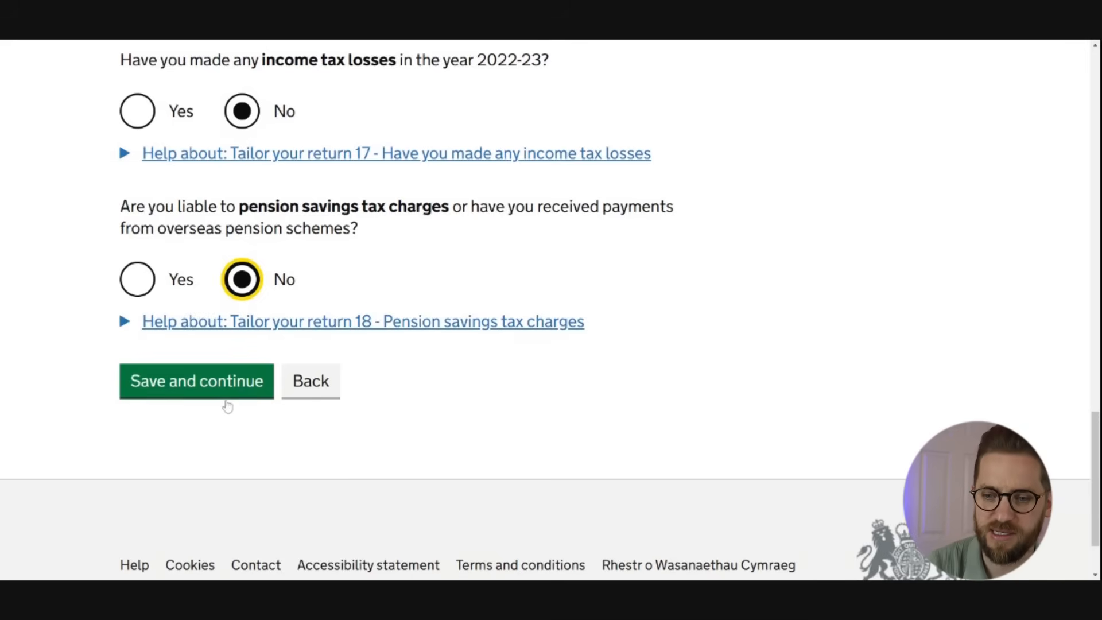
left_click(217, 383)
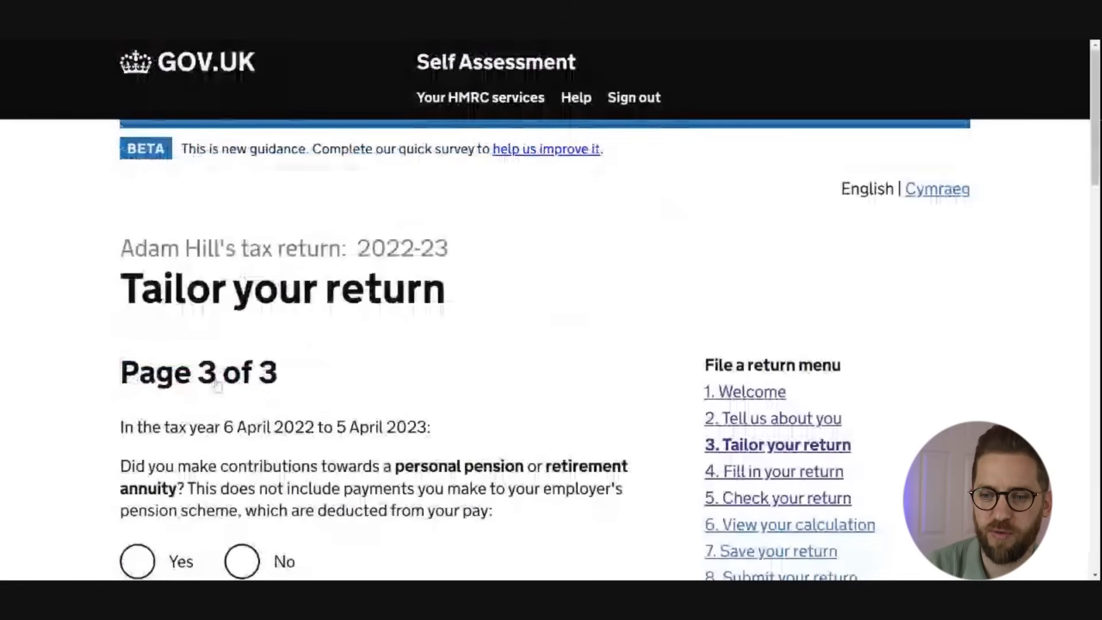
- Answer No to personal pension or retirement annuity contributions and No to giving to charity
scroll(323, 332, "down", 3)
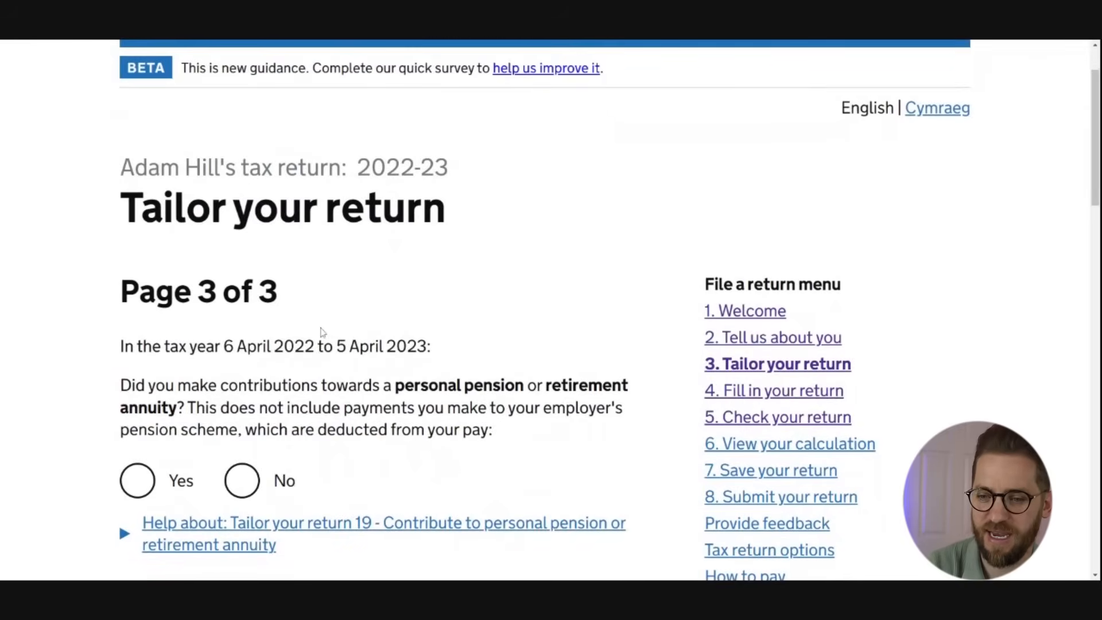
scroll(322, 332, "down", 2)
left_click(242, 399)
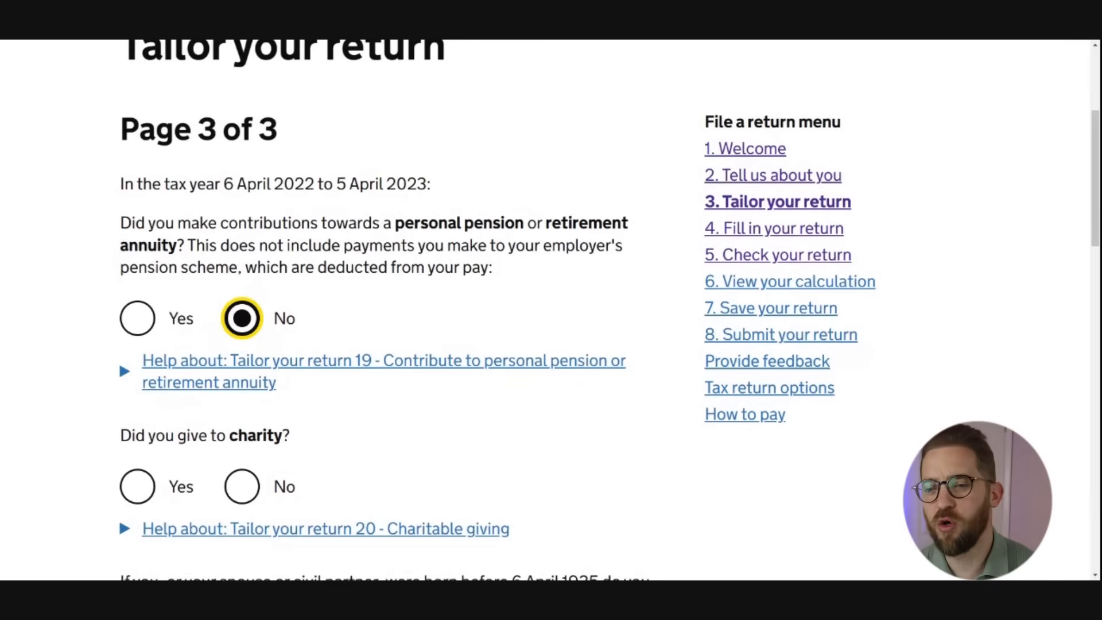
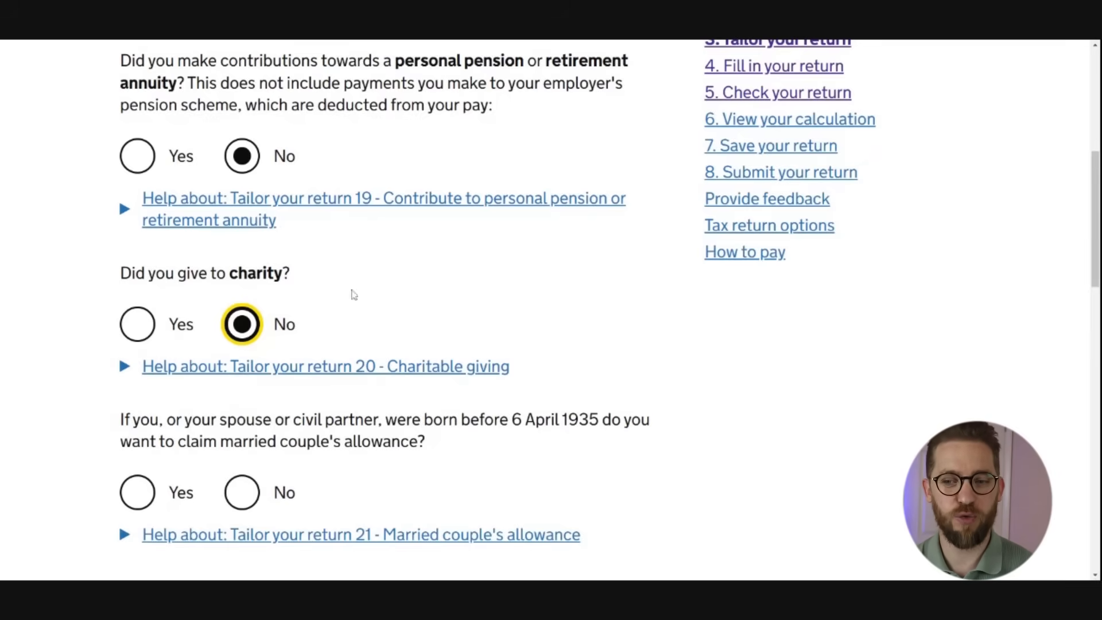
- Answer No to claiming married couple's allowance and No to transferring 10% of the personal allowance to a spouse or civil partner
scroll(352, 295, "down", 3)
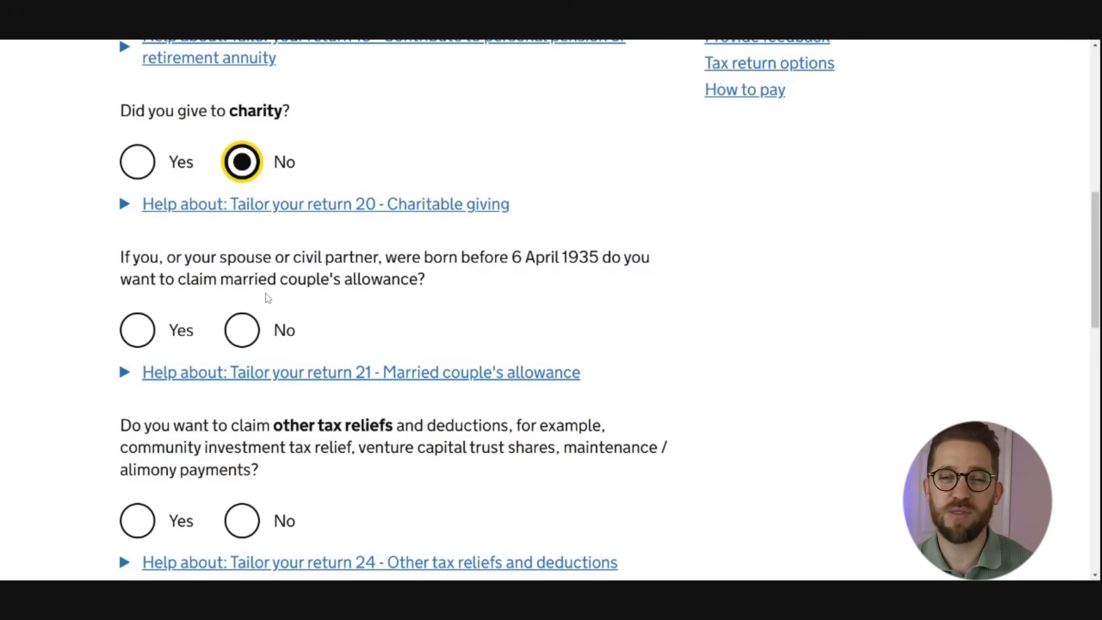
left_click(246, 321)
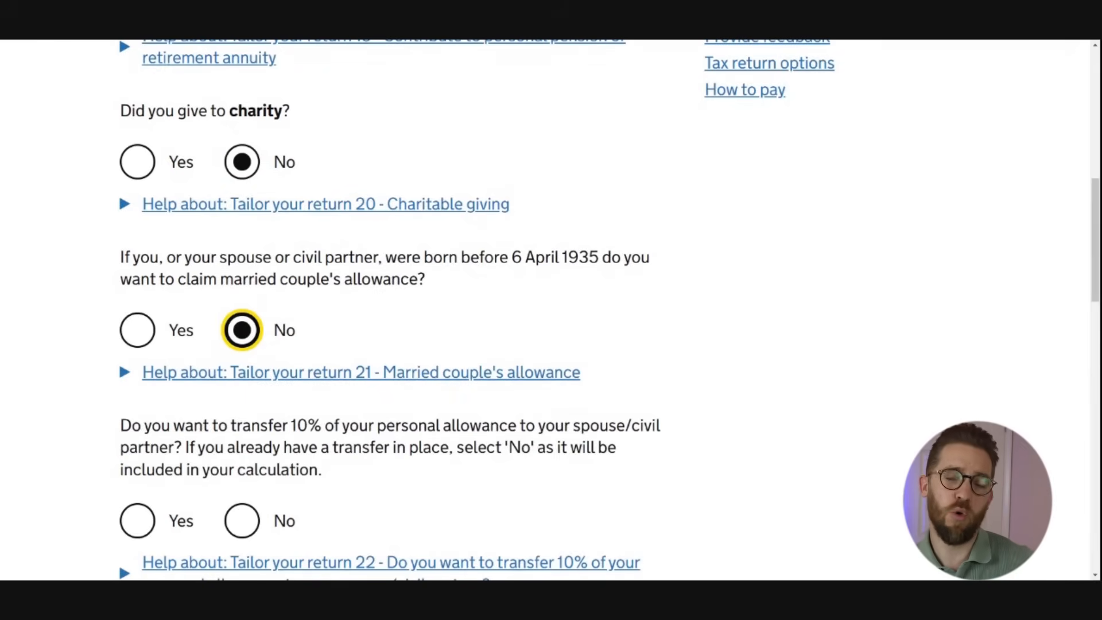
scroll(295, 289, "down", 3)
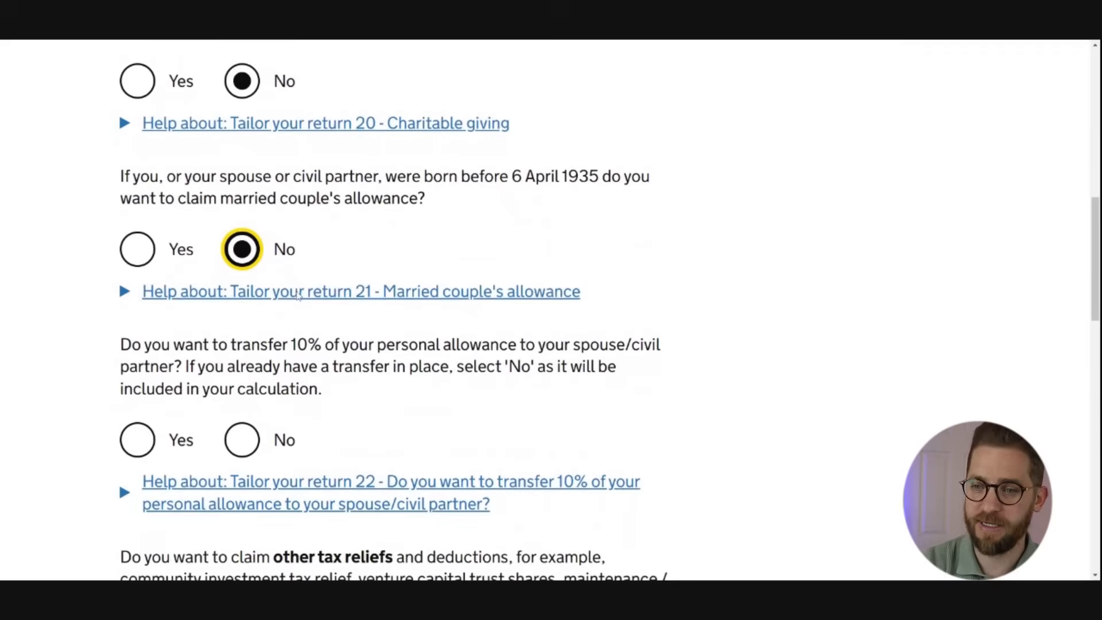
scroll(295, 298, "down", 1)
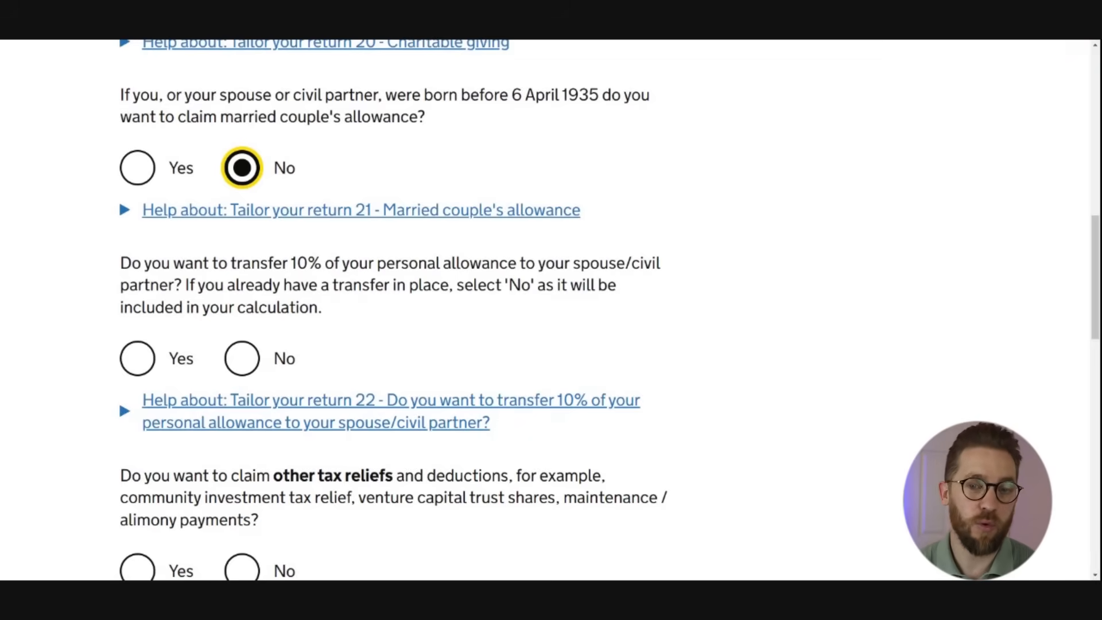
left_click(272, 358)
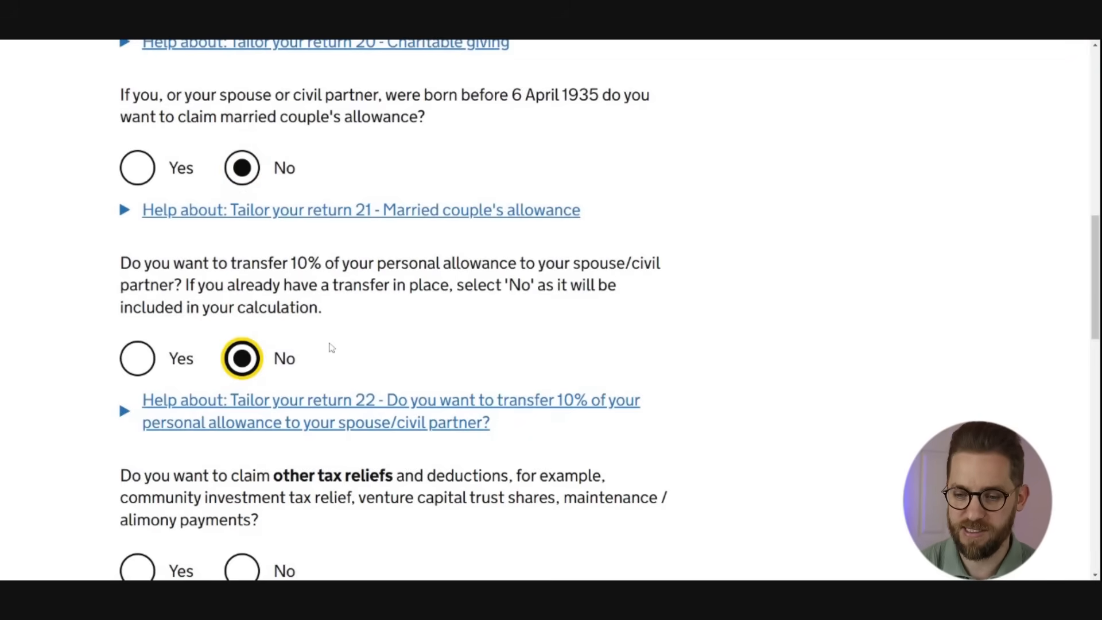
- Answer No to claiming other tax reliefs and deductions and No to any 2022-23 Income Tax refunded or off-set
scroll(332, 346, "down", 1)
scroll(331, 346, "down", 3)
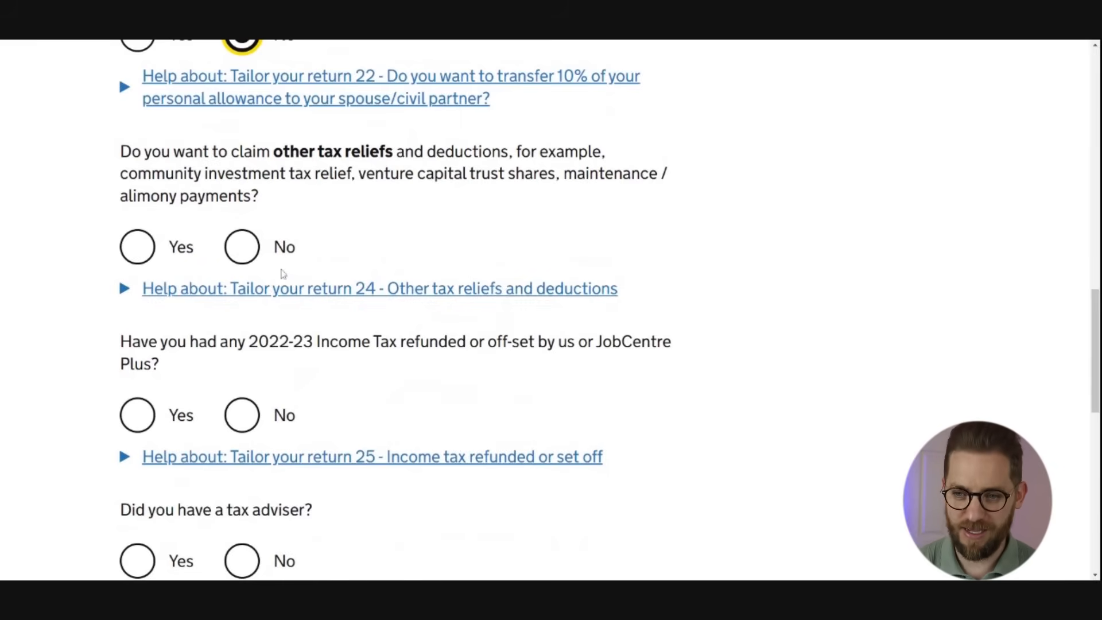
left_click(248, 255)
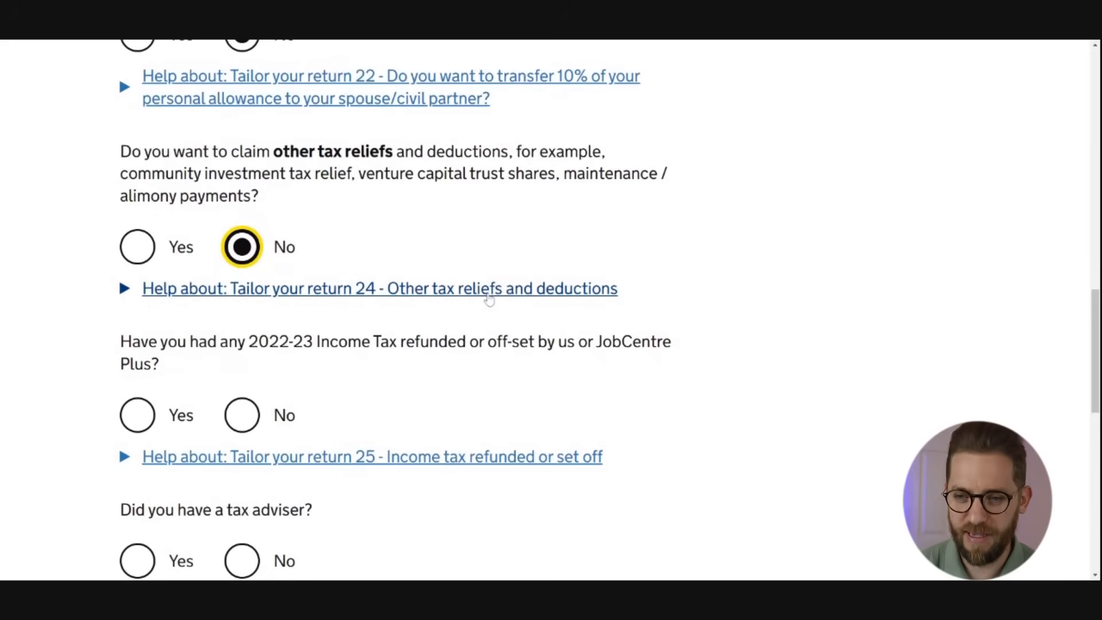
scroll(488, 300, "down", 2)
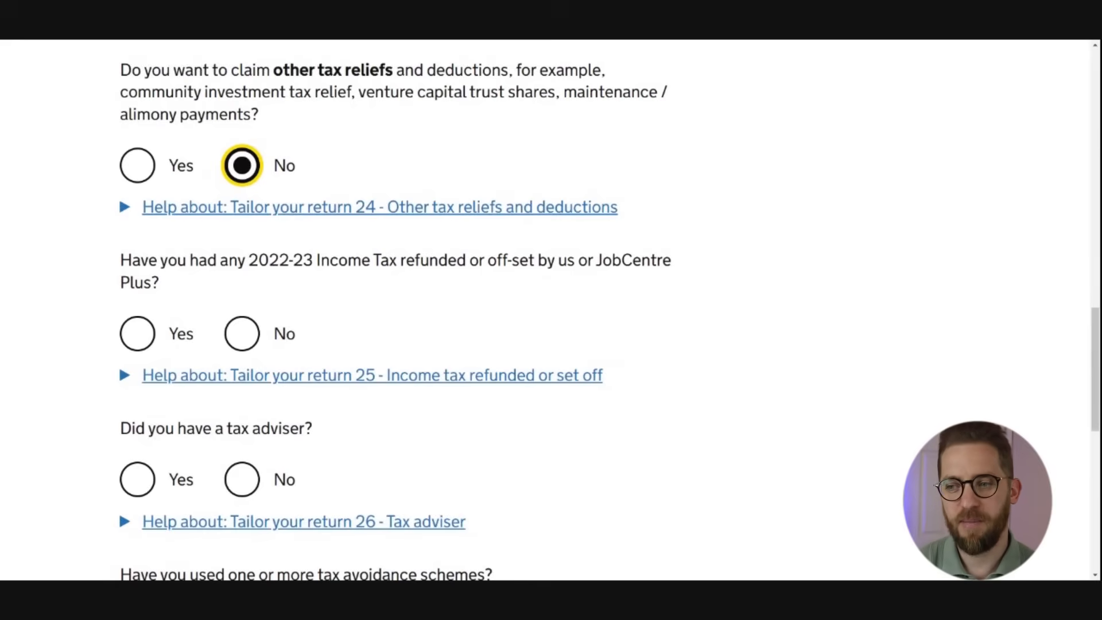
left_click(241, 335)
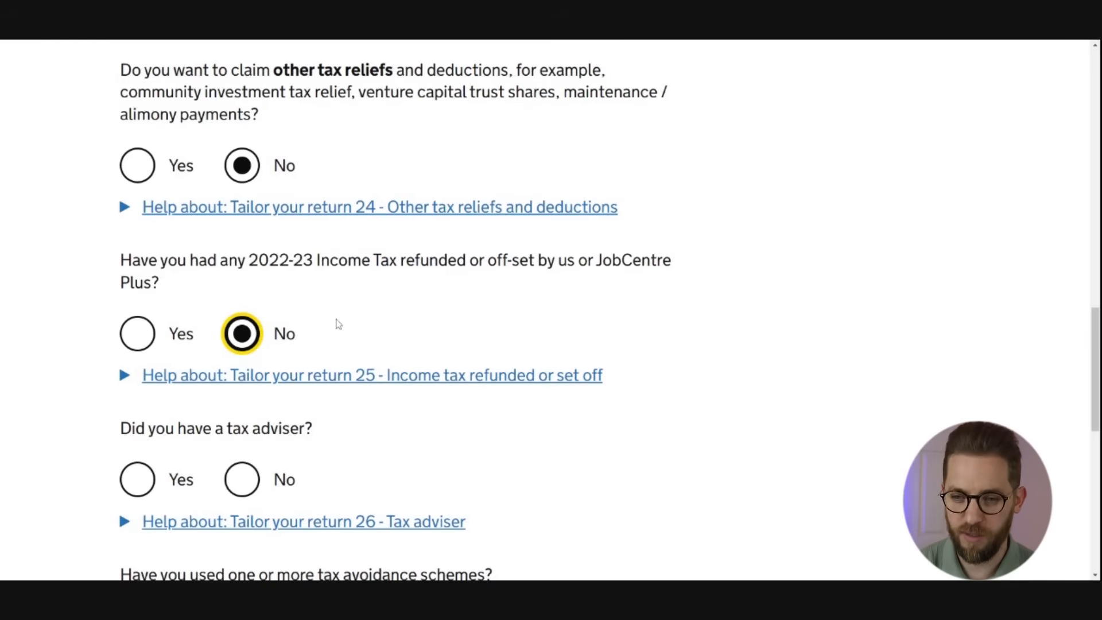
- Answer No to having a tax adviser and No to using one or more tax avoidance schemes
scroll(338, 324, "down", 2)
left_click(248, 242)
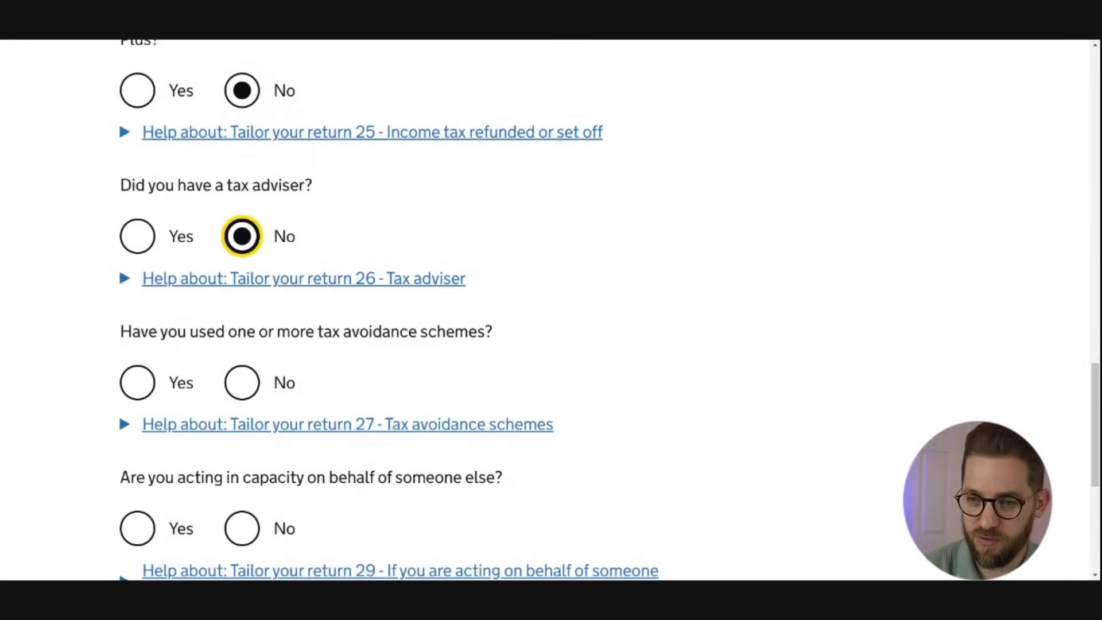
scroll(262, 239, "down", 1)
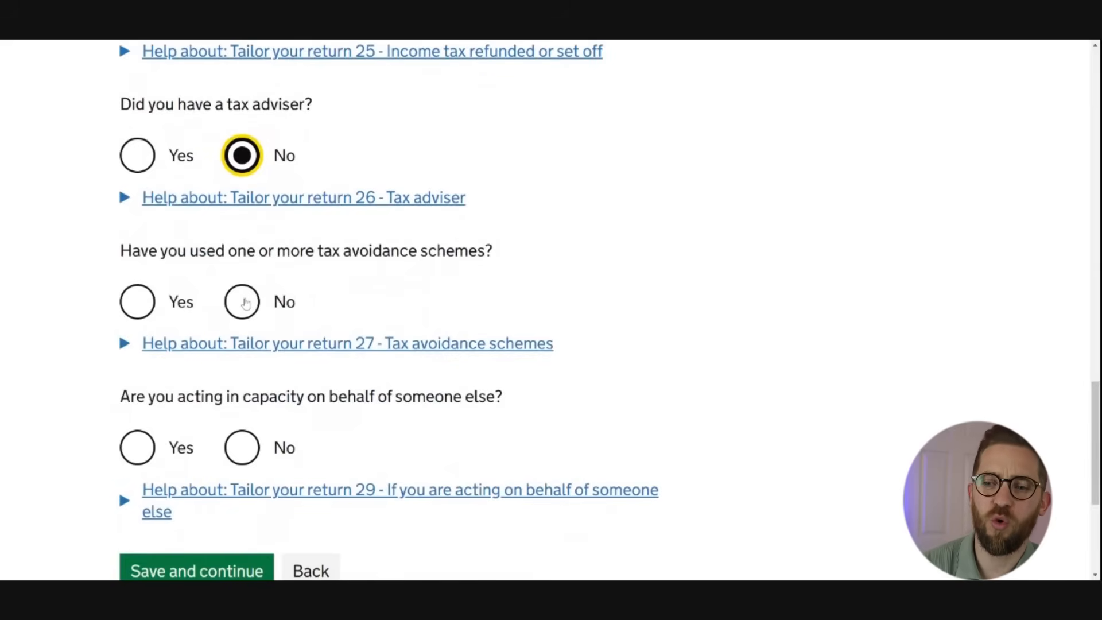
left_click(244, 303)
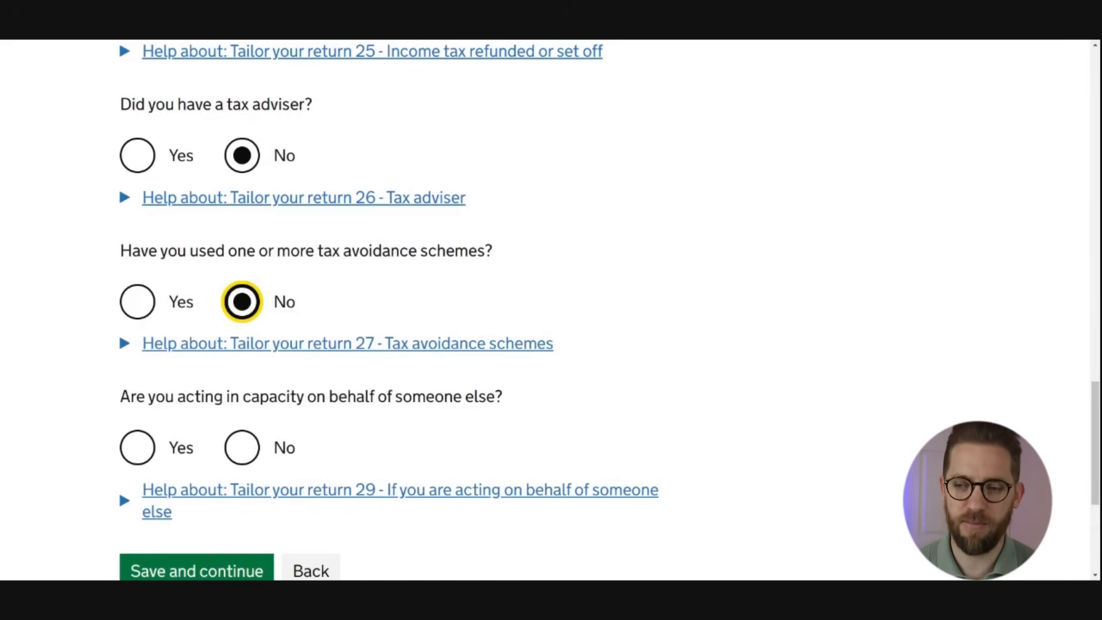
- Answer No to acting in capacity on behalf of someone else, and save page 3
scroll(299, 344, "down", 3)
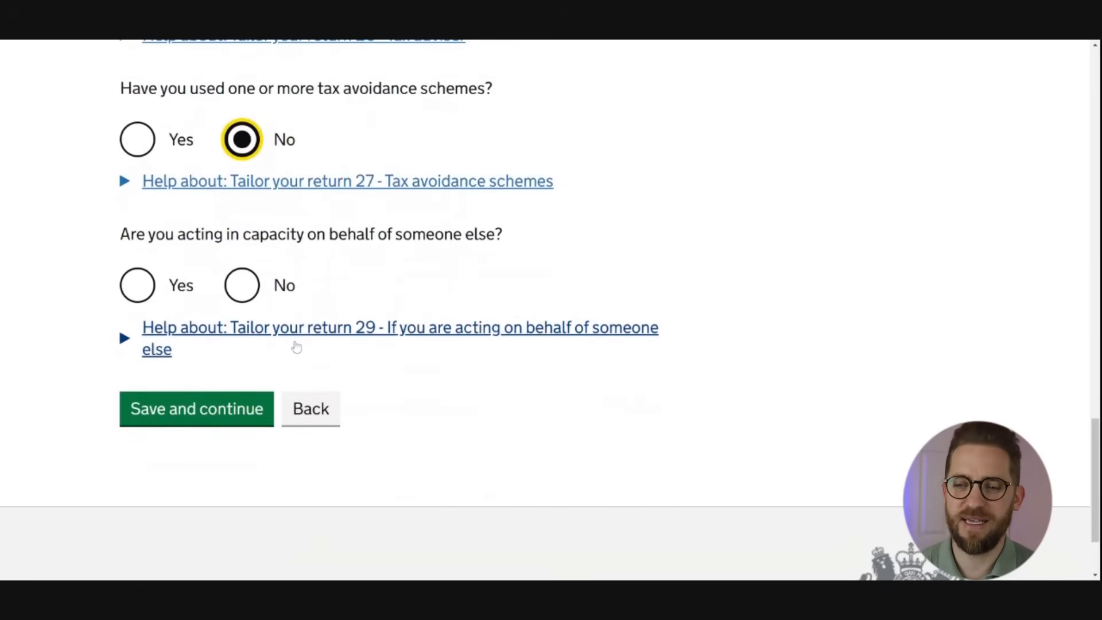
left_click(251, 289)
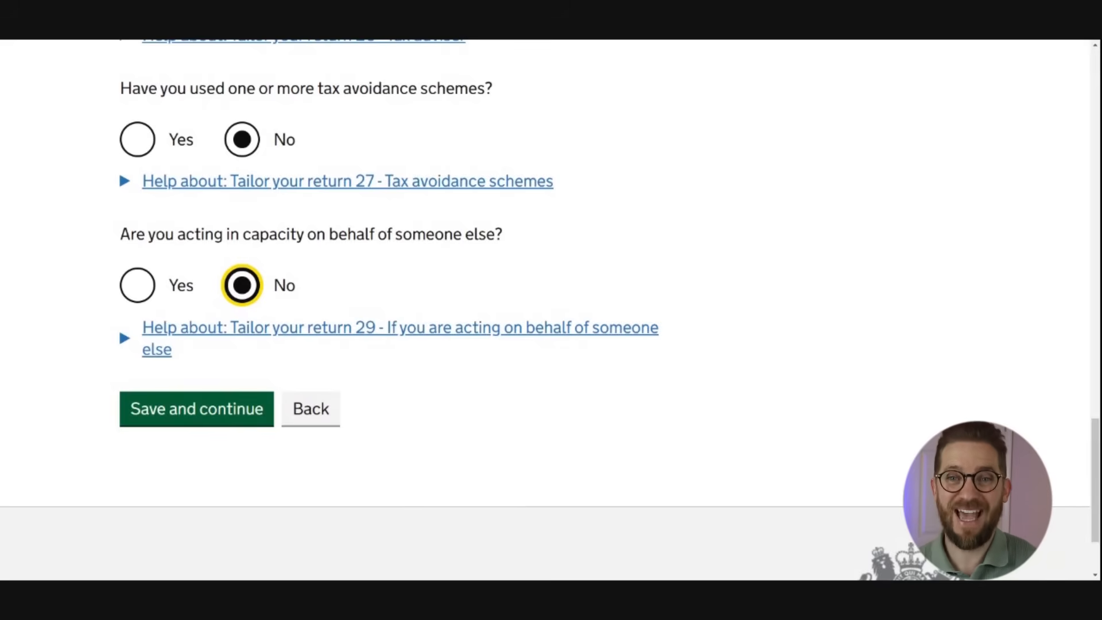
left_click(236, 411)
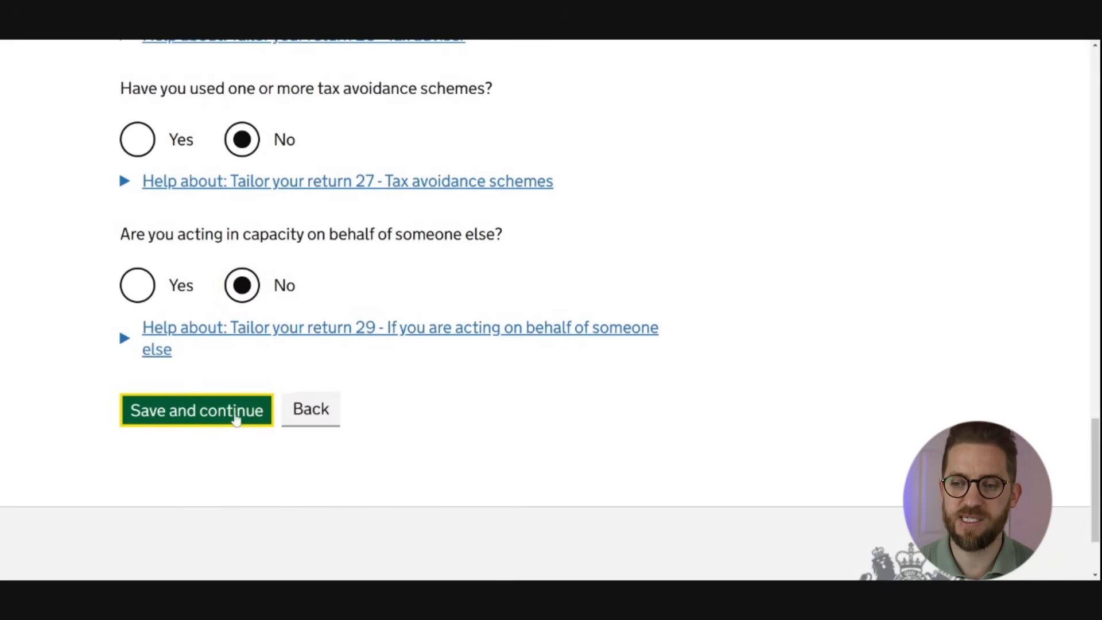
- Read the retirement savings notice for the self-employed on page 3, and save the page again to continue to the return's section list
scroll(550, 314, "down", 4)
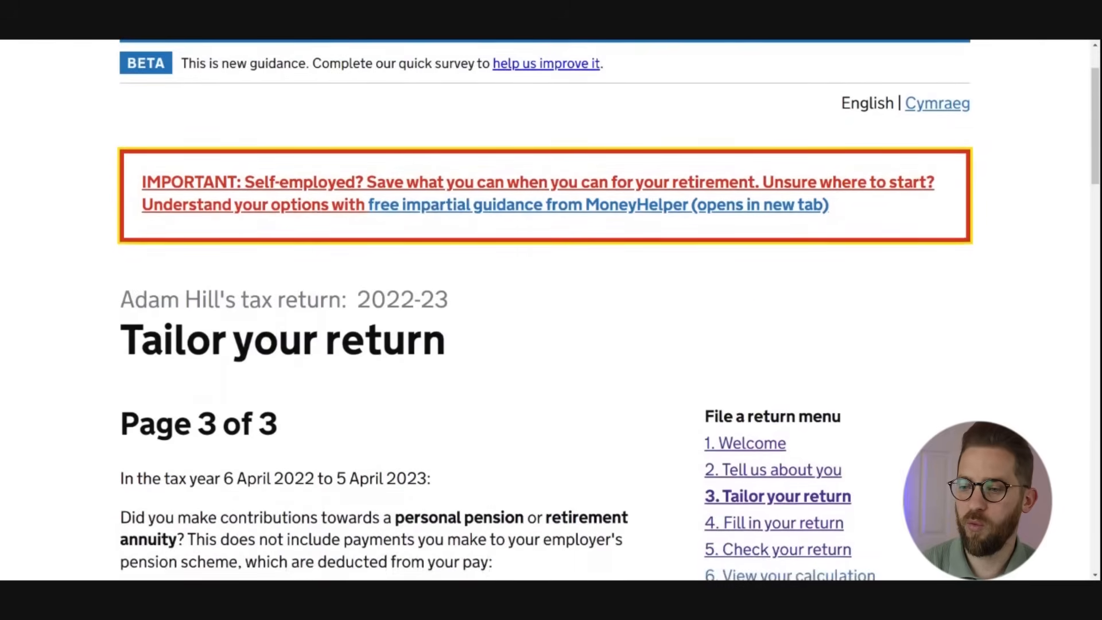
scroll(226, 331, "up", 4)
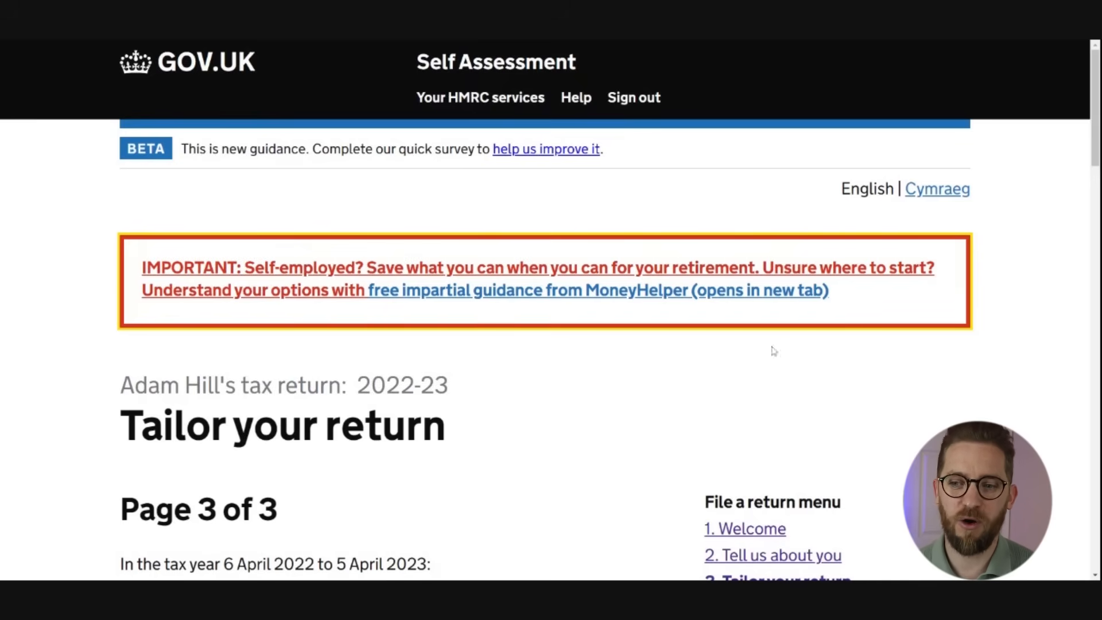
scroll(485, 384, "down", 3)
scroll(347, 426, "down", 15)
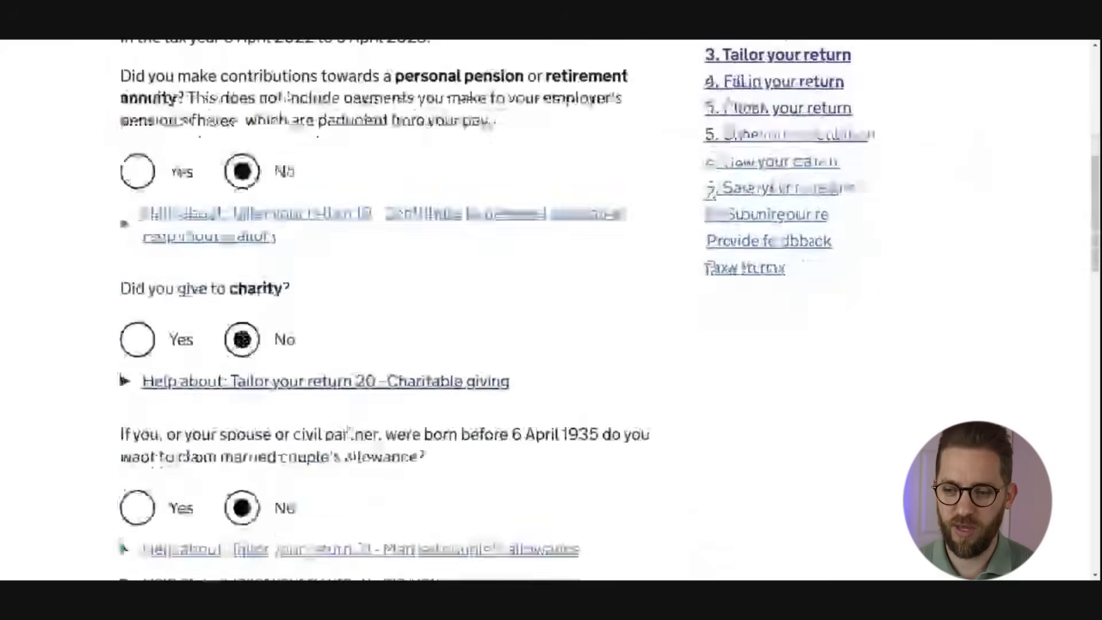
scroll(347, 429, "down", 5)
left_click(207, 286)
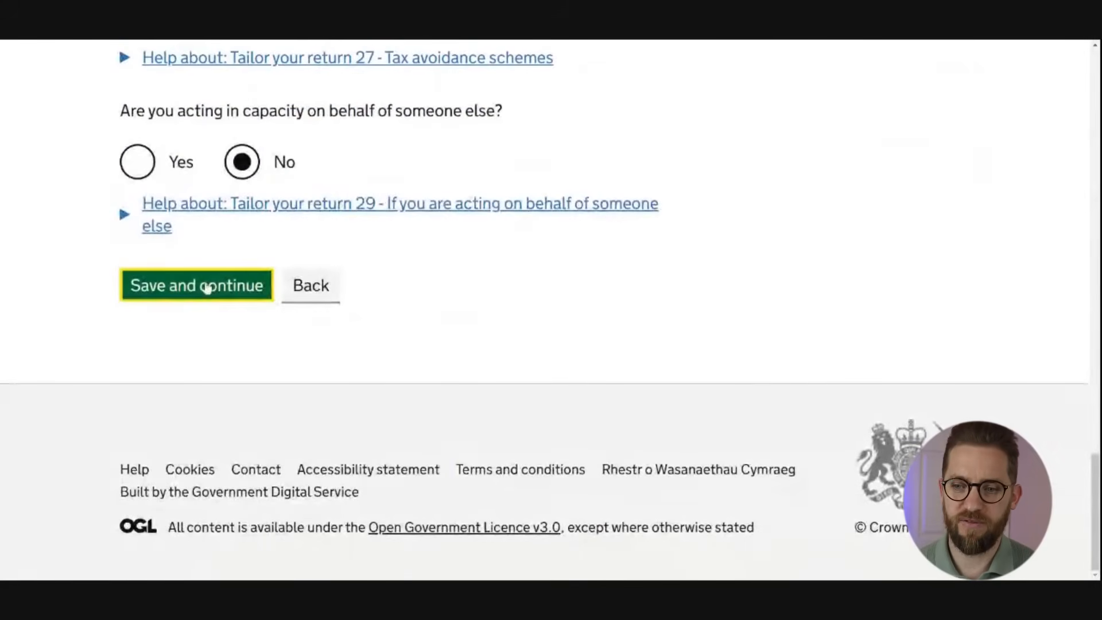
- Review which sections of the return are entered or outstanding, and highlight the business name Example under Self-employment
scroll(486, 359, "down", 15)
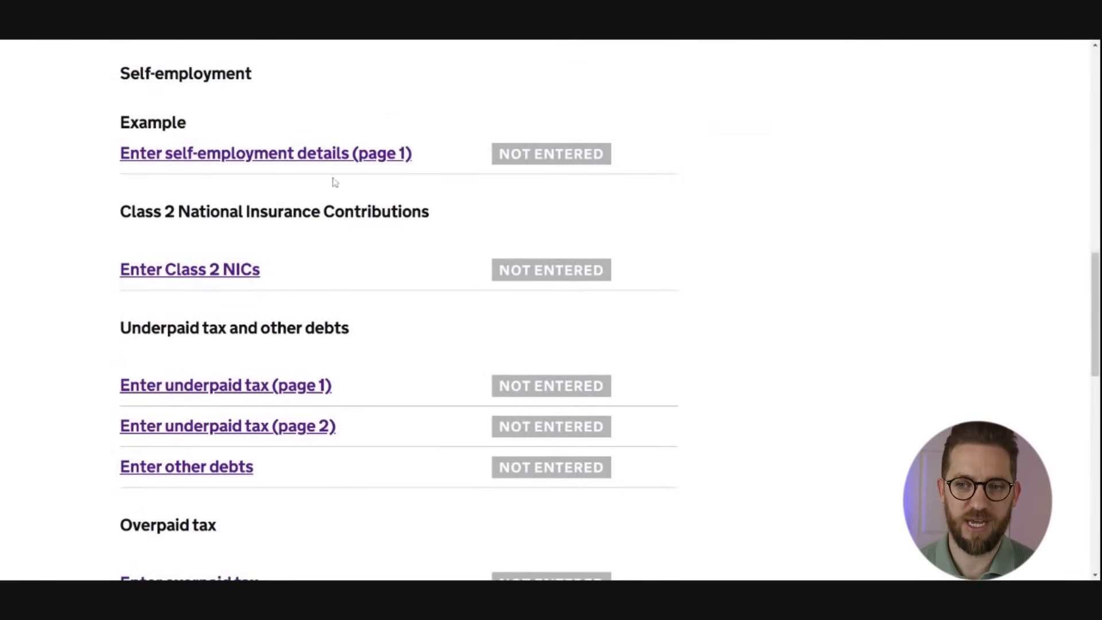
scroll(418, 189, "up", 5)
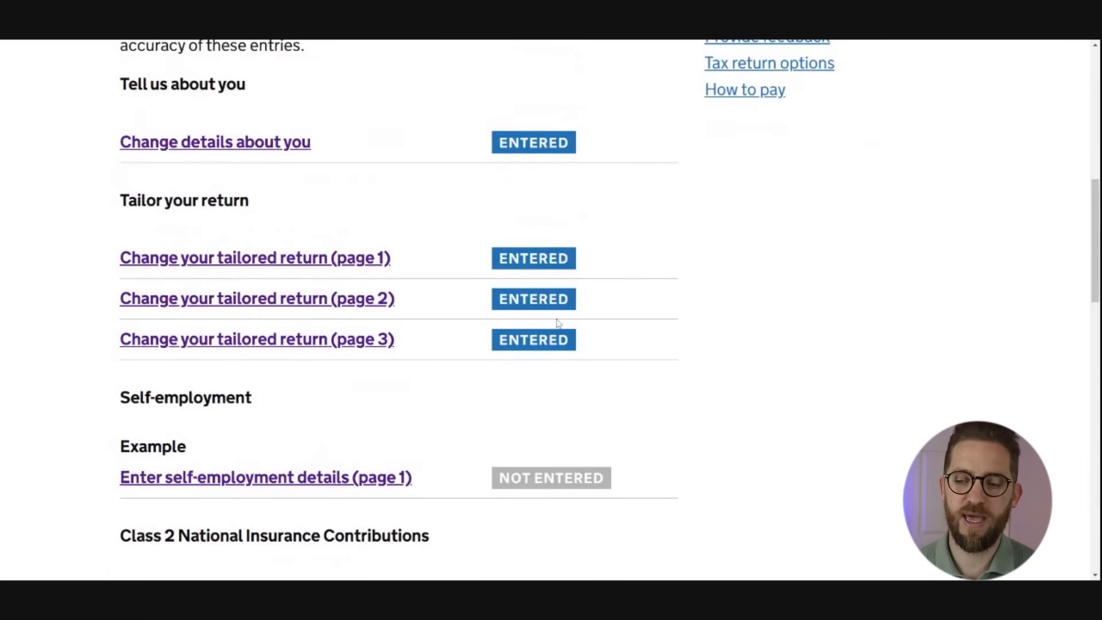
scroll(497, 334, "down", 4)
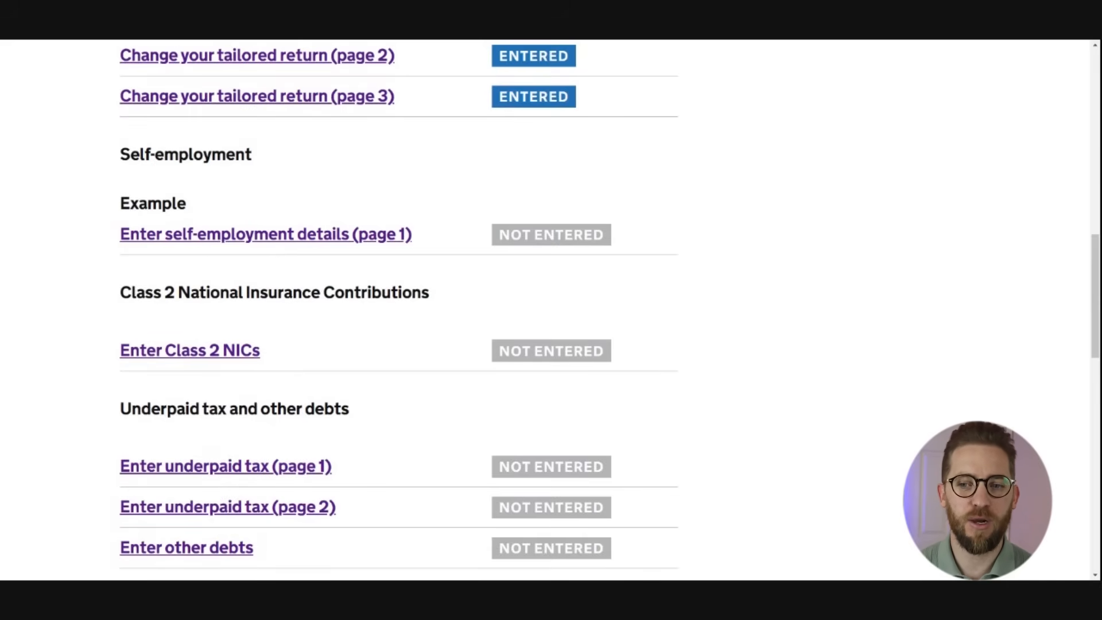
left_click_drag(118, 205, 186, 205)
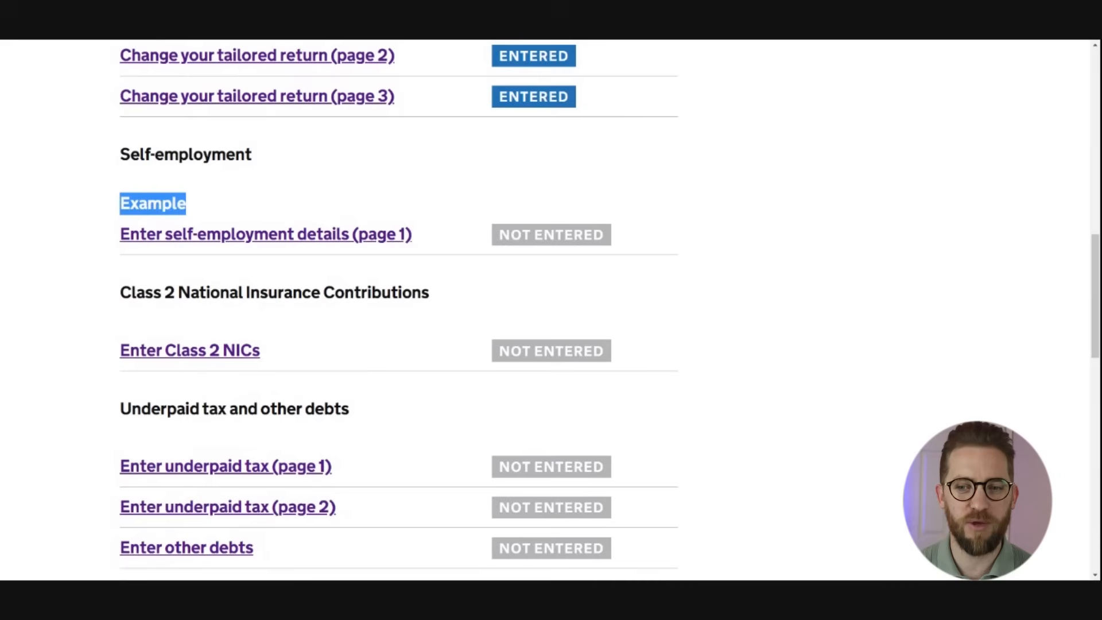
- Open page 1 of the self-employment details for Example and answer No to an annual turnover of £85,000 or more
left_click(187, 204)
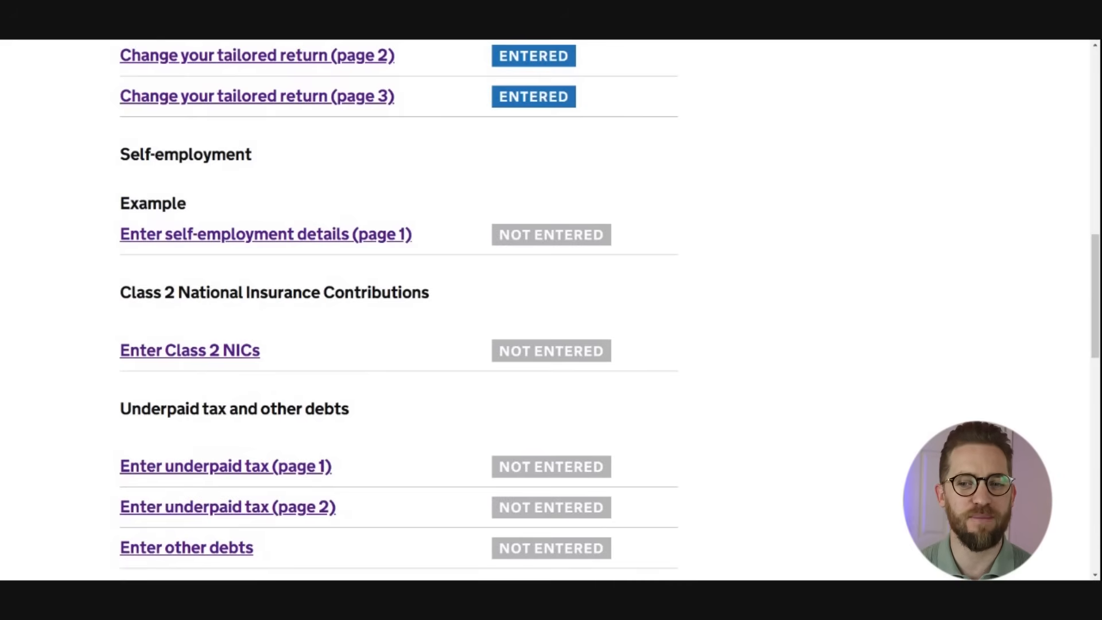
left_click(218, 236)
scroll(340, 343, "down", 3)
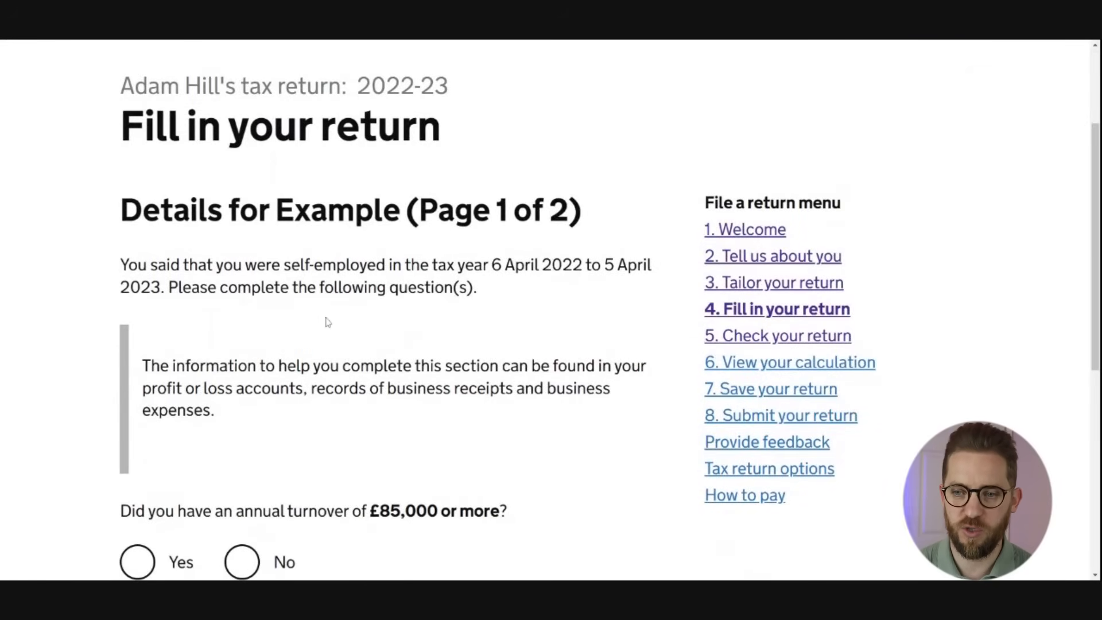
scroll(290, 322, "down", 1)
scroll(250, 348, "down", 2)
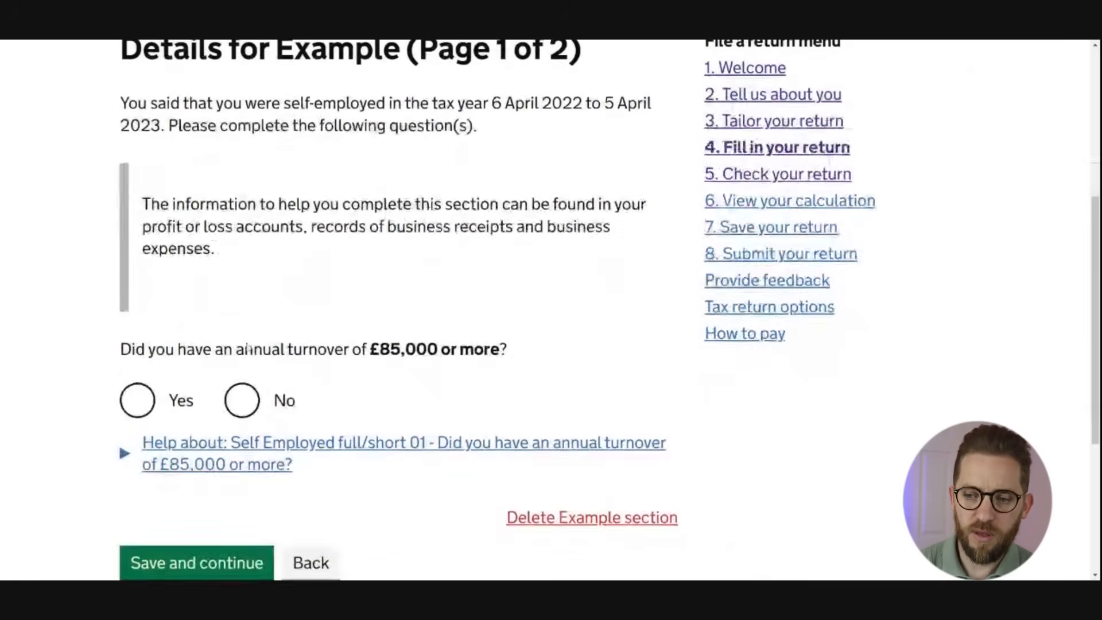
scroll(249, 347, "down", 1)
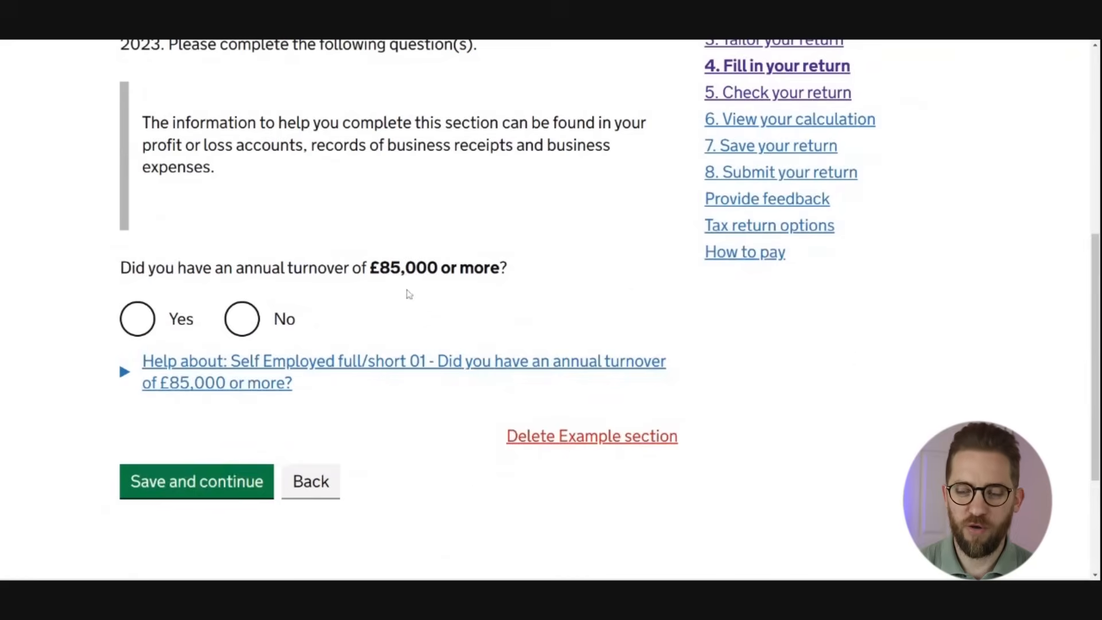
left_click(247, 317)
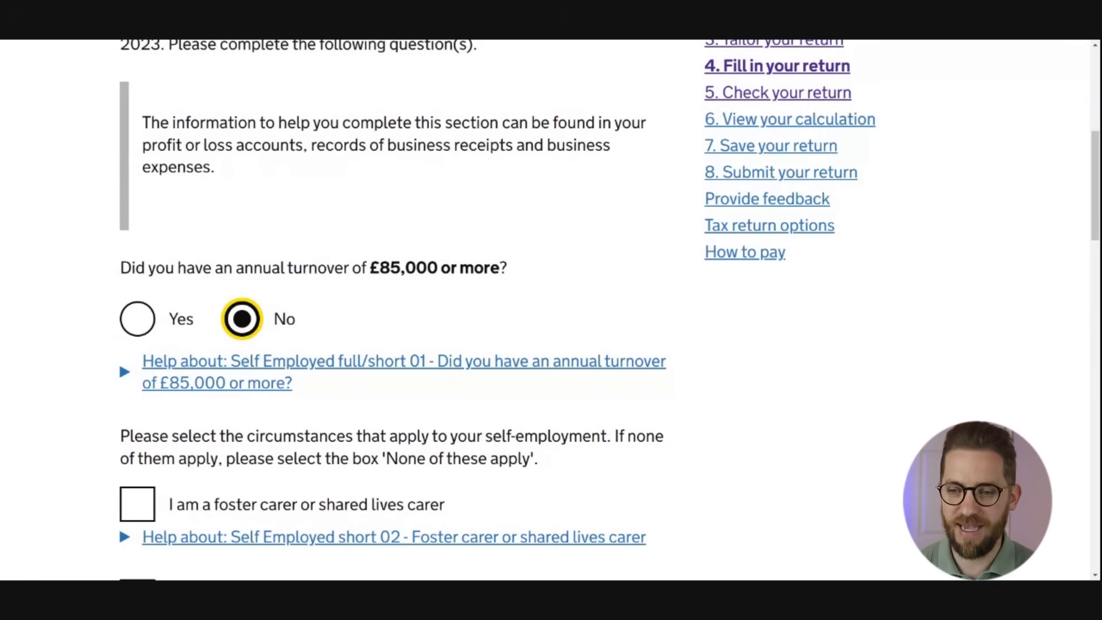
- Go through the listed self-employment circumstances and select None of these apply
scroll(356, 290, "down", 1)
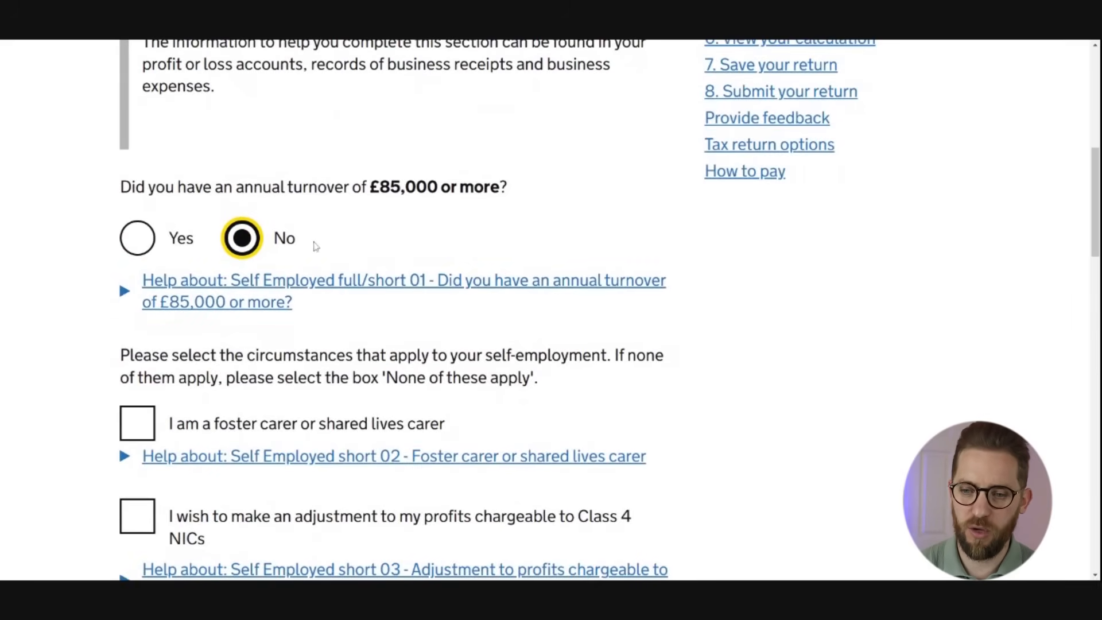
scroll(313, 248, "down", 2)
scroll(306, 251, "down", 1)
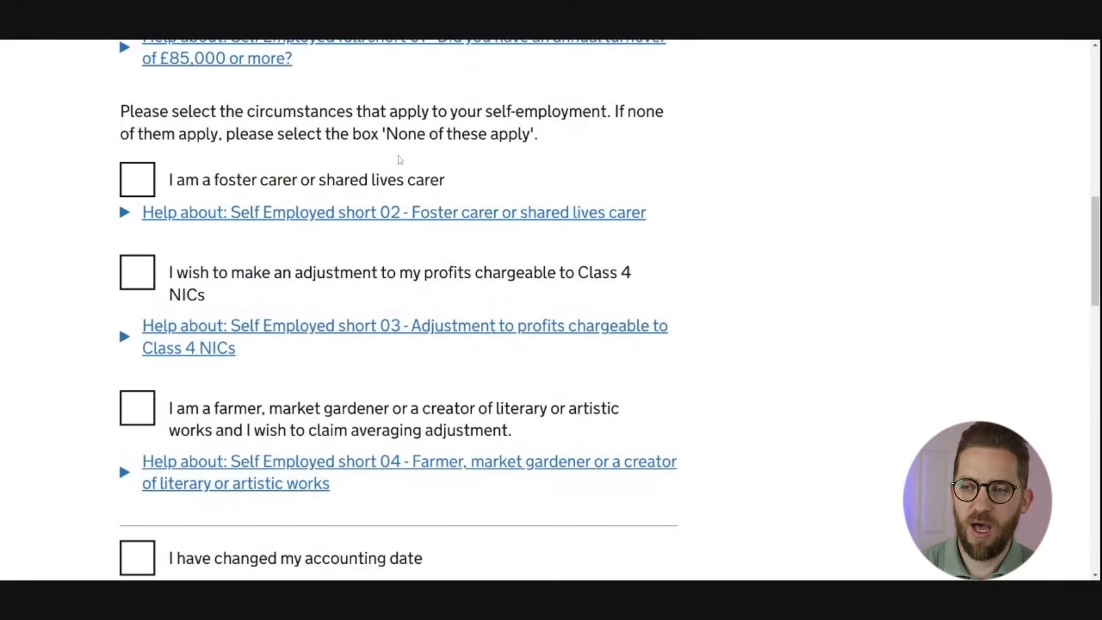
scroll(374, 149, "down", 2)
scroll(369, 147, "down", 2)
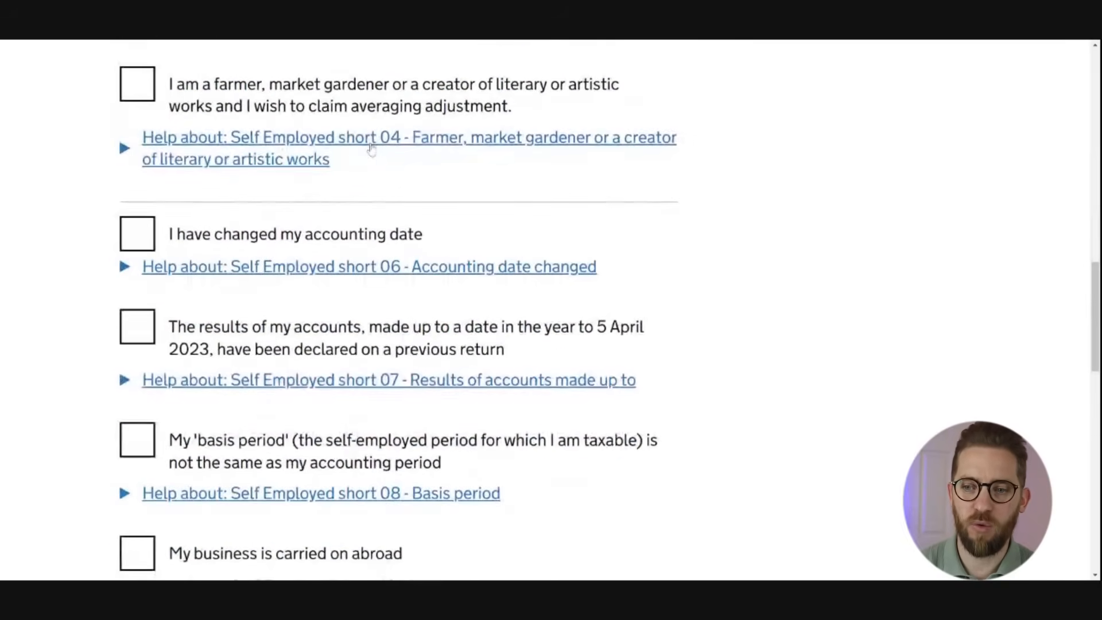
scroll(372, 149, "up", 4)
scroll(371, 150, "up", 1)
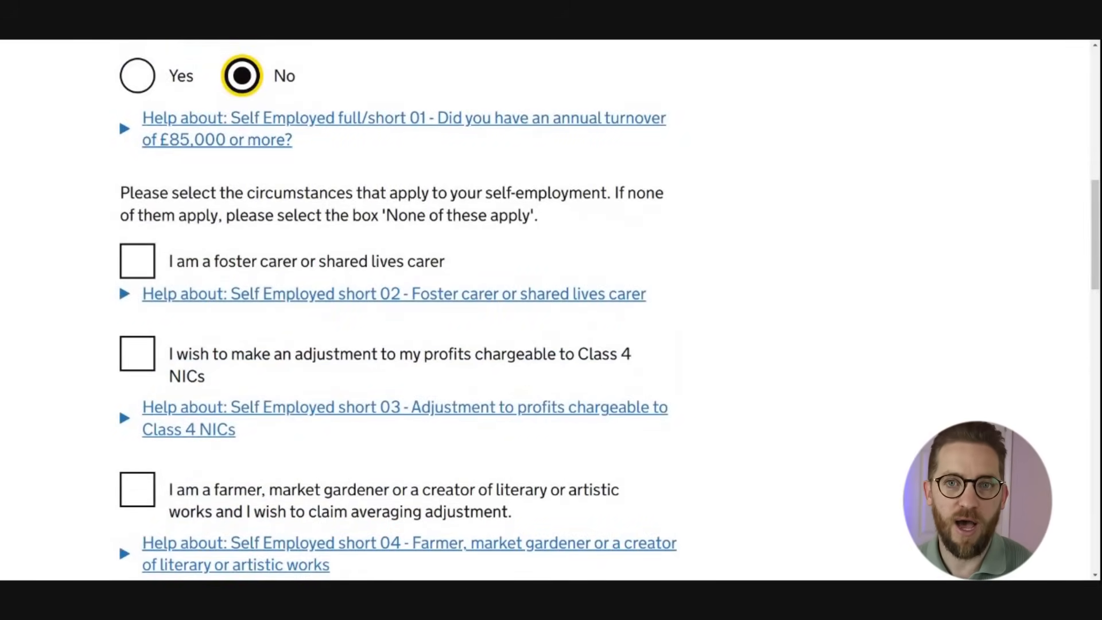
scroll(373, 310, "down", 1)
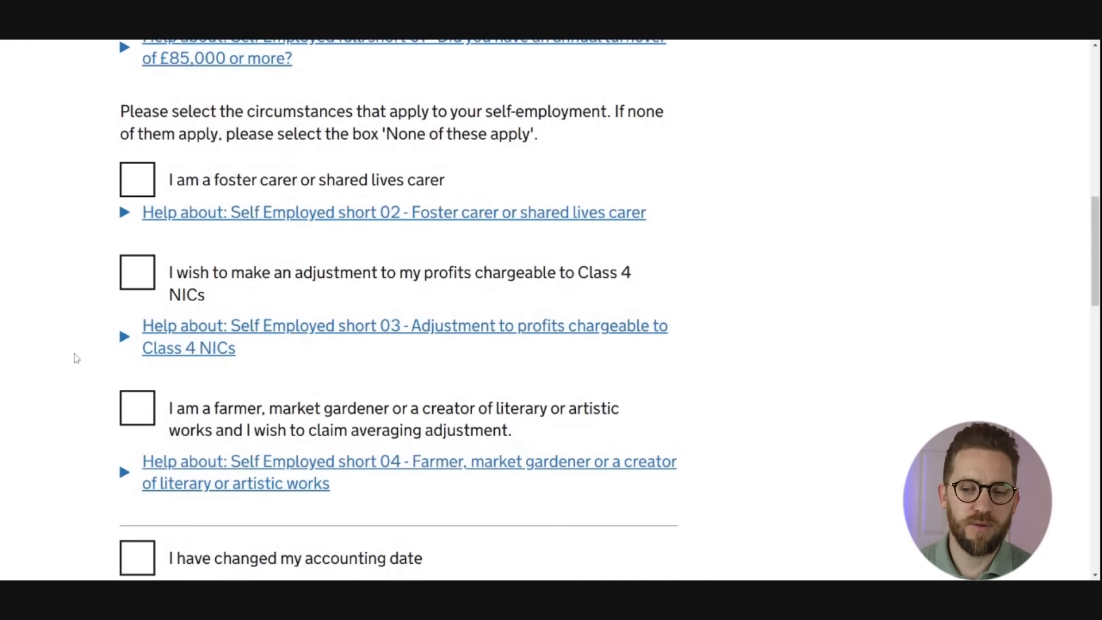
scroll(76, 358, "down", 3)
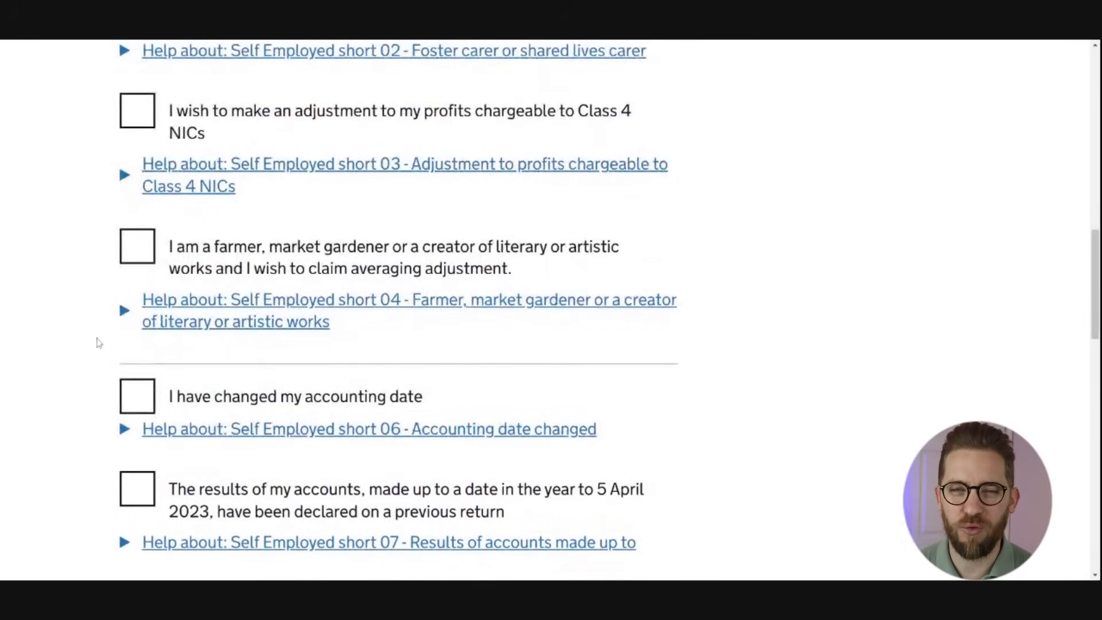
scroll(99, 342, "down", 5)
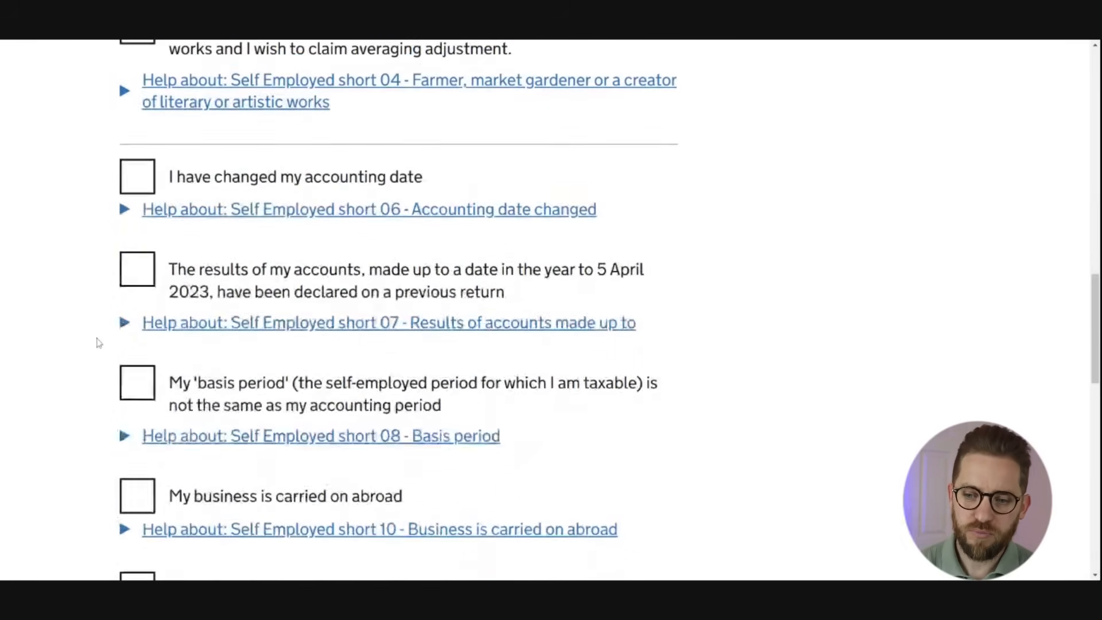
scroll(98, 343, "down", 8)
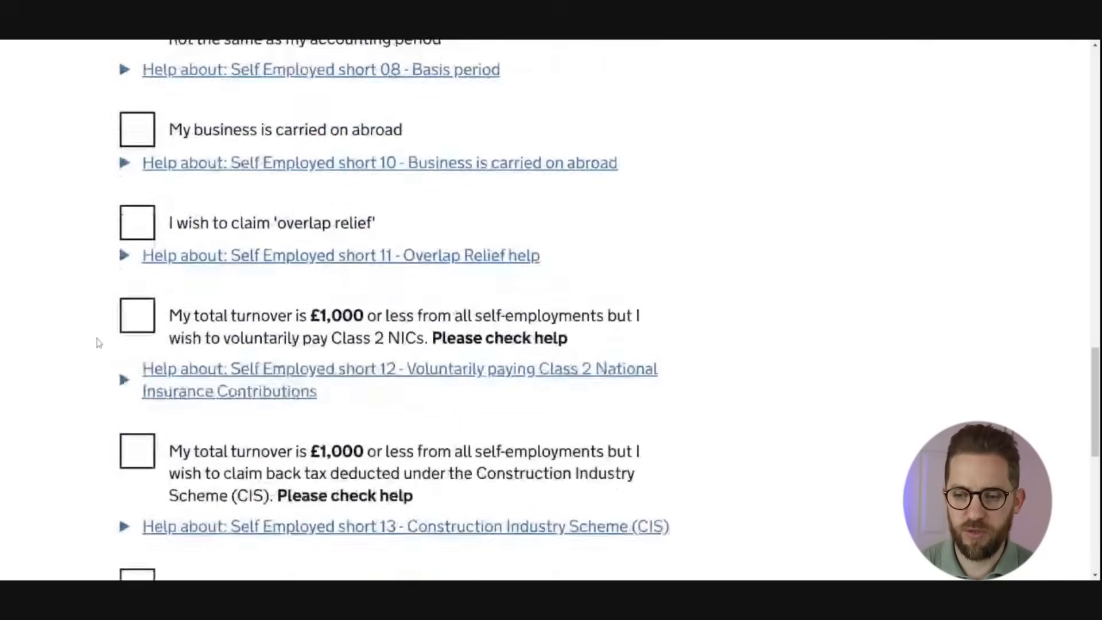
scroll(99, 343, "down", 2)
left_click(137, 407)
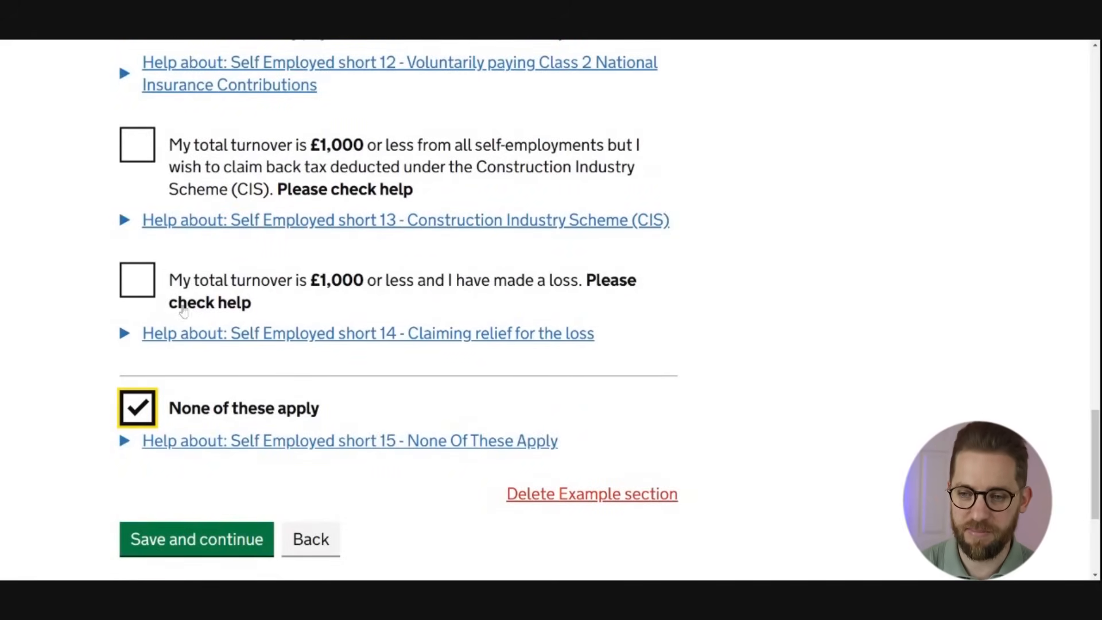
- Recheck the circumstances for turnover of £1,000 or less, and save page 1 of the Example details
scroll(263, 353, "up", 1)
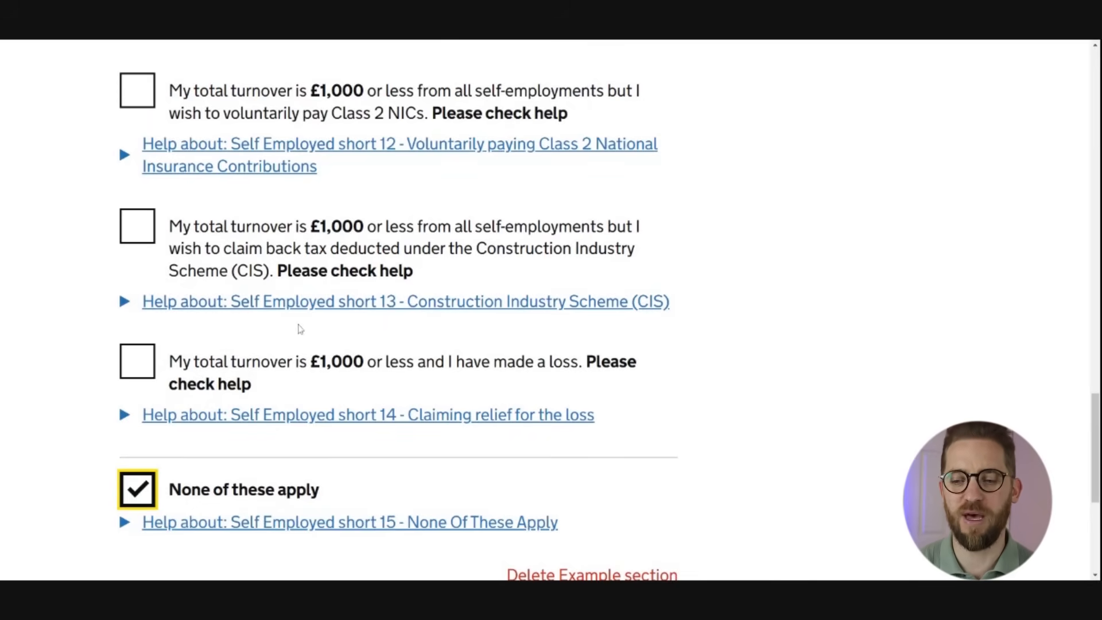
scroll(296, 333, "down", 3)
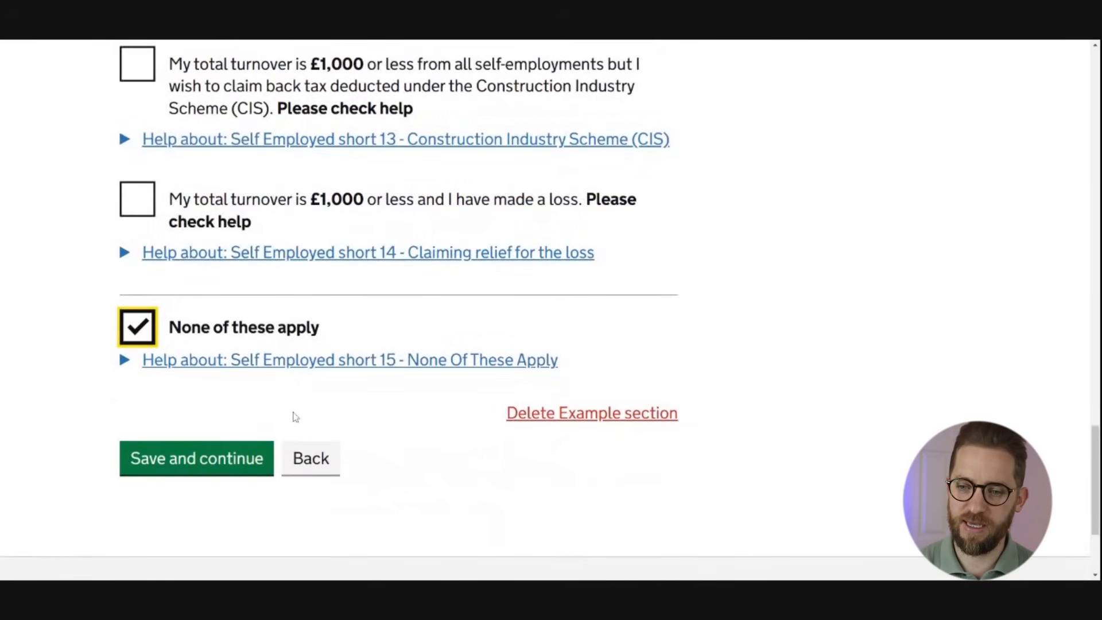
left_click(221, 463)
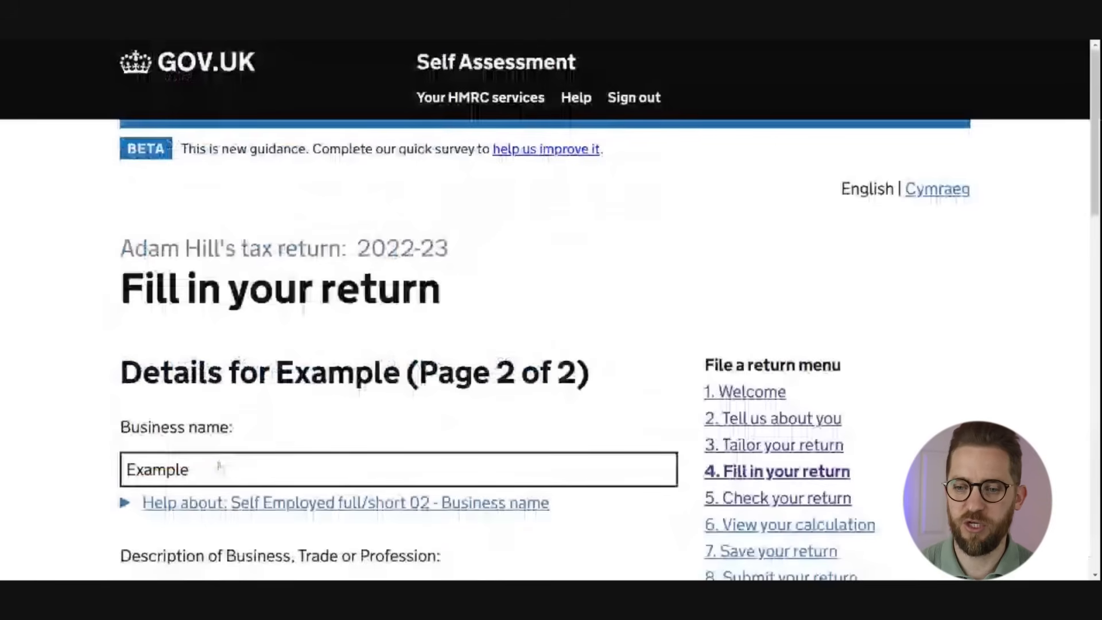
- Enter Plumber as the description of the business, trade or profession on page 2
scroll(219, 466, "down", 6)
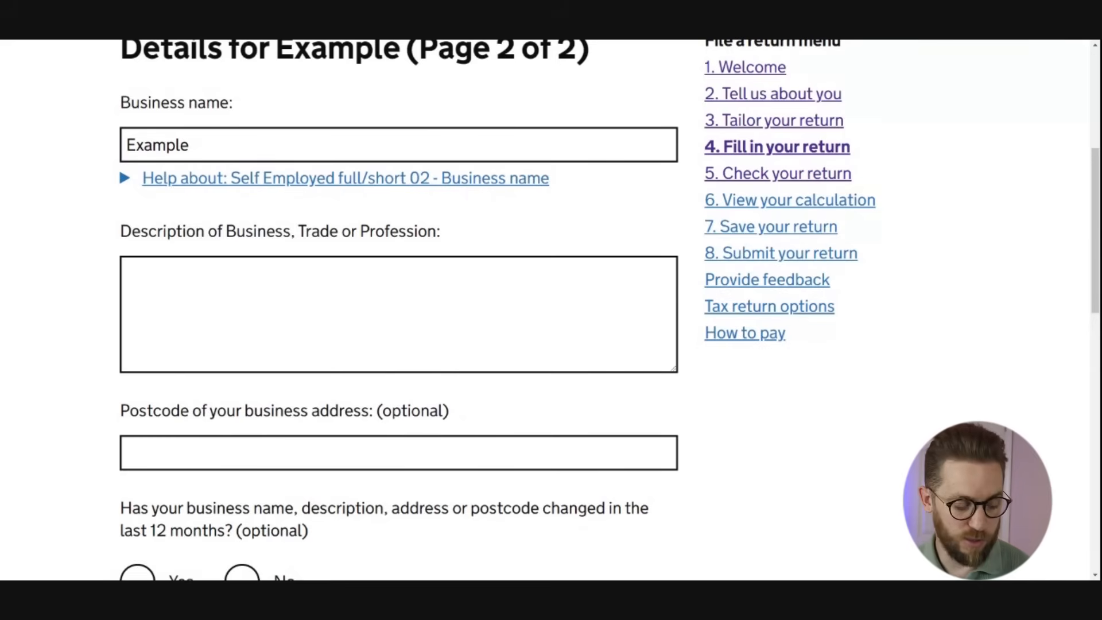
left_click(398, 314)
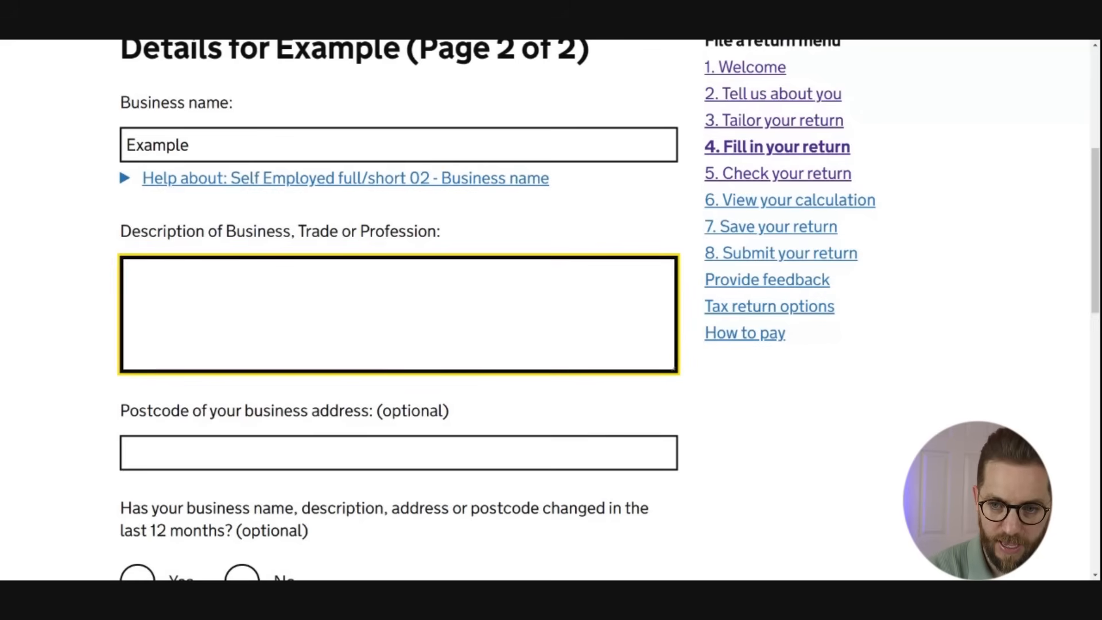
type("Plumber")
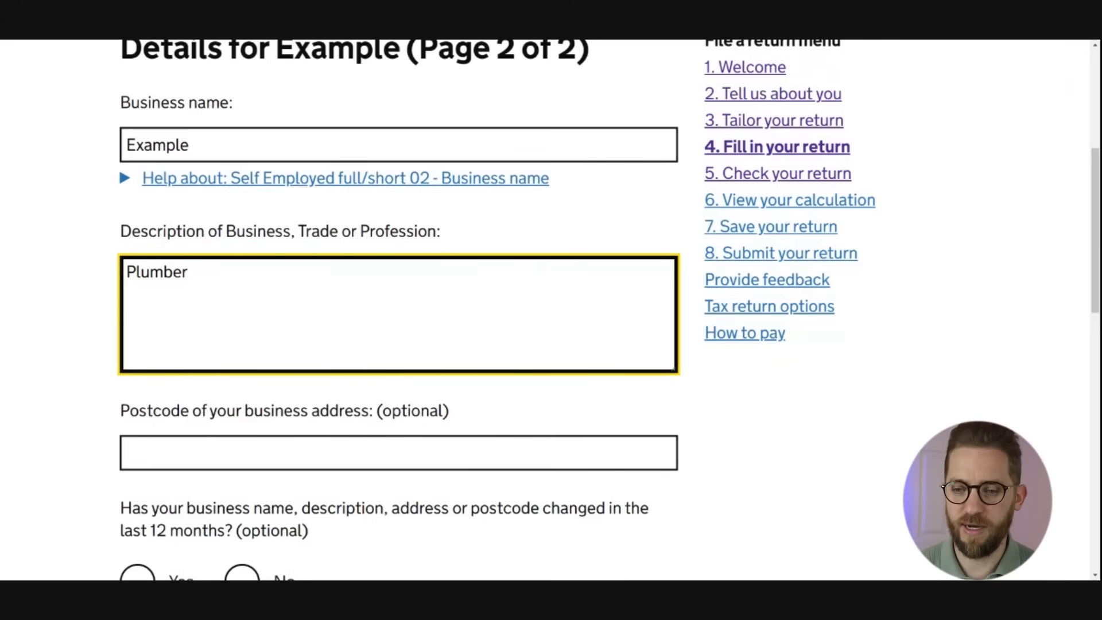
- Leave the business postcode blank and answer No to the business name, description, address or postcode having changed in the last 12 months
scroll(551, 310, "down", 3)
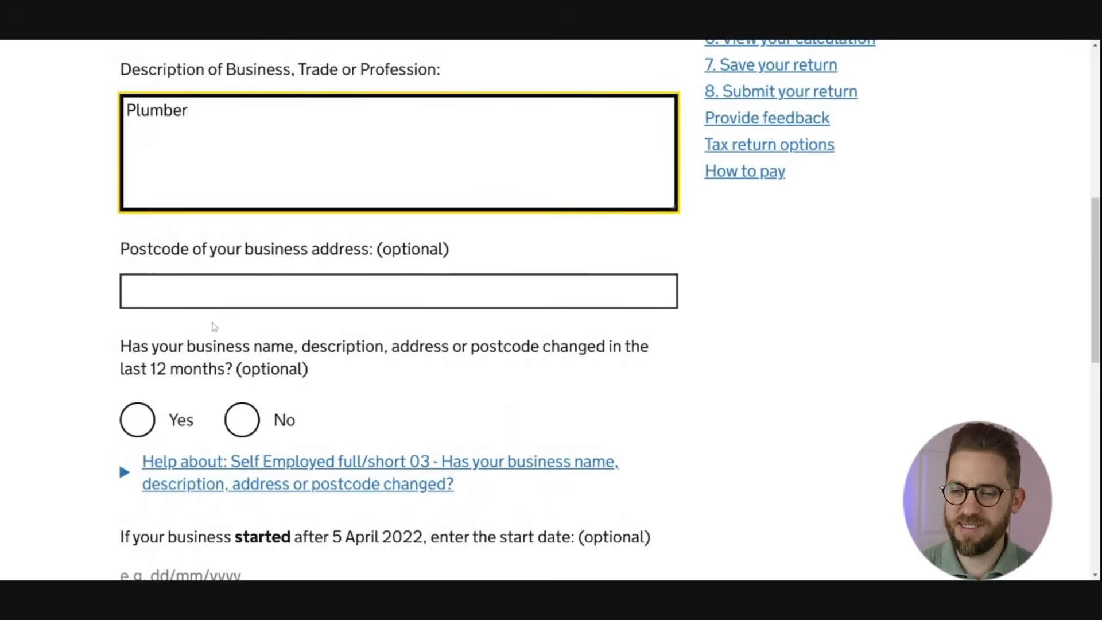
scroll(213, 326, "down", 2)
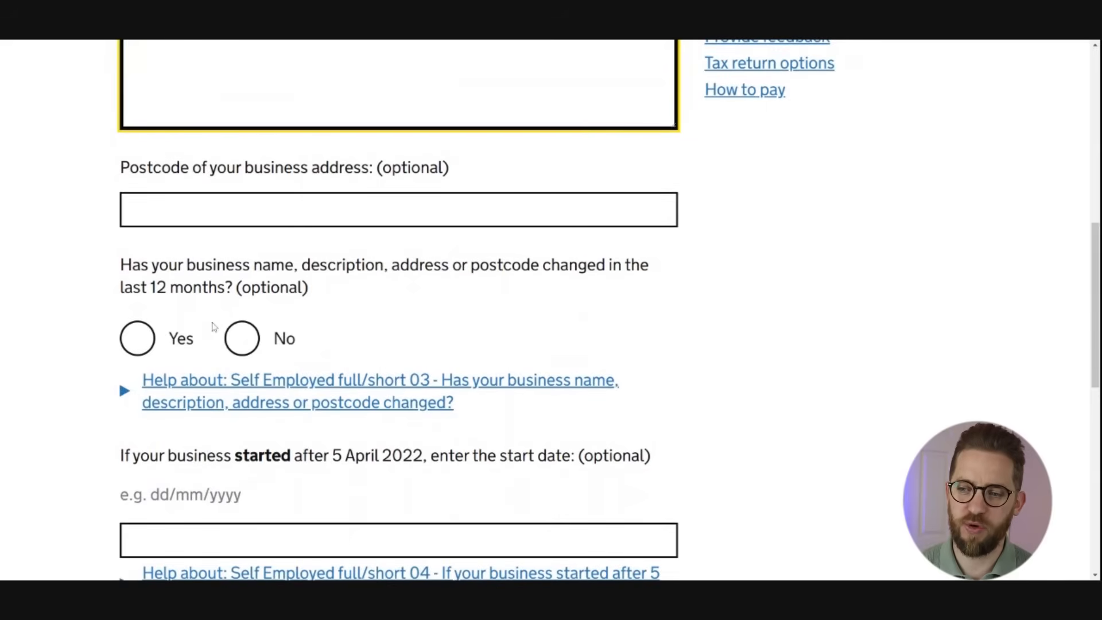
scroll(214, 326, "down", 2)
left_click(241, 257)
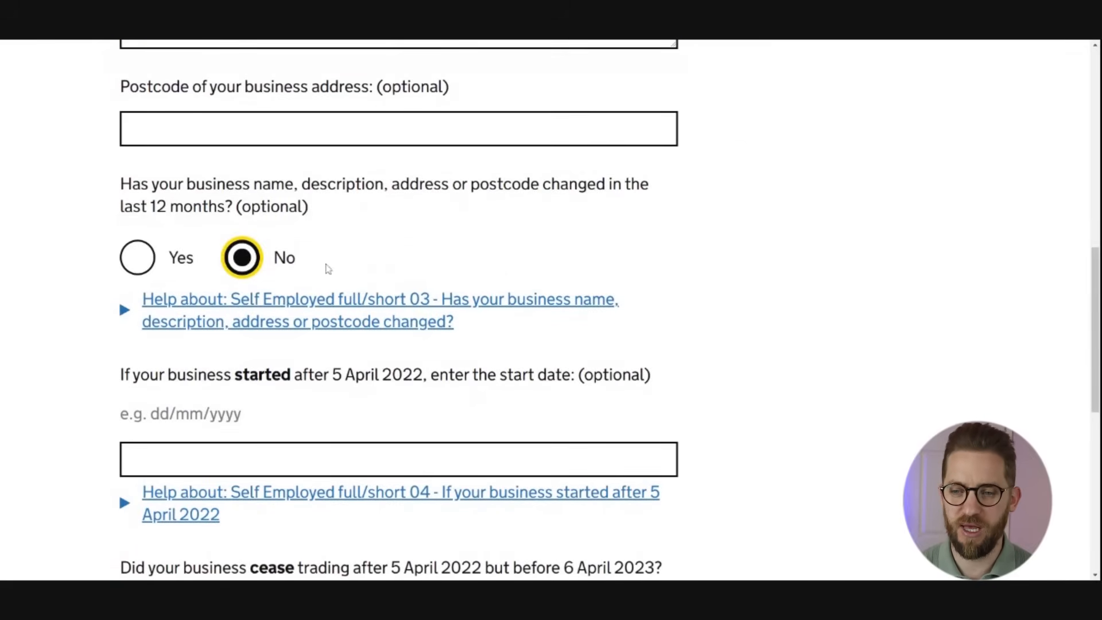
- Leave the business start date blank and answer No to the business ceasing trading after 5 April 2022 but before 6 April 2023
scroll(328, 269, "down", 2)
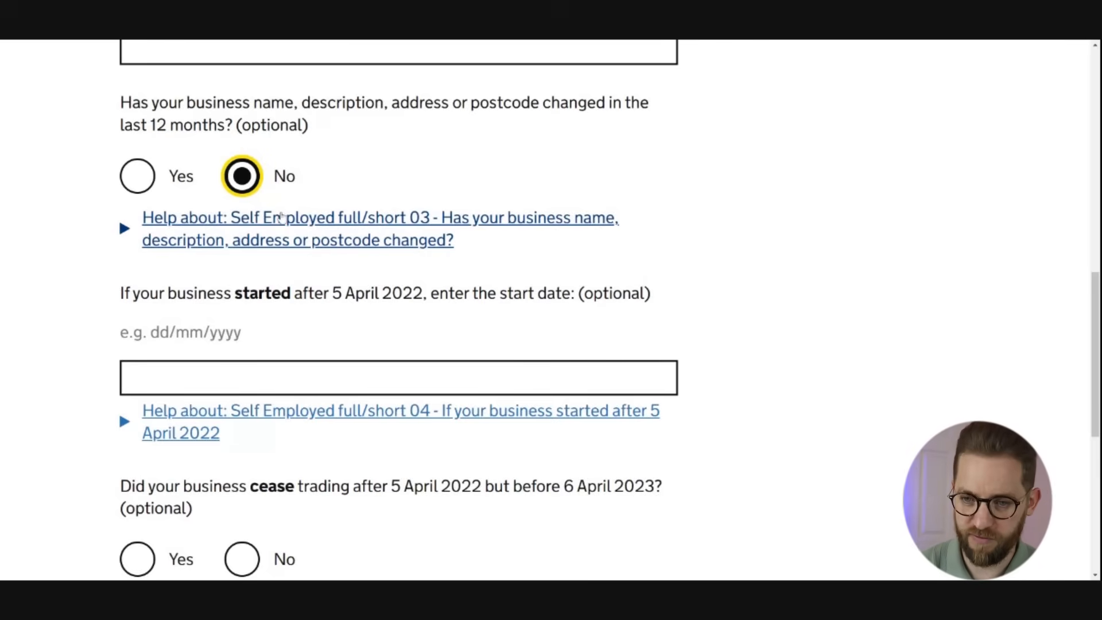
scroll(351, 212, "down", 2)
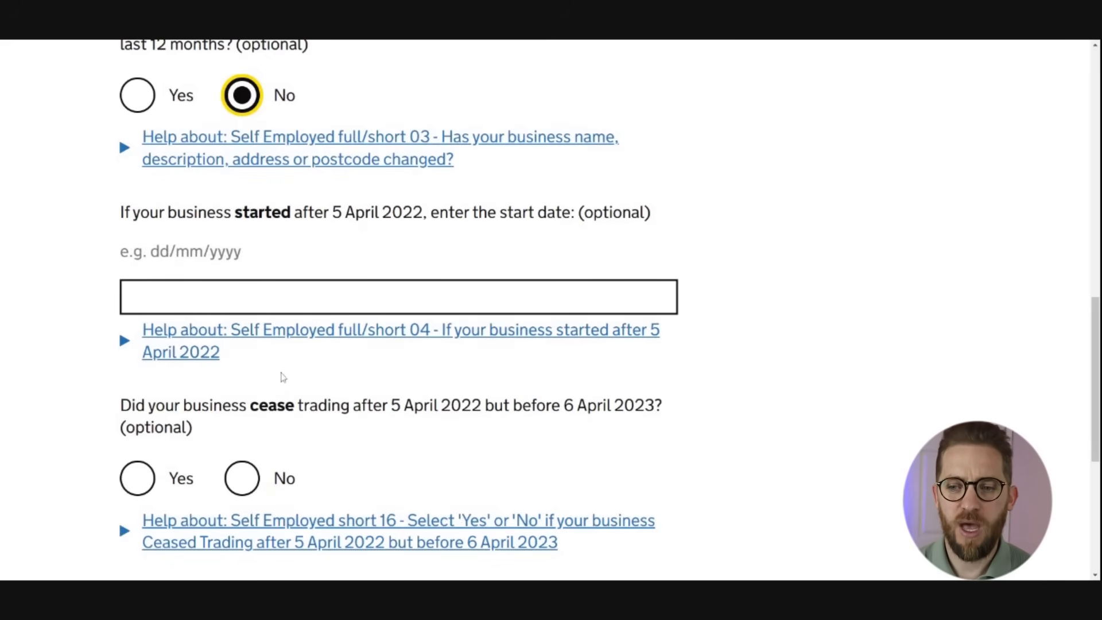
scroll(269, 319, "down", 3)
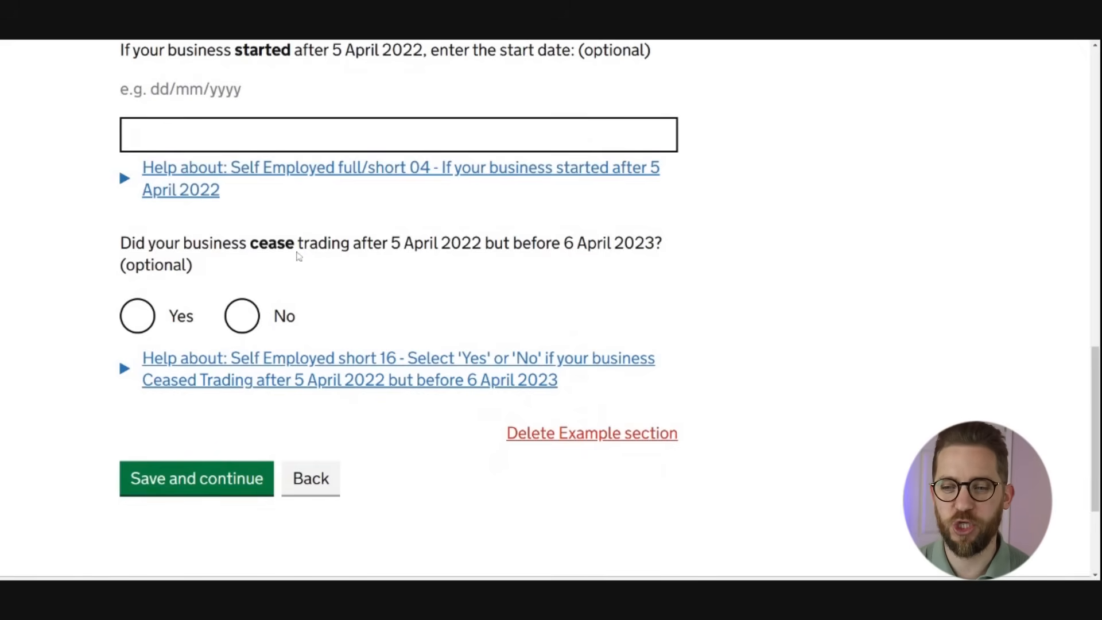
left_click(255, 319)
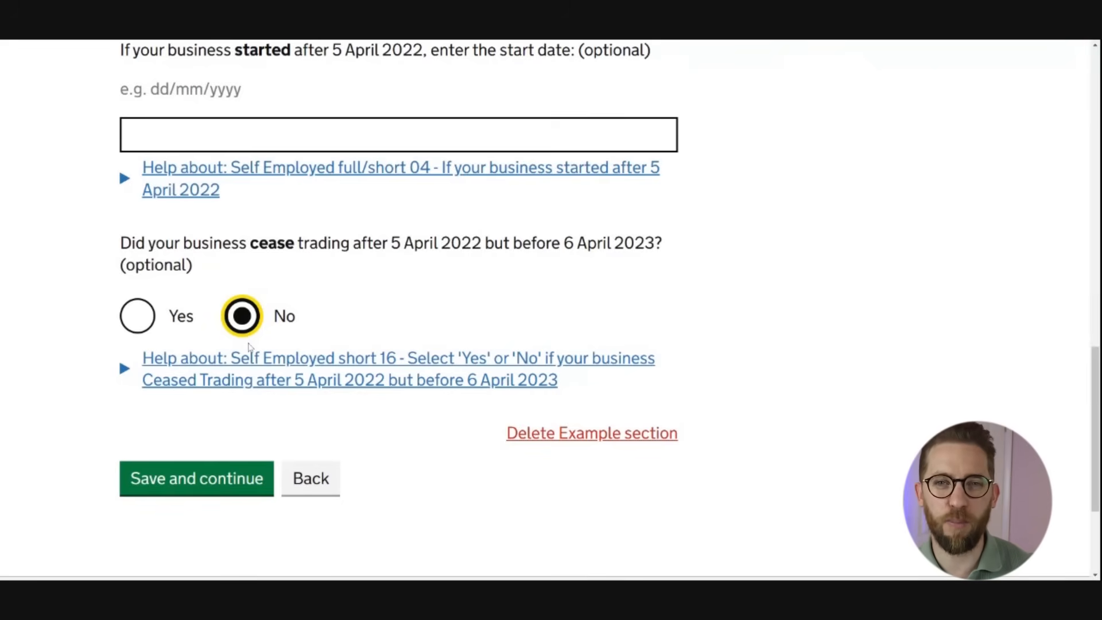
- Review the start date and cessation answers, and save page 2 to continue to the accounting details for Example
scroll(251, 359, "up", 2)
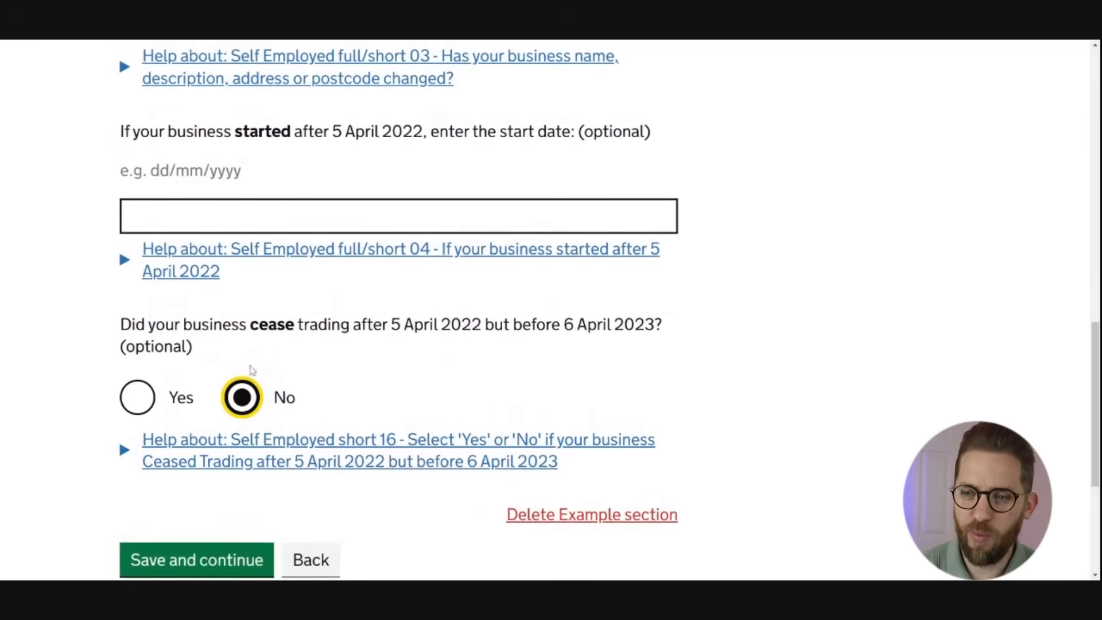
scroll(357, 418, "up", 2)
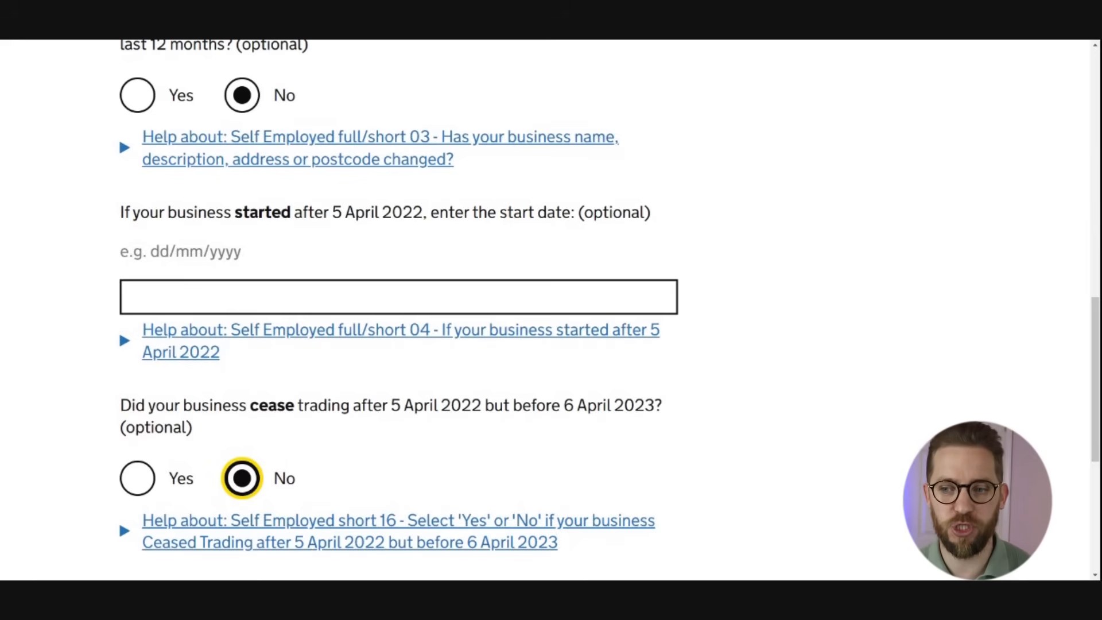
scroll(399, 310, "down", 2)
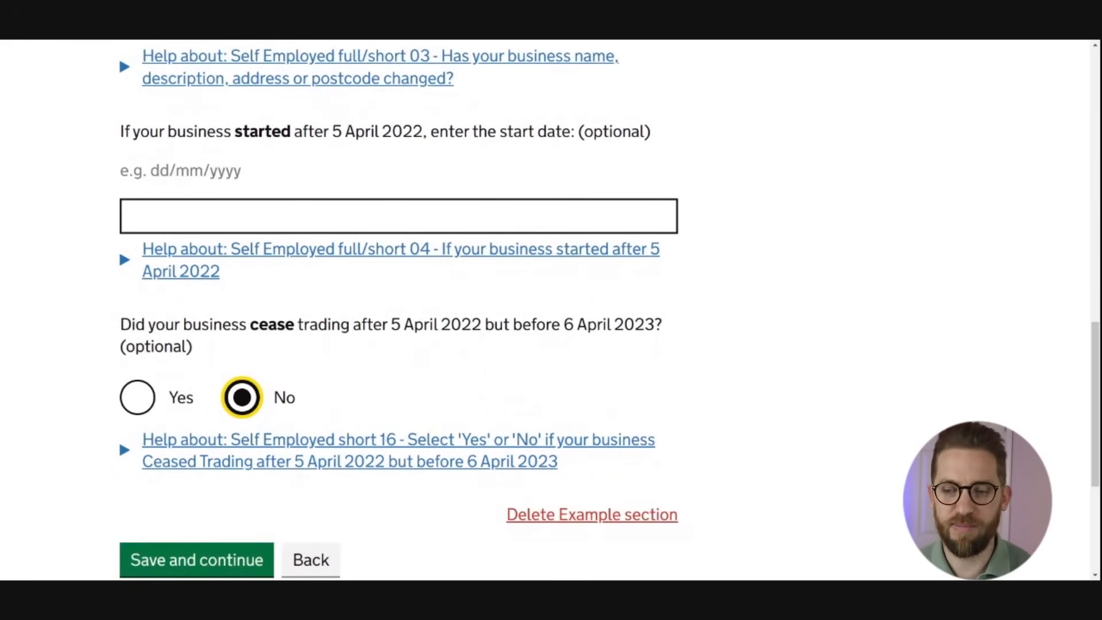
scroll(394, 287, "down", 1)
scroll(395, 287, "down", 1)
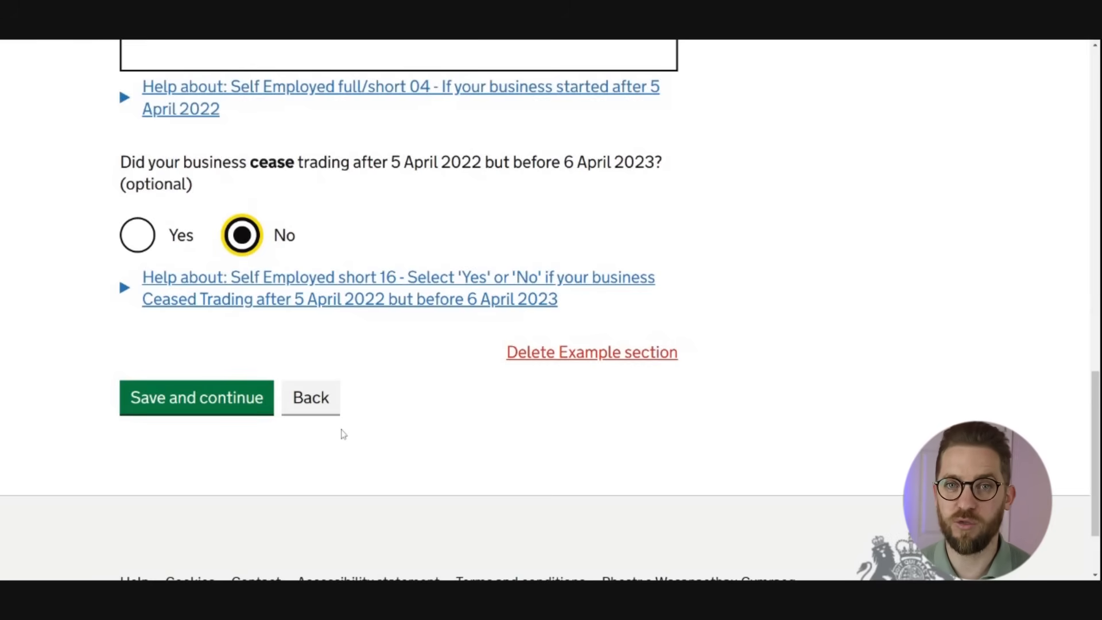
left_click(219, 406)
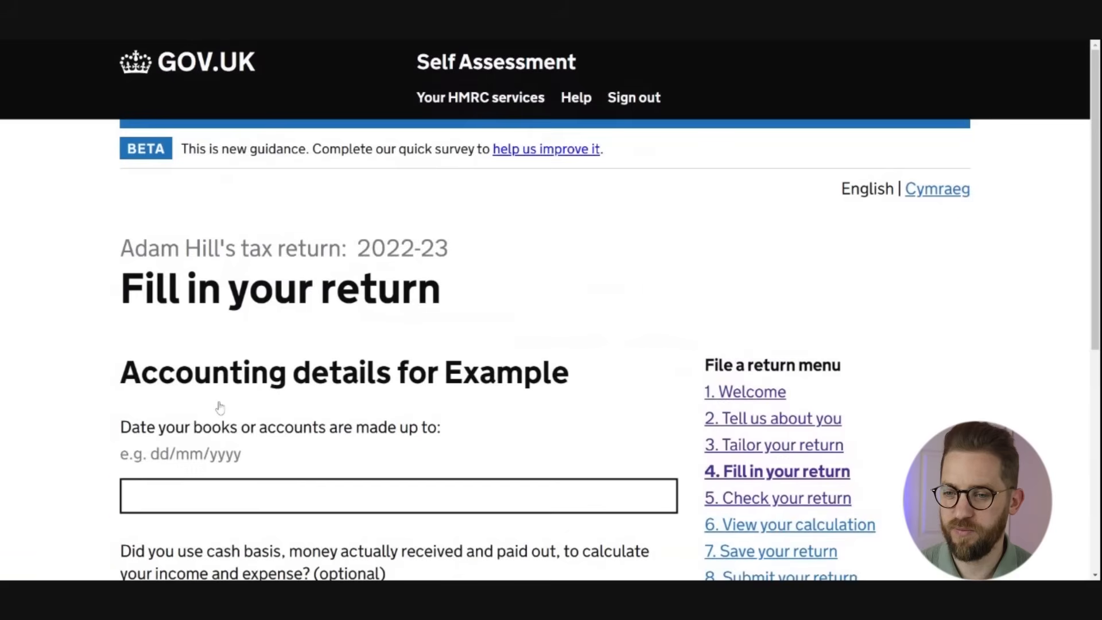
- Enter 05/04/2023 as the date the books or accounts are made up to
scroll(546, 310, "down", 3)
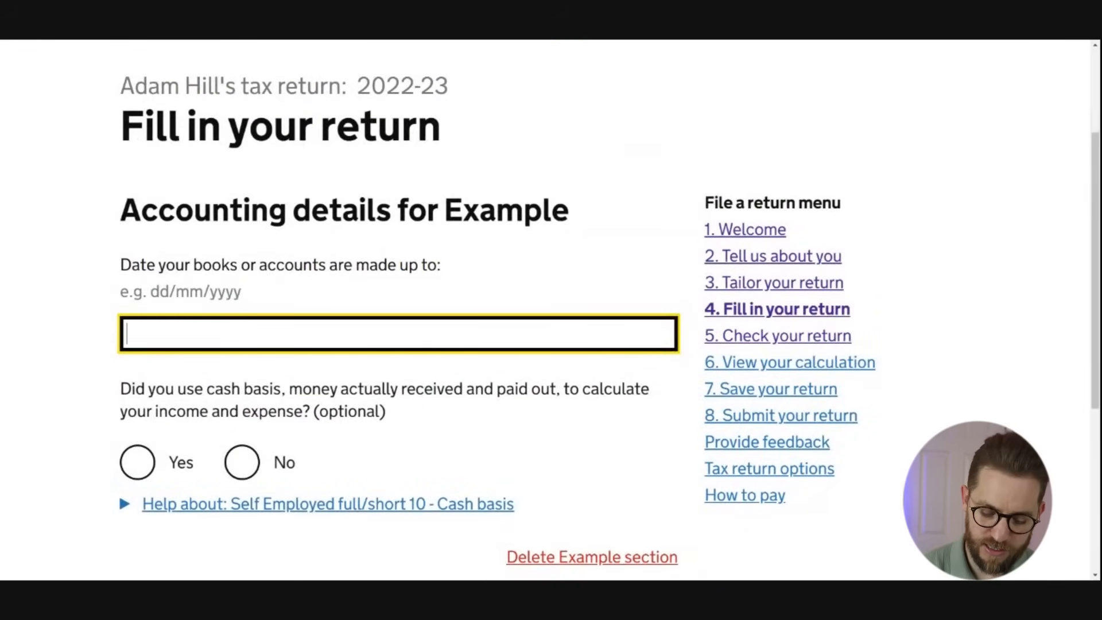
type("05/04/")
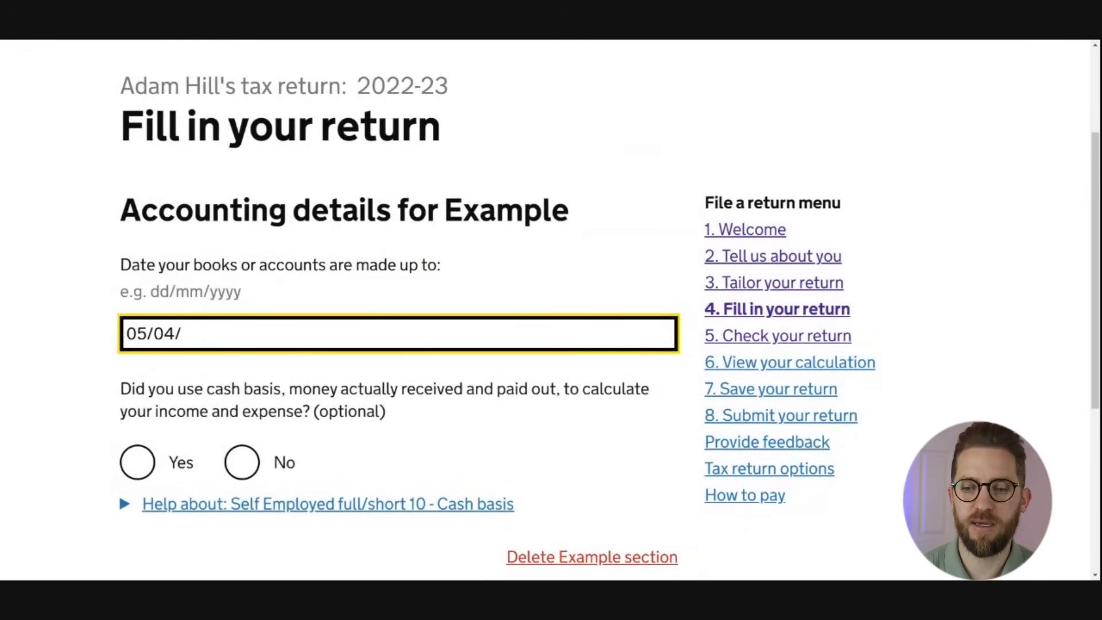
type("2023")
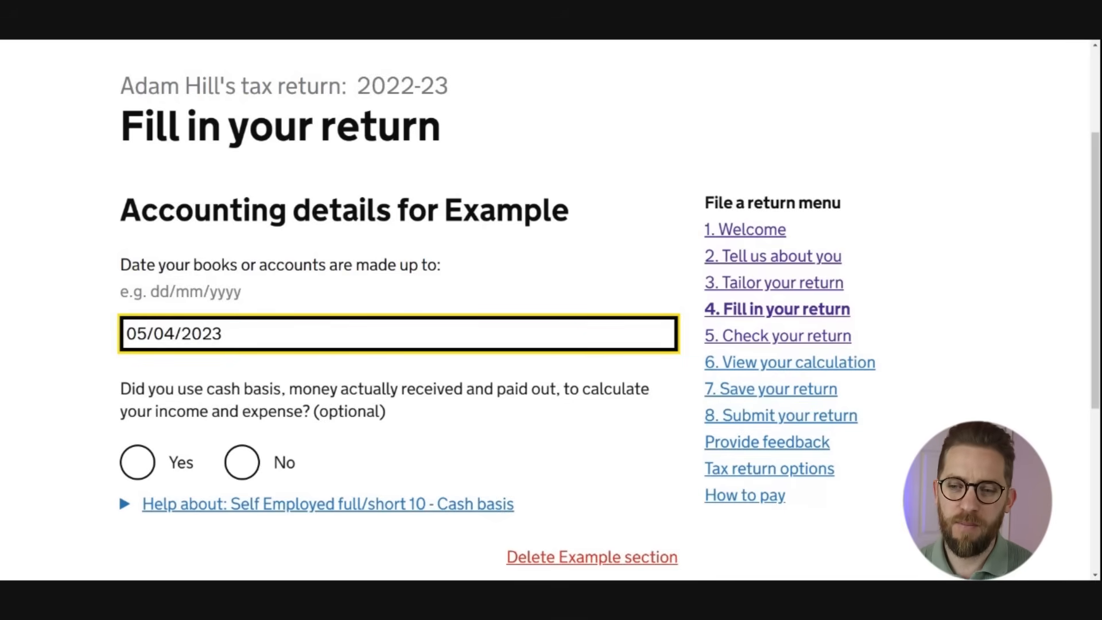
- Try 31/03/2023 as the date the books or accounts are made up to, and restore it to 05/04/2023
left_click_drag(222, 333, 90, 357)
type("31/")
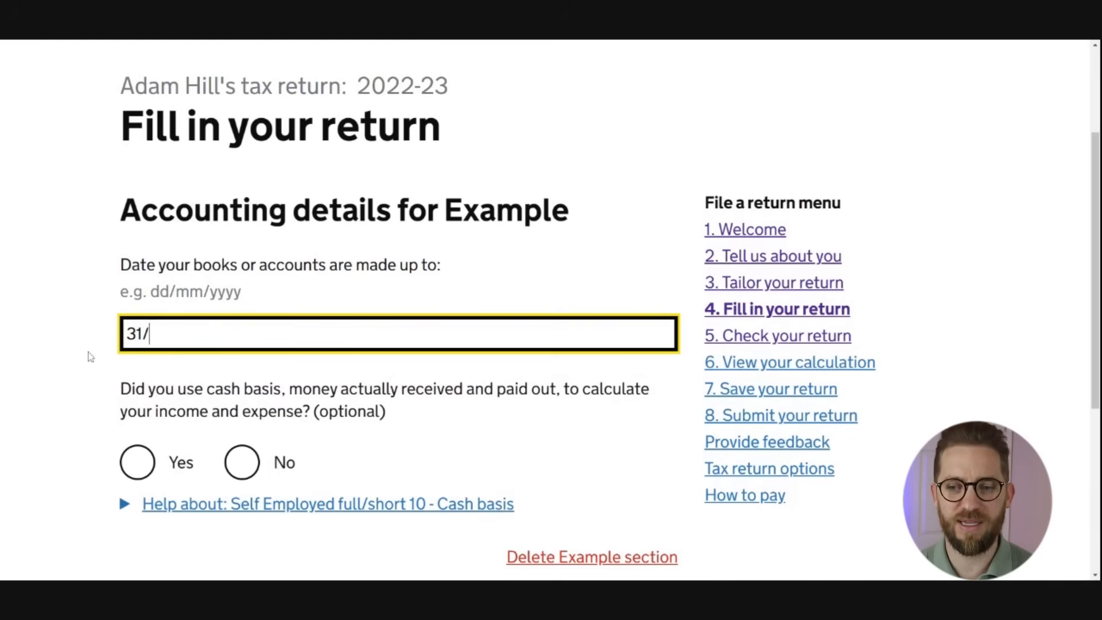
type("03/2032")
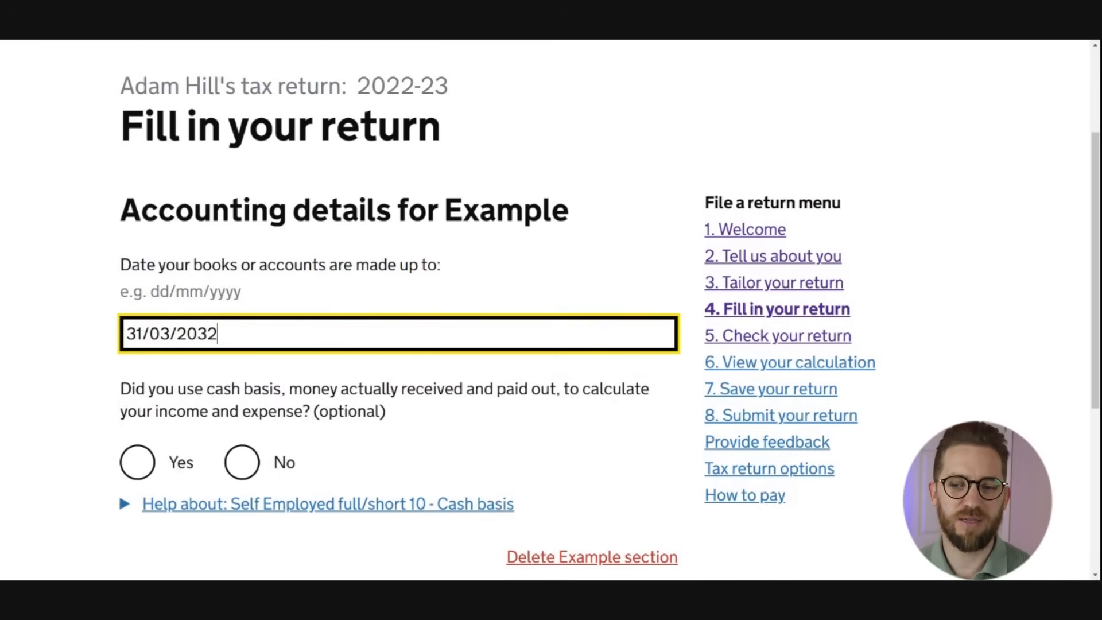
key("BackSpace")
key("BackSpace")
type("23")
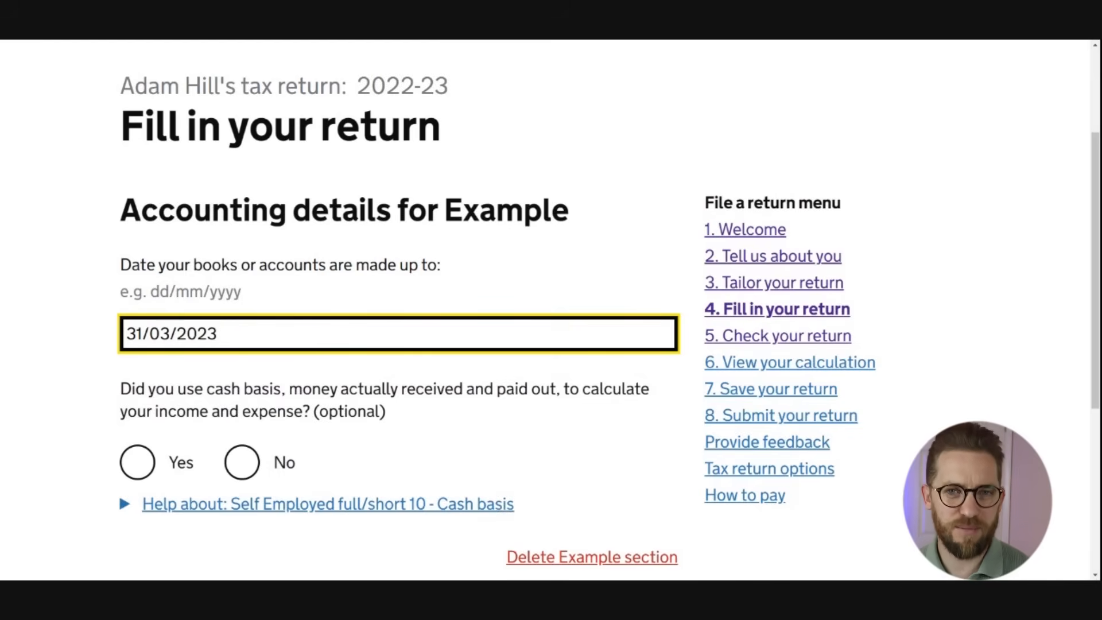
left_click_drag(218, 334, 86, 360)
type("05/04/2023")
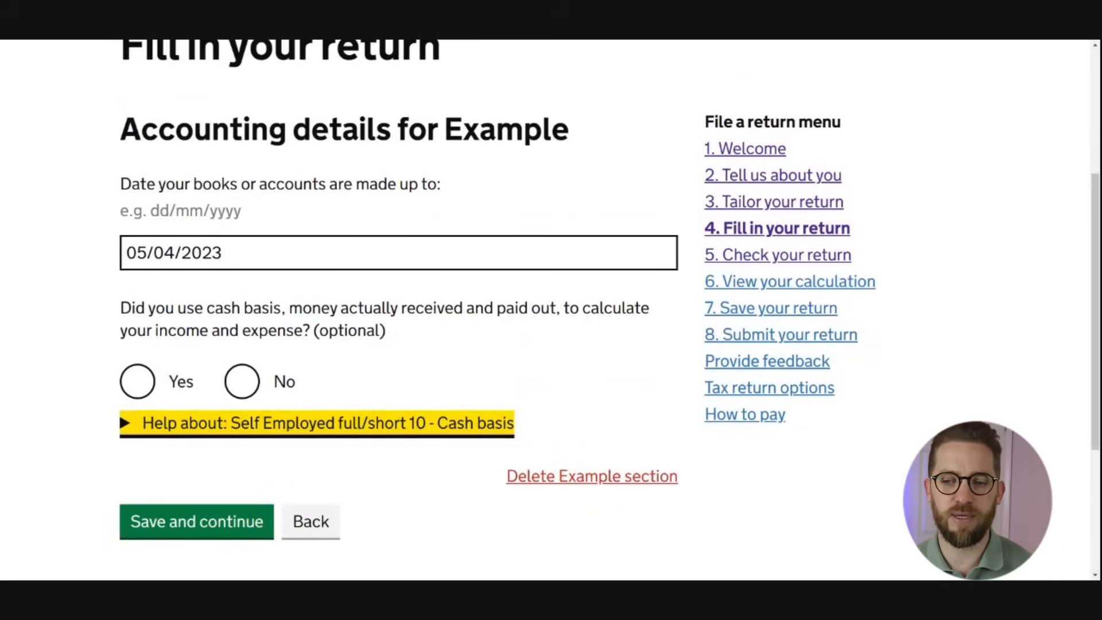
- Open the cash basis help for Self Employed full/short 10, read through its guidance, and close it
scroll(550, 309, "down", 2)
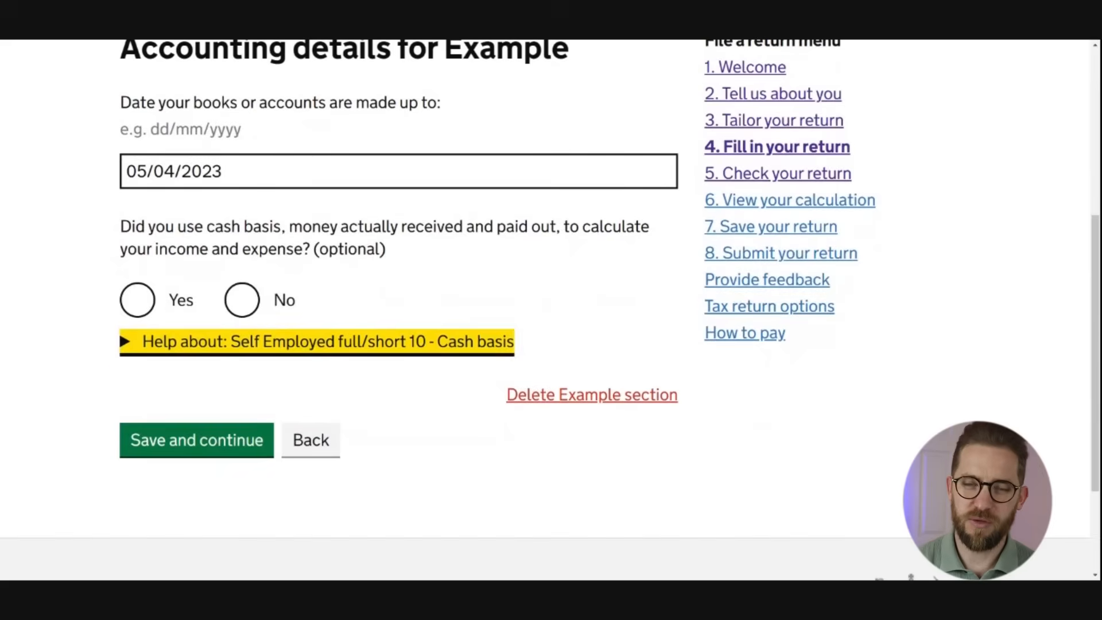
left_click(324, 344)
scroll(324, 344, "down", 10)
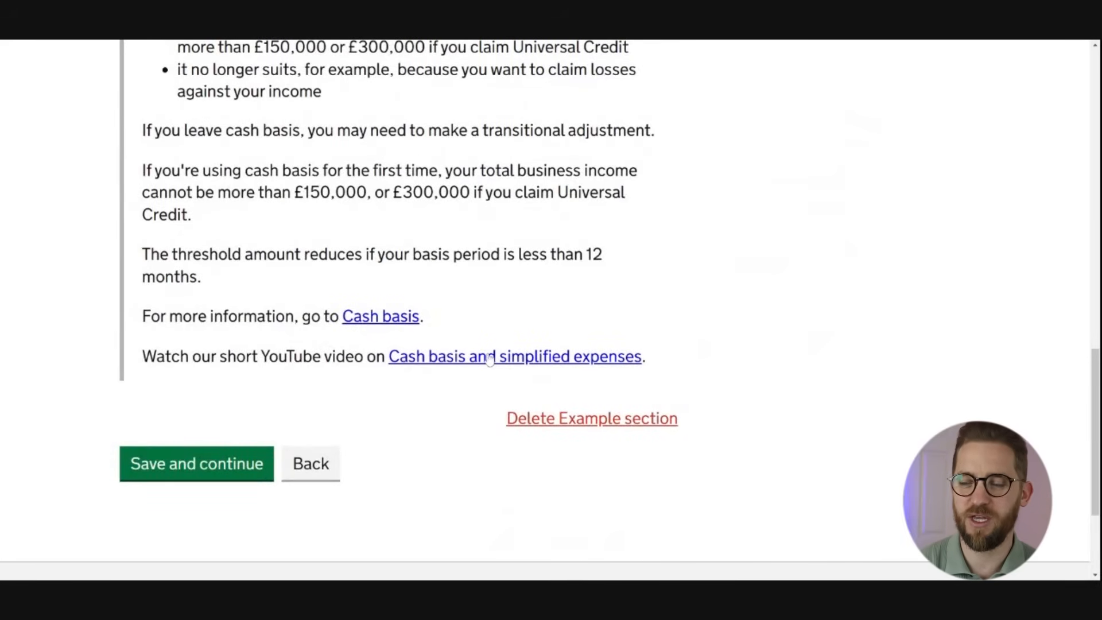
scroll(445, 390, "up", 9)
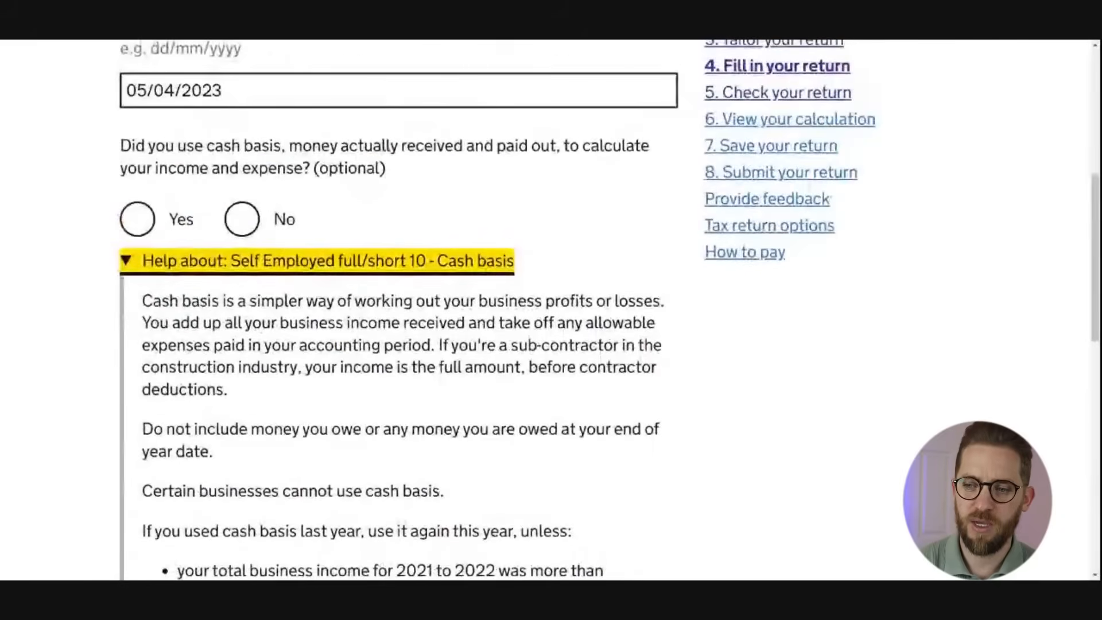
left_click(410, 261)
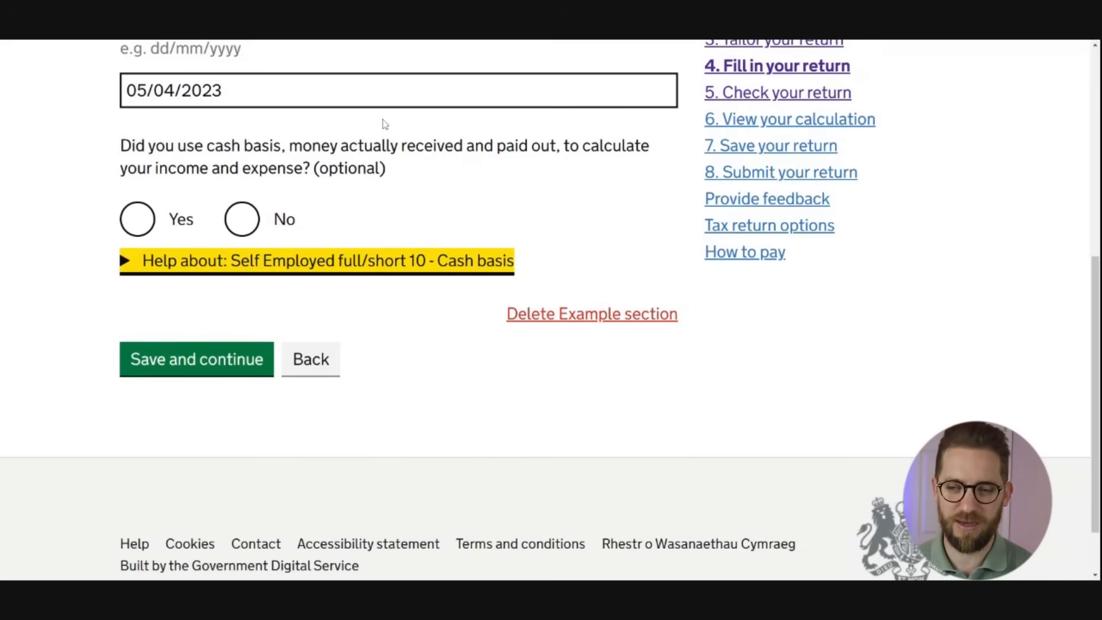
- Answer No to using cash basis to calculate income and expenses, and save the accounting details for Example
double_click(384, 269)
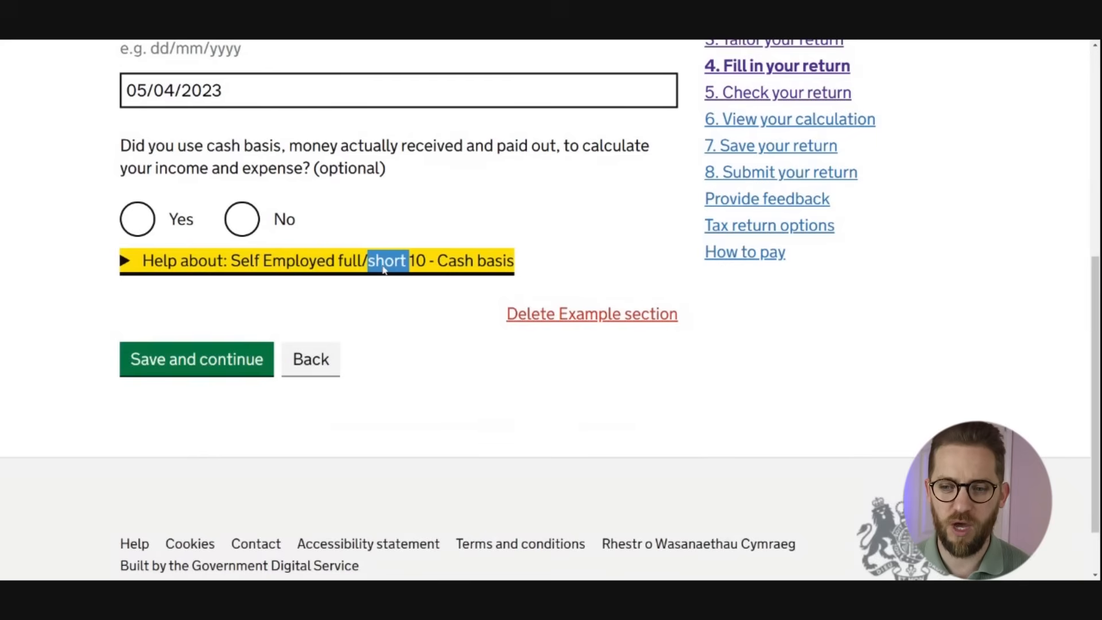
left_click(249, 221)
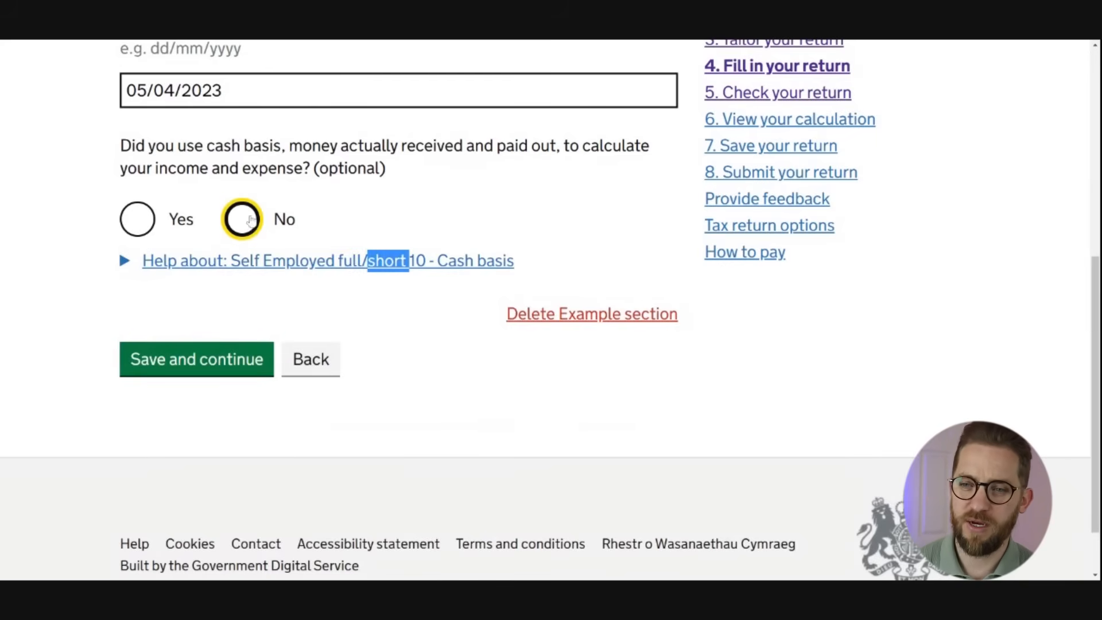
left_click(241, 373)
- Enter a turnover of £70000 on the income page for Example
scroll(383, 345, "down", 4)
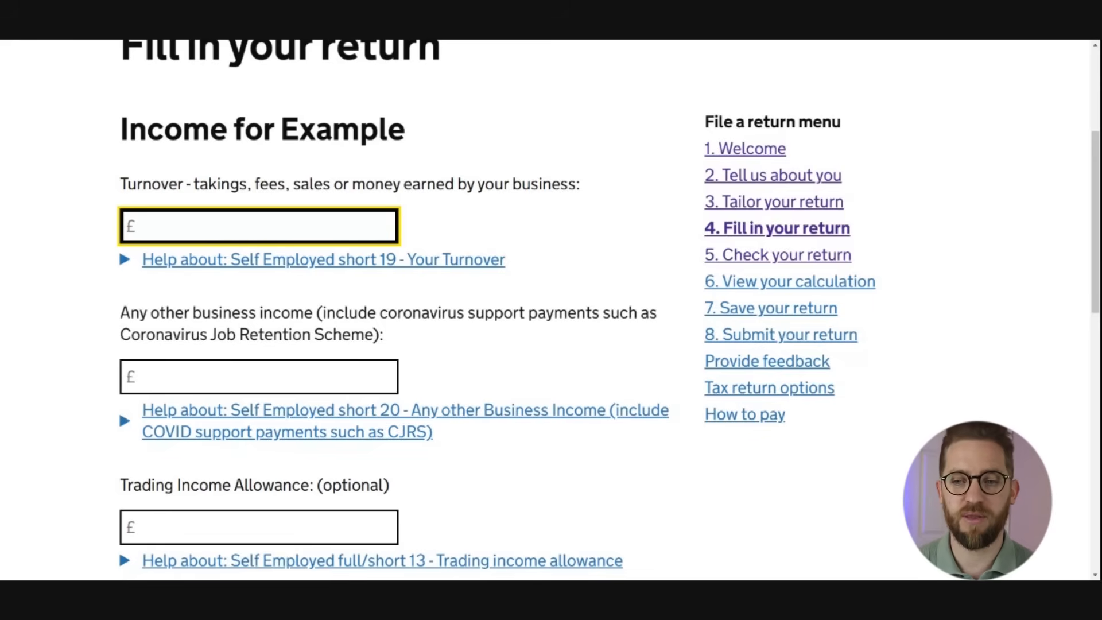
type("70000")
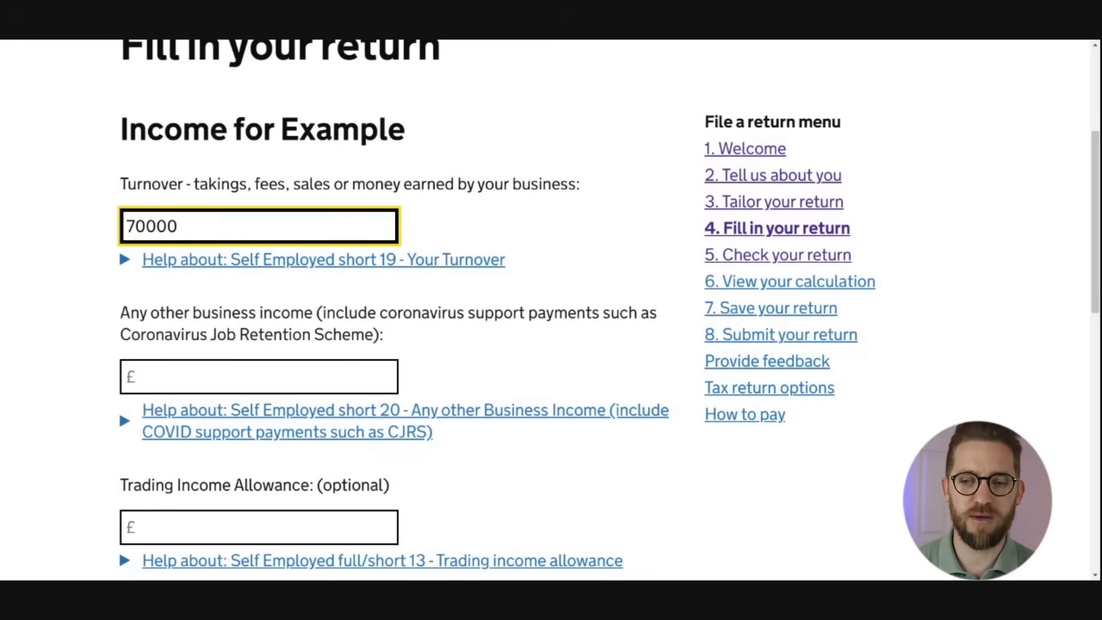
key("Tab")
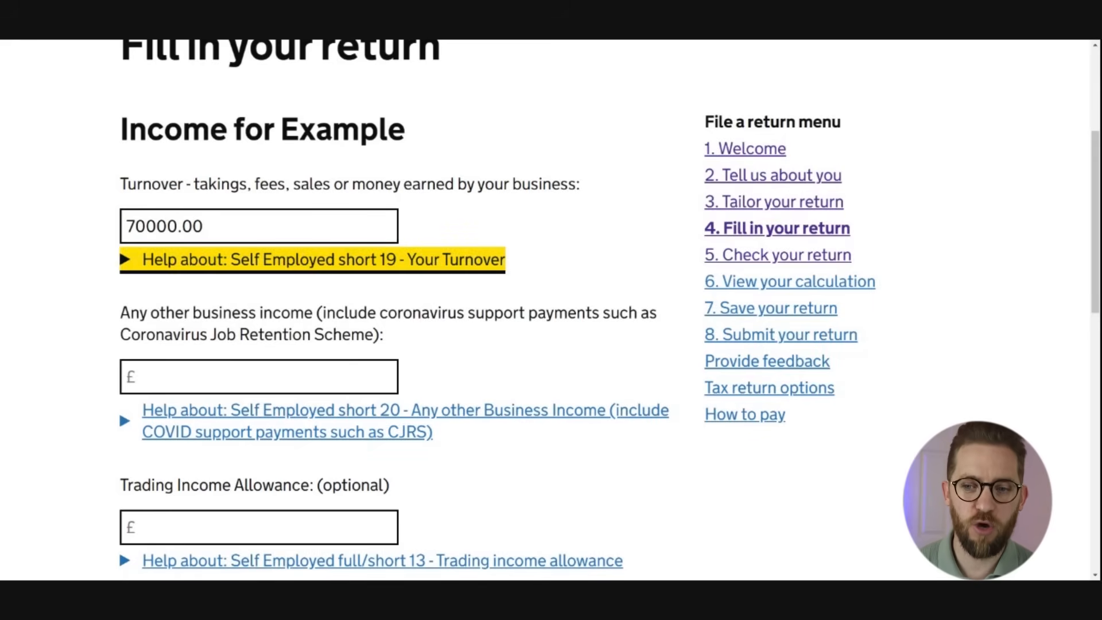
- Try 1000.00 as the optional Trading Income Allowance, and clear the field again
scroll(241, 248, "down", 1)
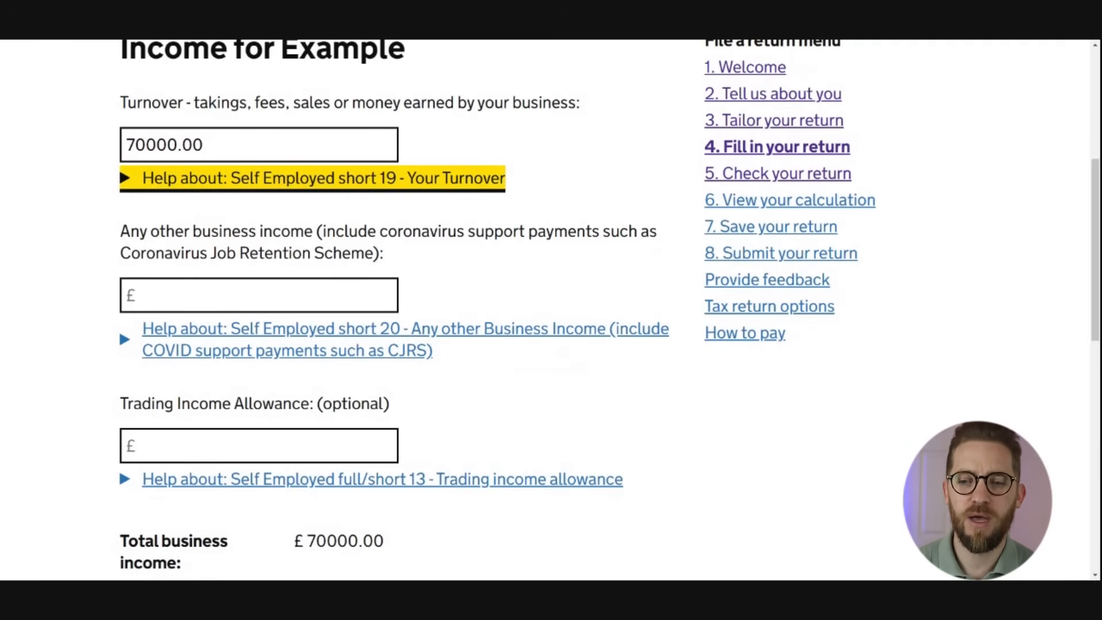
scroll(224, 321, "down", 3)
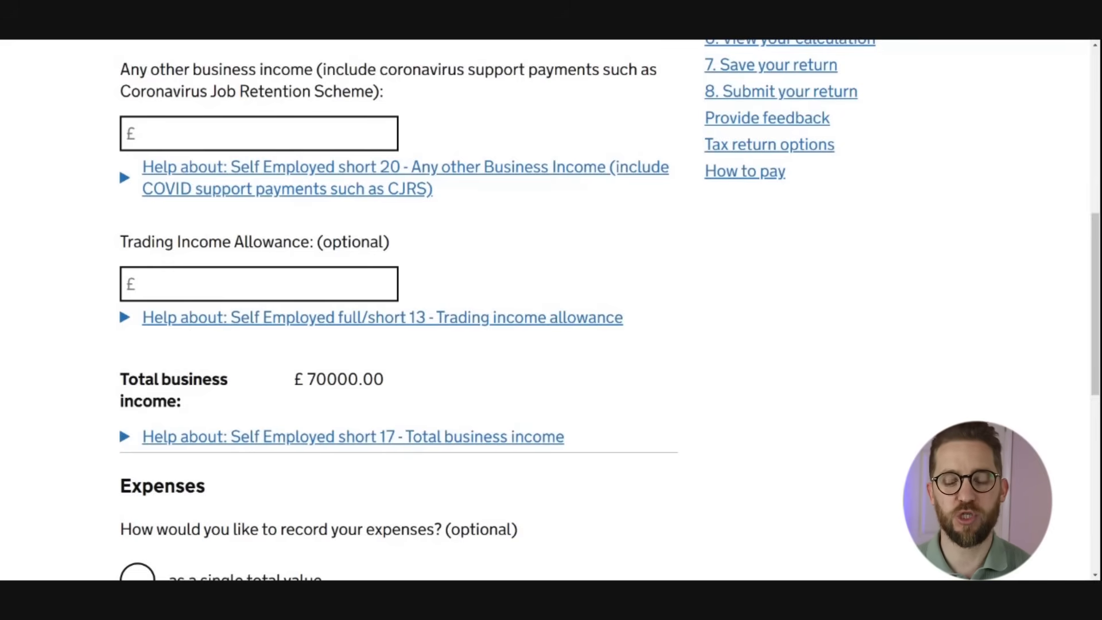
left_click(258, 284)
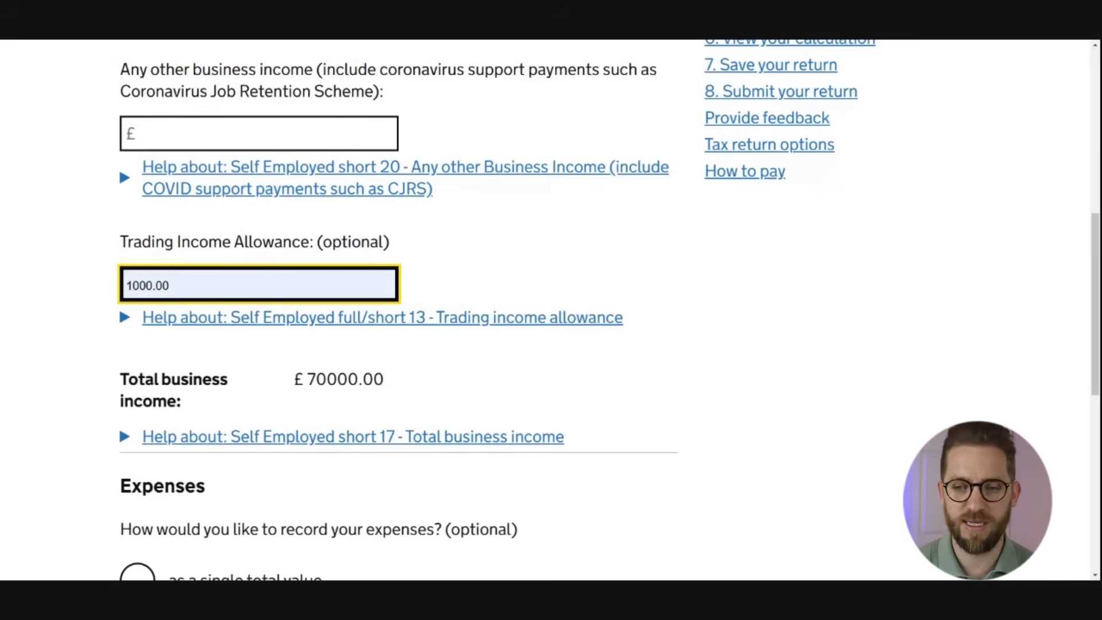
key("ctrl+a")
key("BackSpace")
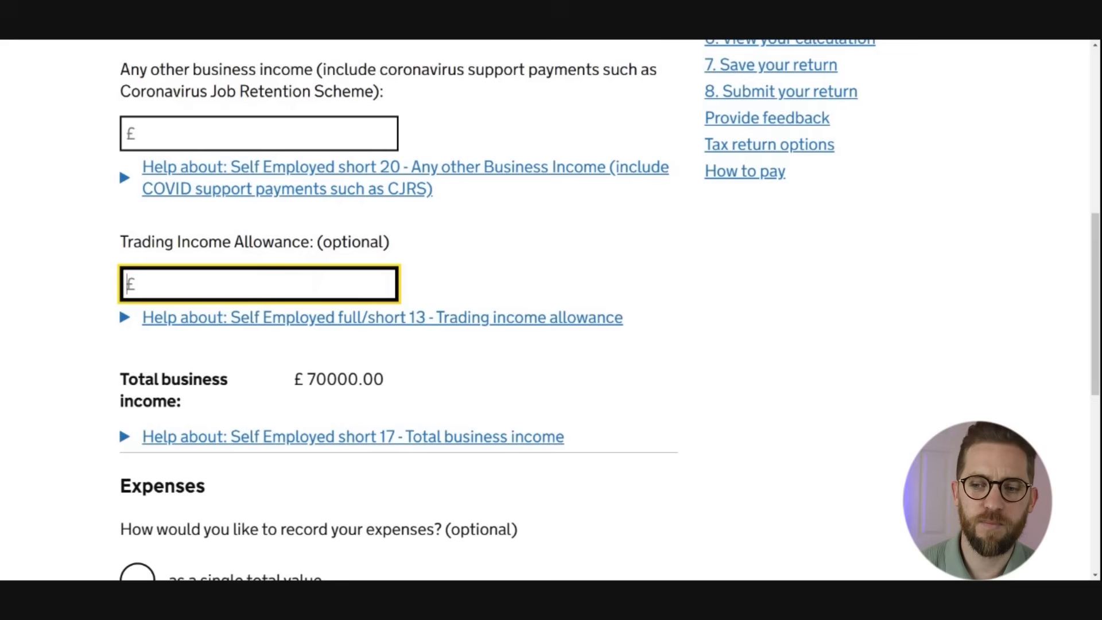
left_click(472, 258)
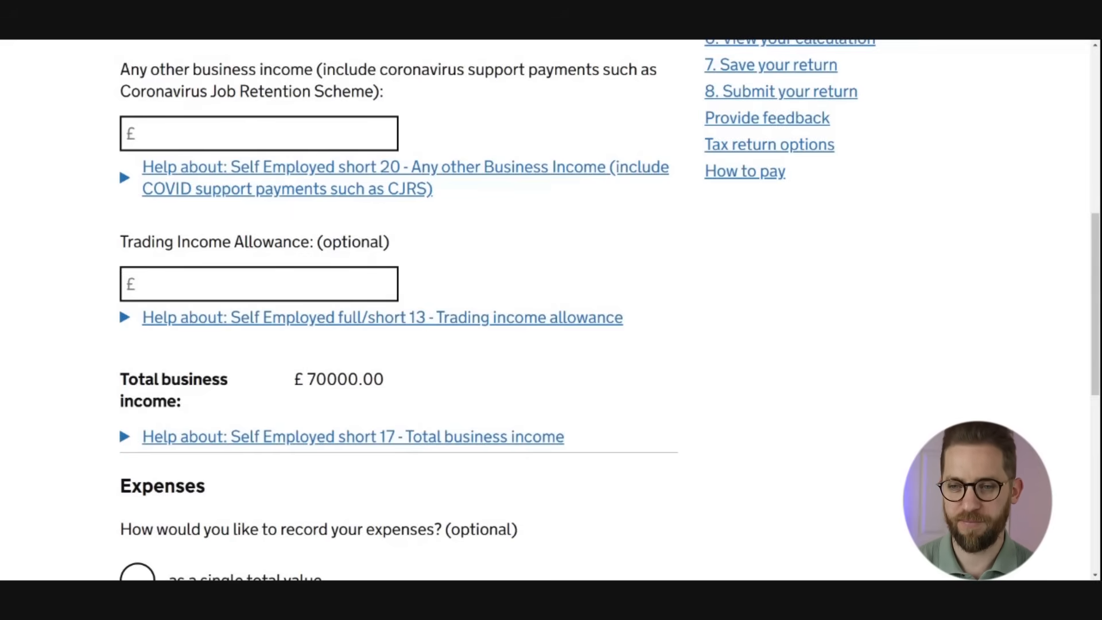
- Choose to record expenses as a detailed breakdown, and save the income page to continue to the allowable business expenses
scroll(183, 89, "down", 3)
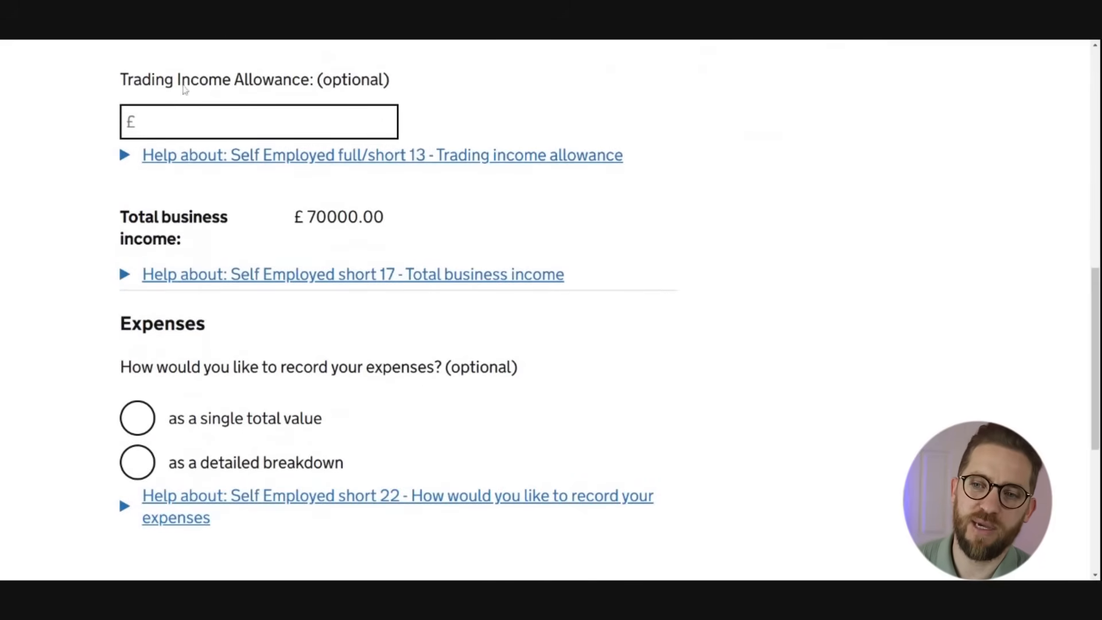
scroll(210, 272, "down", 2)
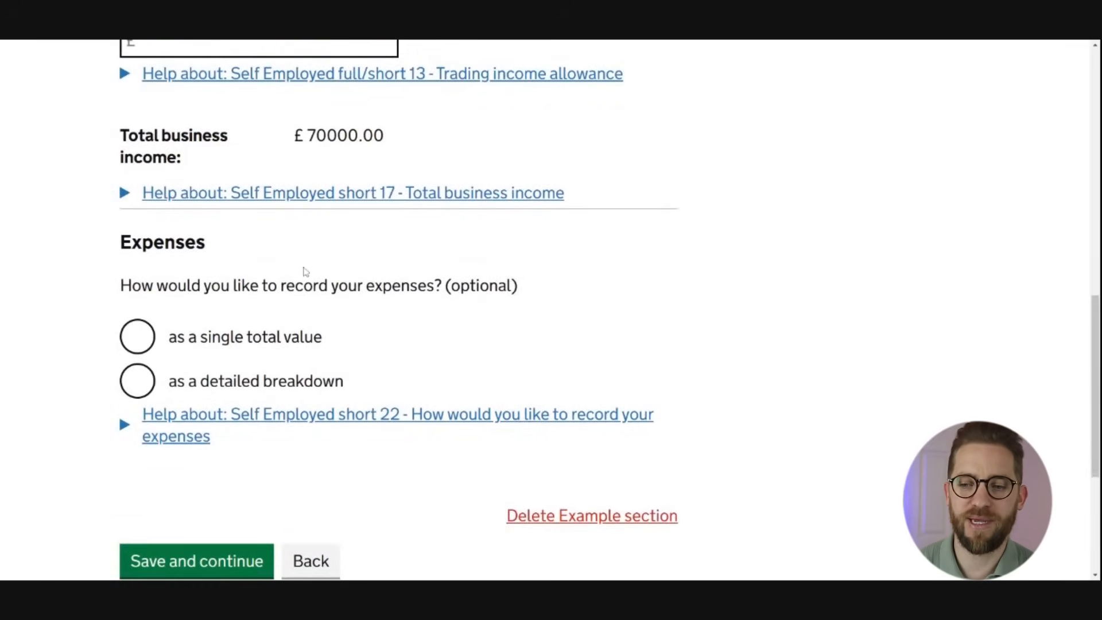
scroll(284, 359, "down", 2)
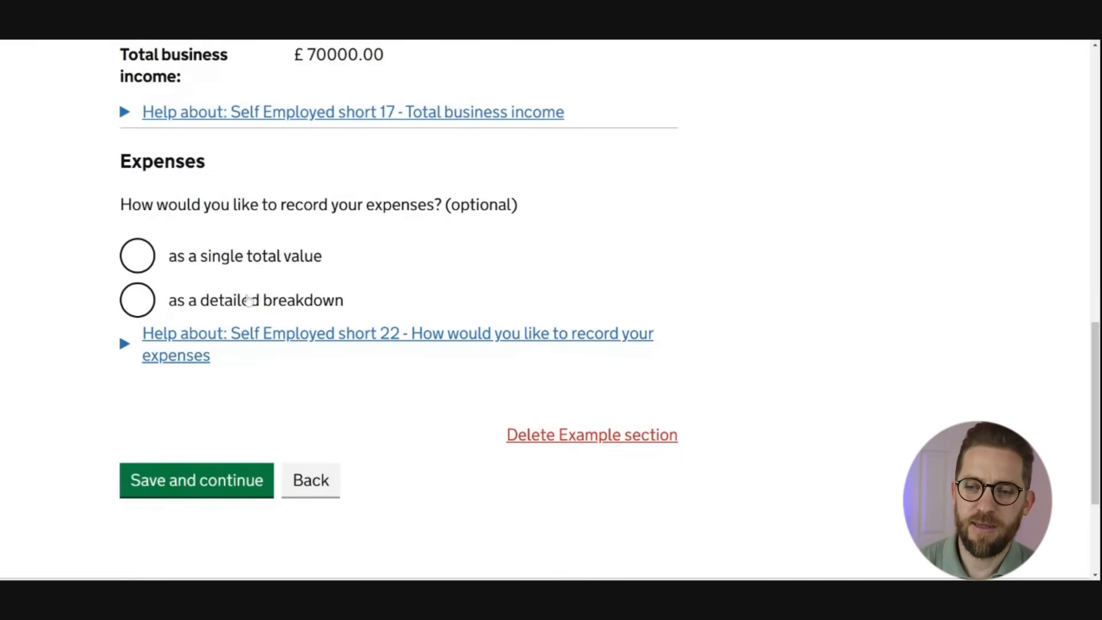
left_click(145, 304)
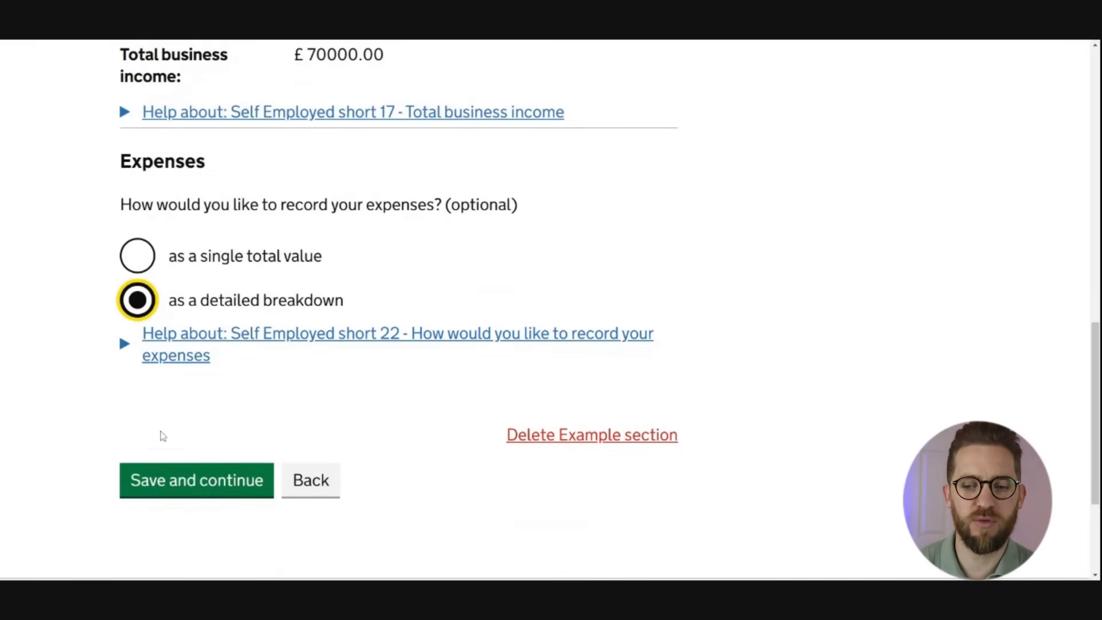
left_click(195, 486)
- Examine the expense categories from costs of goods for re-sale through travel, staff and rent to repairs and maintenance, leaving them blank
scroll(267, 445, "down", 2)
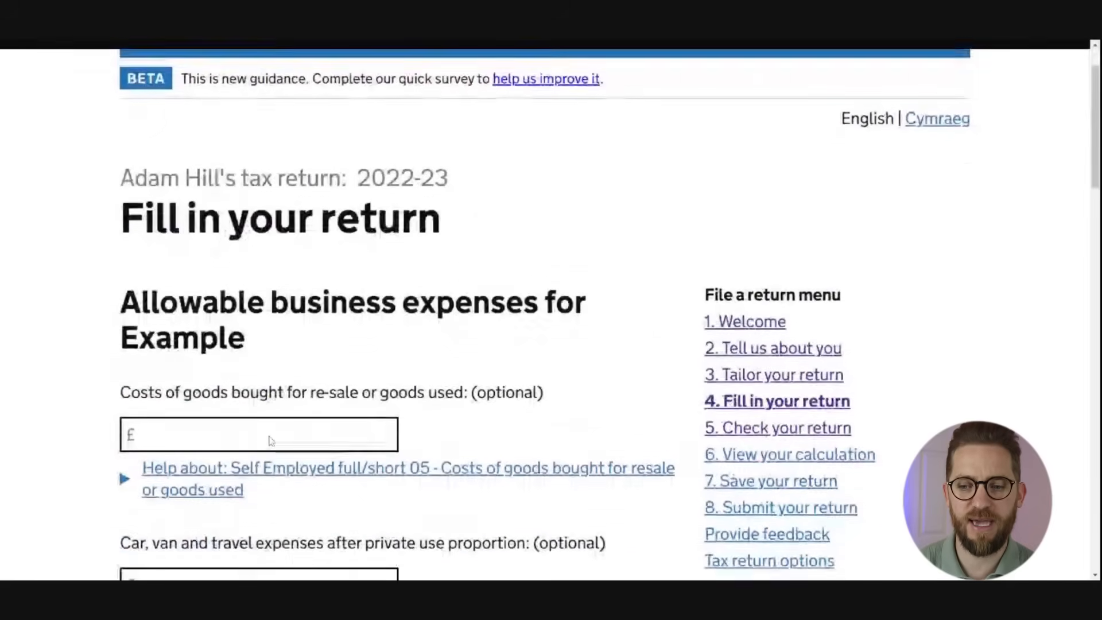
scroll(252, 396, "down", 1)
left_click(247, 339)
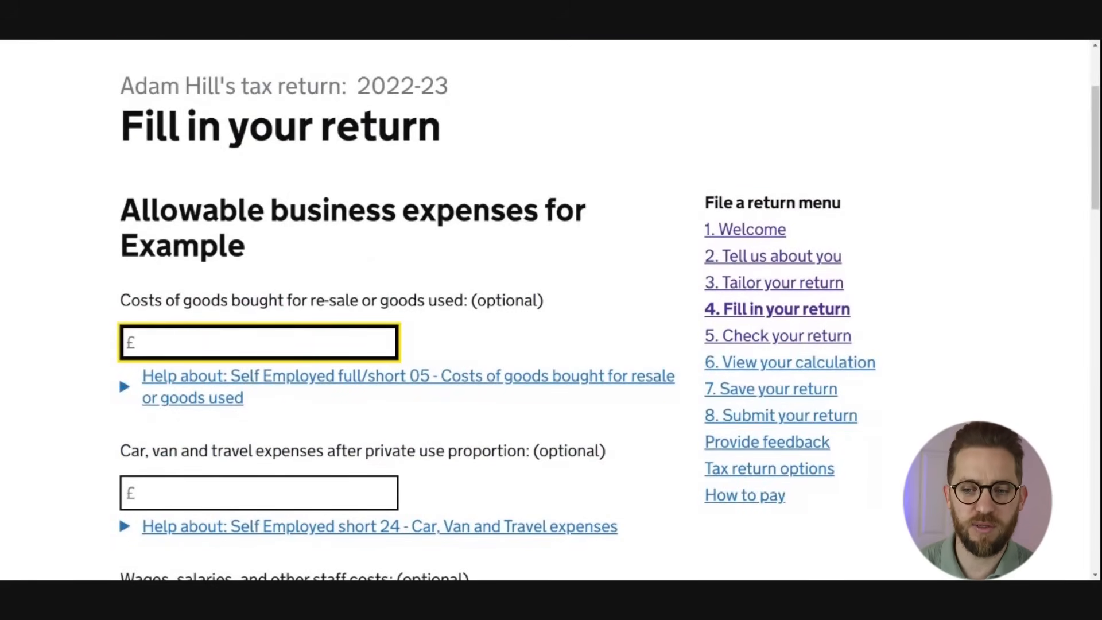
scroll(252, 396, "down", 2)
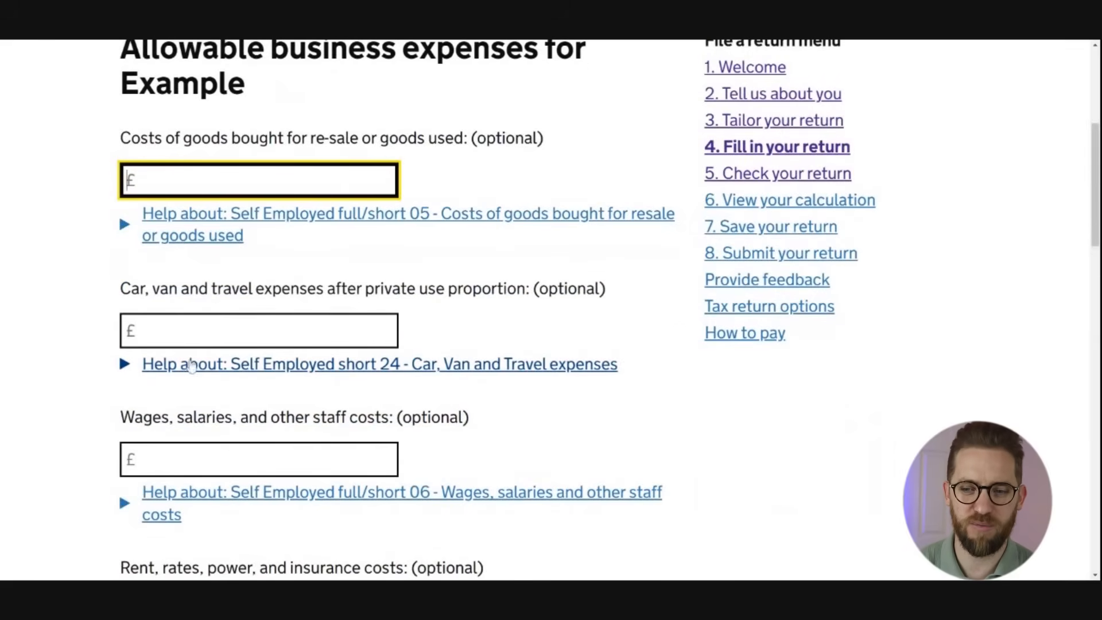
left_click(195, 294)
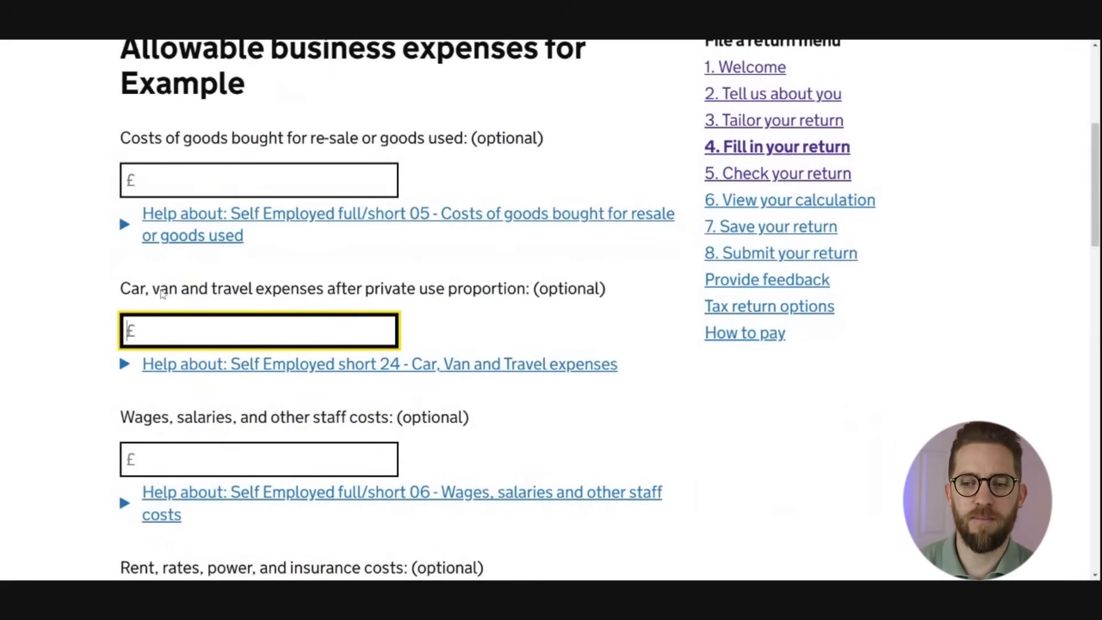
scroll(270, 313, "down", 1)
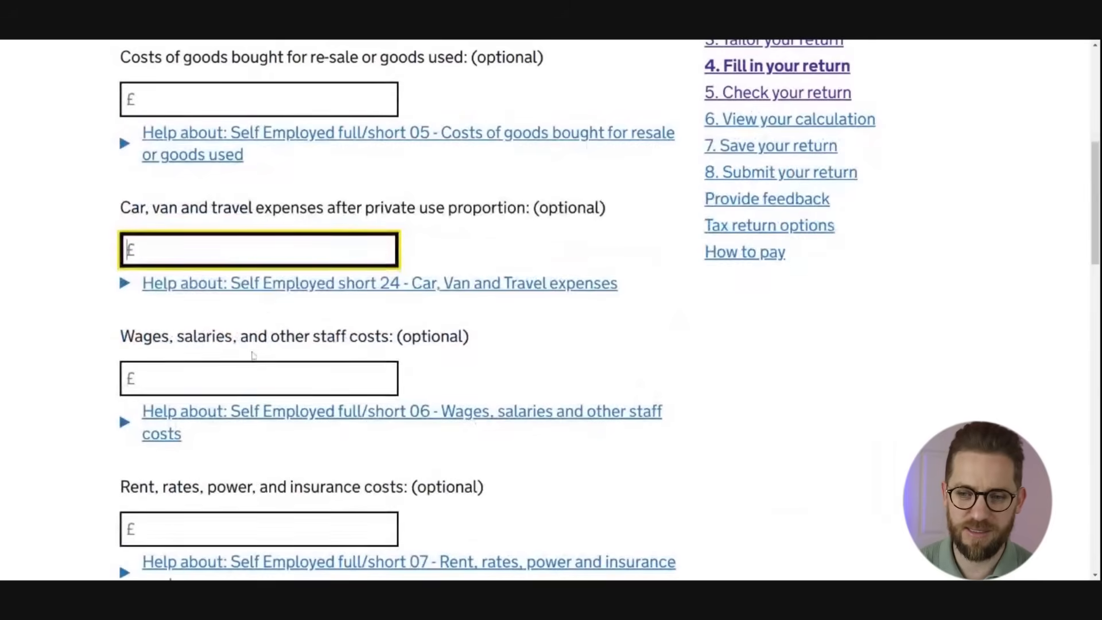
left_click(252, 377)
scroll(247, 401, "down", 1)
left_click(241, 409)
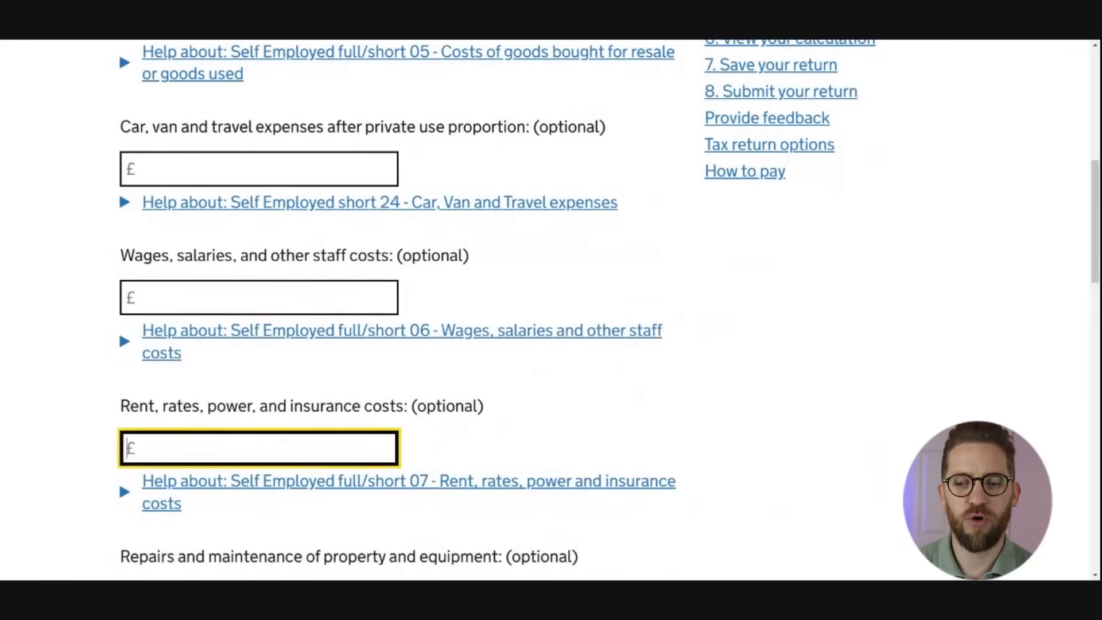
scroll(242, 412, "down", 1)
scroll(242, 412, "down", 2)
left_click(241, 356)
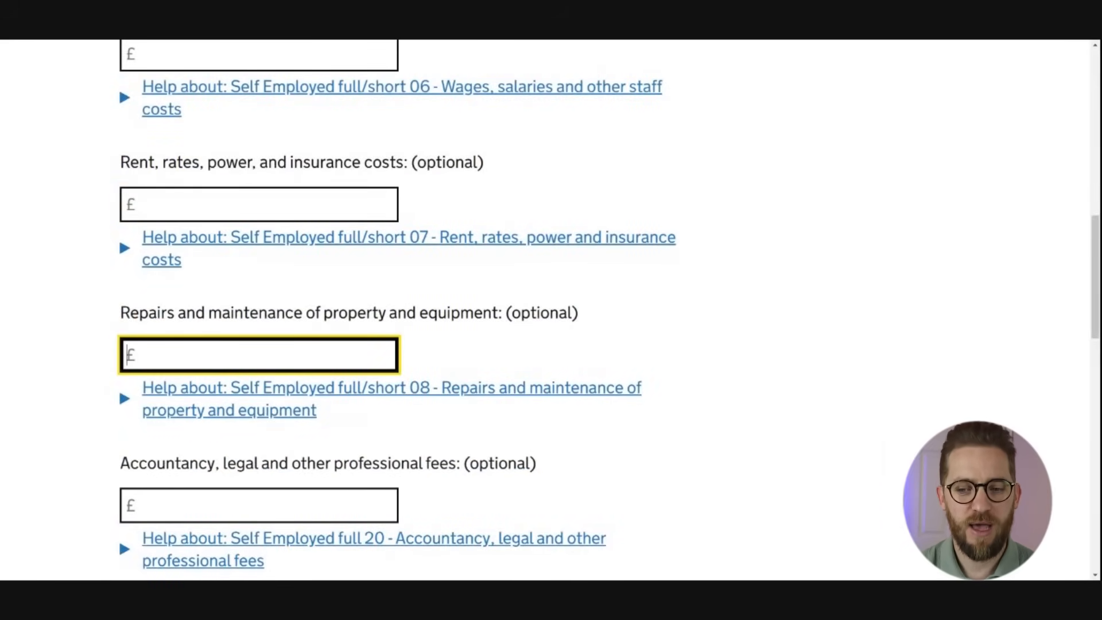
- Examine the remaining expense categories from accountancy fees to other allowable expenses and the profit totals, and go back to the income page
scroll(187, 337, "down", 1)
scroll(248, 406, "down", 3)
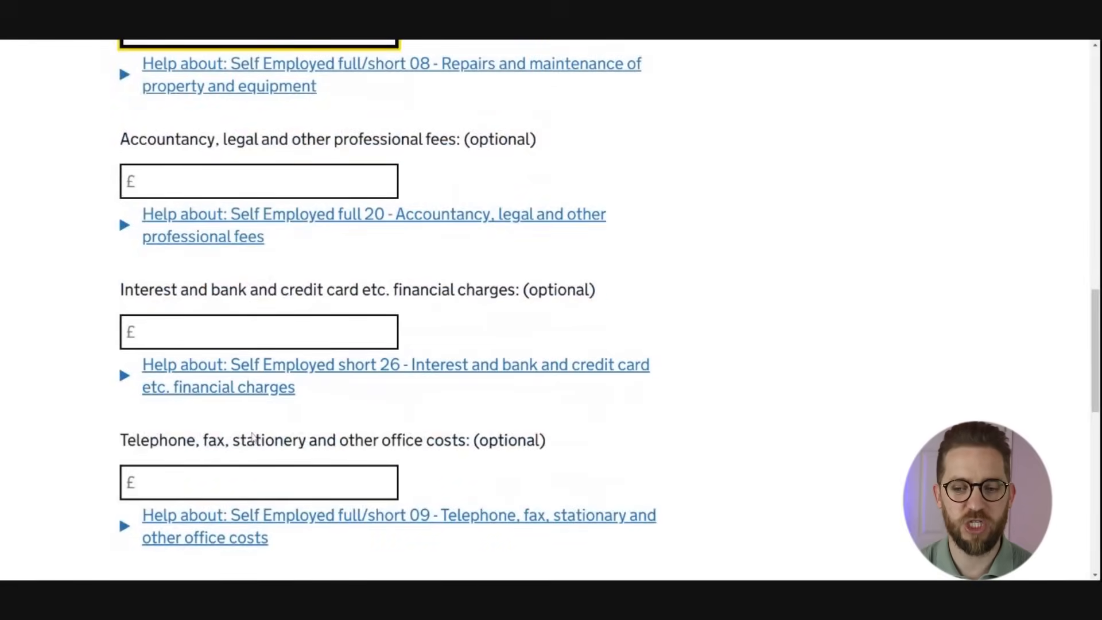
scroll(252, 439, "down", 2)
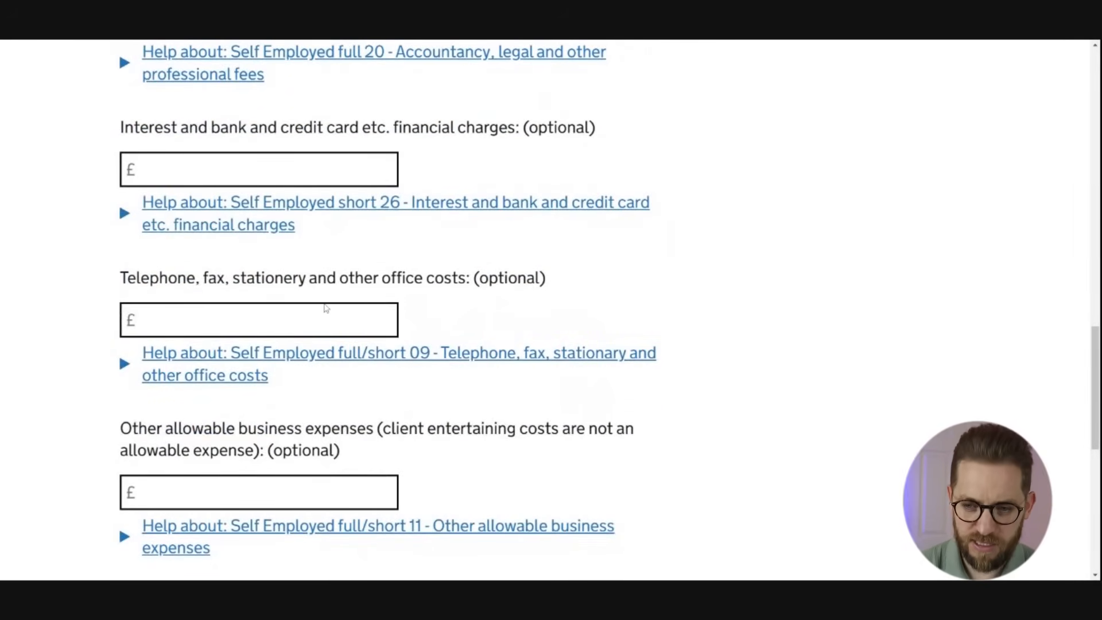
scroll(326, 308, "down", 3)
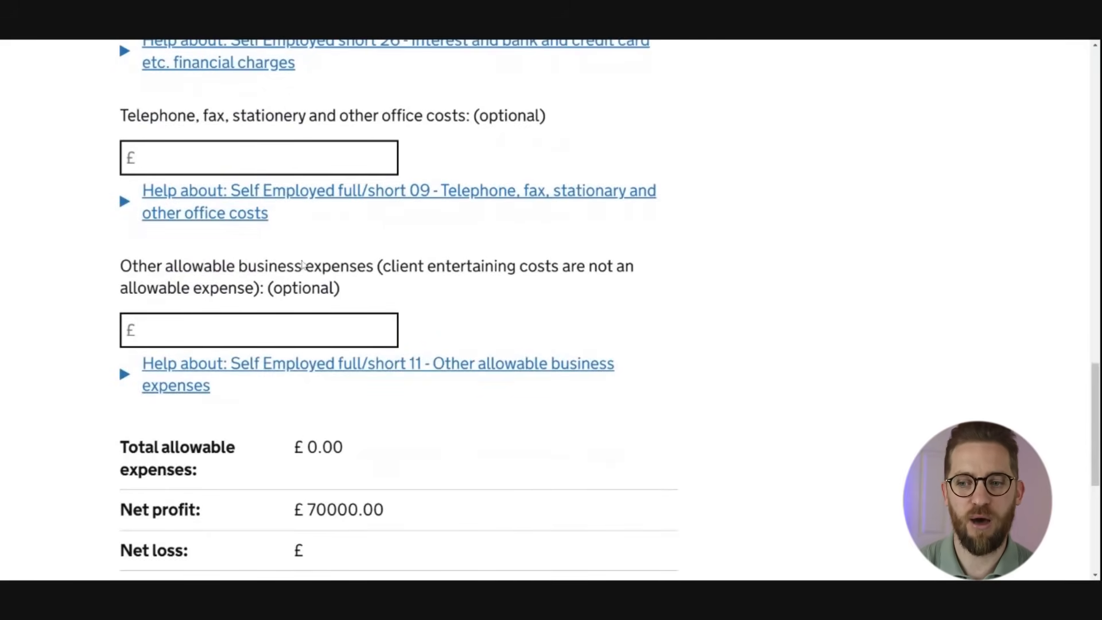
scroll(350, 364, "down", 3)
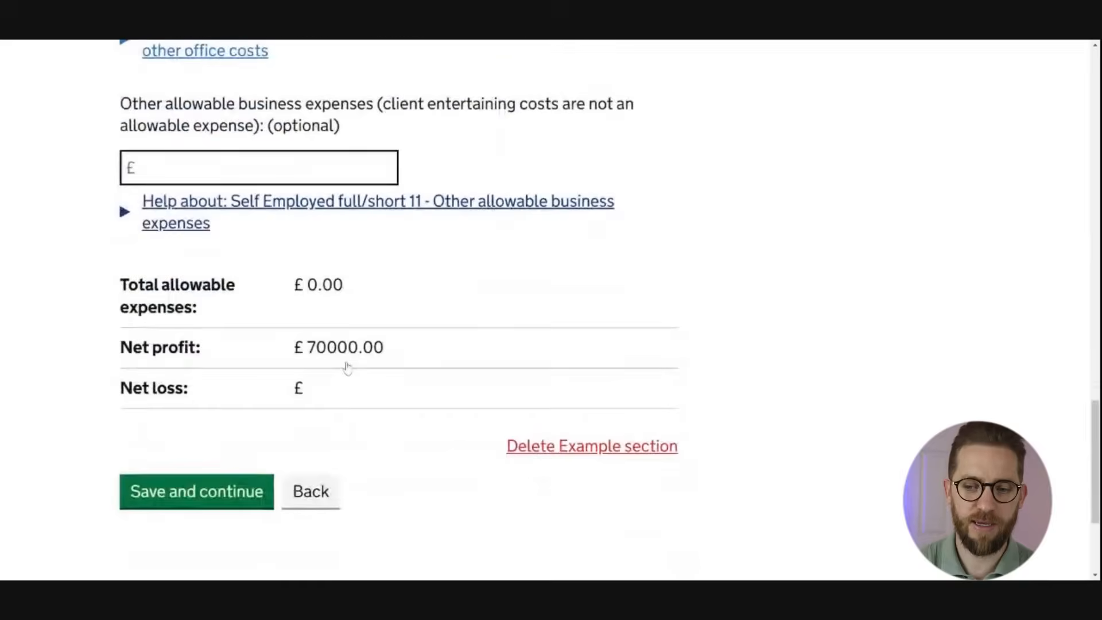
scroll(347, 368, "down", 2)
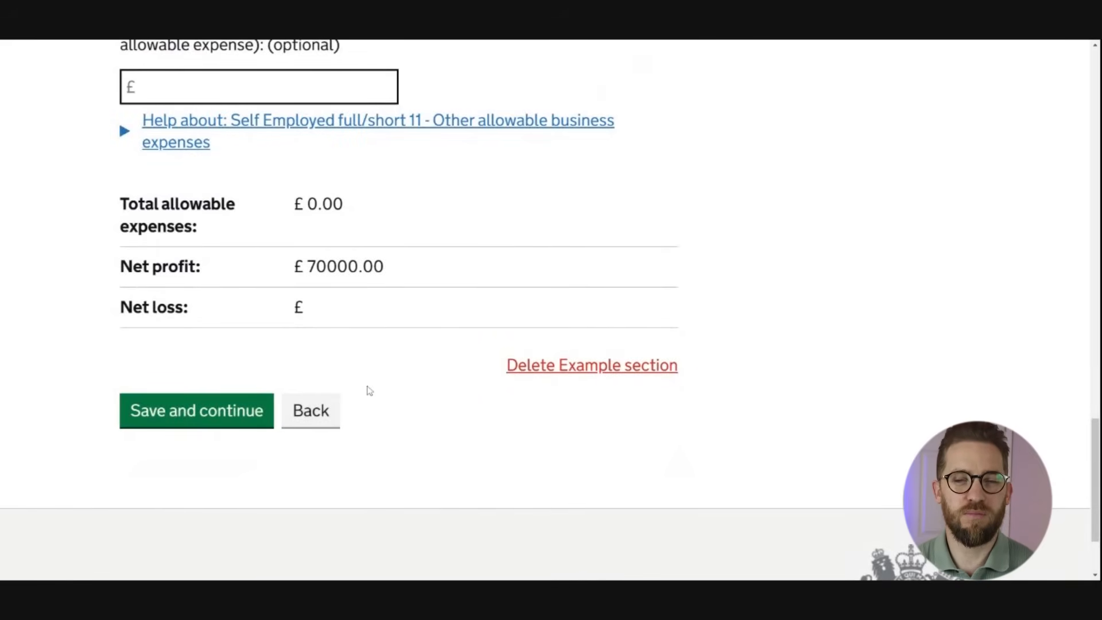
left_click(339, 415)
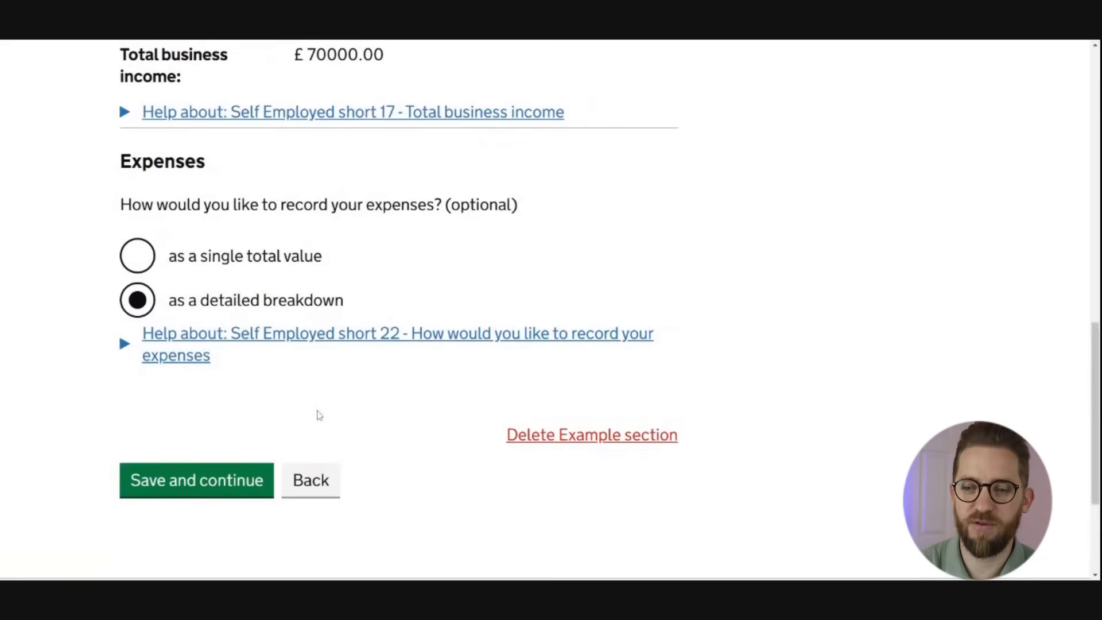
- Choose to record expenses as a single total value and set the total allowable expenses to 20000
left_click(153, 260)
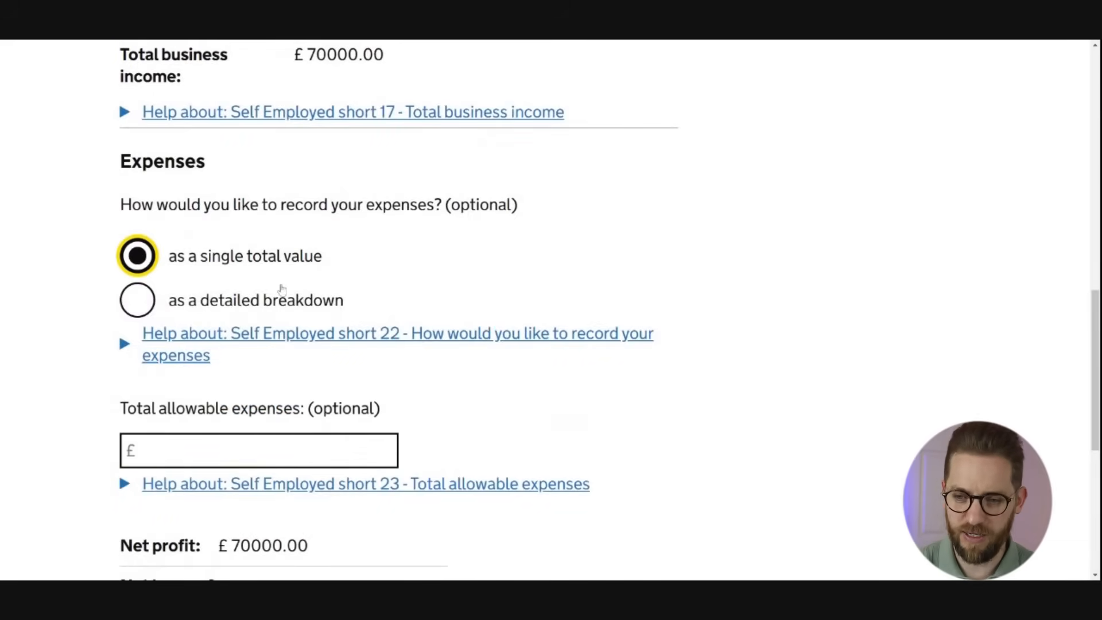
scroll(289, 282, "down", 3)
left_click(289, 286)
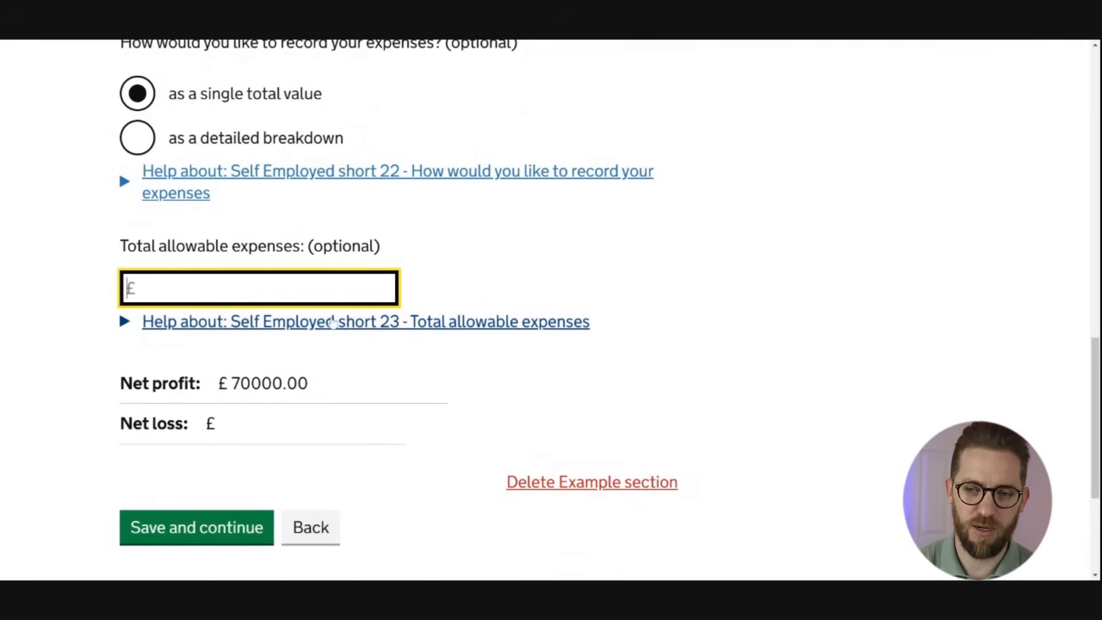
type("20000")
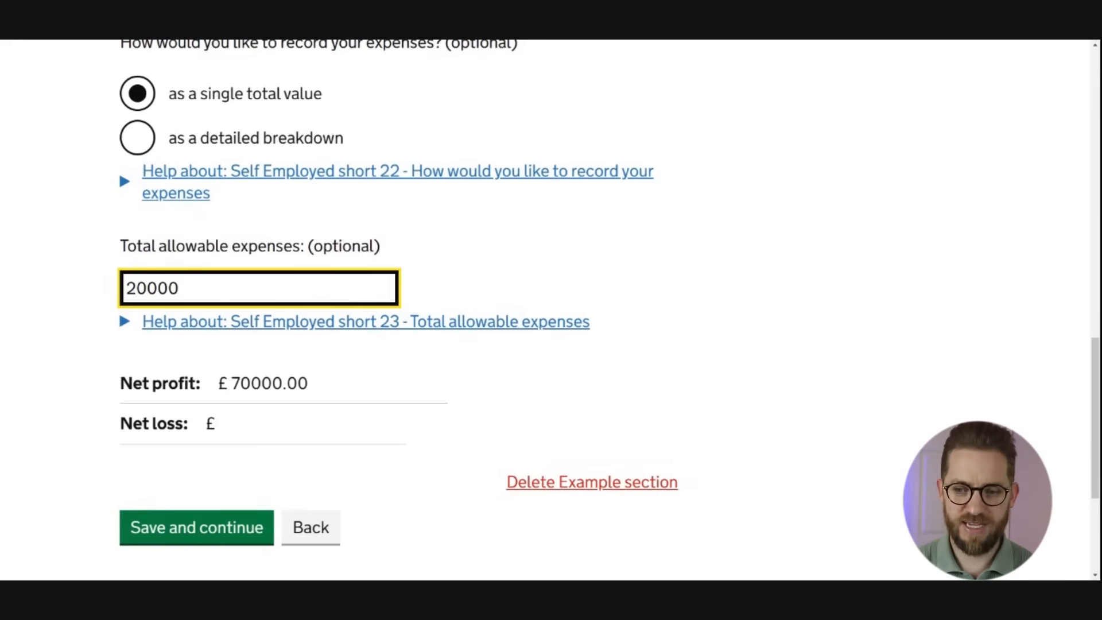
key("Tab")
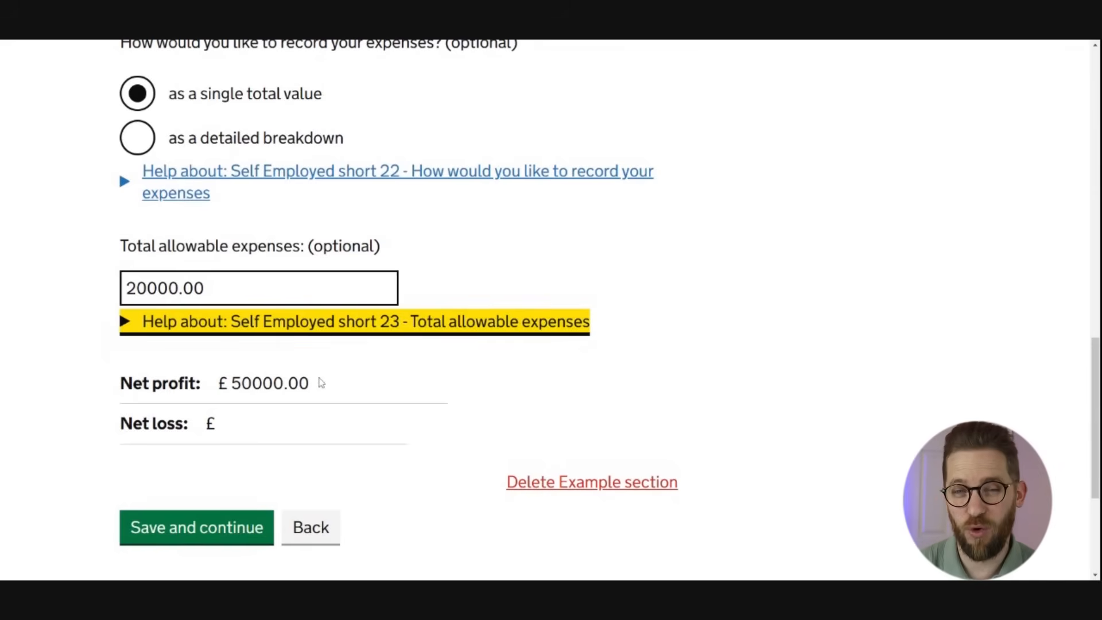
- Review the income and expense entries, and save the income page to continue to the capital allowances and balancing charges
scroll(551, 310, "up", 7)
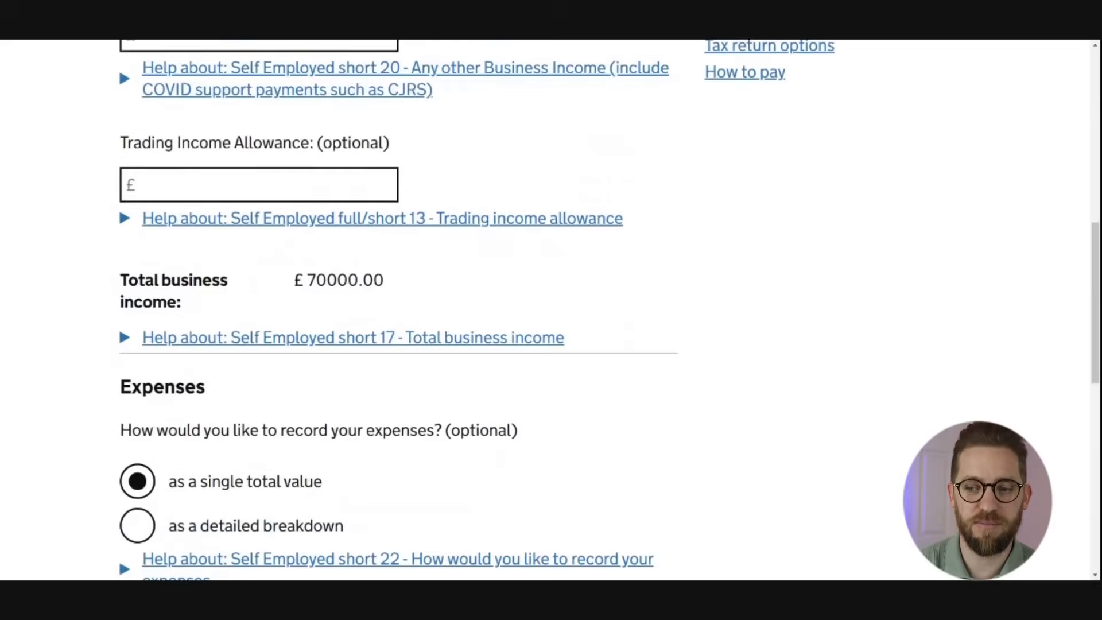
scroll(482, 468, "down", 4)
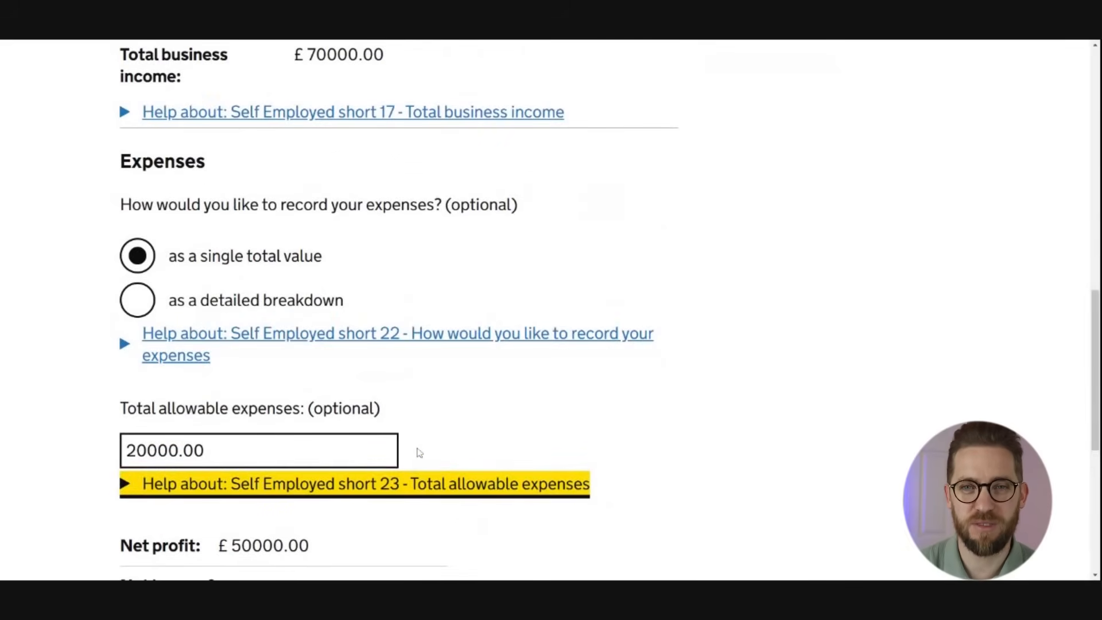
scroll(420, 427, "down", 3)
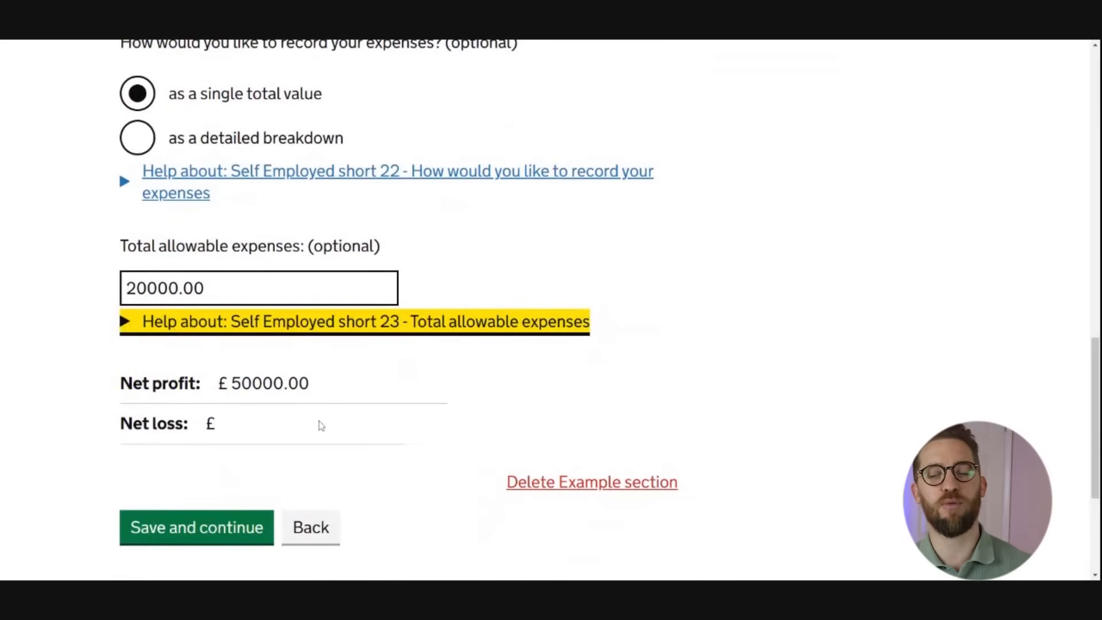
scroll(319, 424, "down", 3)
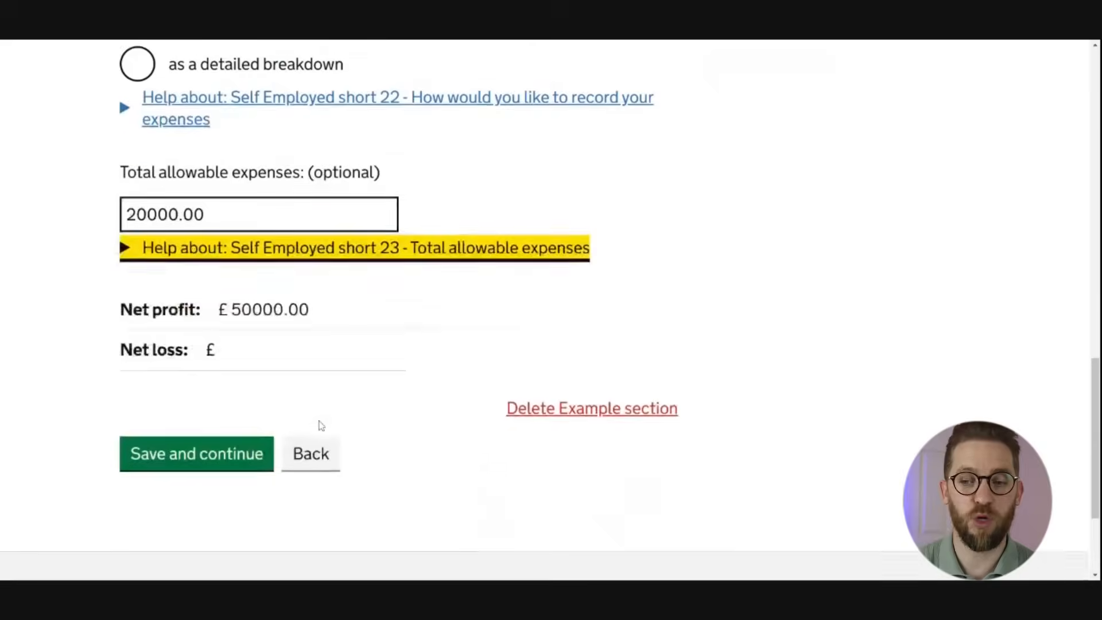
left_click(232, 376)
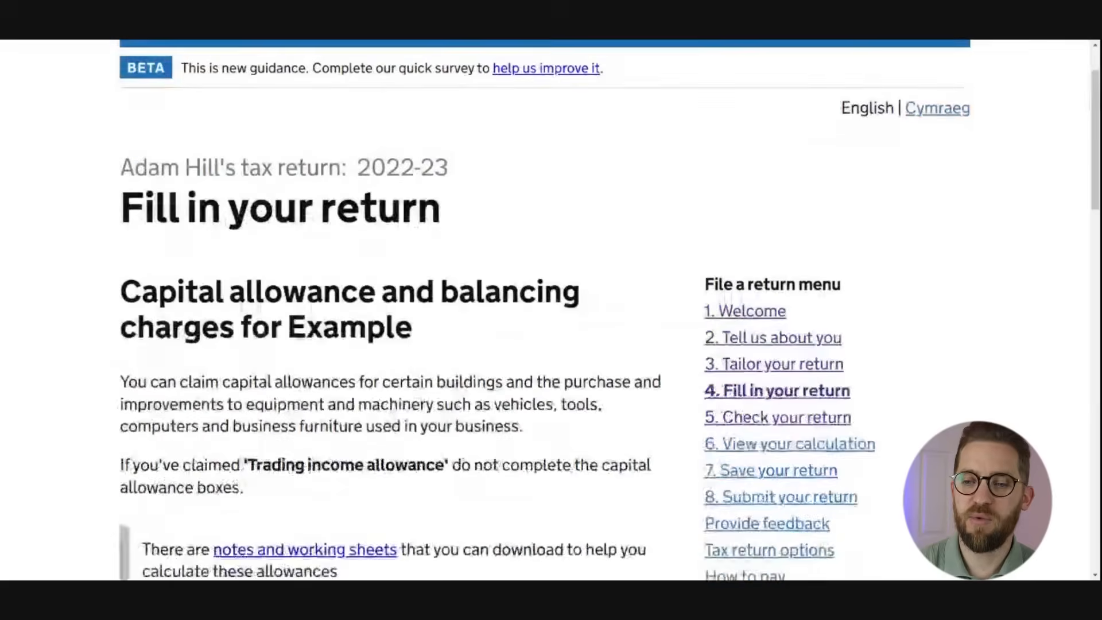
- Examine the capital allowances page, from its introduction through the optional allowance fields, leaving them blank
scroll(252, 182, "down", 3)
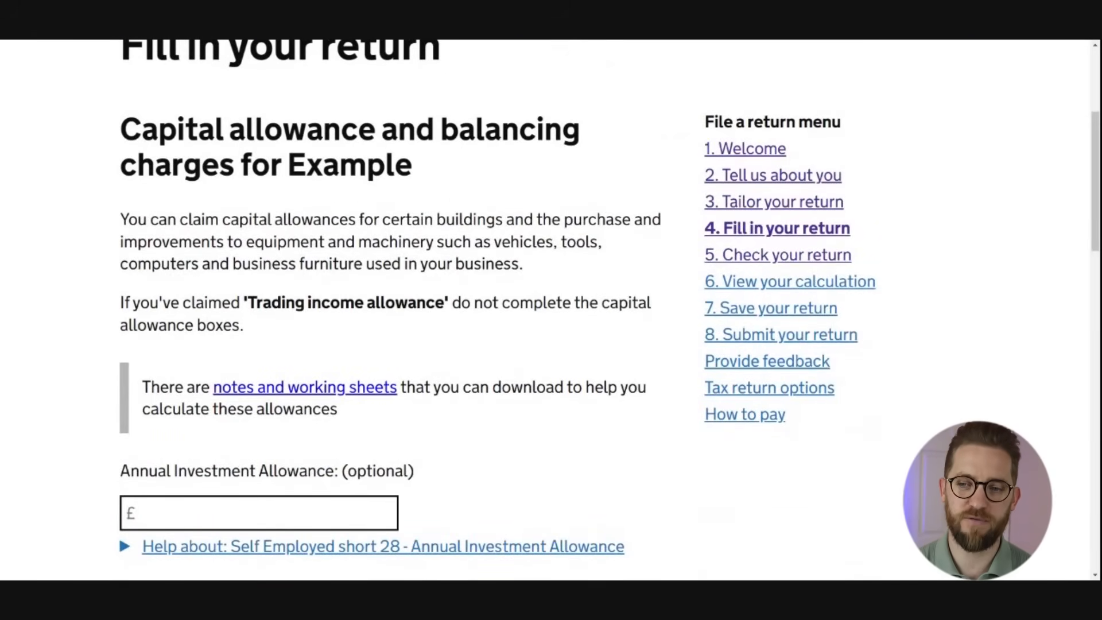
left_click_drag(287, 166, 412, 166)
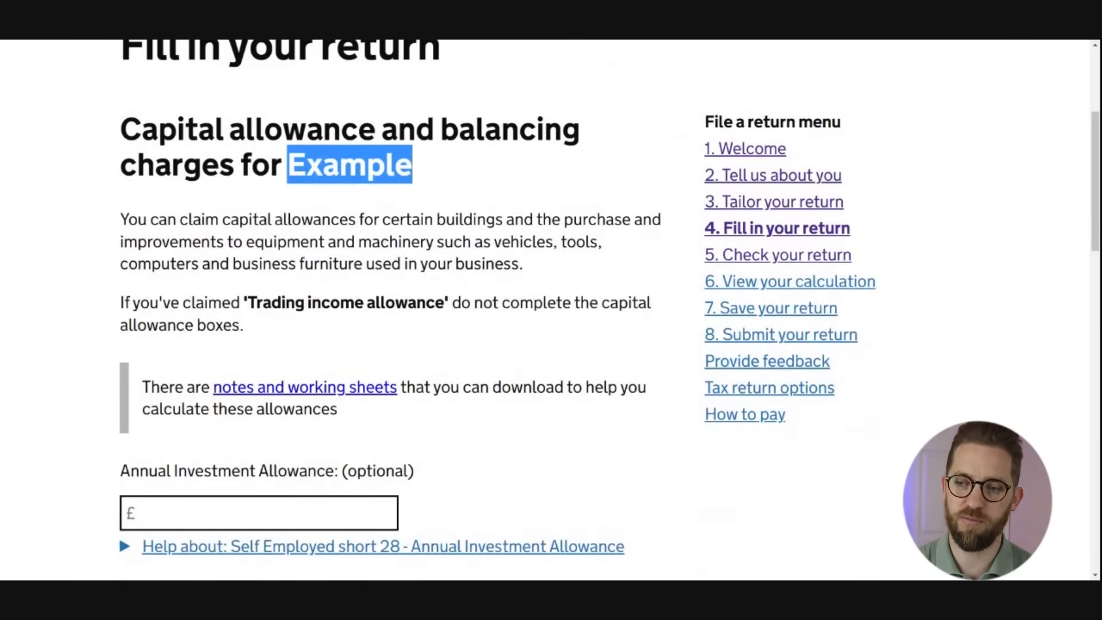
scroll(551, 310, "down", 2)
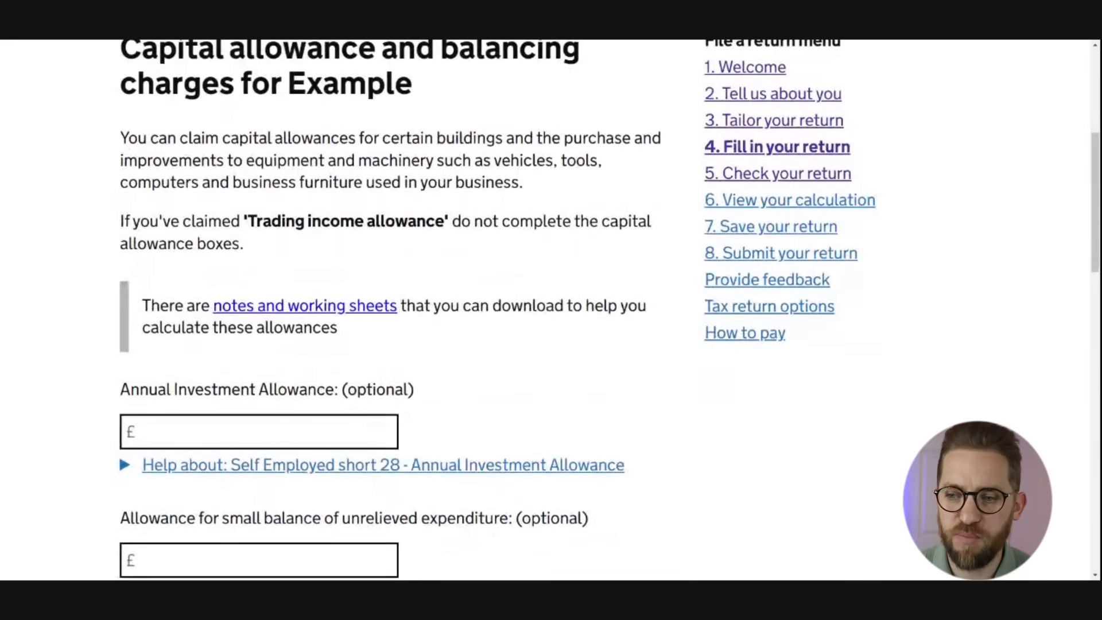
scroll(551, 310, "up", 3)
scroll(409, 254, "down", 15)
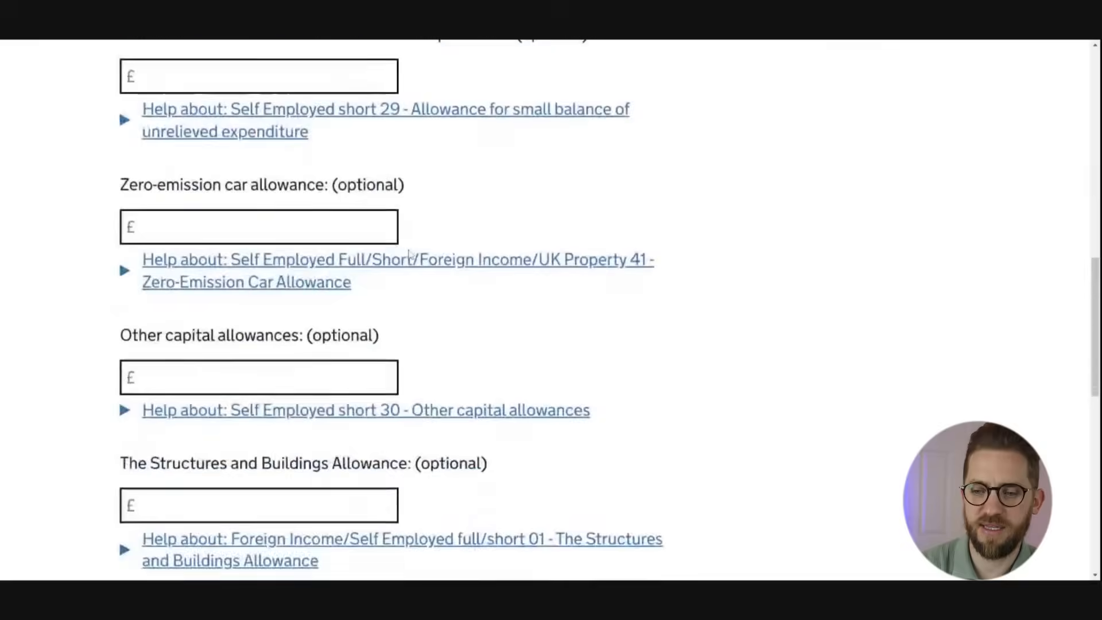
scroll(409, 254, "down", 5)
- Change the cash basis answer to Yes in the business's accounting details, and save through the income page back to the capital allowances
left_click(309, 309)
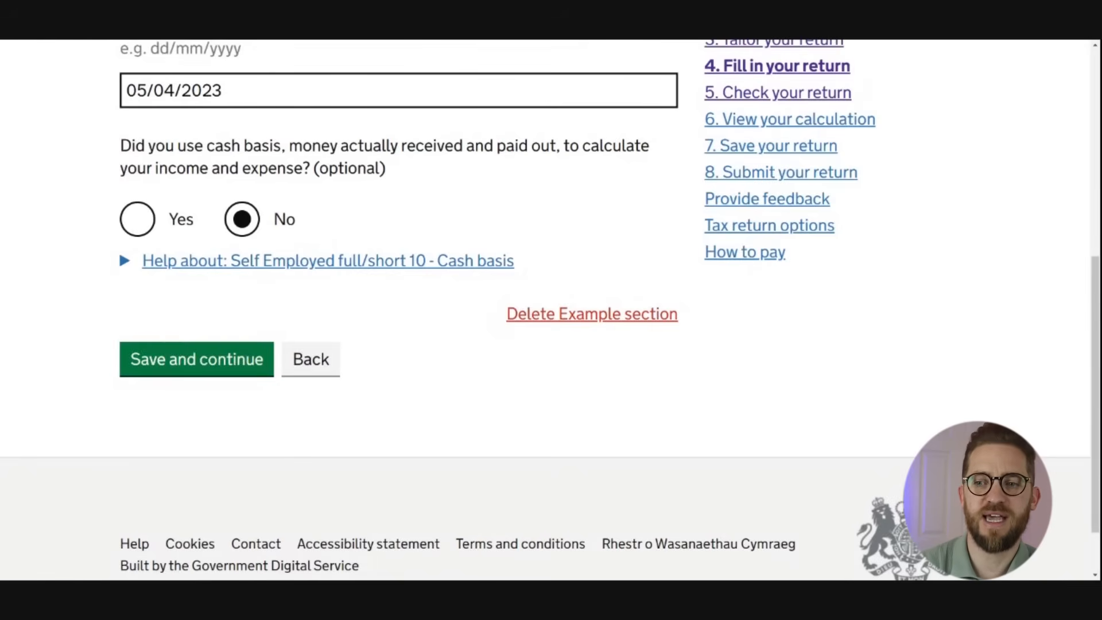
left_click(136, 219)
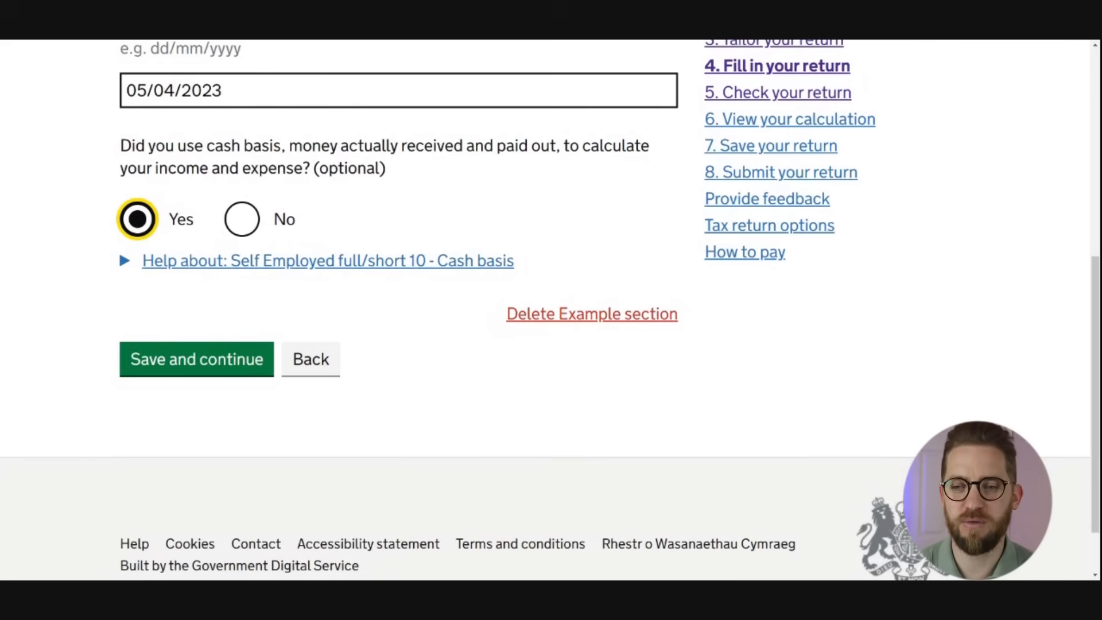
left_click(226, 360)
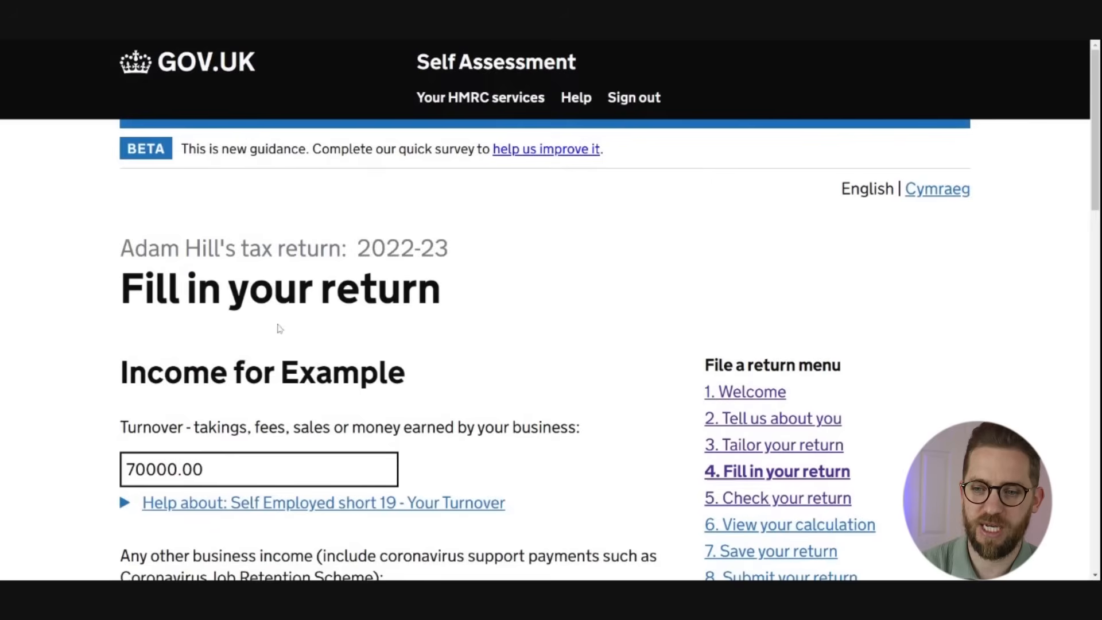
scroll(401, 310, "down", 10)
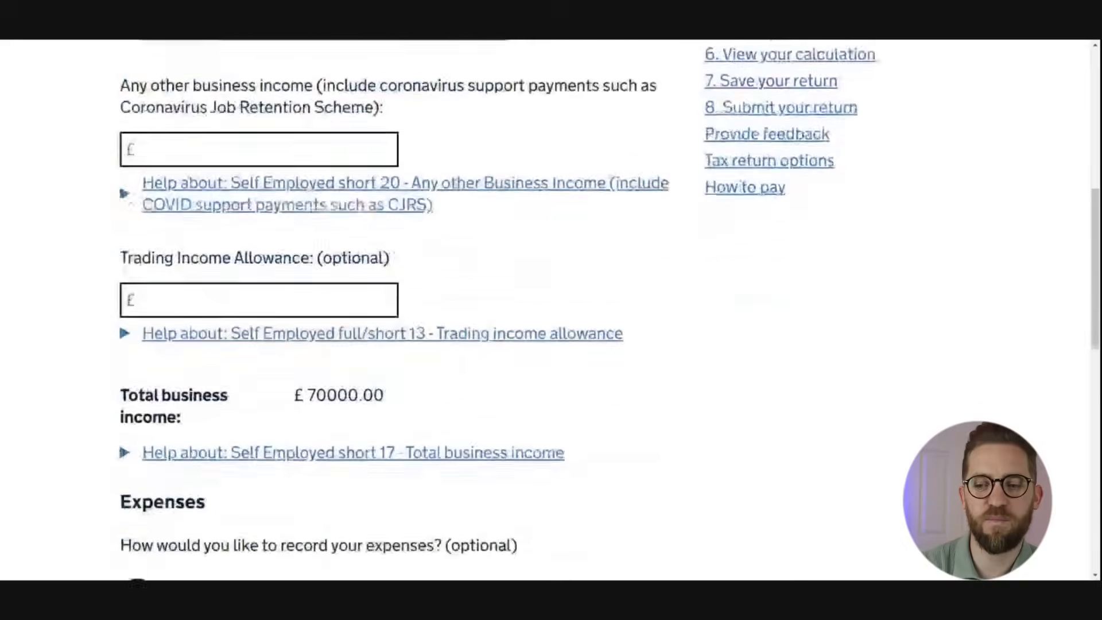
scroll(402, 310, "down", 5)
left_click(197, 447)
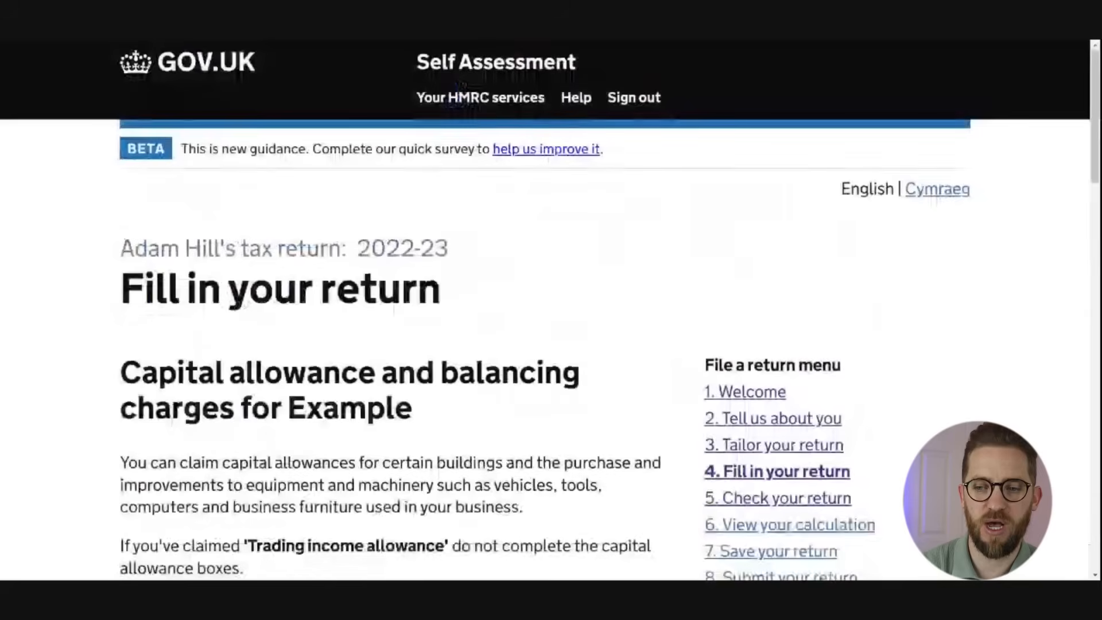
- Read the capital allowances introduction and the cash basis warning on which allowances can be claimed
scroll(551, 310, "down", 5)
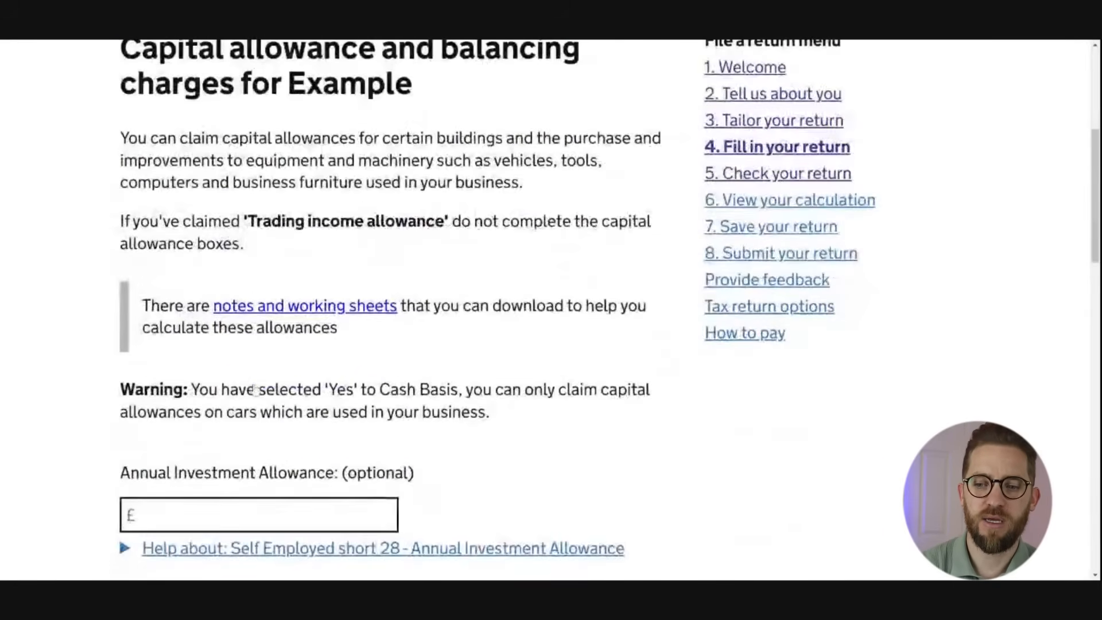
left_click_drag(120, 389, 523, 417)
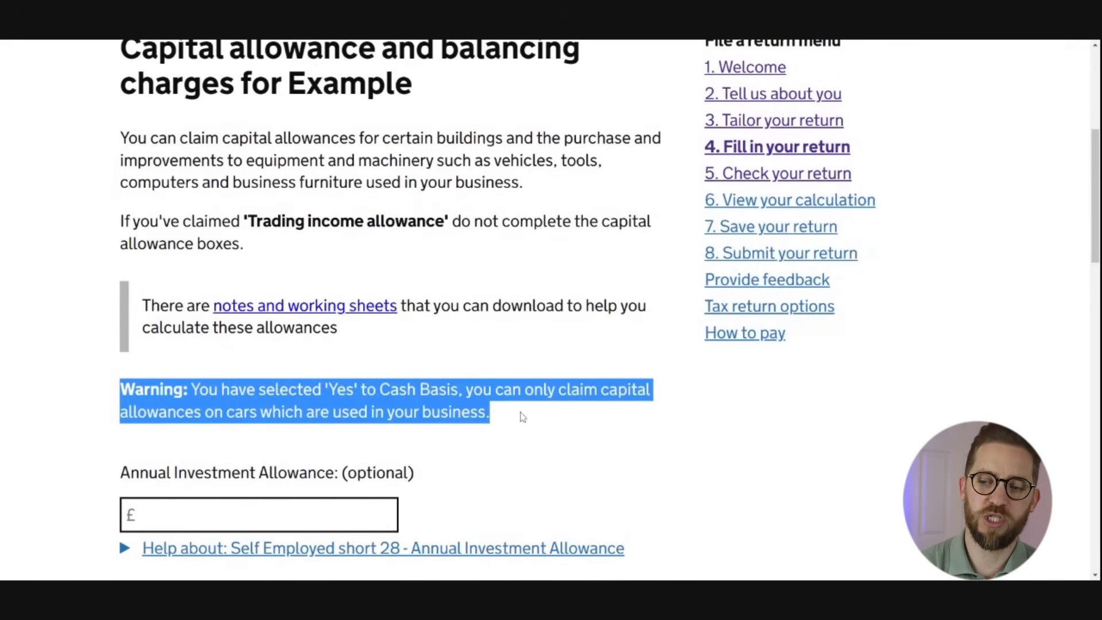
left_click(521, 417)
scroll(497, 421, "down", 1)
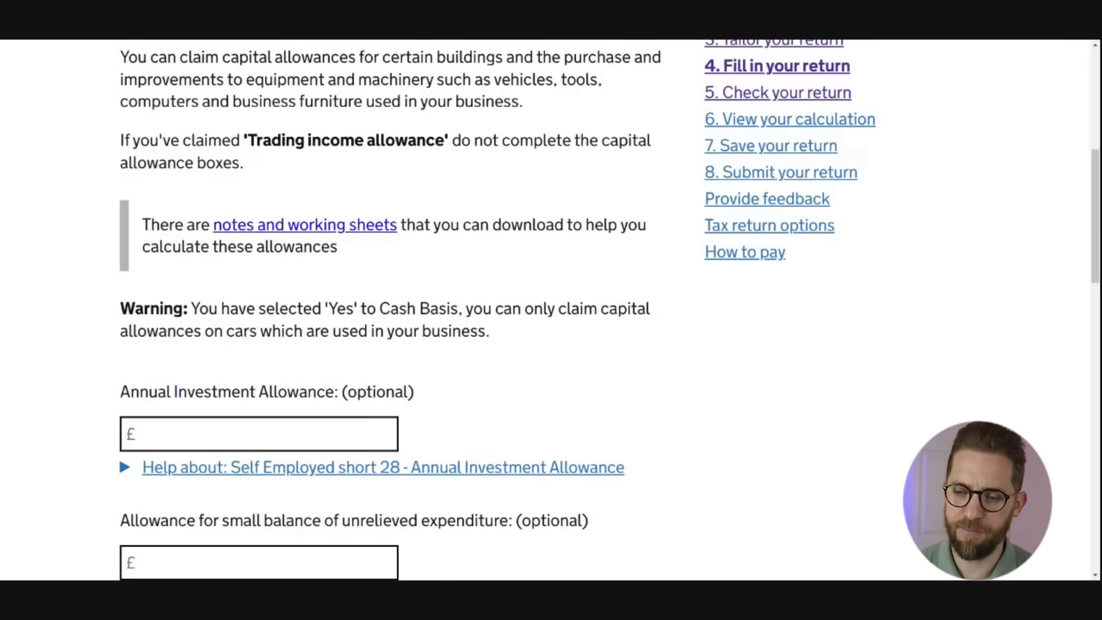
scroll(326, 268, "up", 4)
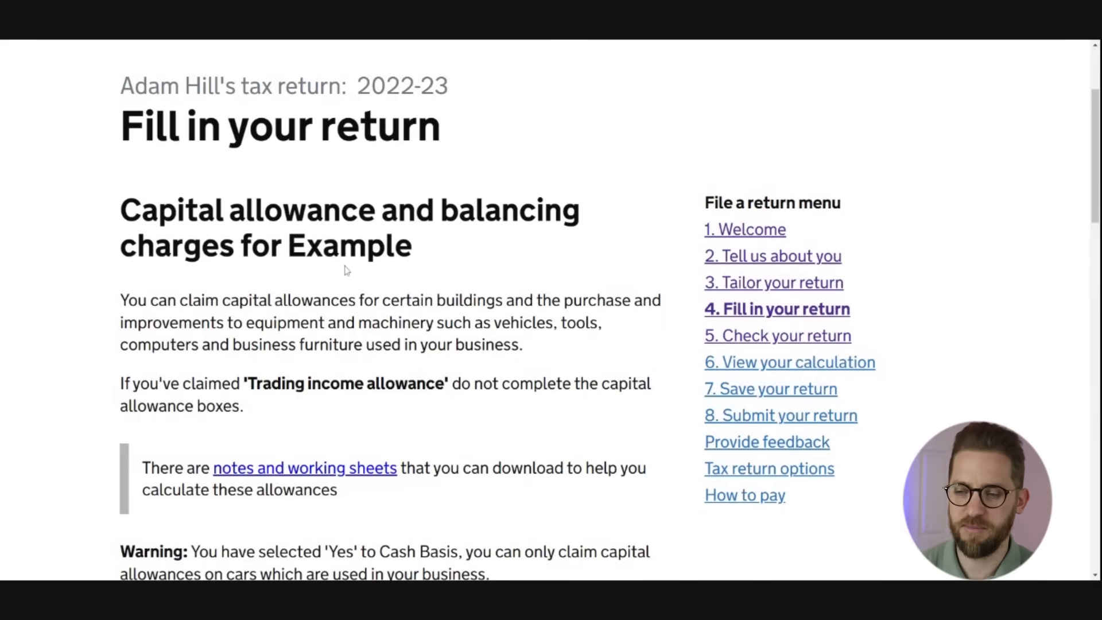
scroll(346, 271, "down", 5)
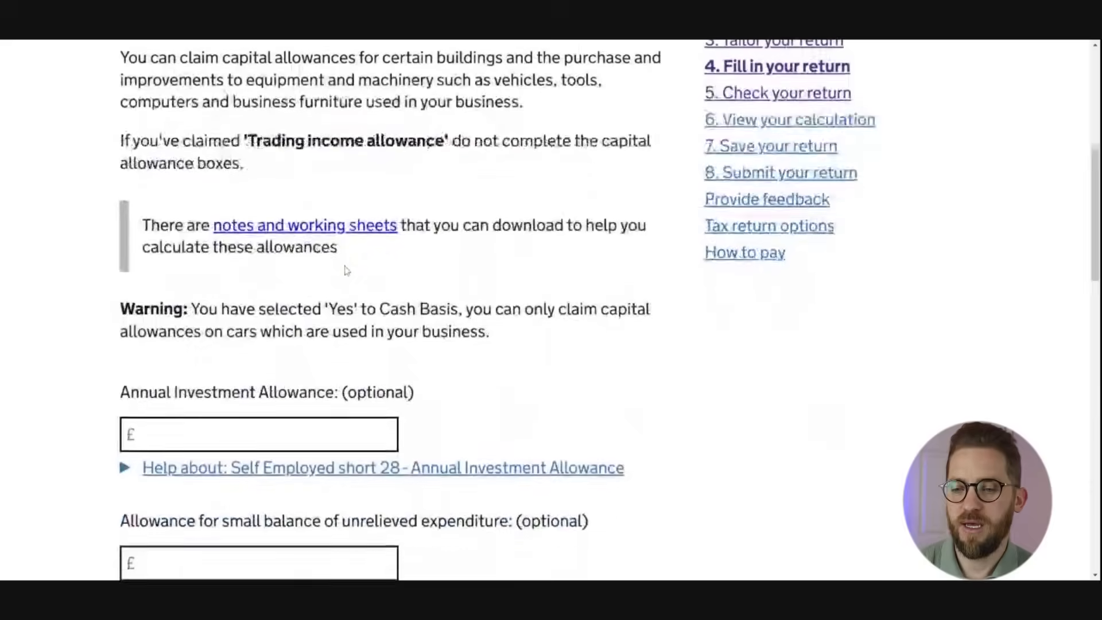
scroll(346, 270, "up", 3)
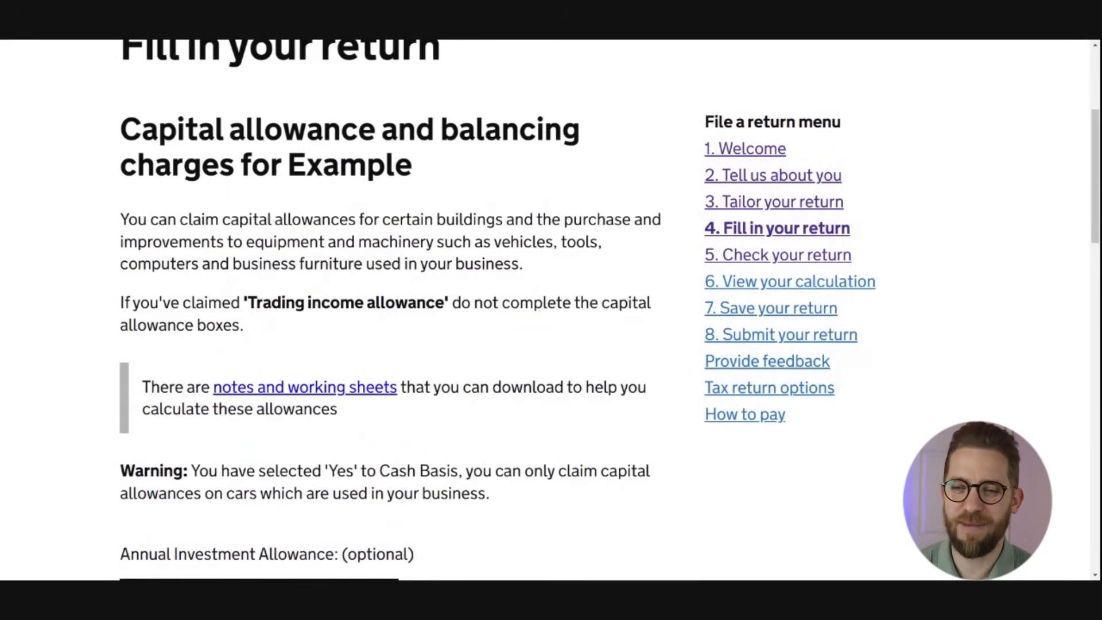
scroll(347, 361, "down", 1)
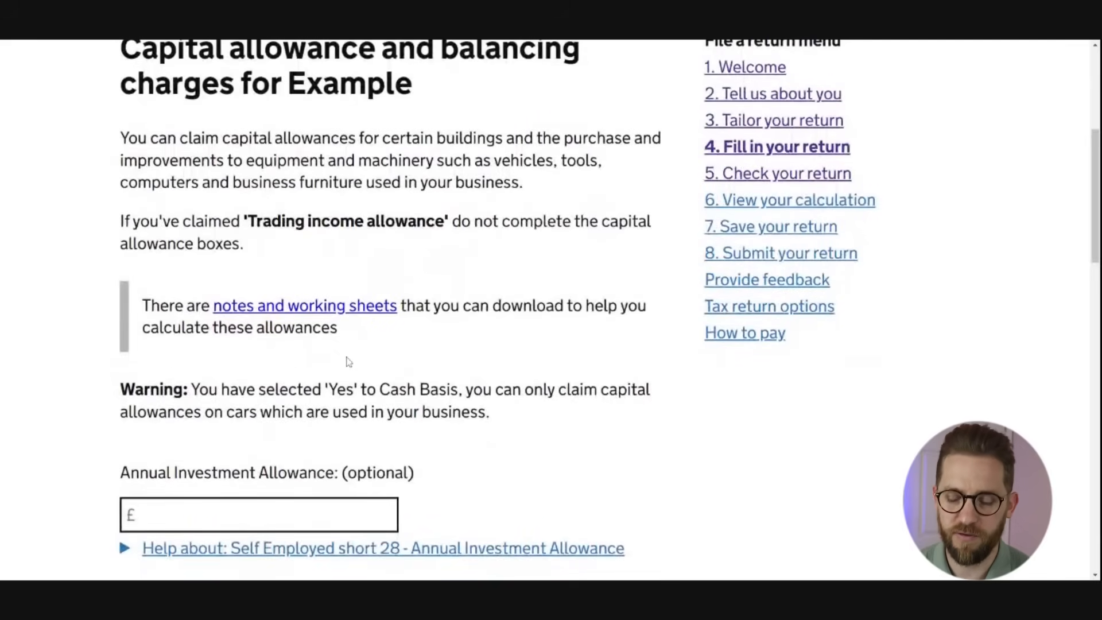
scroll(391, 310, "down", 1)
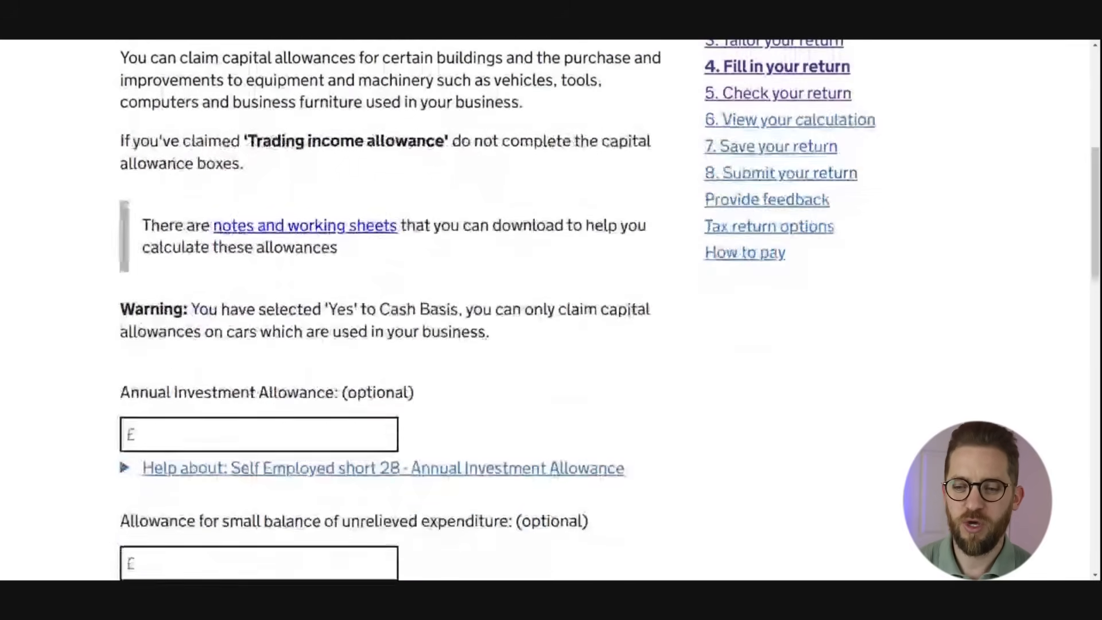
- Examine the optional capital allowance fields from Annual Investment Allowance to Total balancing charges, leaving them blank
scroll(335, 386, "down", 7)
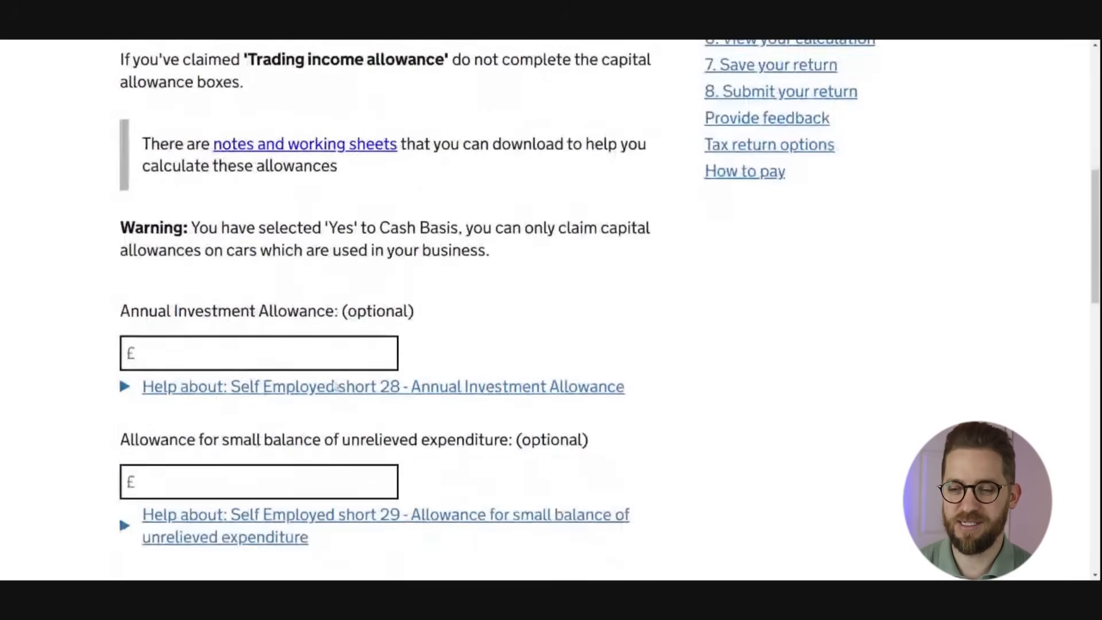
scroll(335, 385, "down", 7)
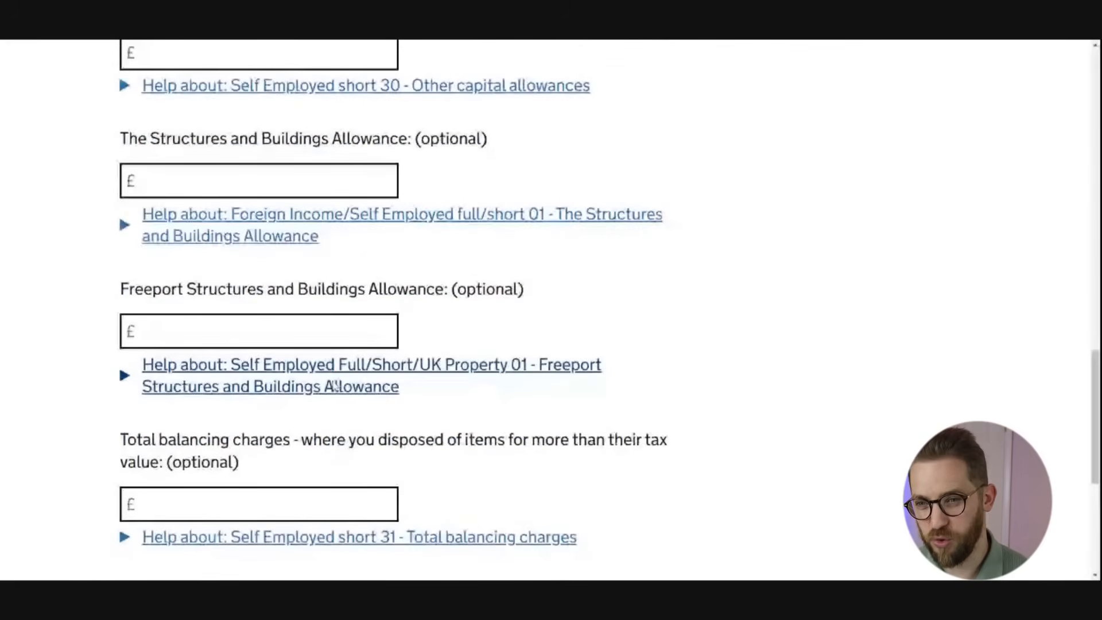
scroll(335, 386, "up", 10)
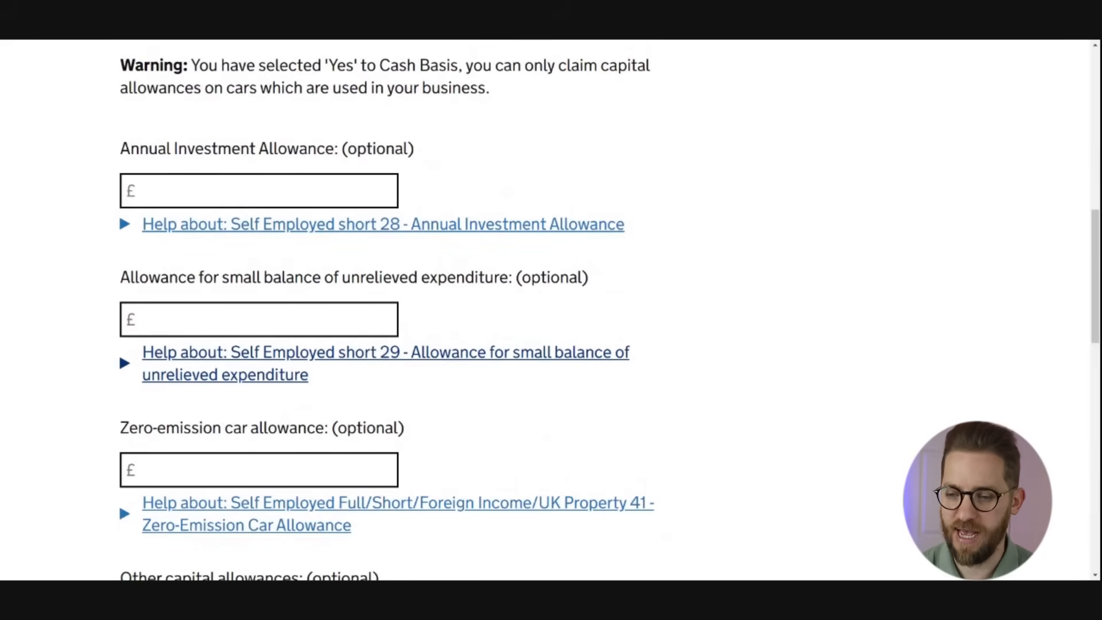
scroll(337, 381, "down", 4)
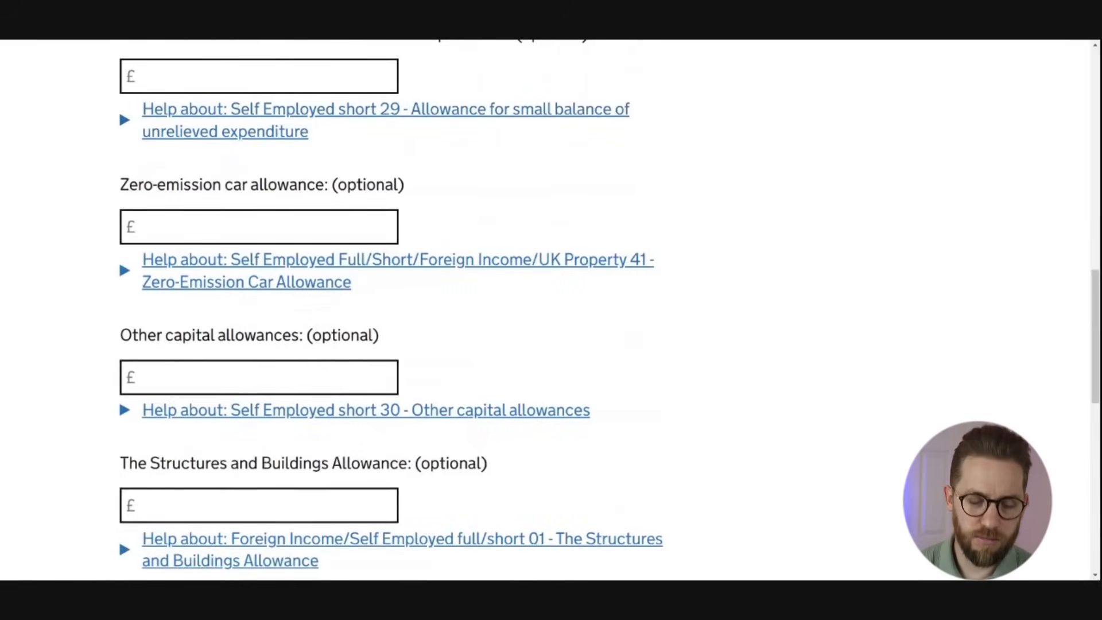
scroll(370, 341, "down", 5)
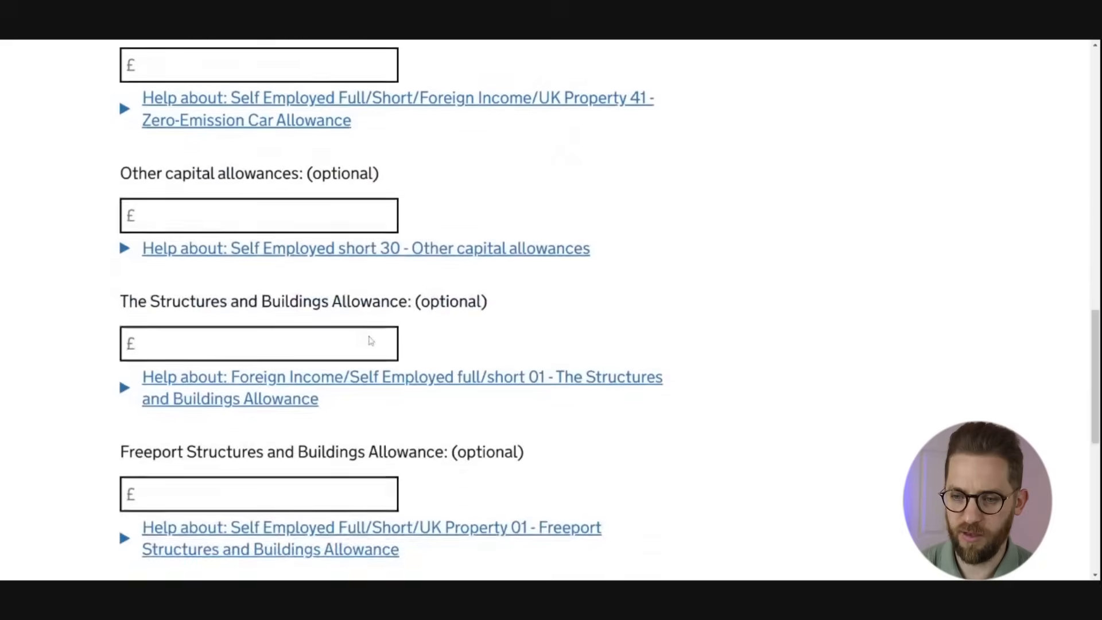
scroll(346, 397, "down", 3)
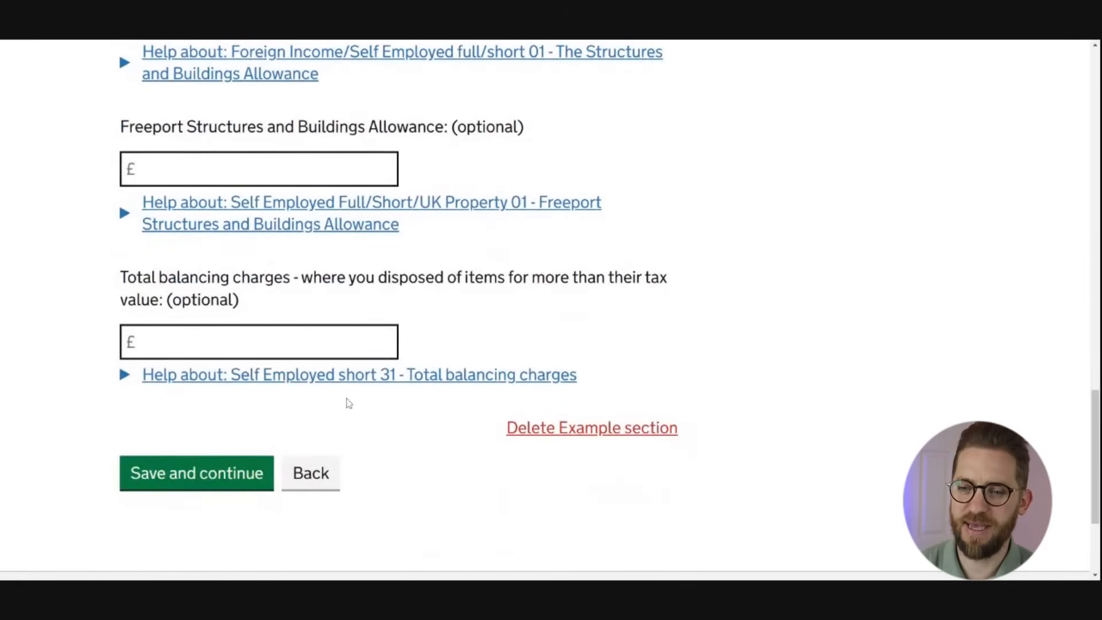
scroll(347, 398, "up", 1)
scroll(347, 397, "up", 10)
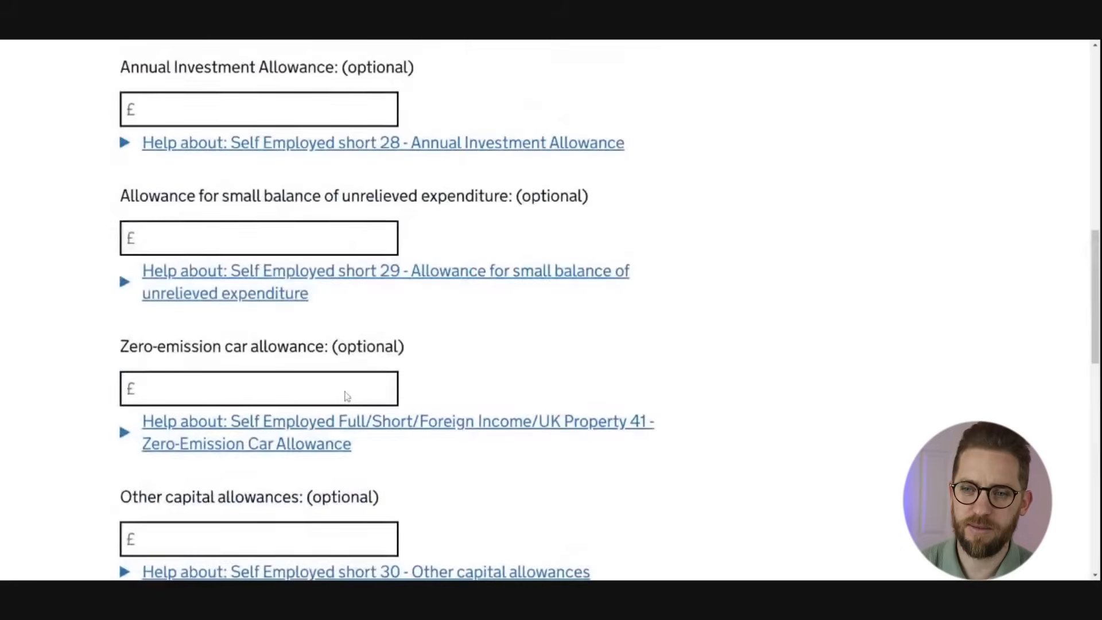
scroll(275, 322, "up", 1)
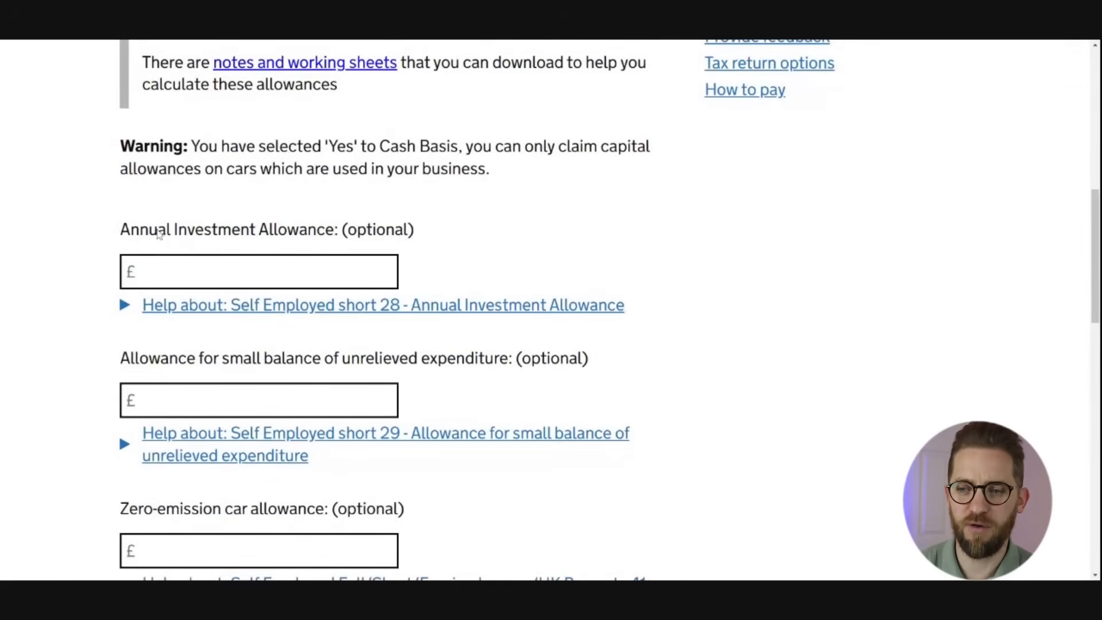
scroll(175, 310, "down", 1)
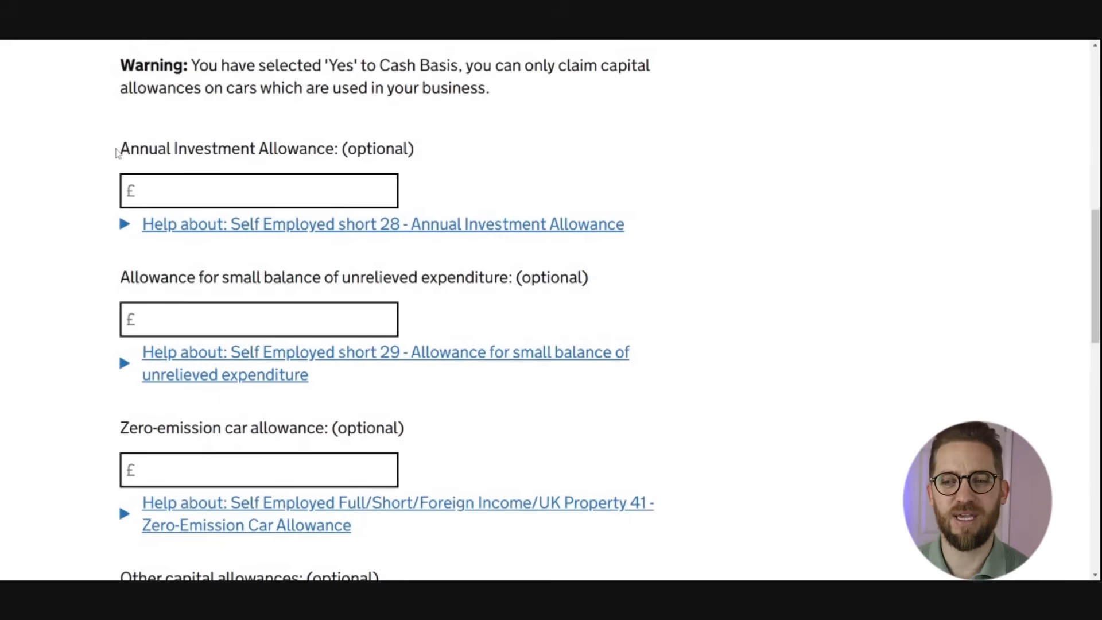
- Review the remaining optional capital allowance fields, leave them all blank, and save to continue to the other tax adjustments
left_click_drag(121, 151, 336, 151)
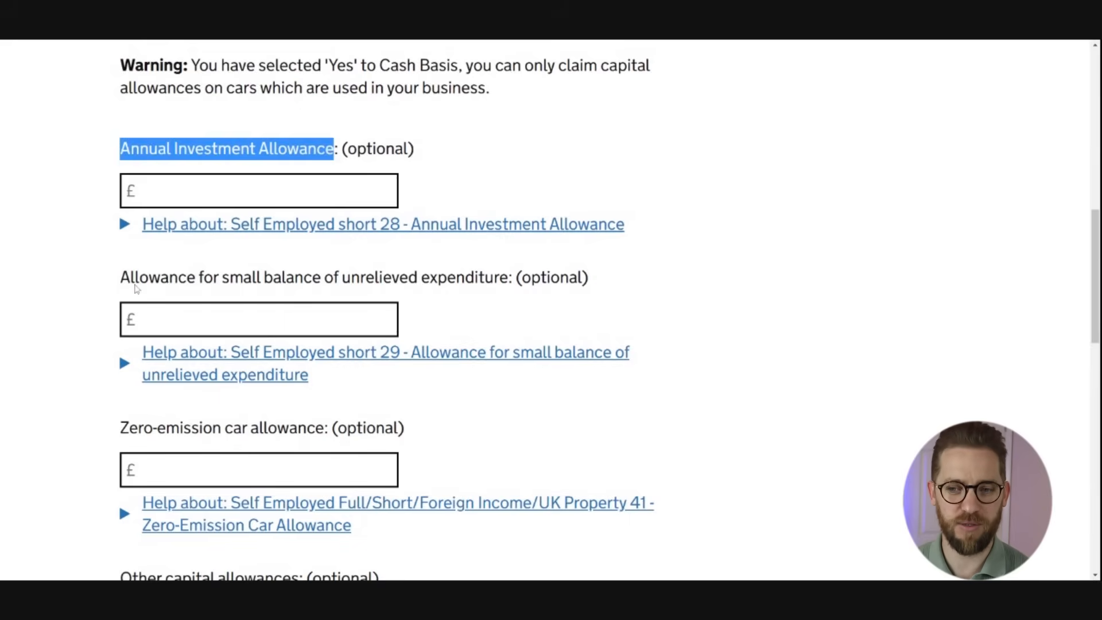
left_click(156, 285)
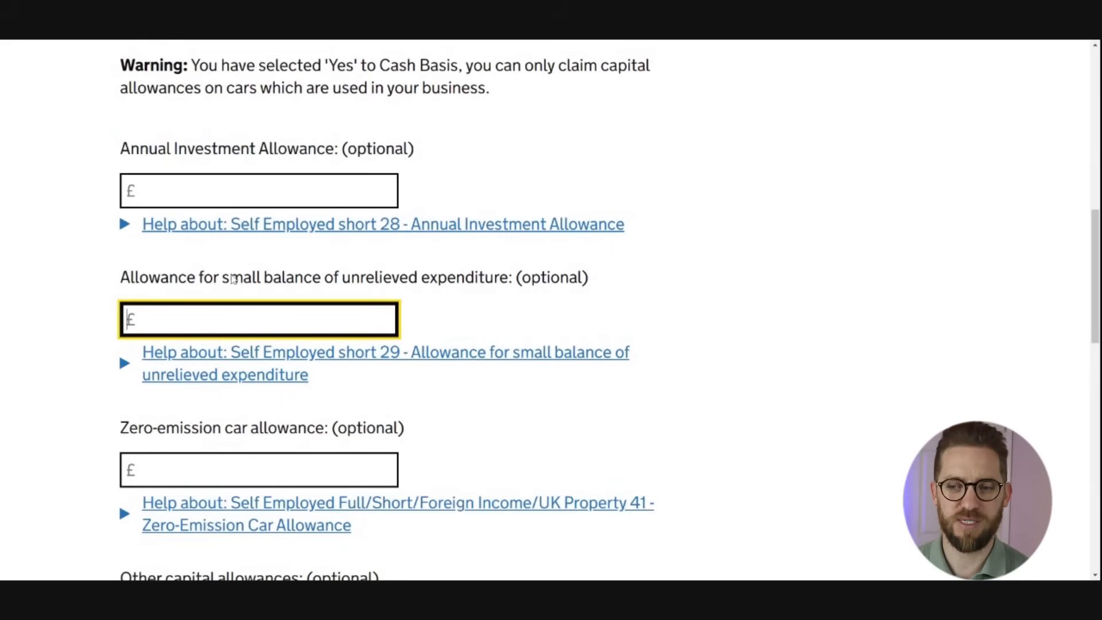
scroll(284, 337, "down", 1)
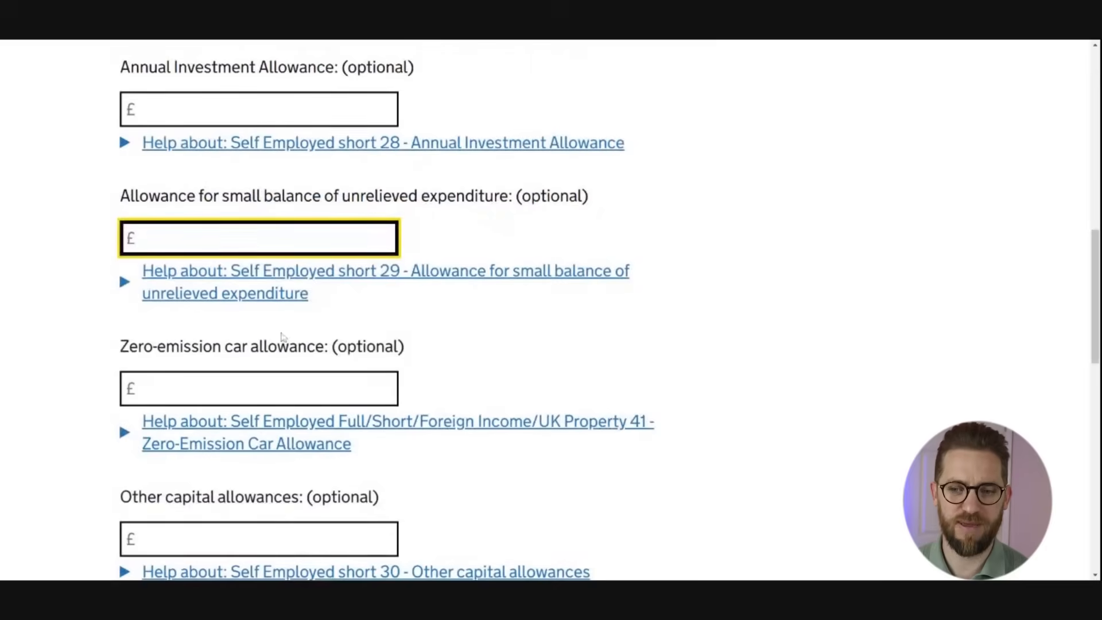
left_click_drag(122, 348, 328, 355)
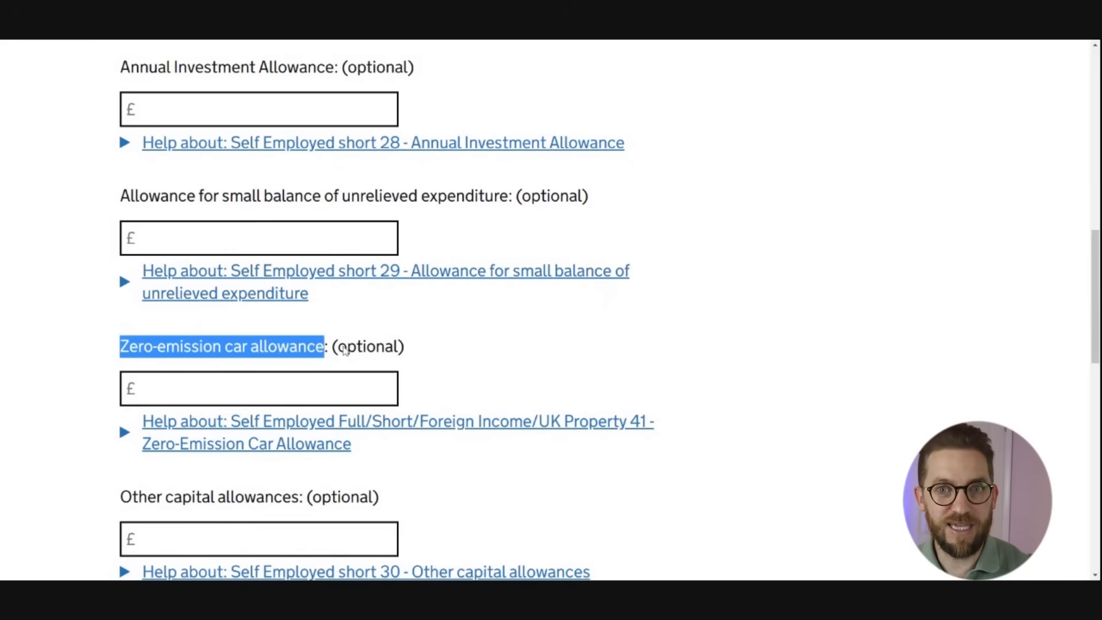
scroll(345, 350, "down", 10)
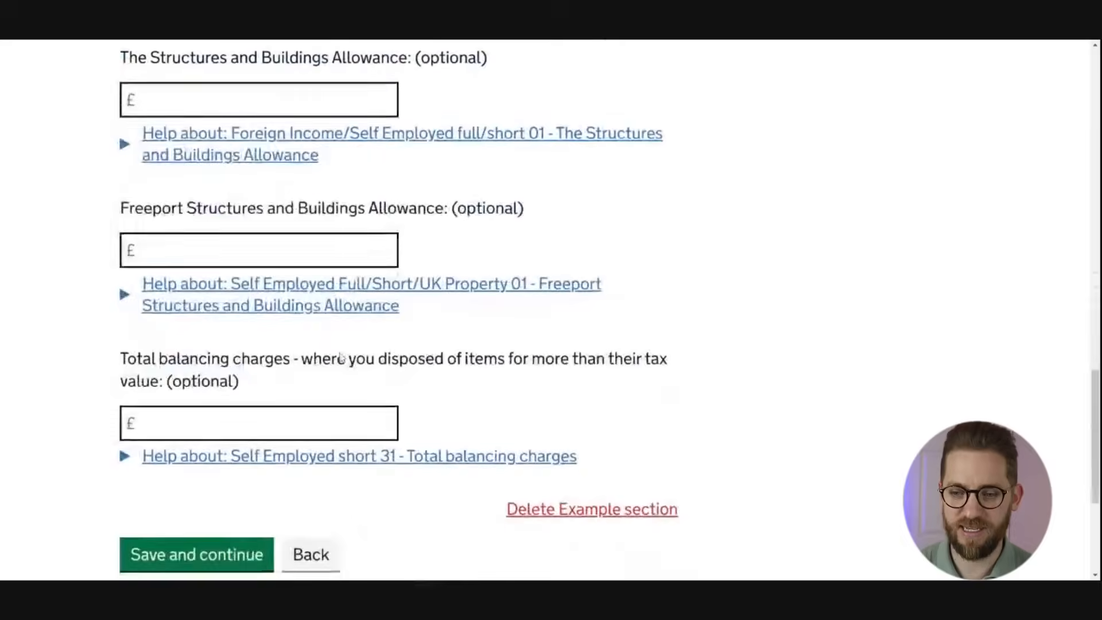
left_click(190, 472)
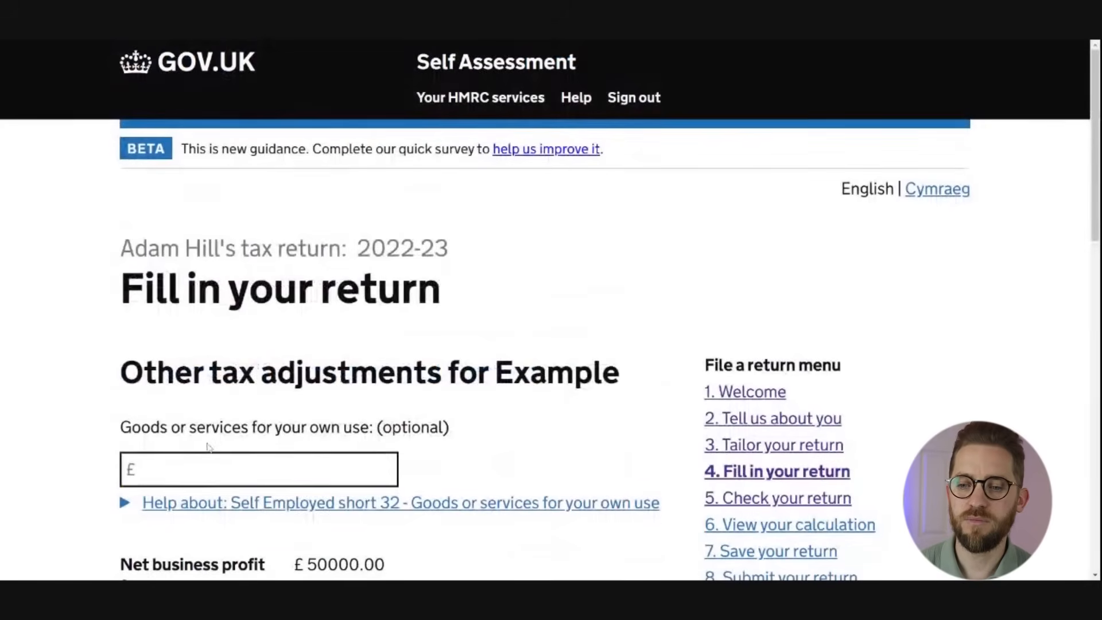
- Enter 10000 as the goods or services for your own use in the other tax adjustments
scroll(551, 310, "down", 1)
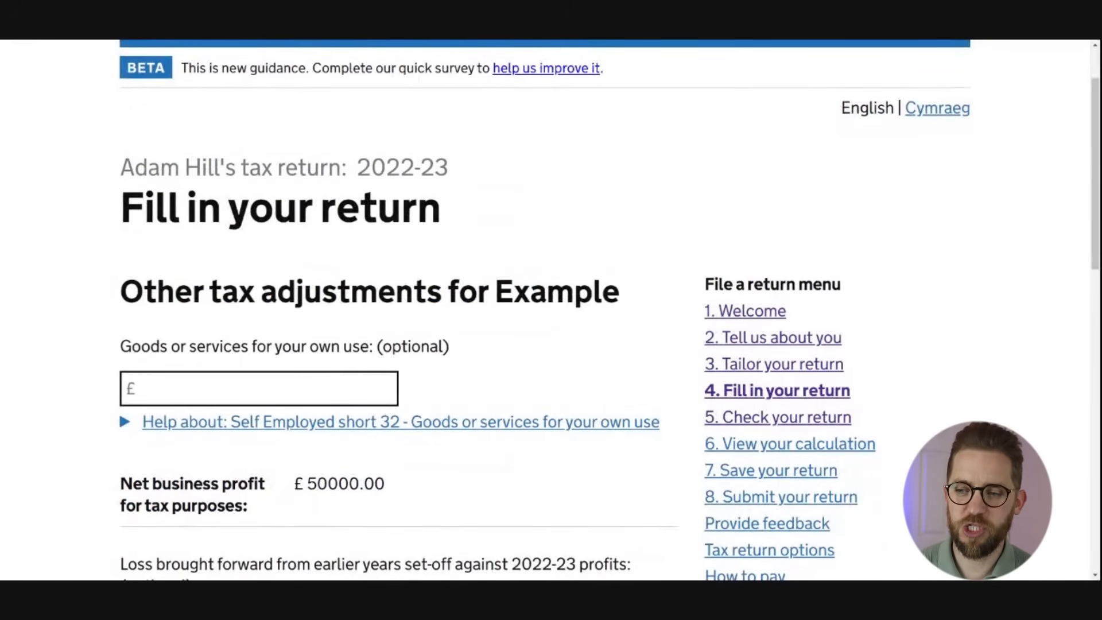
scroll(551, 310, "down", 4)
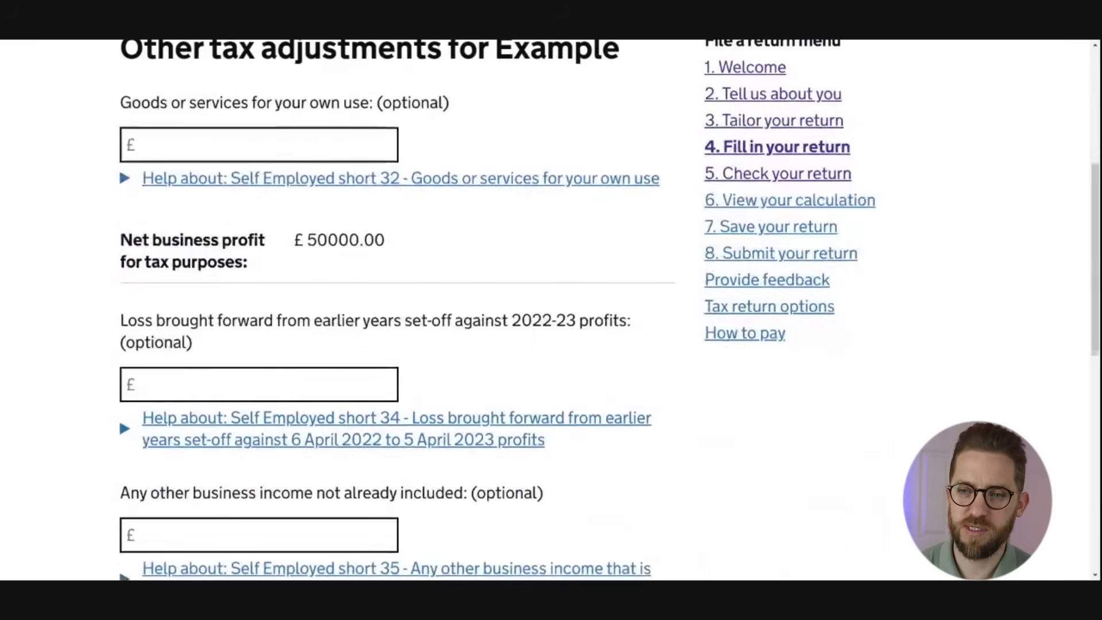
left_click(259, 145)
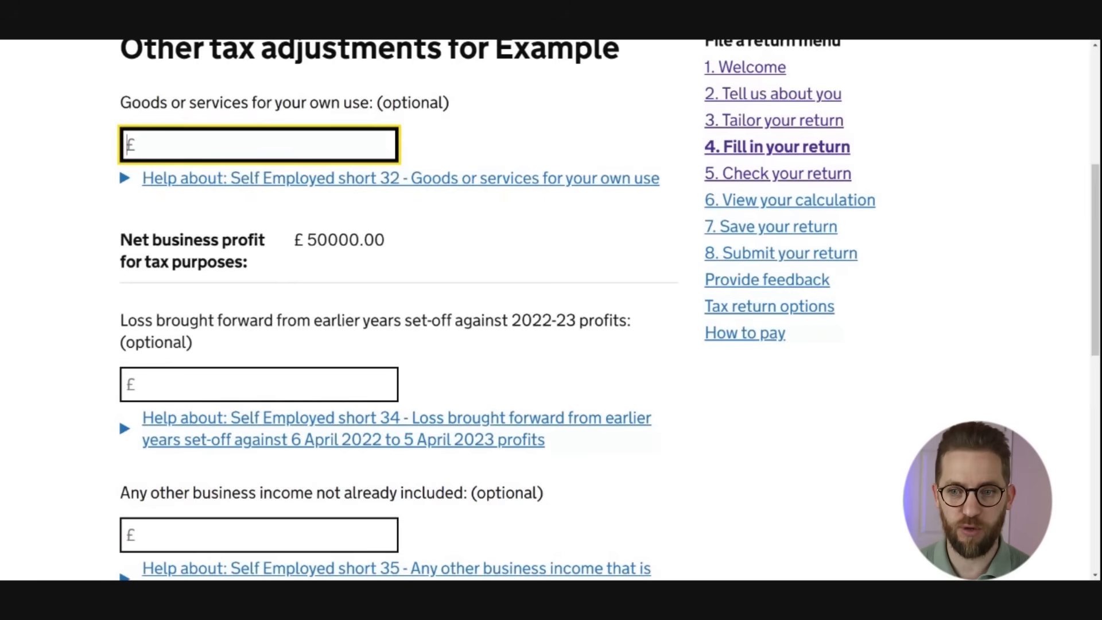
type("1000")
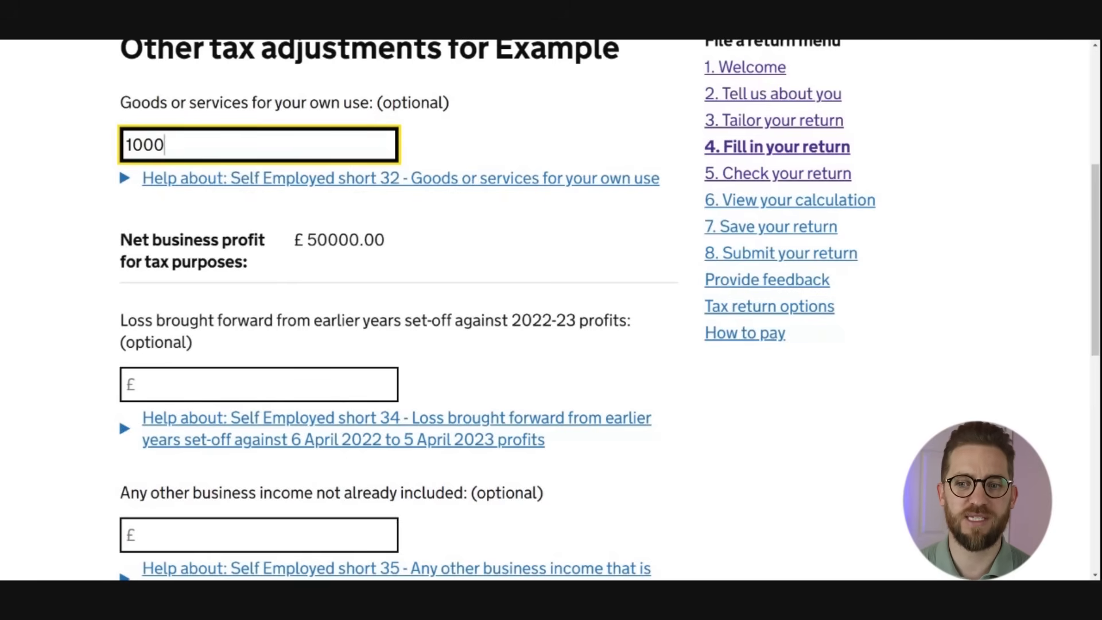
type("0")
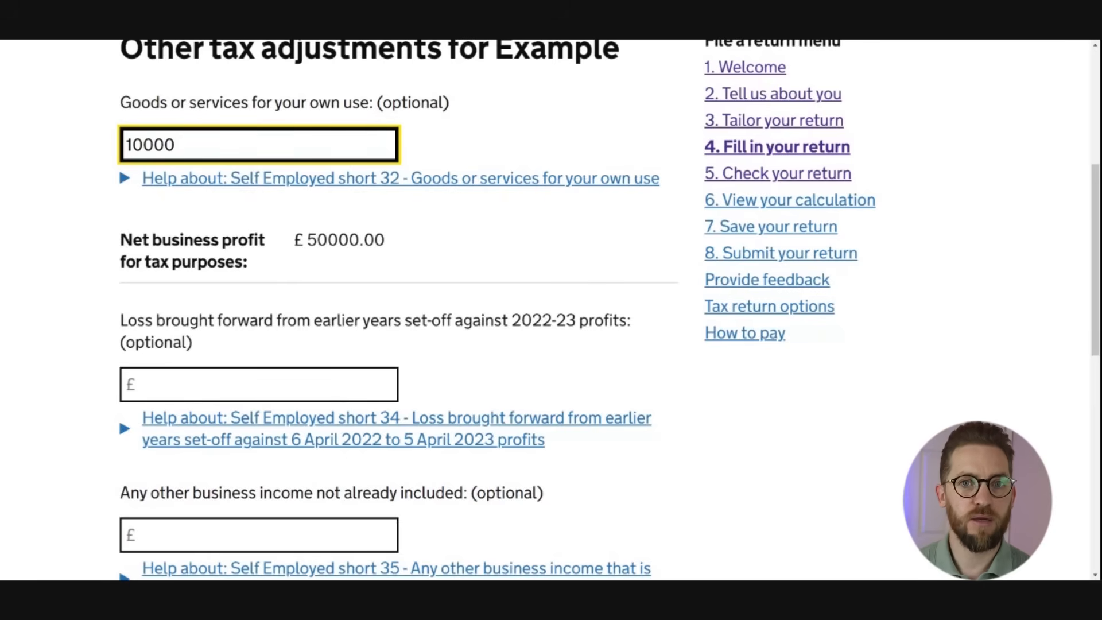
key("Tab")
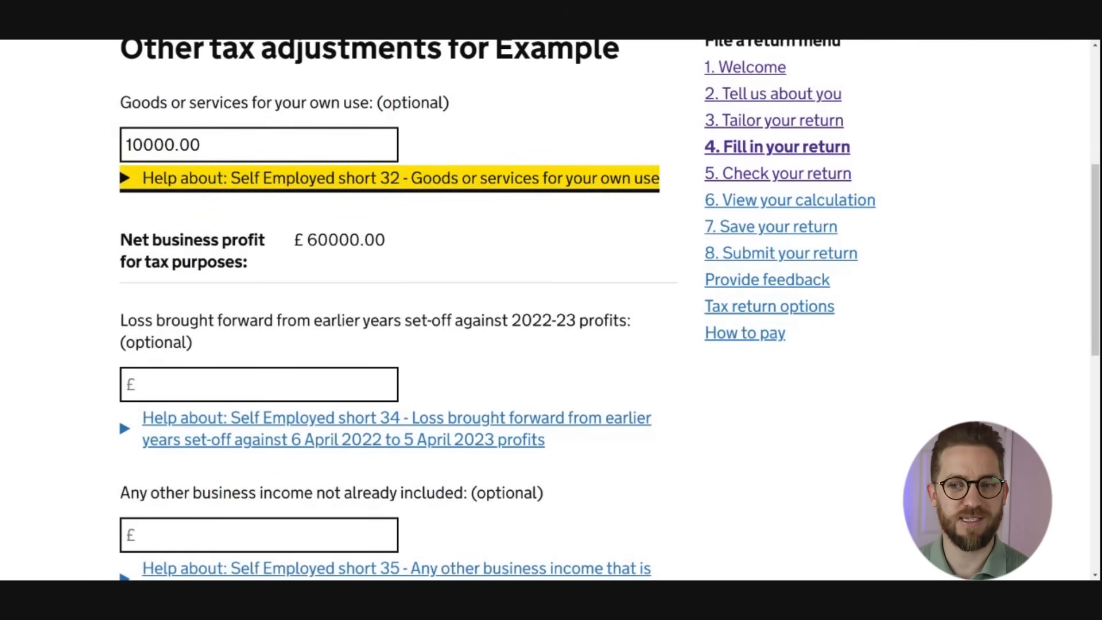
- Clear the goods or services for your own use amount so the profit is recalculated without it
key("shift+Tab")
key("BackSpace")
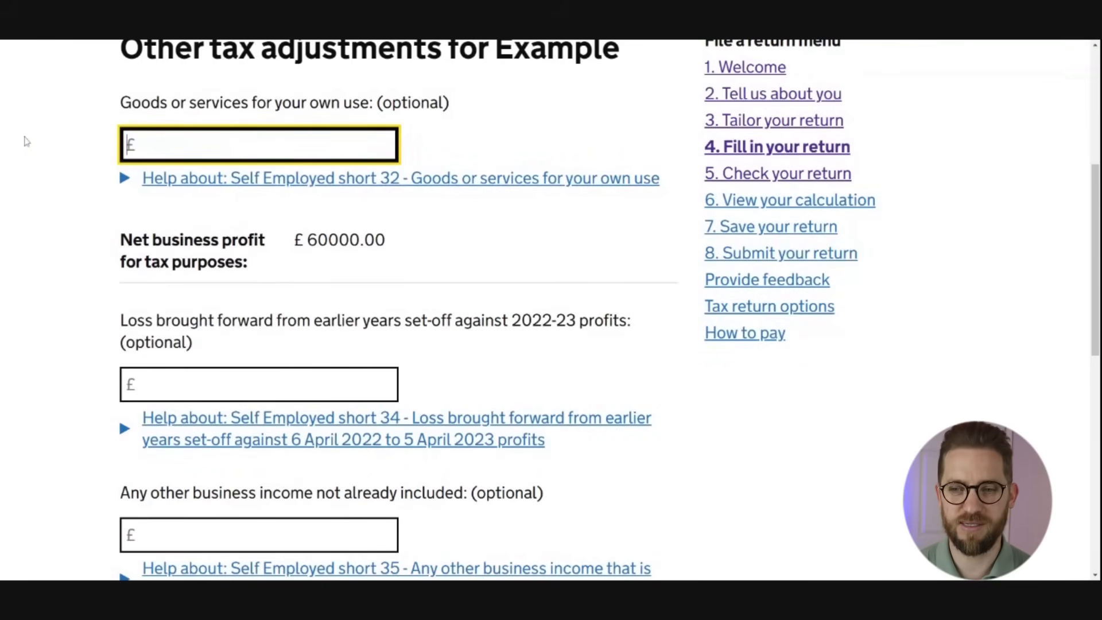
key("Tab")
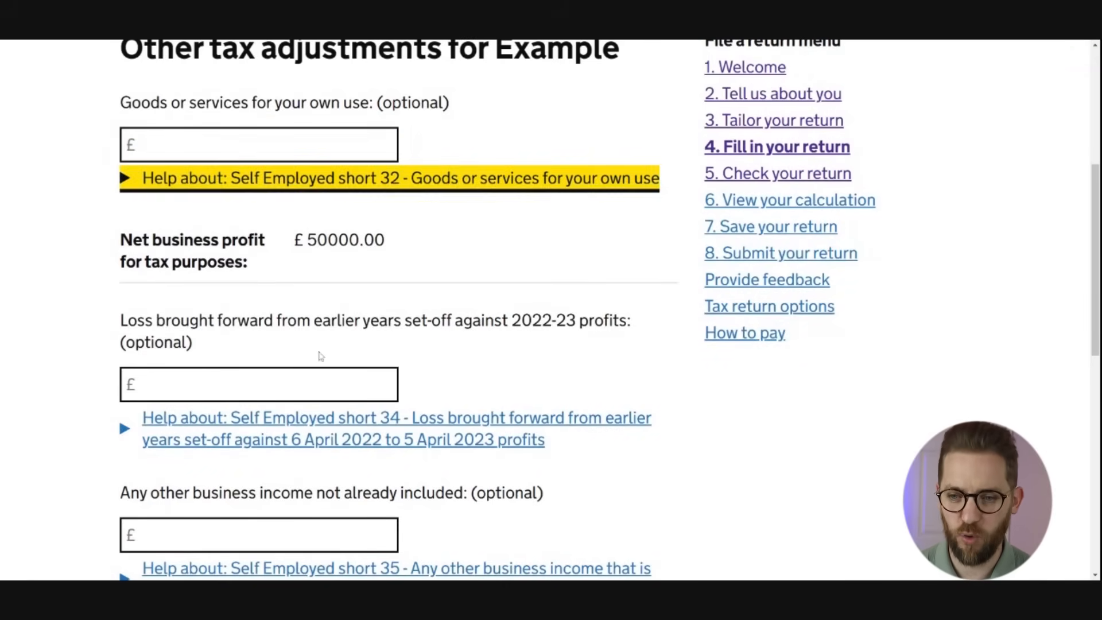
- Enter 10000 as the loss brought forward from earlier years set-off against 2022-23 profits, and check the total taxable profits
scroll(322, 355, "down", 1)
key("Tab")
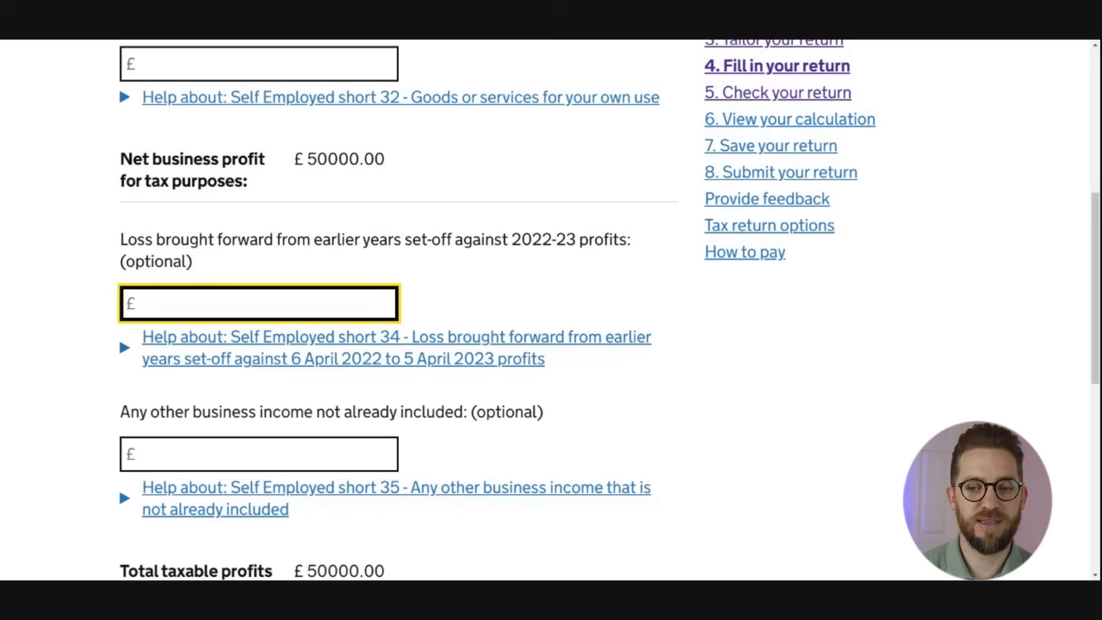
type("10000")
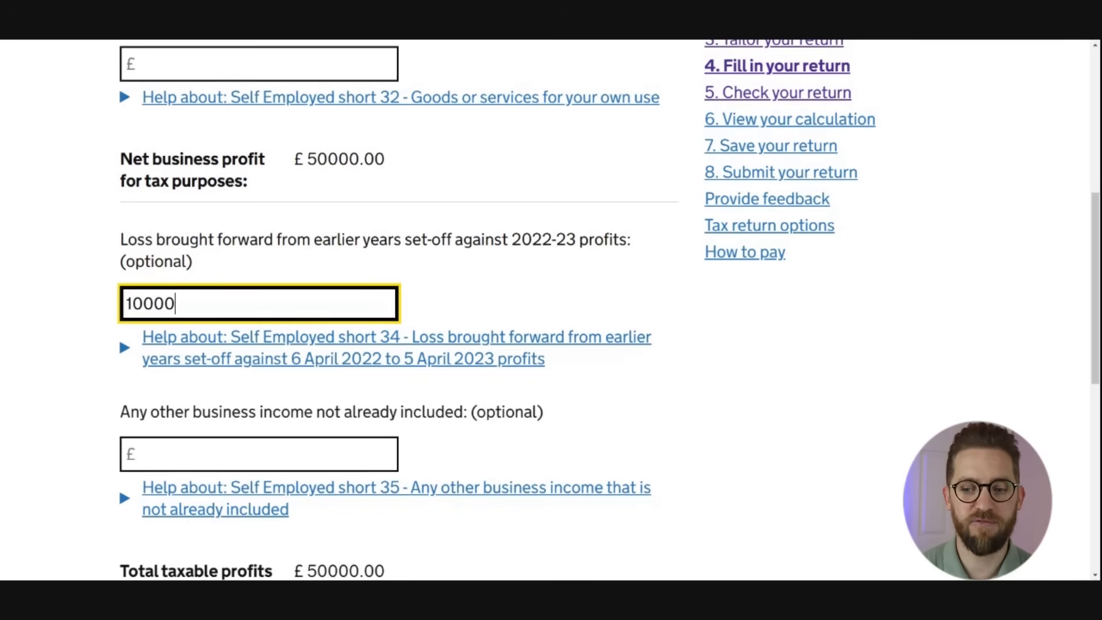
key("Tab")
scroll(278, 367, "down", 3)
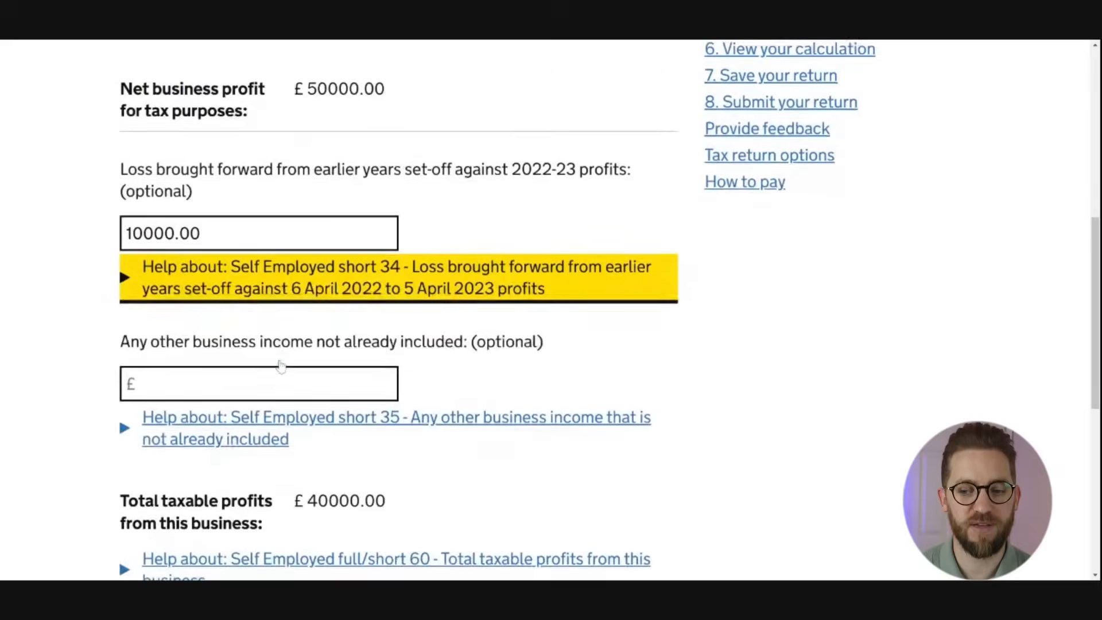
- Clear the amount of loss brought forward from earlier years
scroll(236, 370, "up", 3)
left_click_drag(202, 303, 114, 302)
key("BackSpace")
key("Tab")
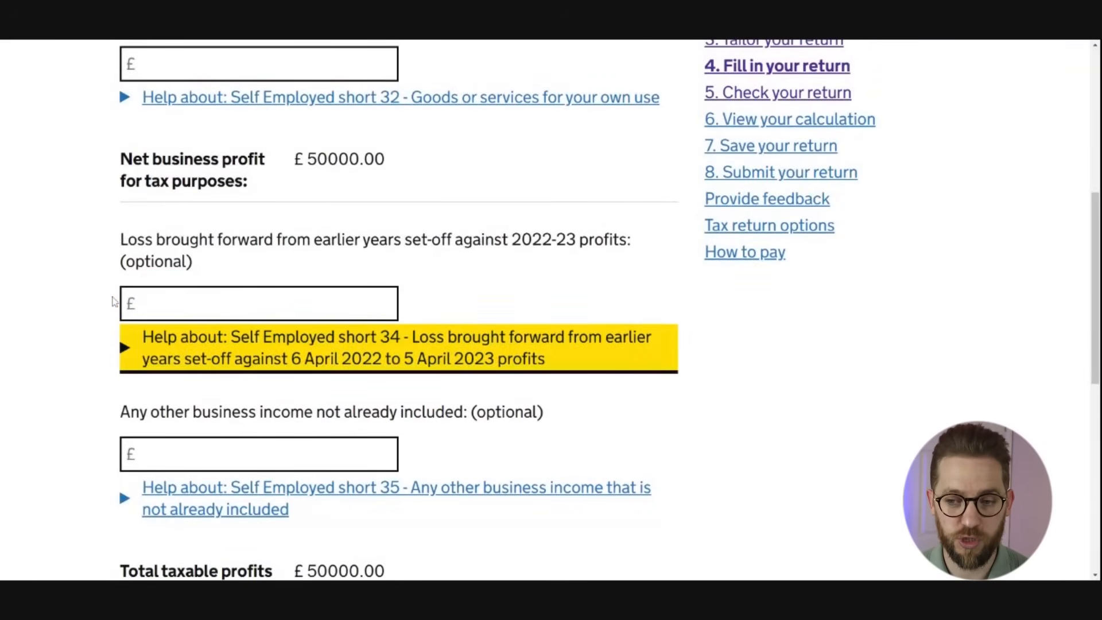
- Leave any other business income blank, review the taxable profit and loss totals, and save to continue to the losses page
scroll(286, 373, "down", 1)
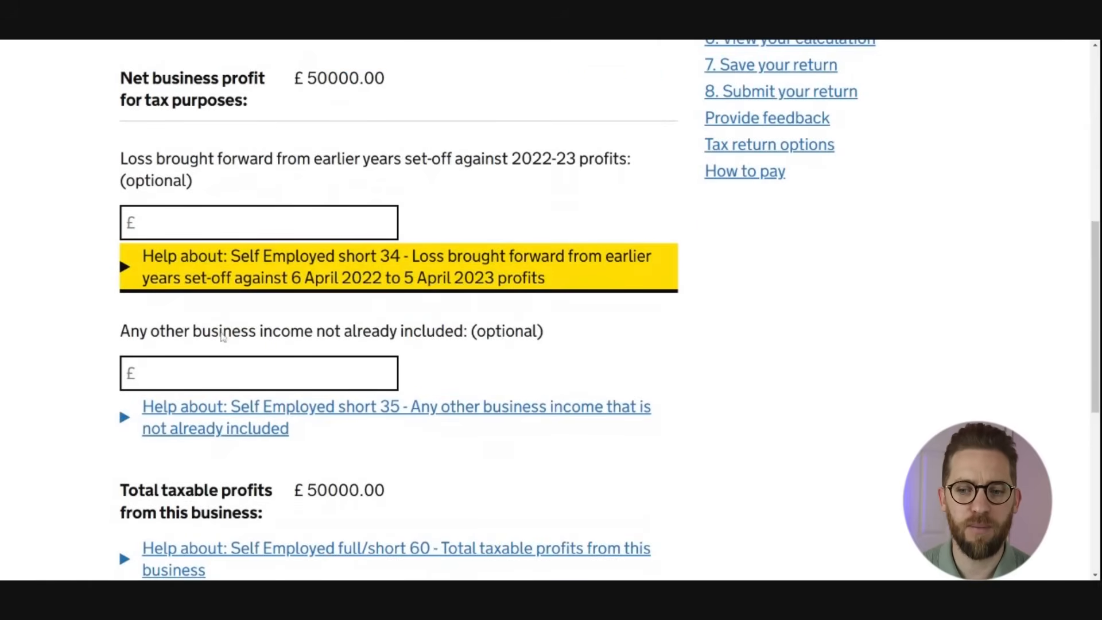
key("Tab")
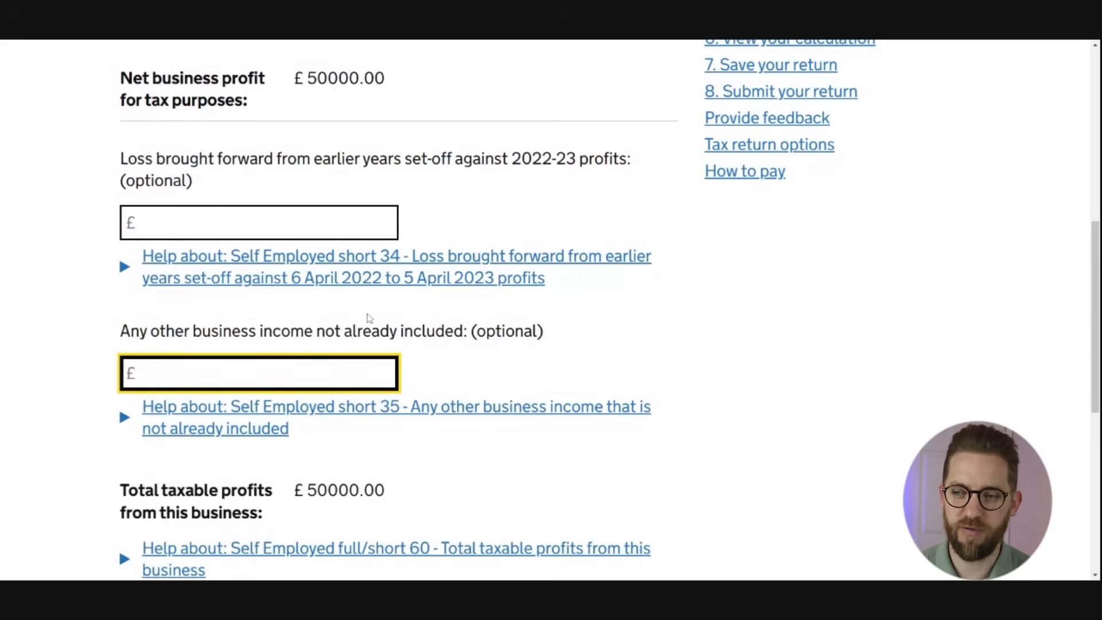
scroll(369, 315, "down", 1)
scroll(369, 317, "down", 1)
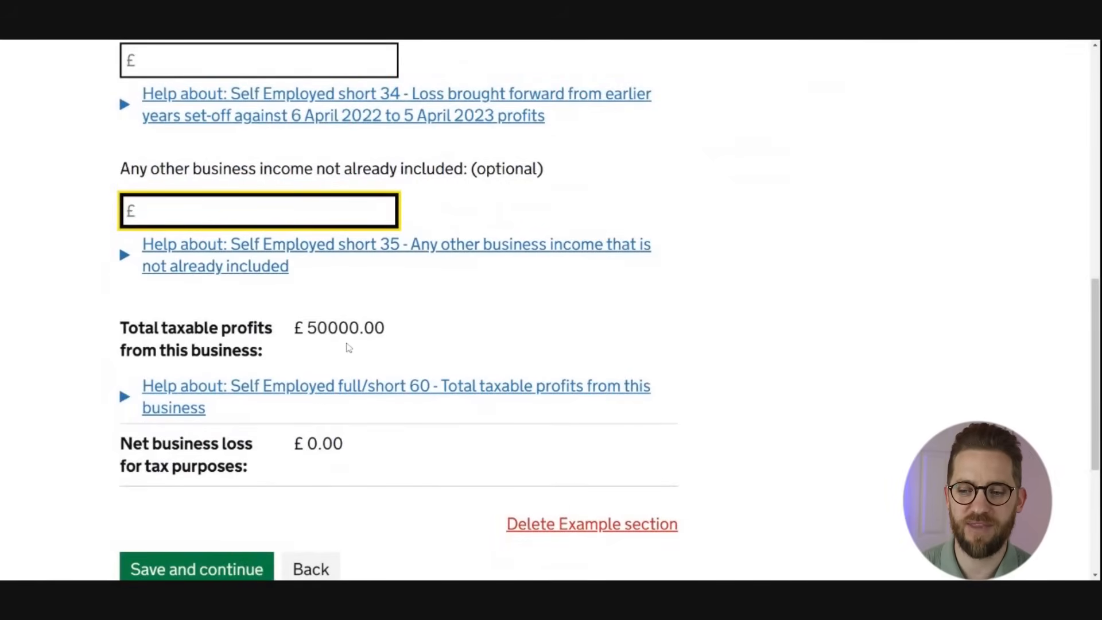
scroll(347, 347, "down", 1)
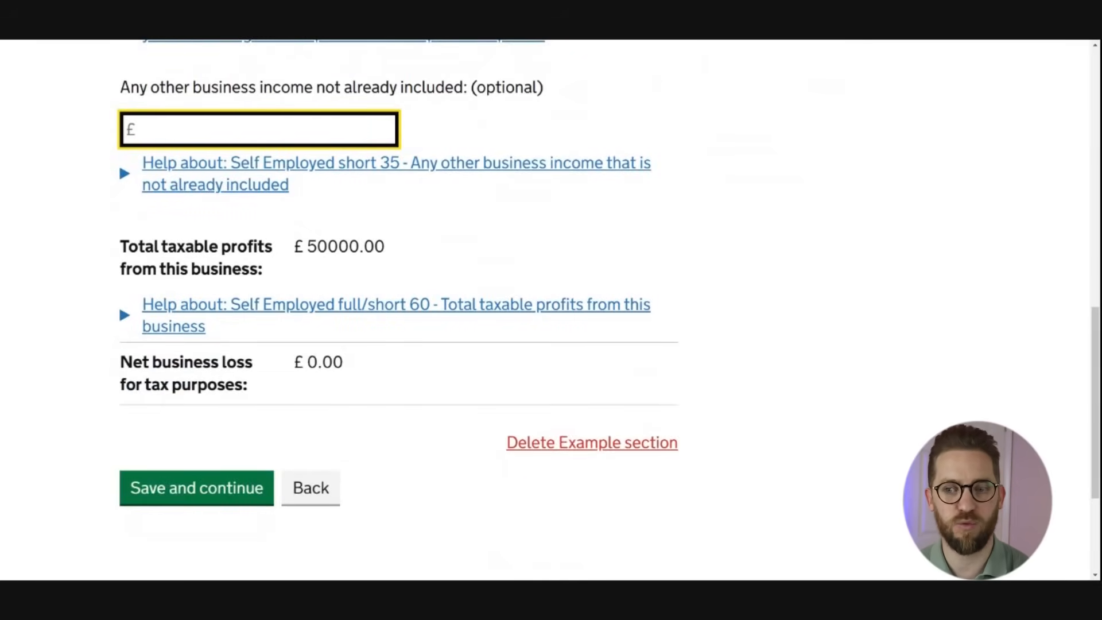
scroll(231, 332, "down", 1)
left_click(248, 412)
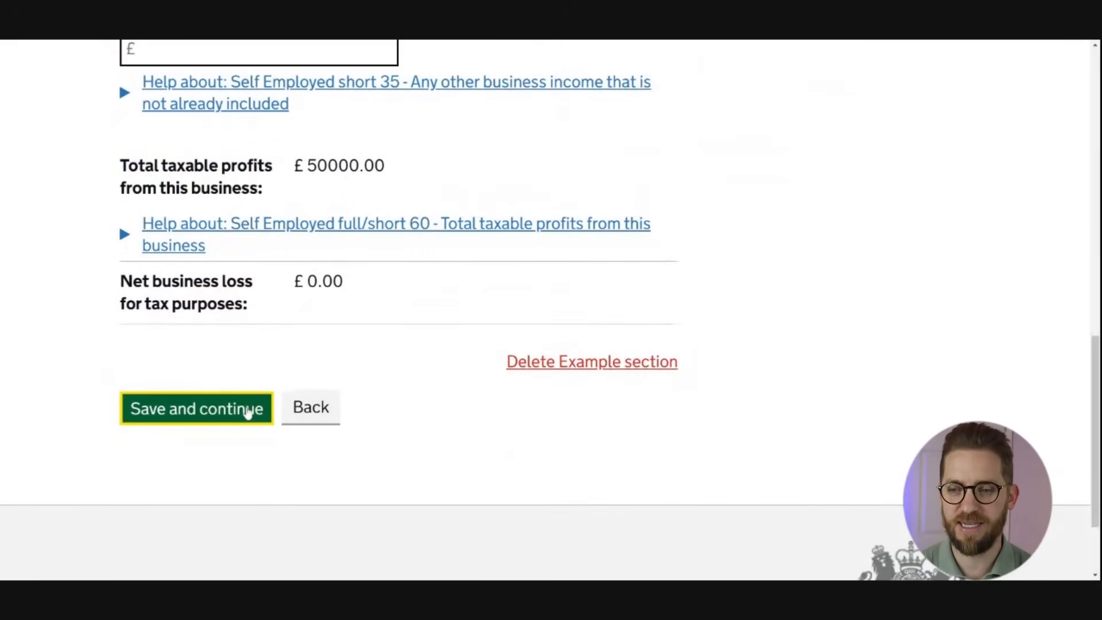
- Examine the losses page's optional fields for set-off against other income, carry-back to previous years and carry-forward, leaving them blank
scroll(258, 425, "down", 1)
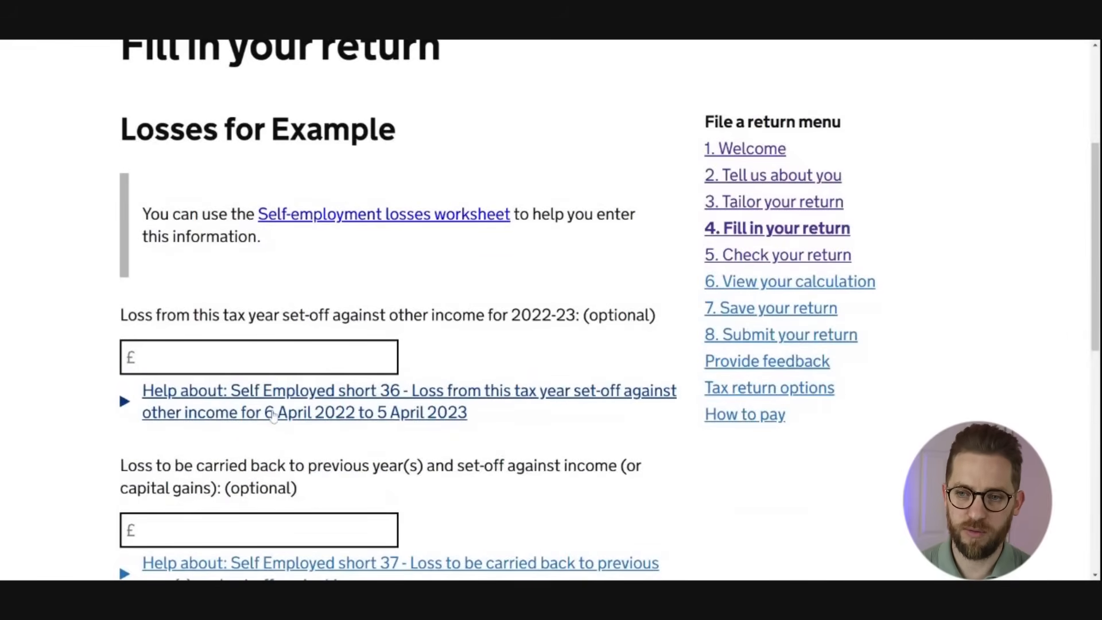
scroll(273, 417, "down", 1)
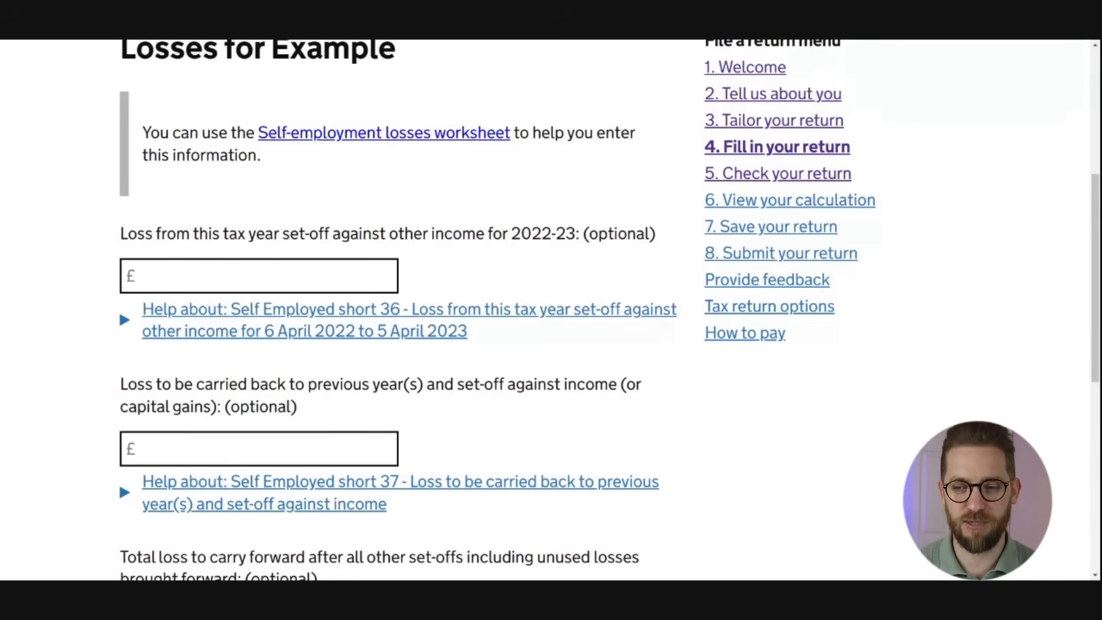
left_click(337, 267)
scroll(337, 267, "down", 2)
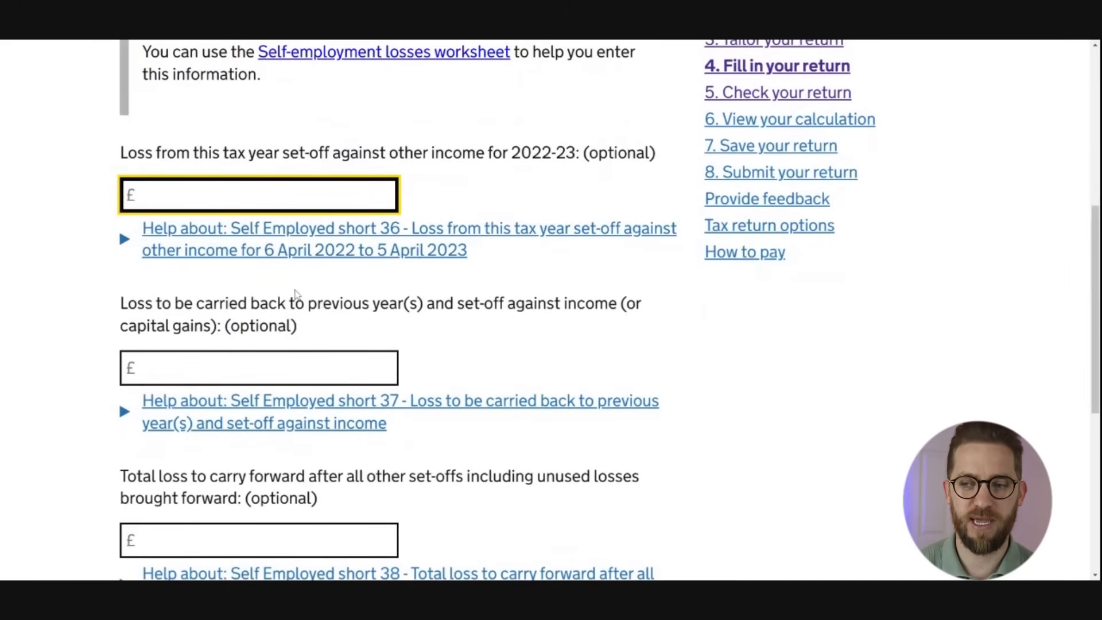
scroll(296, 294, "down", 2)
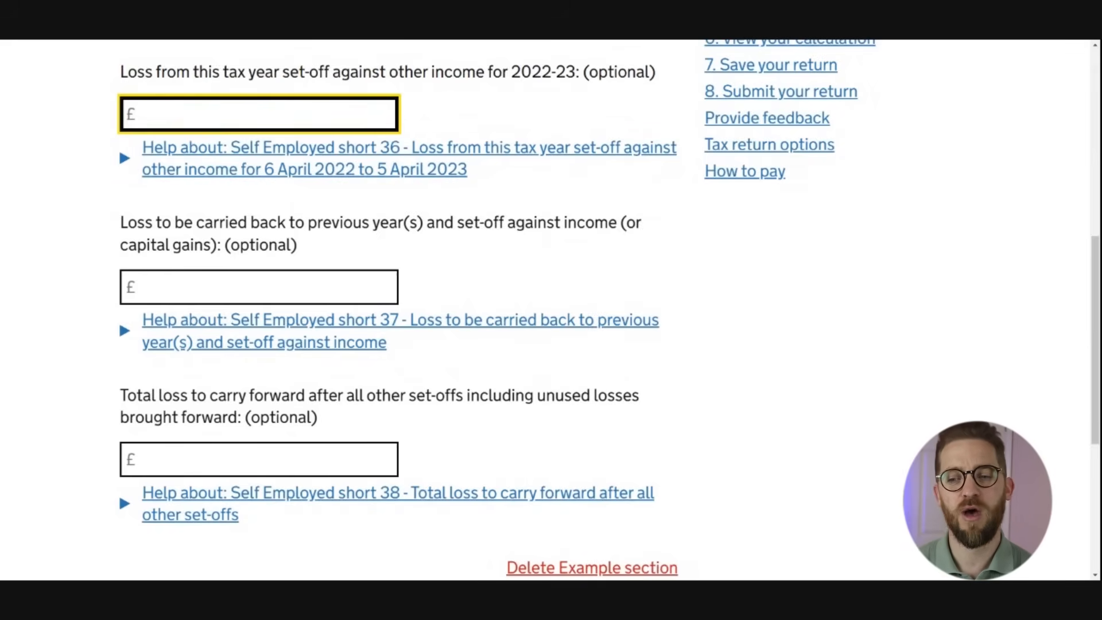
left_click(258, 287)
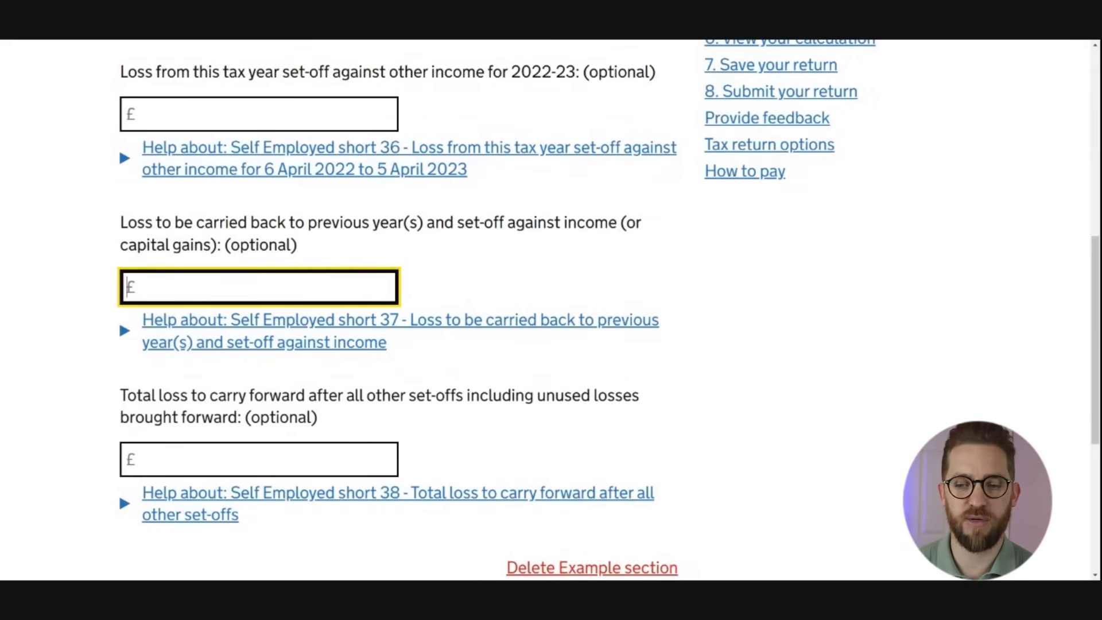
scroll(401, 310, "down", 3)
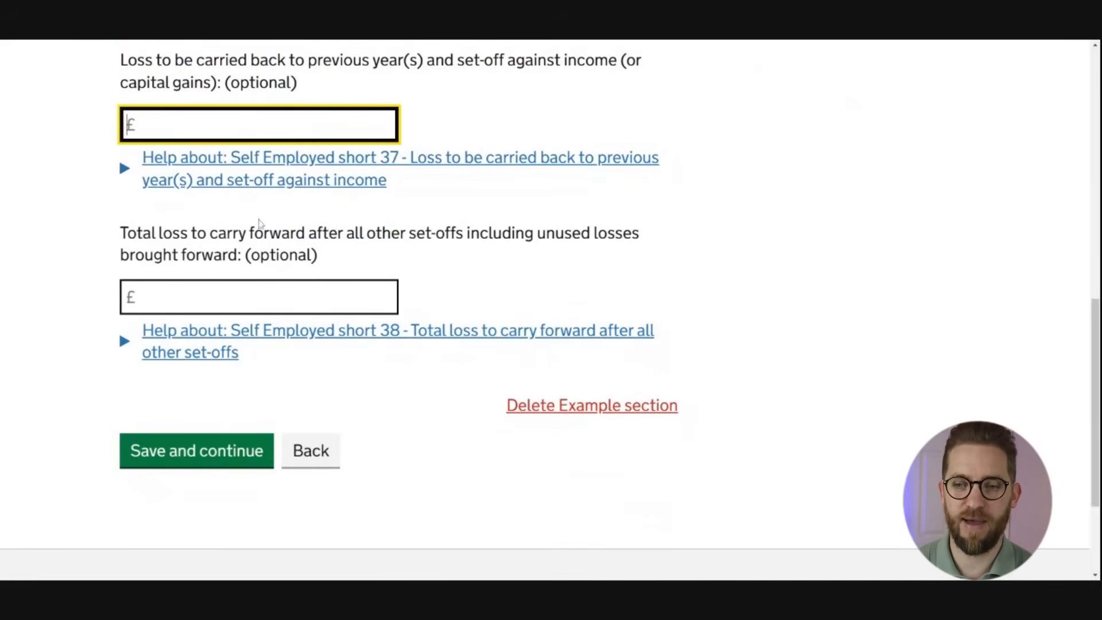
scroll(253, 241, "down", 2)
scroll(253, 240, "up", 5)
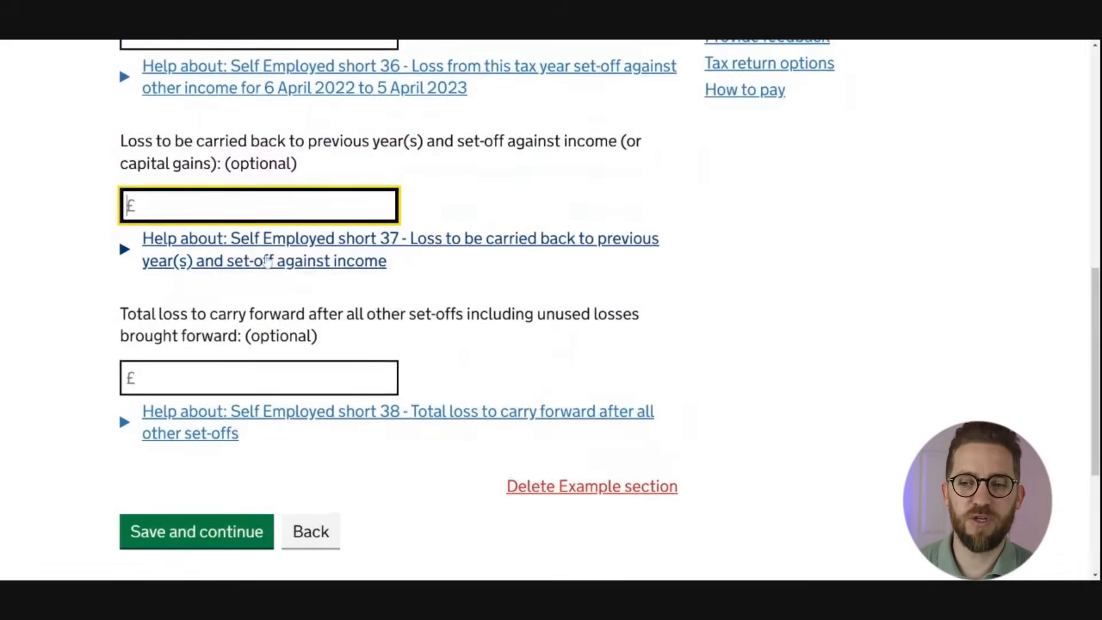
left_click(129, 196)
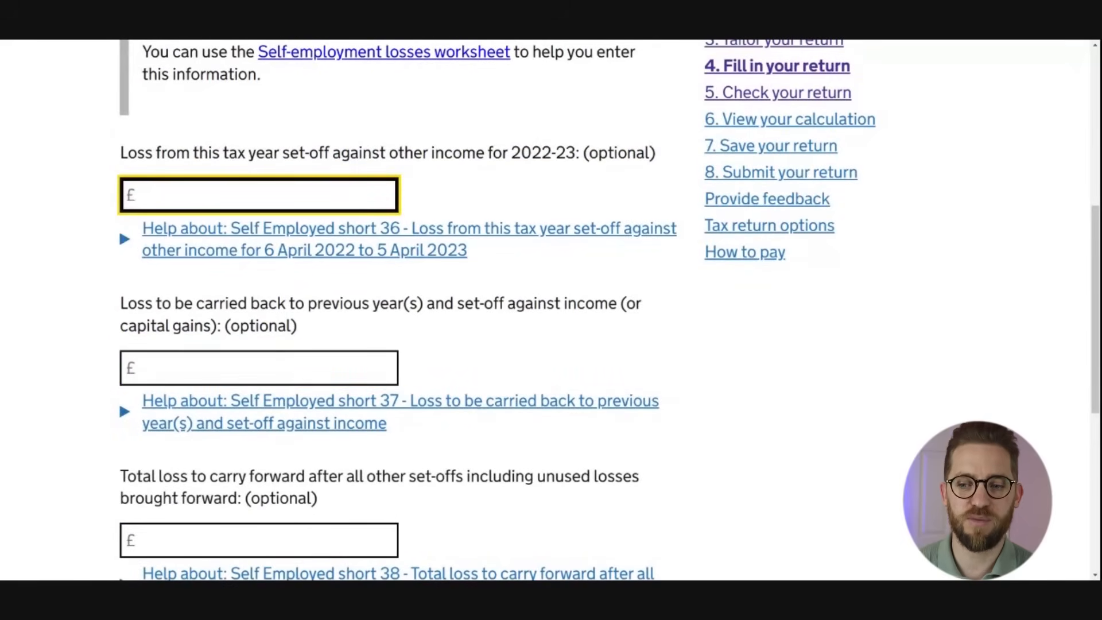
left_click(263, 367)
scroll(263, 366, "down", 2)
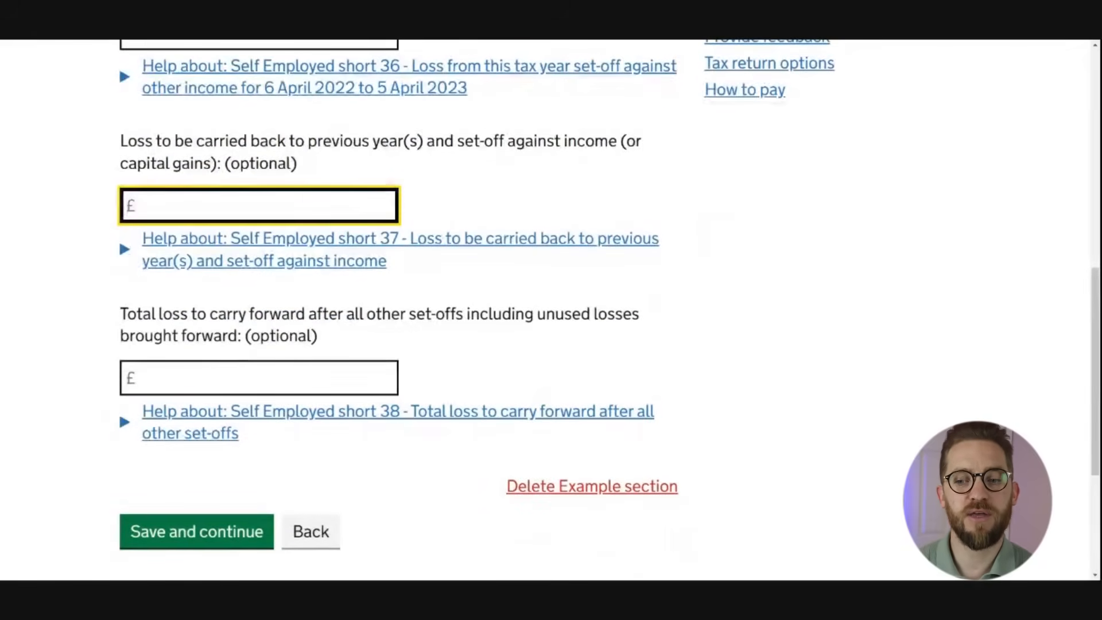
left_click(261, 376)
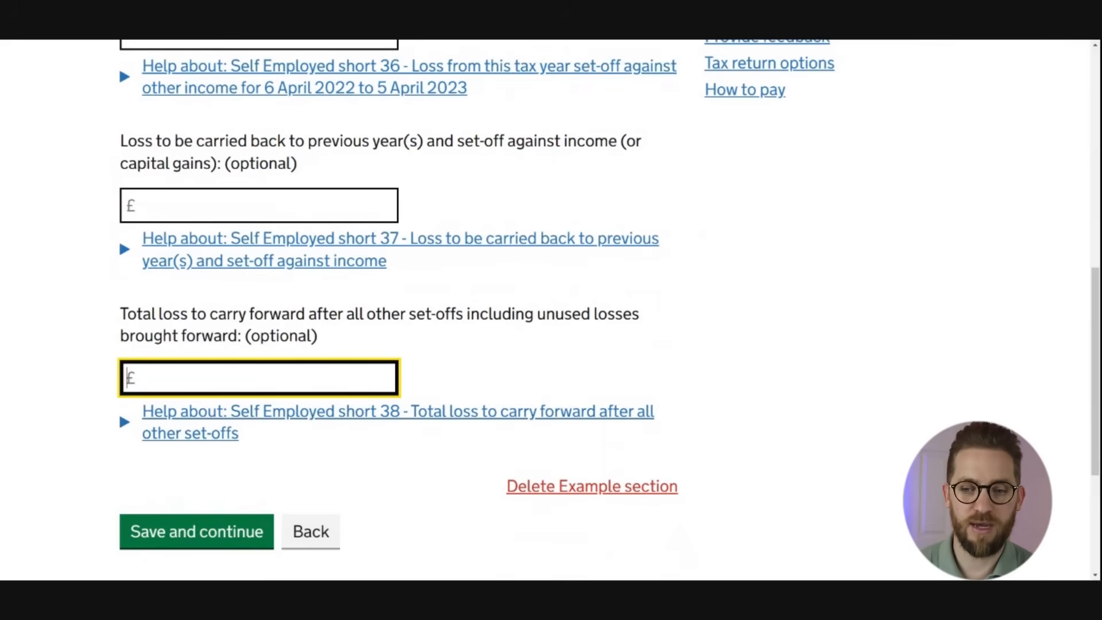
type("20000")
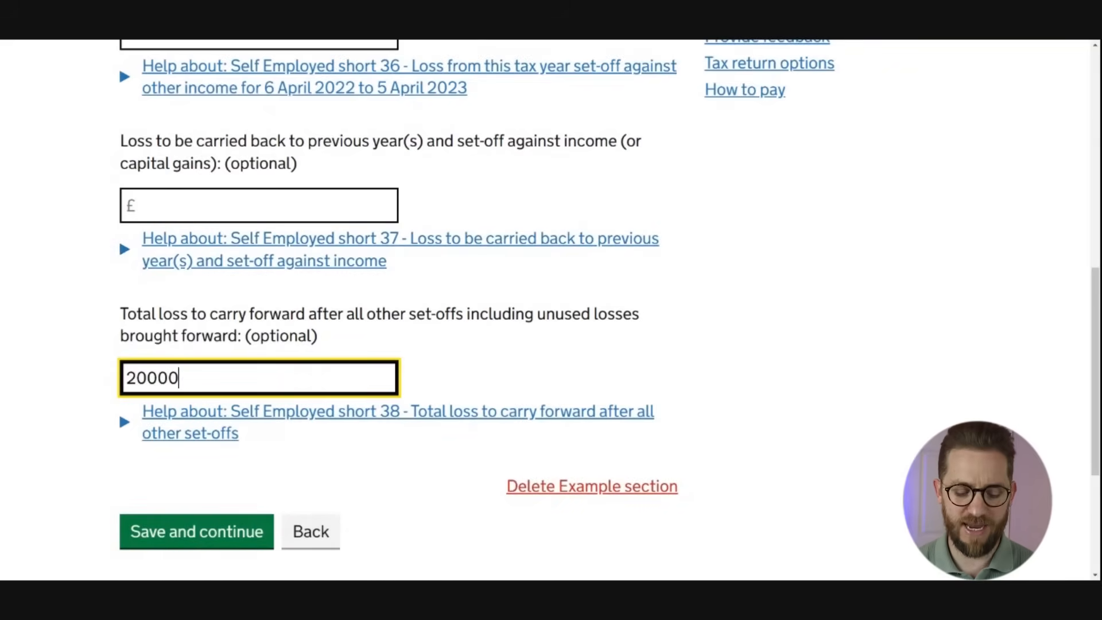
key("ctrl+a")
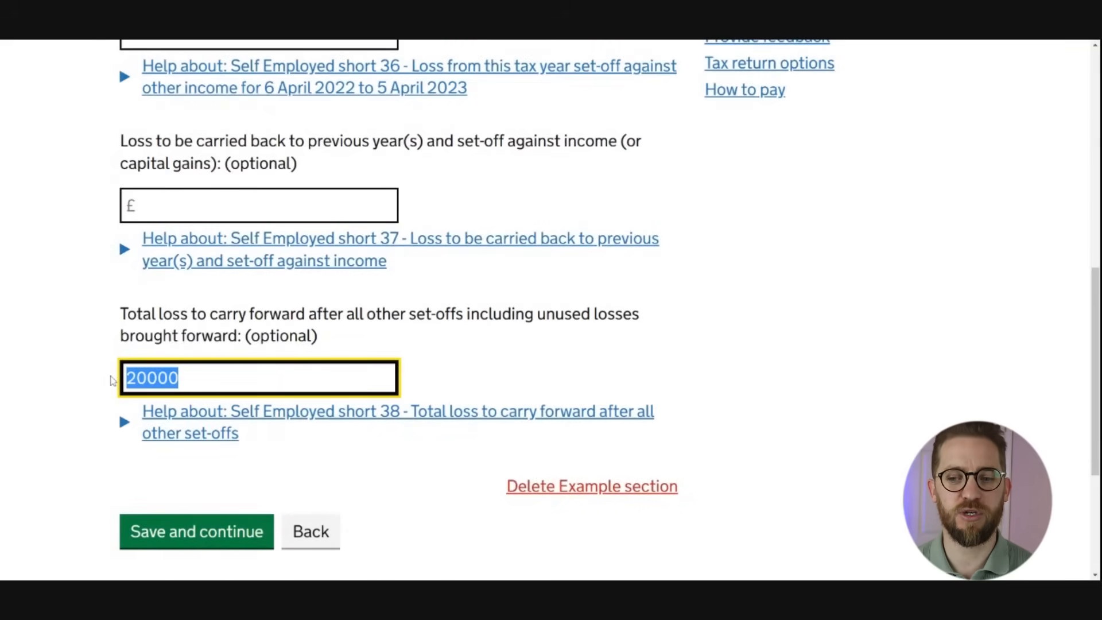
key("BackSpace")
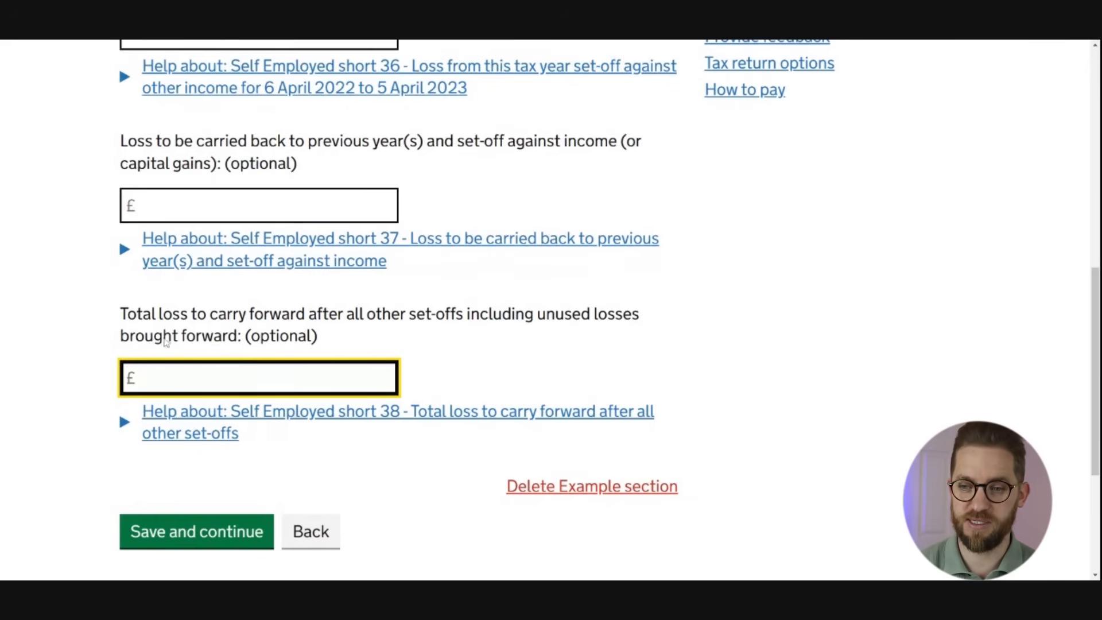
- Save the losses page with its fields blank, and save the tax deducted page without any construction industry contractor deductions
scroll(202, 421, "down", 2)
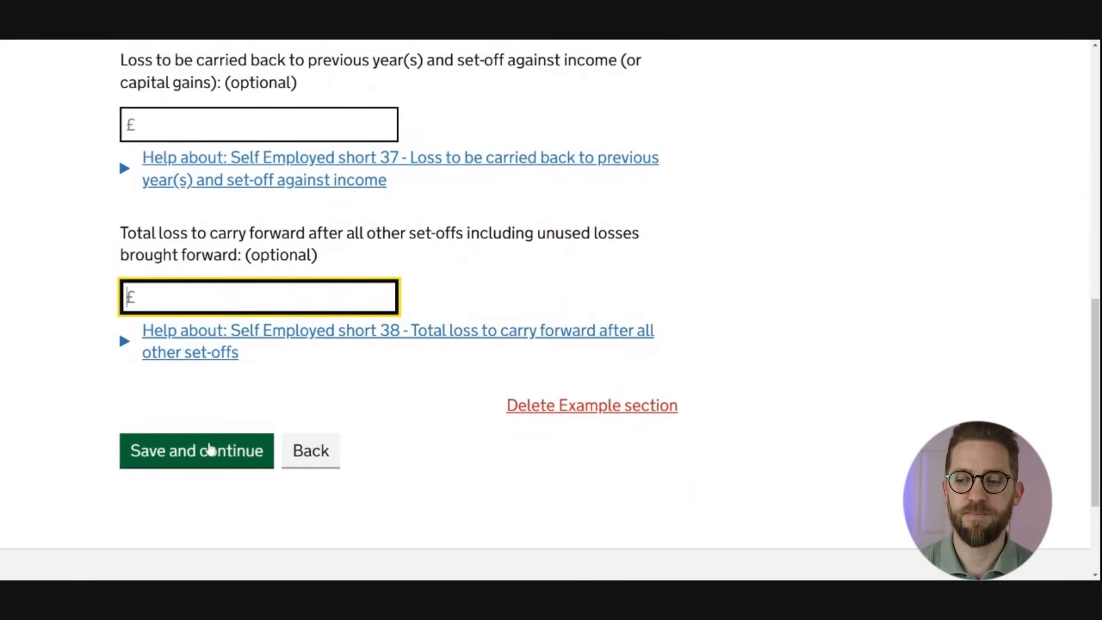
left_click(210, 450)
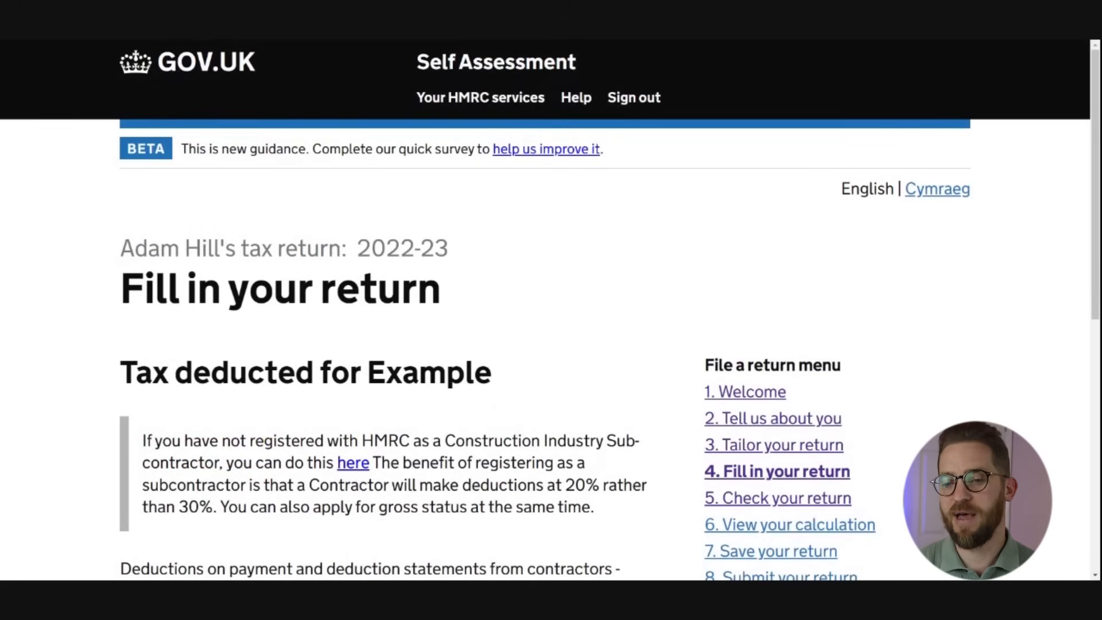
scroll(551, 309, "down", 3)
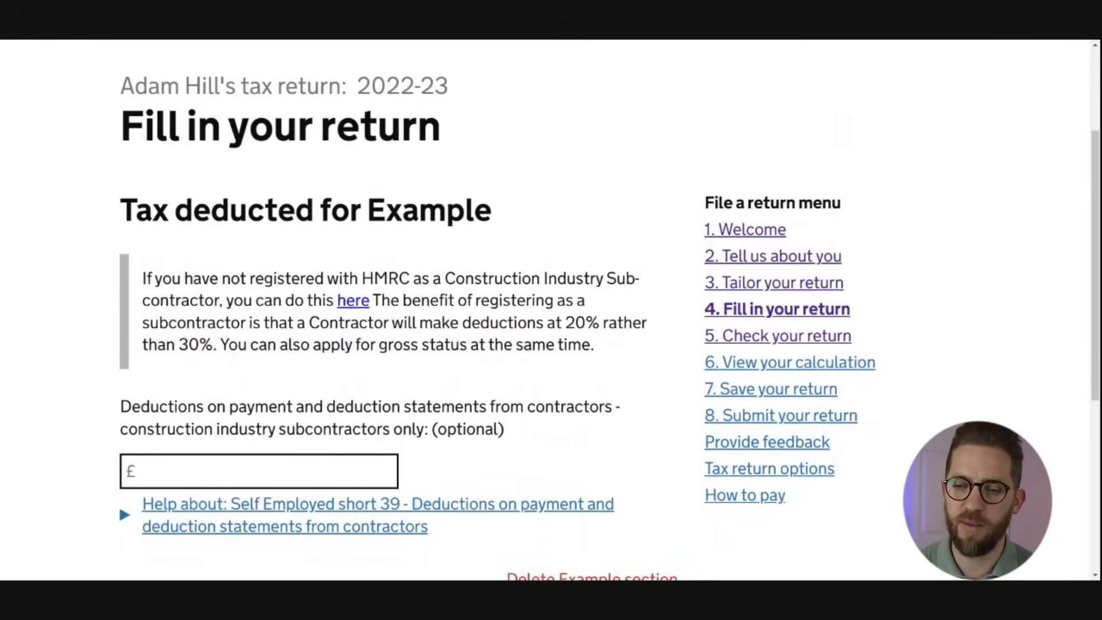
scroll(551, 310, "down", 1)
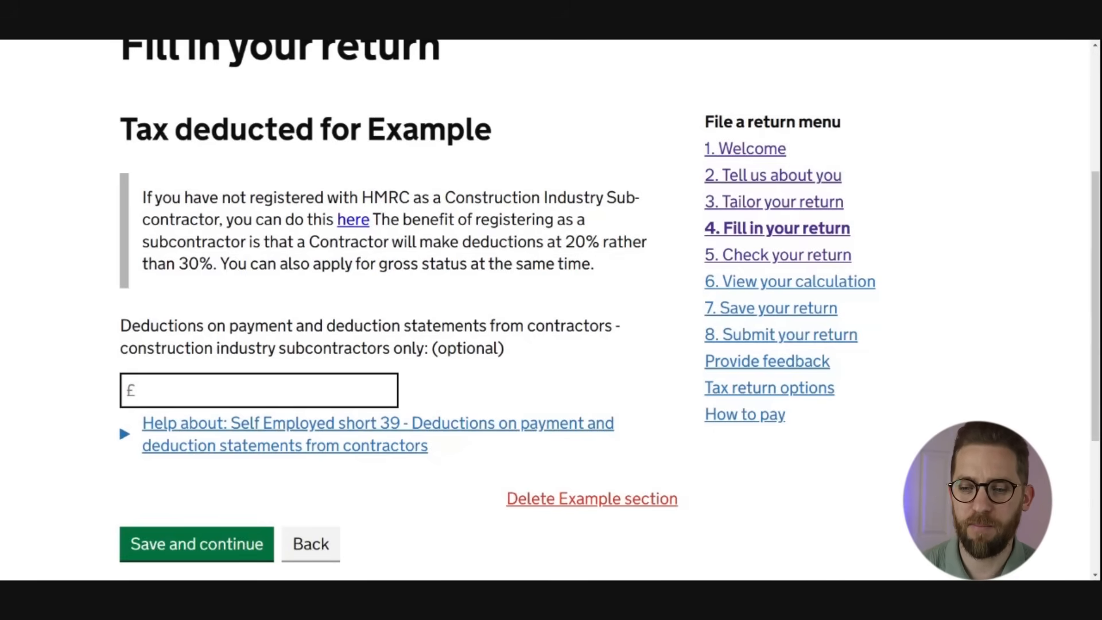
scroll(239, 394, "down", 3)
left_click(239, 393)
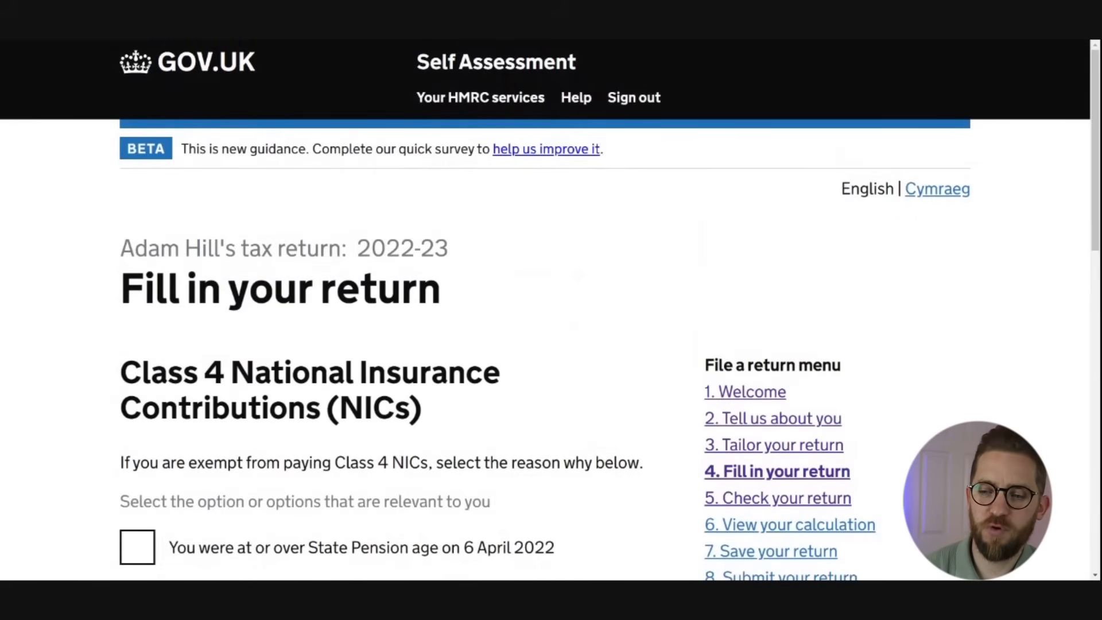
- Review the Class 4 National Insurance exemption reasons, select "None of these apply", and save to continue
left_click_drag(121, 373, 455, 429)
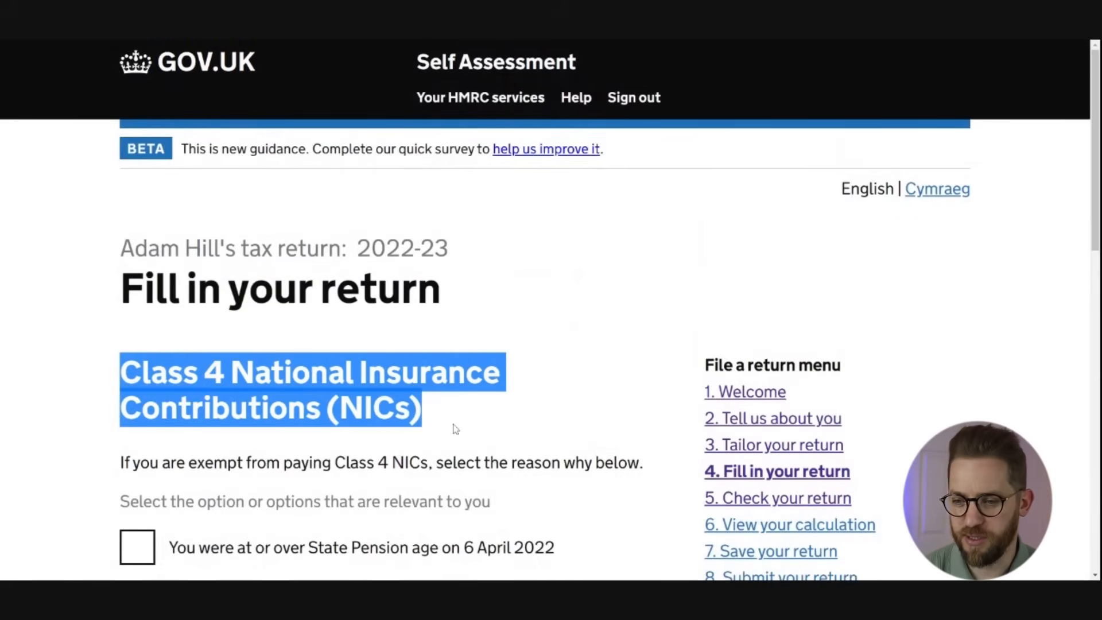
left_click(423, 422)
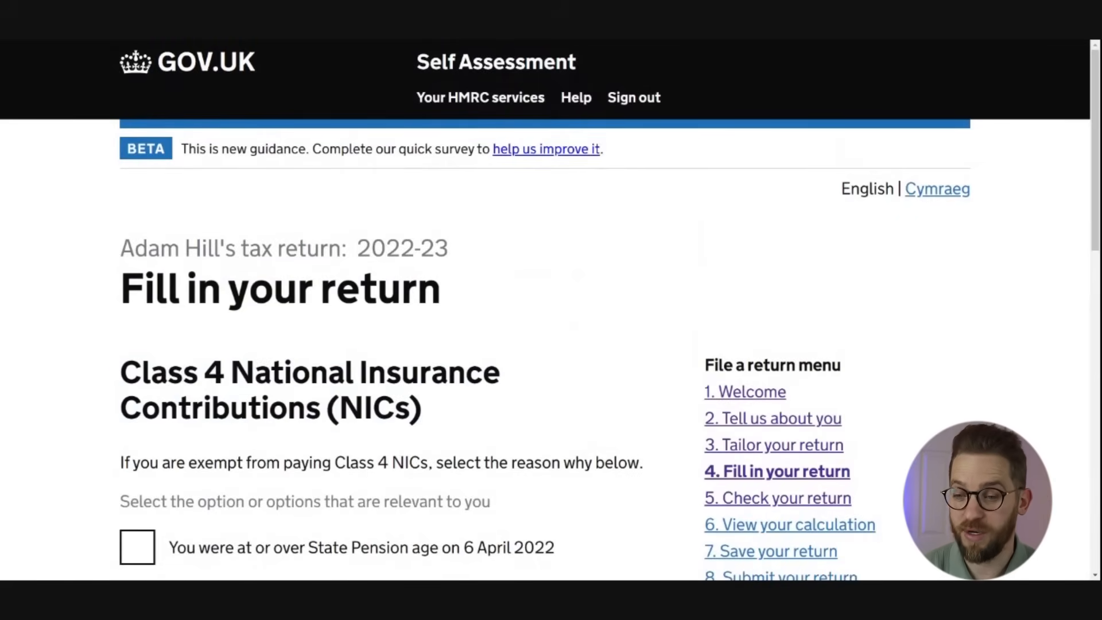
scroll(297, 358, "down", 1)
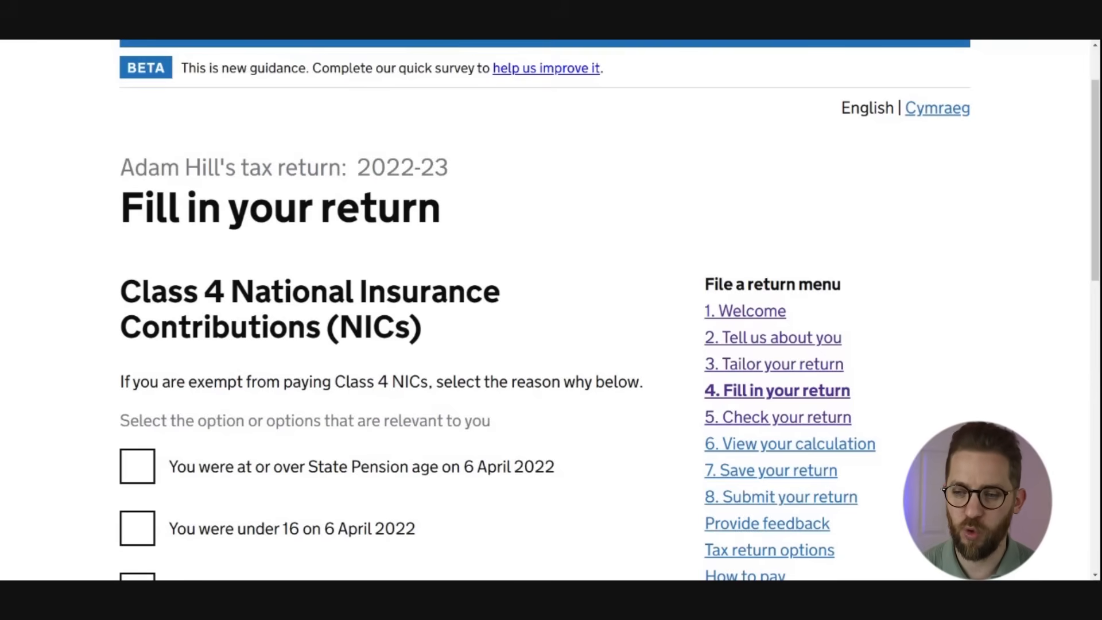
scroll(340, 373, "down", 1)
scroll(339, 373, "down", 2)
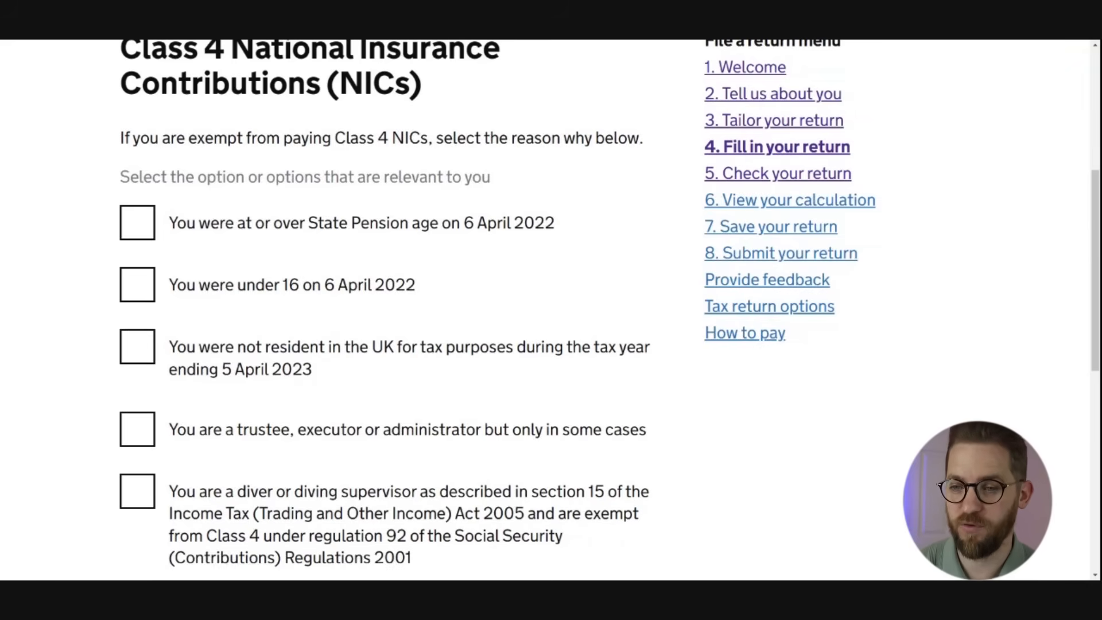
scroll(290, 409, "down", 5)
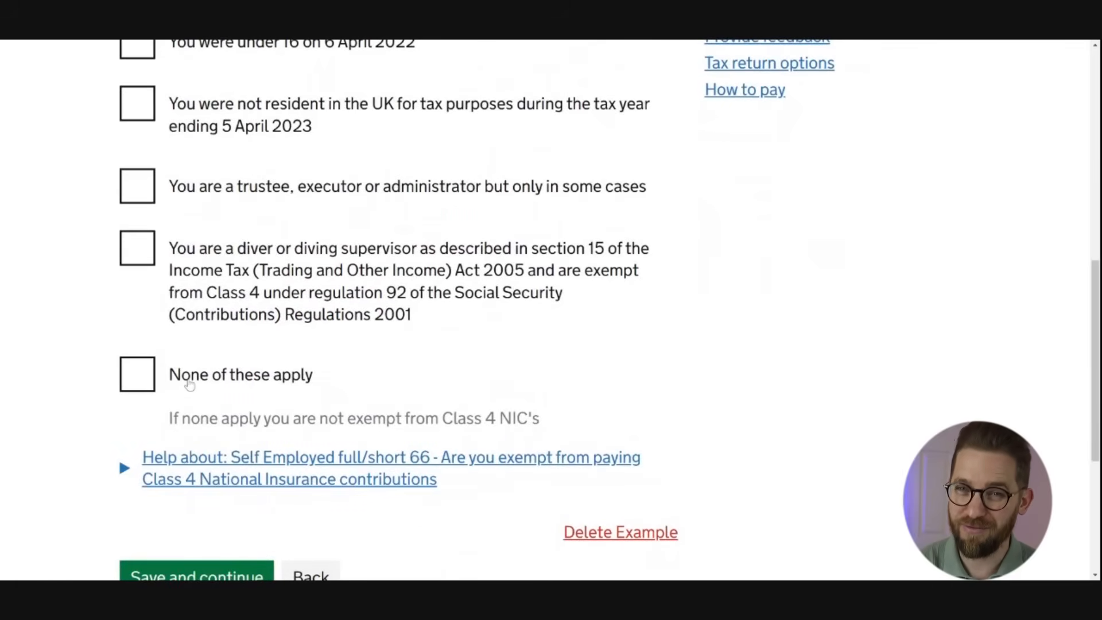
left_click(189, 384)
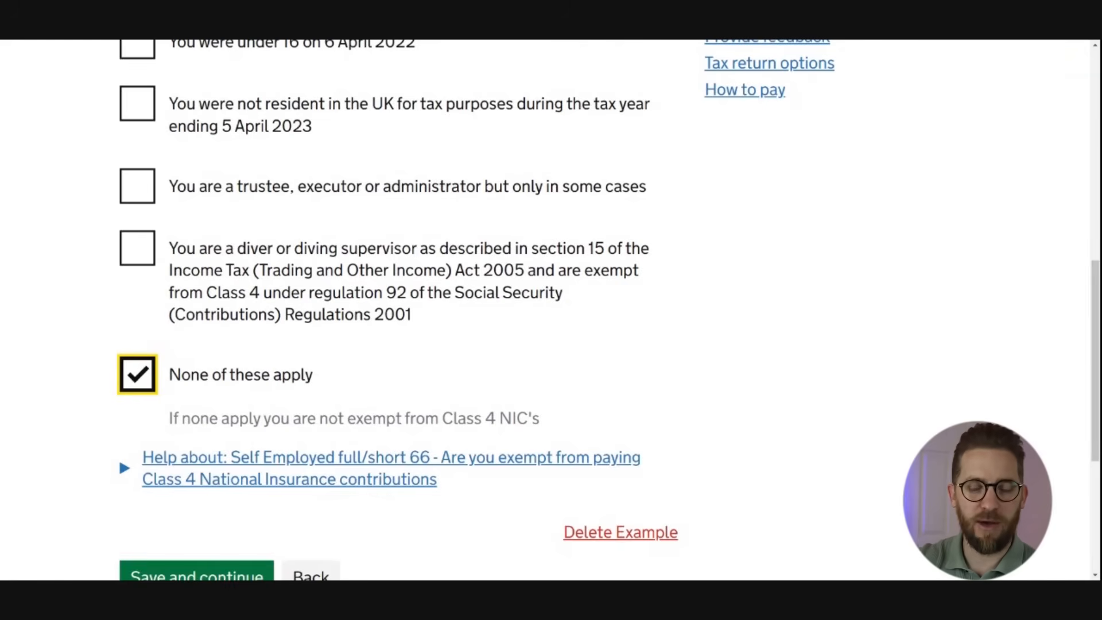
scroll(267, 345, "down", 3)
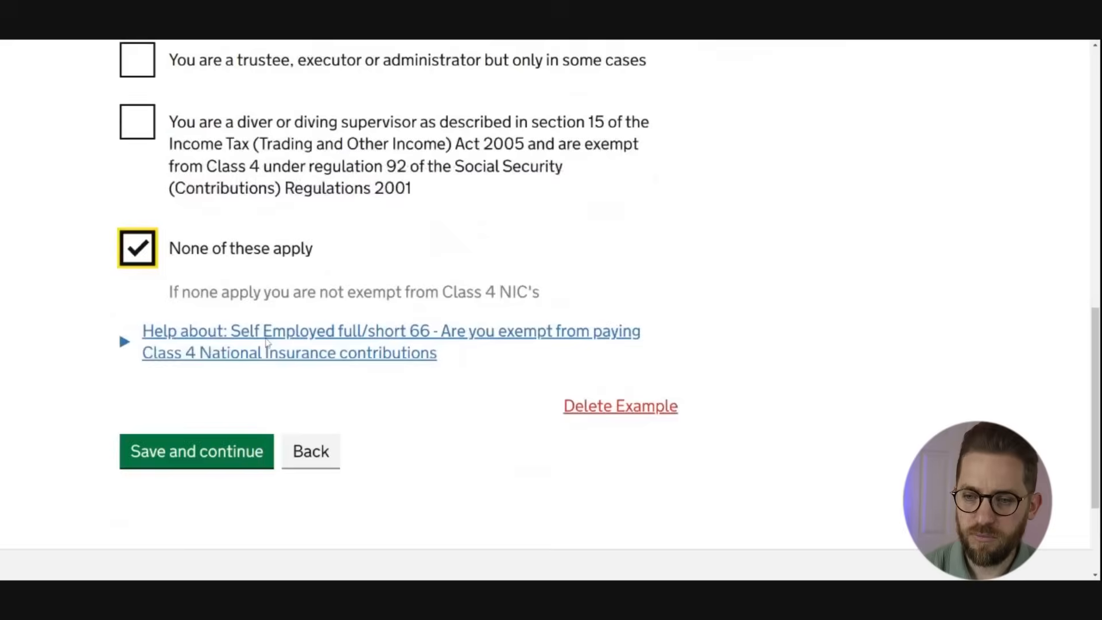
left_click(228, 416)
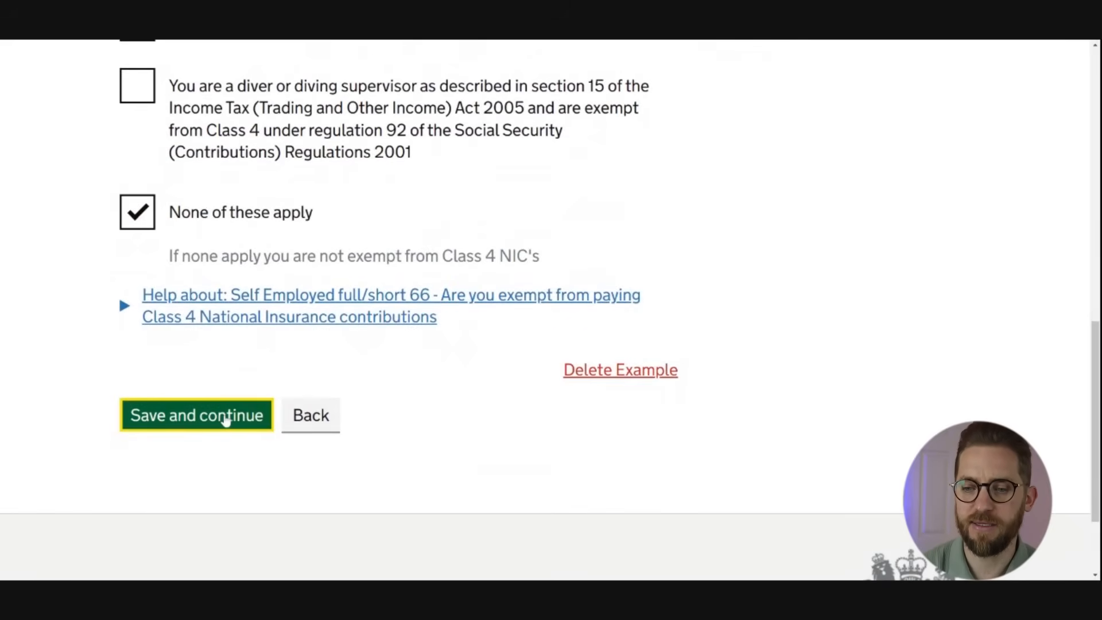
- Leave the other information about the business blank and save to continue to the business summary
scroll(229, 422, "down", 2)
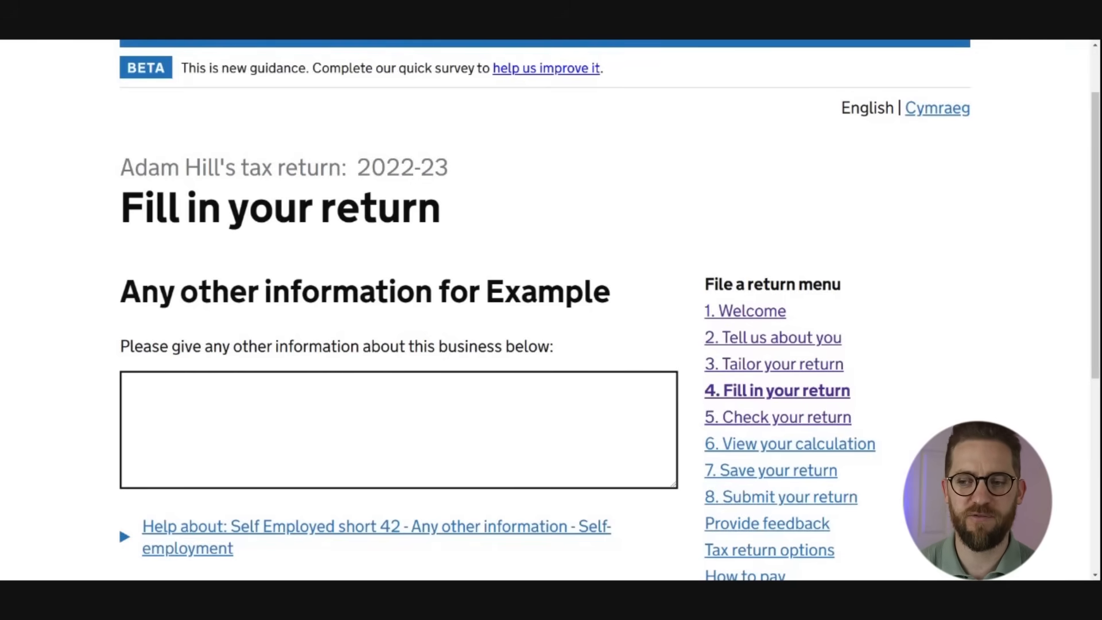
scroll(546, 381, "down", 2)
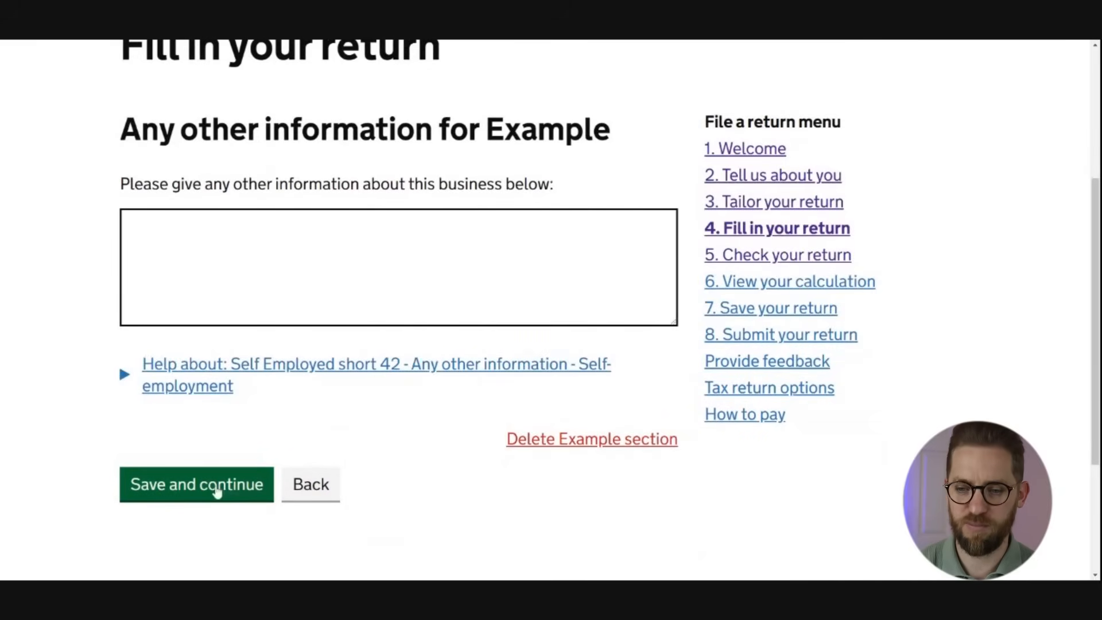
left_click(213, 491)
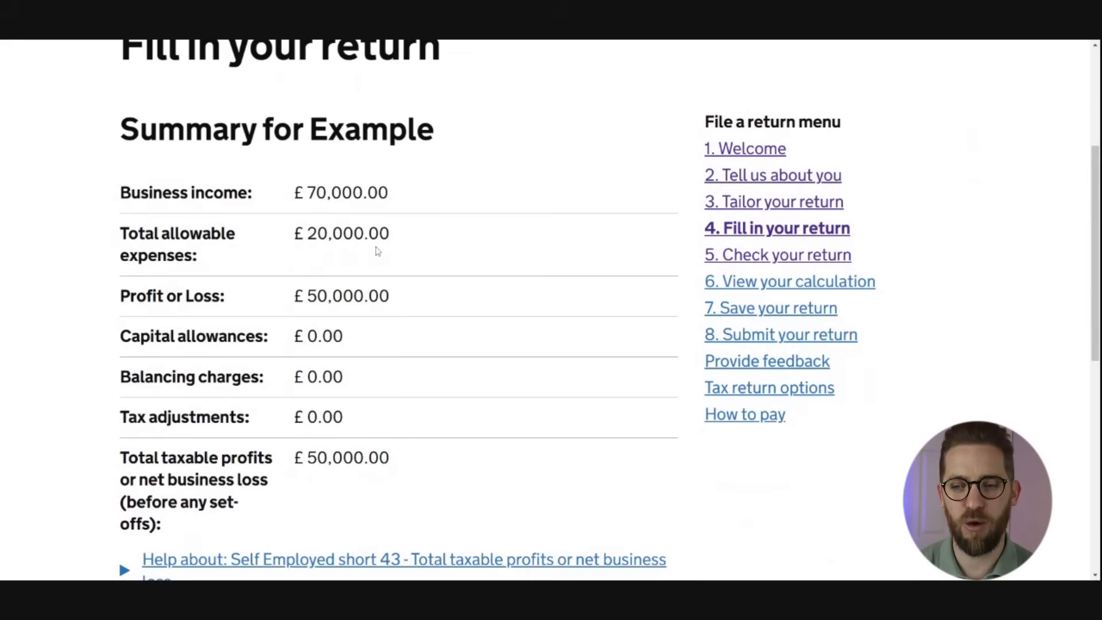
- Review the Example business summary down to the total taxable profits, and save to continue to Class 2 National Insurance
scroll(377, 251, "down", 1)
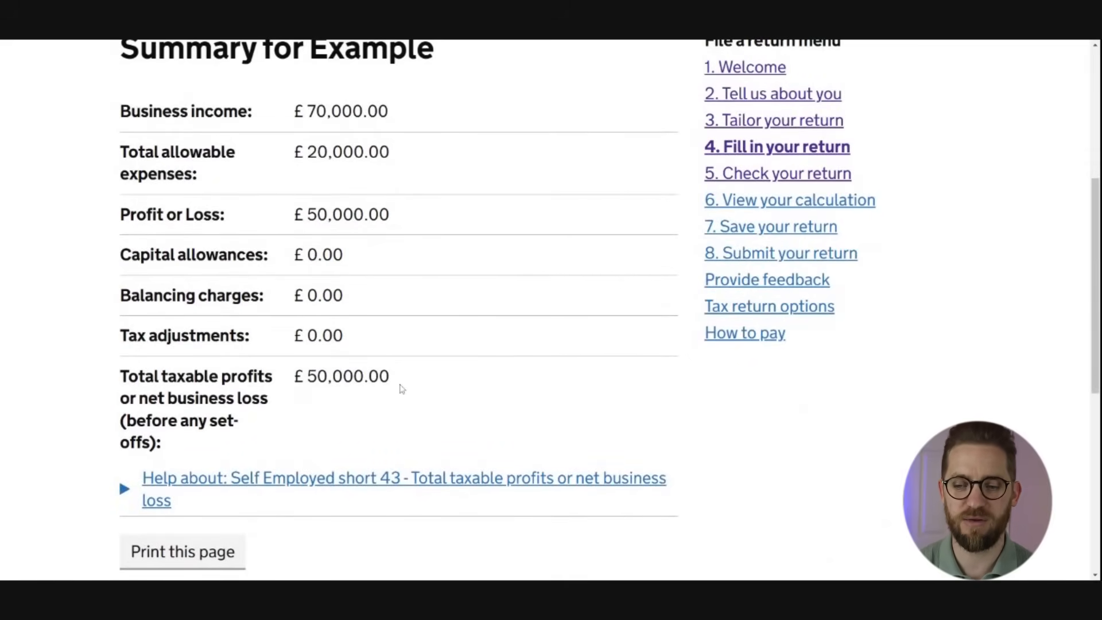
scroll(401, 367, "down", 2)
scroll(401, 358, "down", 2)
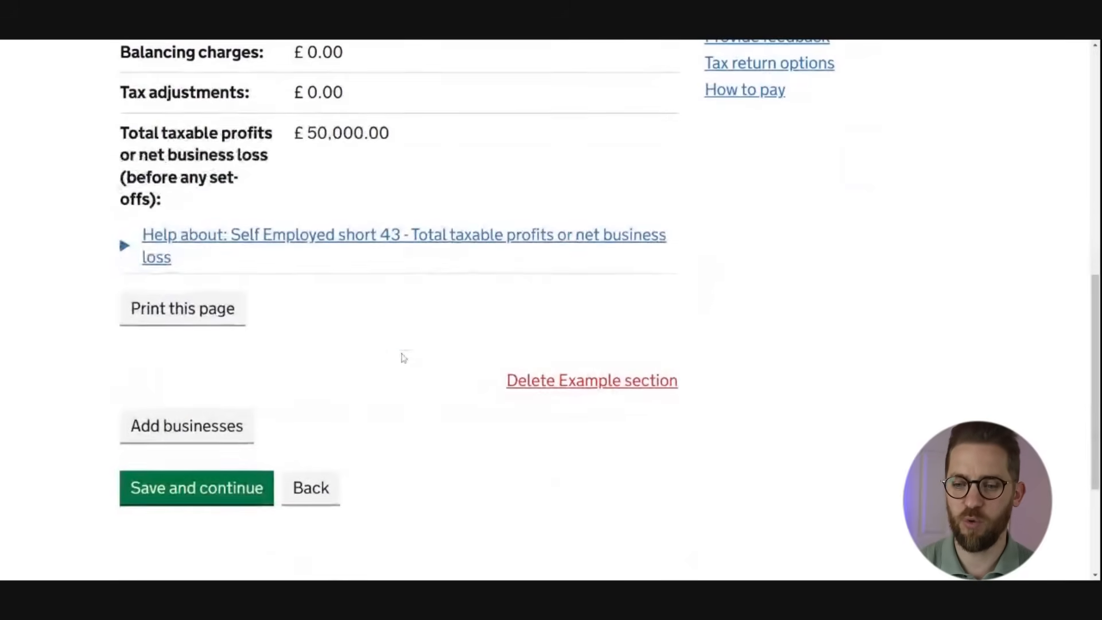
left_click(220, 492)
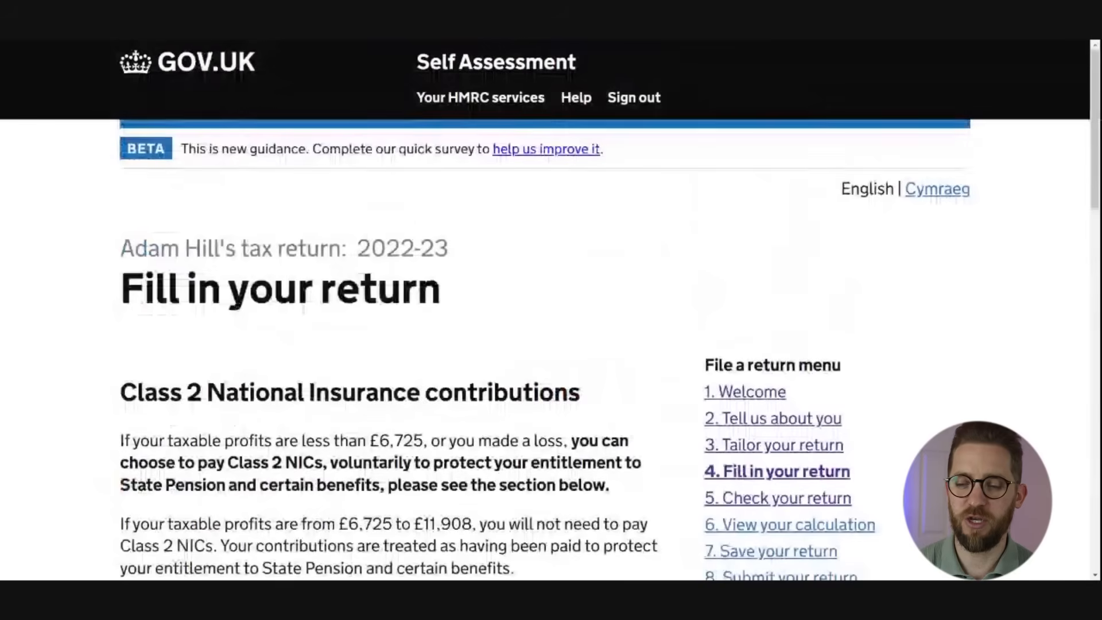
- Review the Class 2 National Insurance thresholds and amount owed, and answer No to paying Class 2 NICs voluntarily
scroll(401, 310, "down", 3)
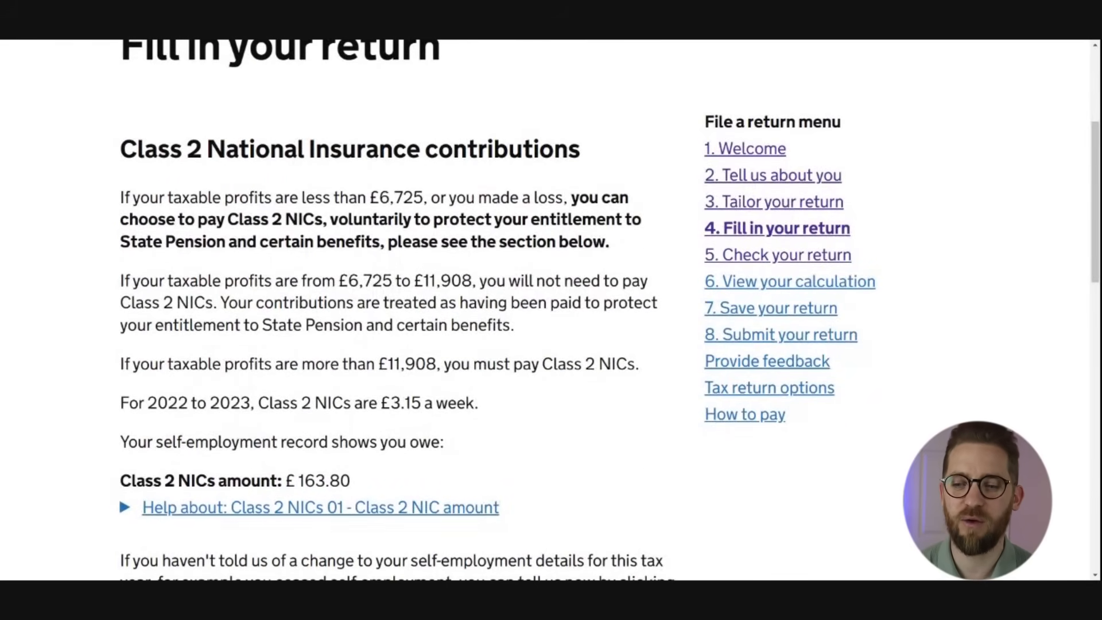
scroll(402, 310, "down", 1)
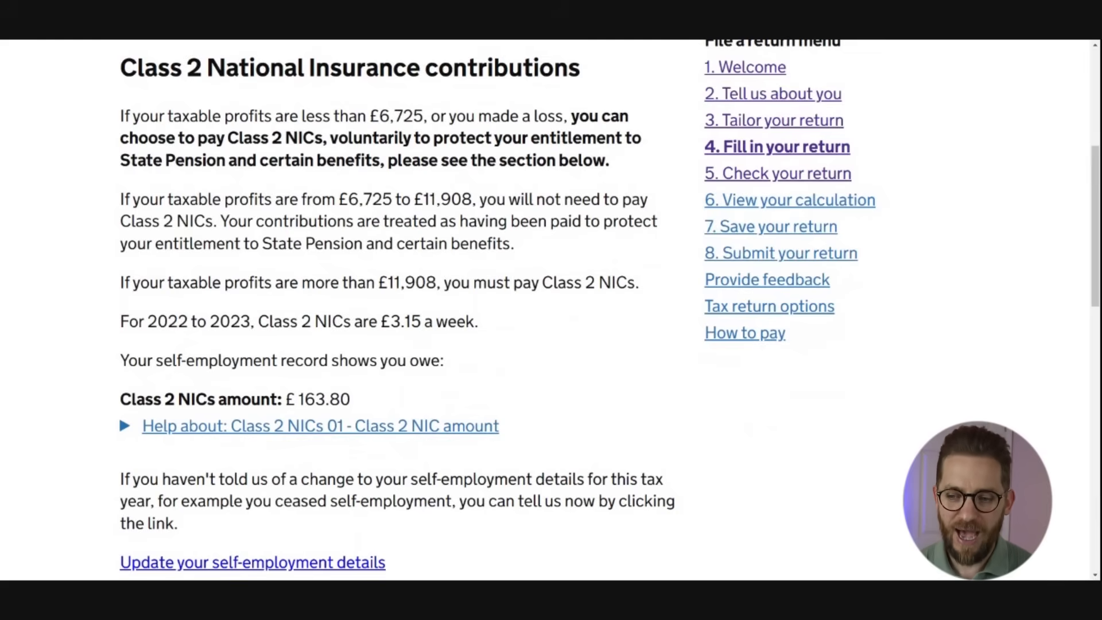
scroll(74, 321, "down", 3)
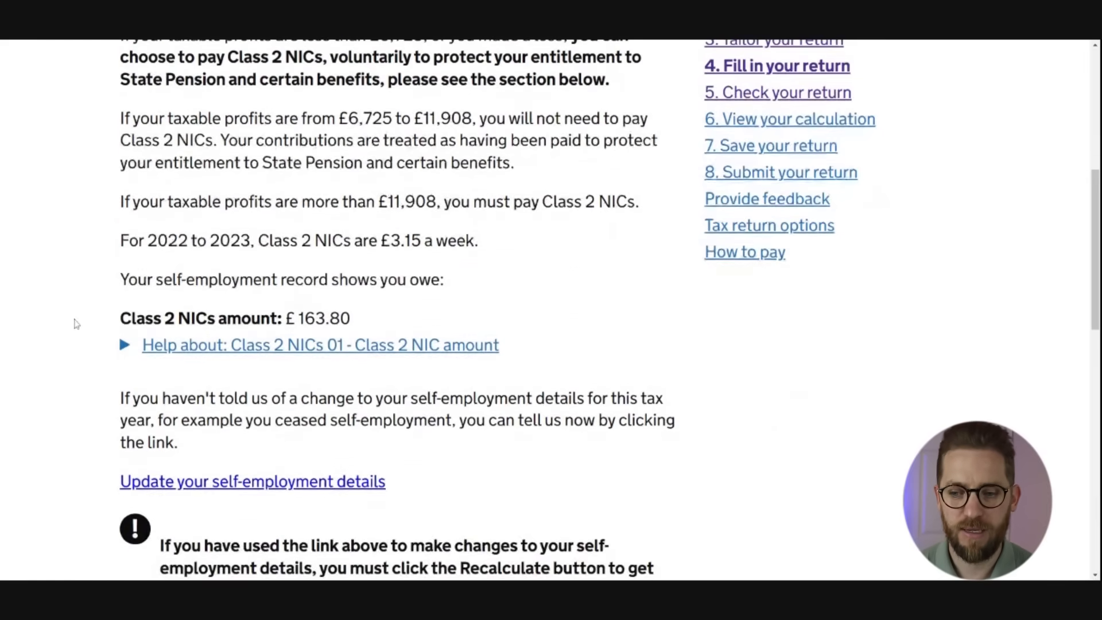
scroll(118, 306, "down", 5)
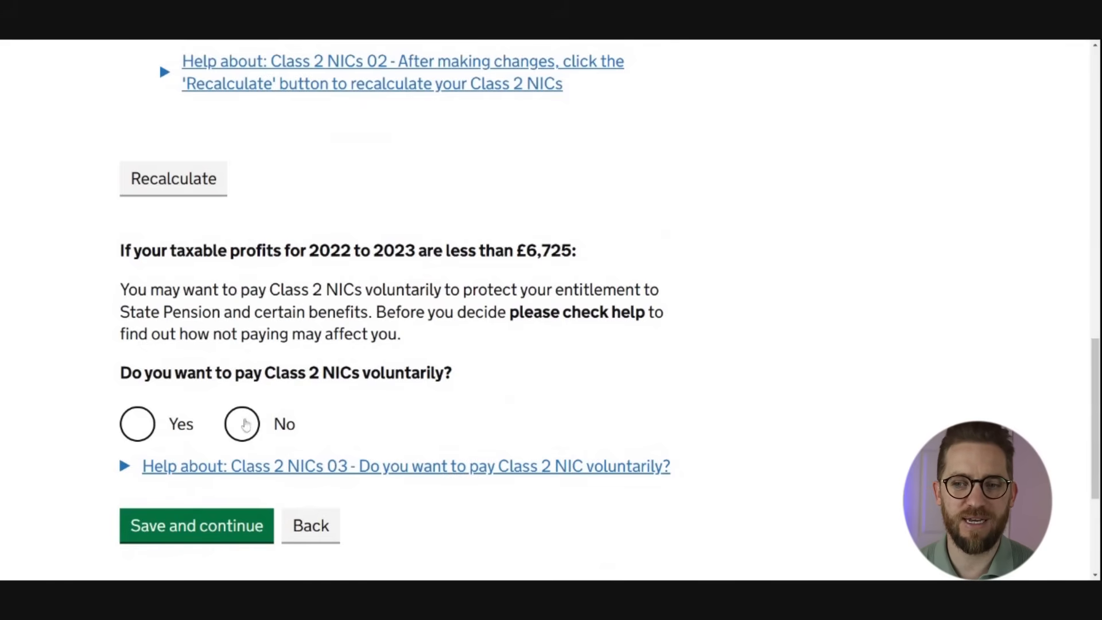
scroll(248, 423, "up", 7)
scroll(248, 423, "up", 1)
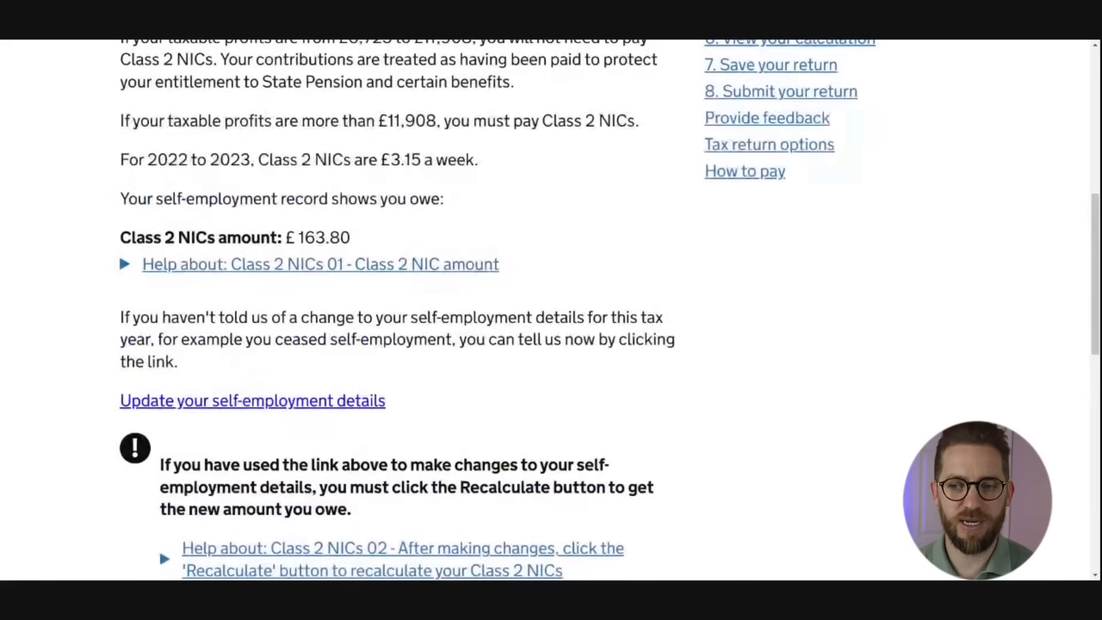
left_click_drag(298, 237, 350, 237)
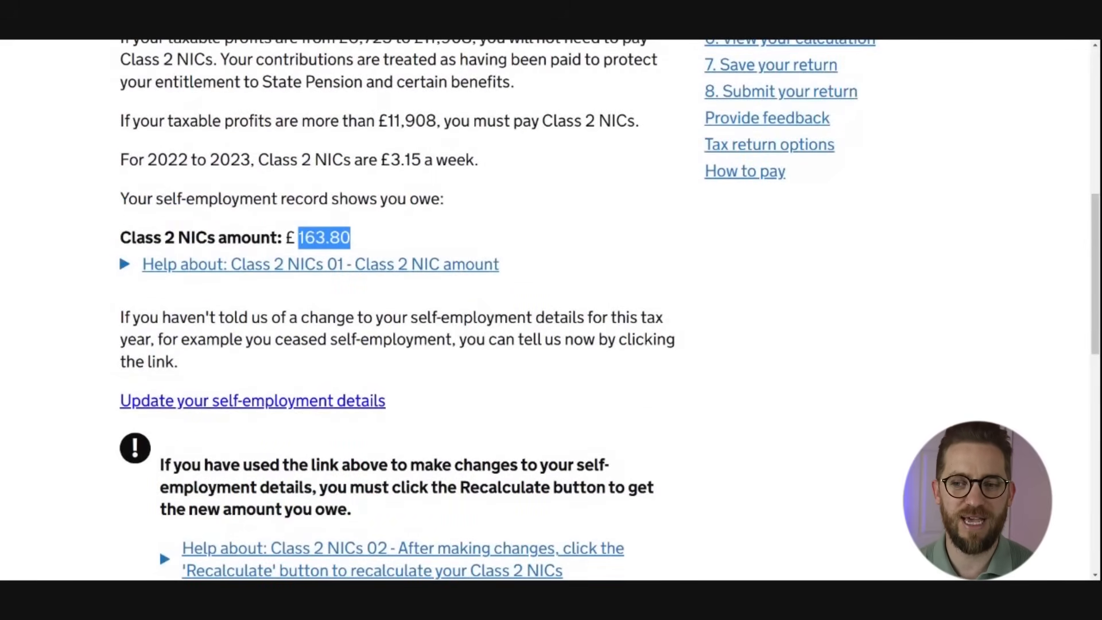
scroll(302, 394, "down", 8)
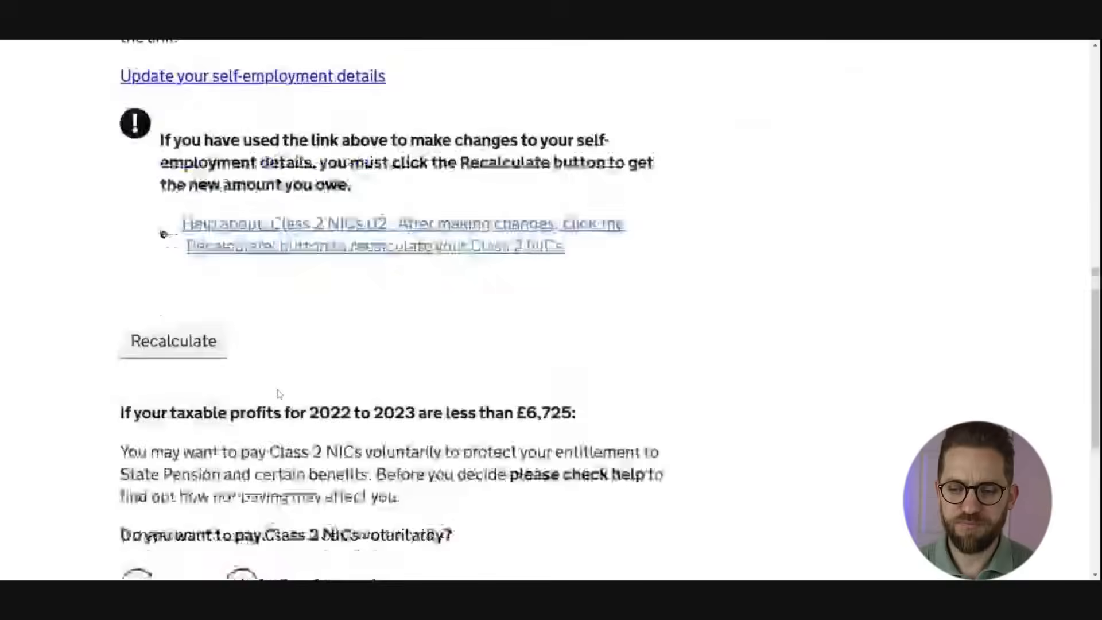
left_click(264, 425)
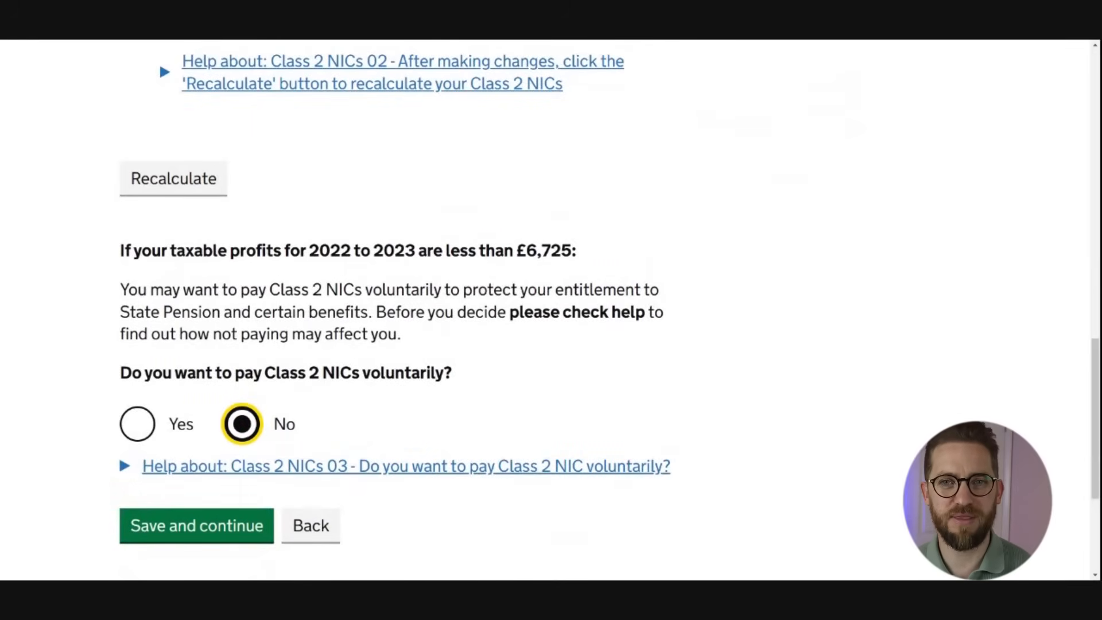
- Check the Class 2 NICs amount owed and the guidance on updating self-employment details, returning to the voluntary payment question
scroll(427, 402, "up", 5)
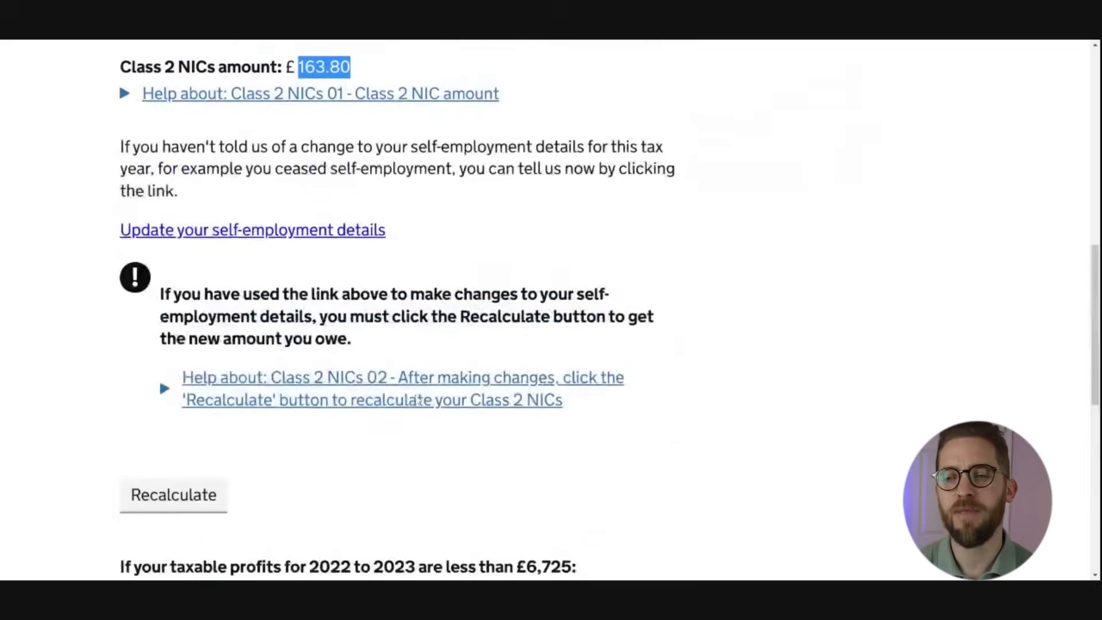
left_click(441, 194)
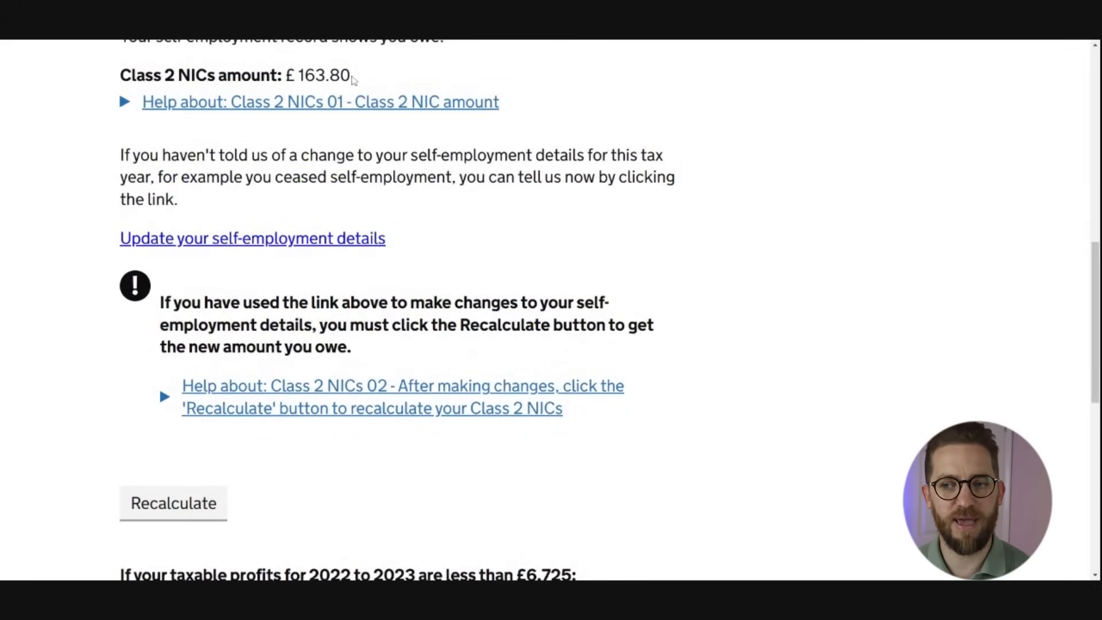
left_click_drag(354, 76, 296, 75)
left_click(340, 170)
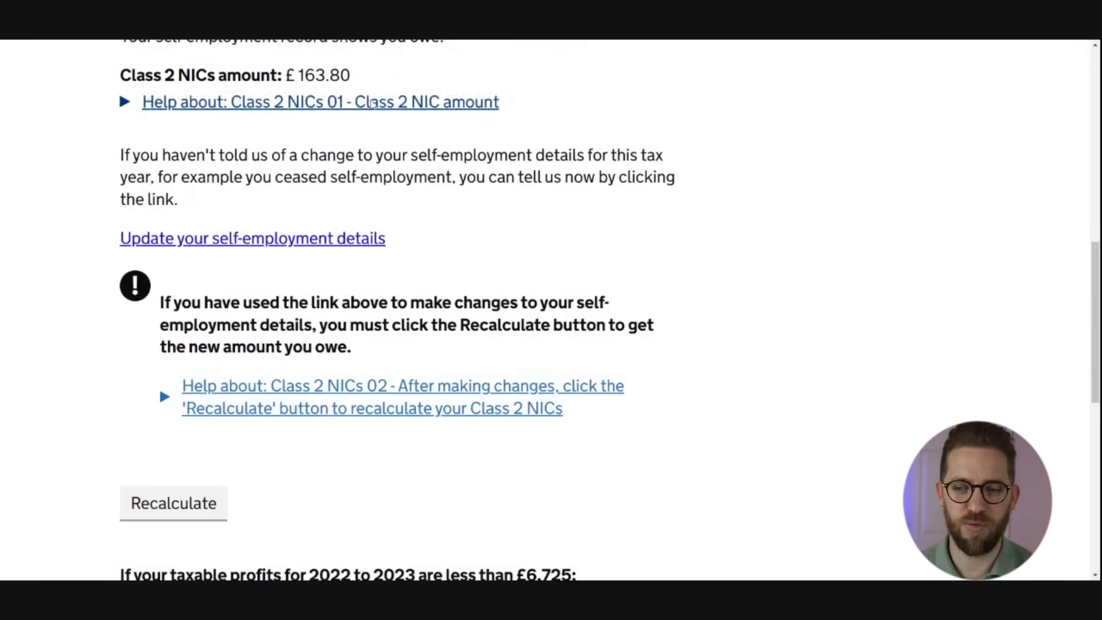
scroll(369, 239, "down", 5)
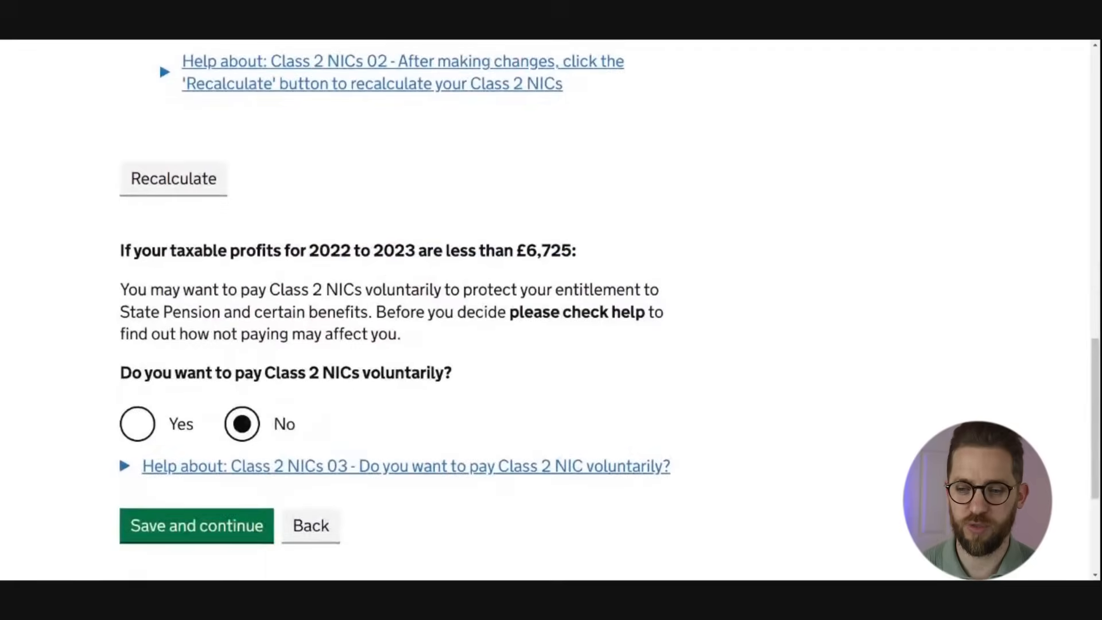
- Save the Class 2 NICs answer, and answer Yes that the earlier years' underpaid tax figure is correct, saving to continue
left_click(235, 530)
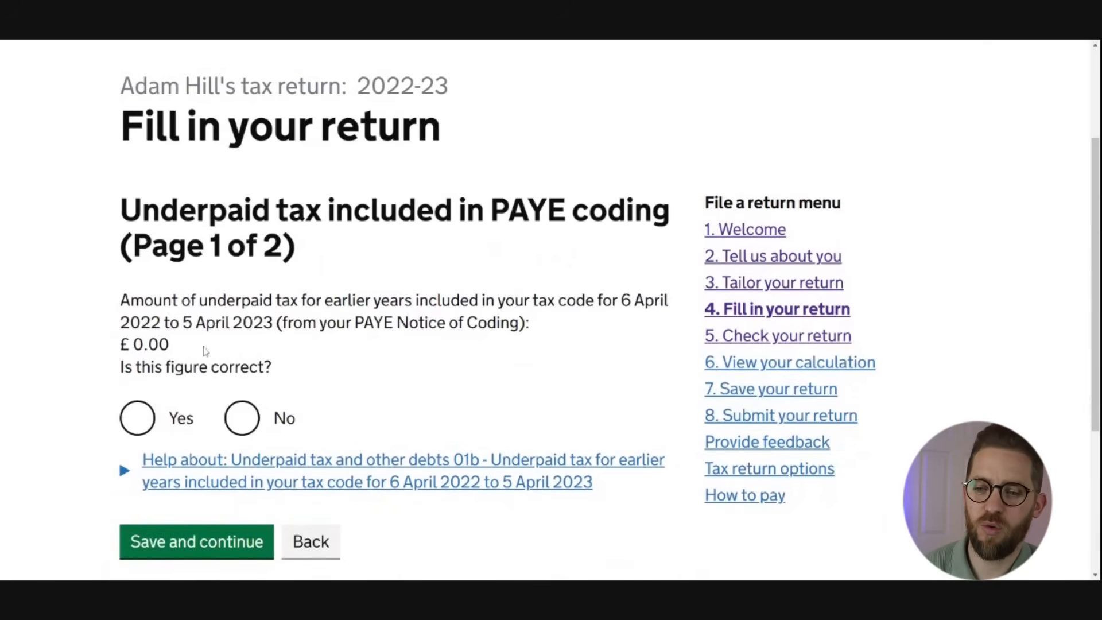
left_click_drag(120, 346, 169, 346)
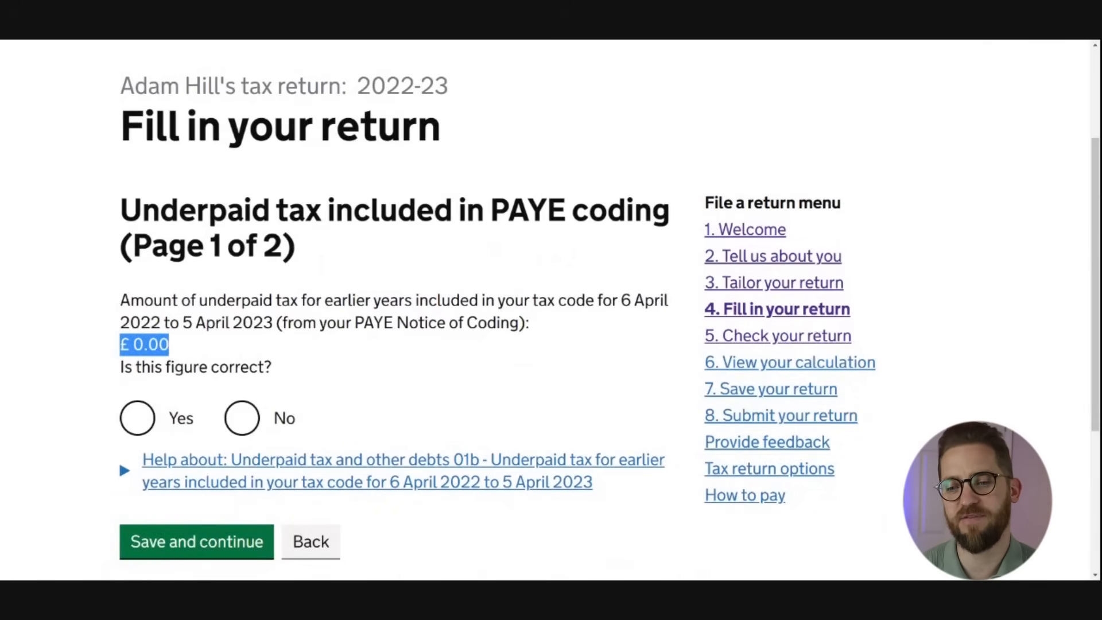
left_click(210, 374)
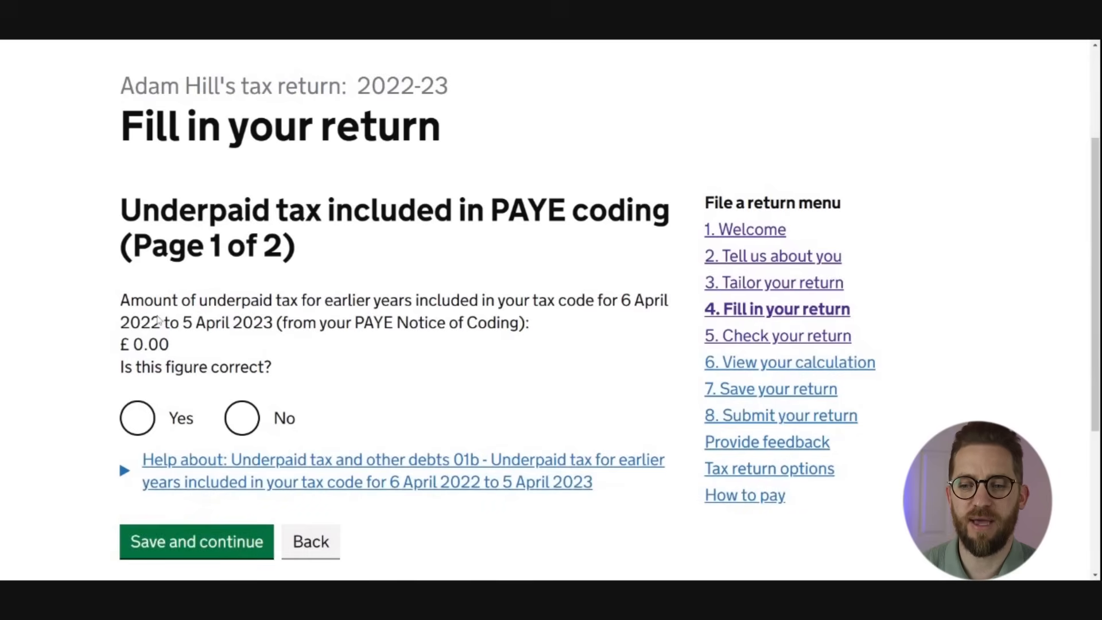
left_click_drag(120, 304, 661, 305)
left_click(567, 330)
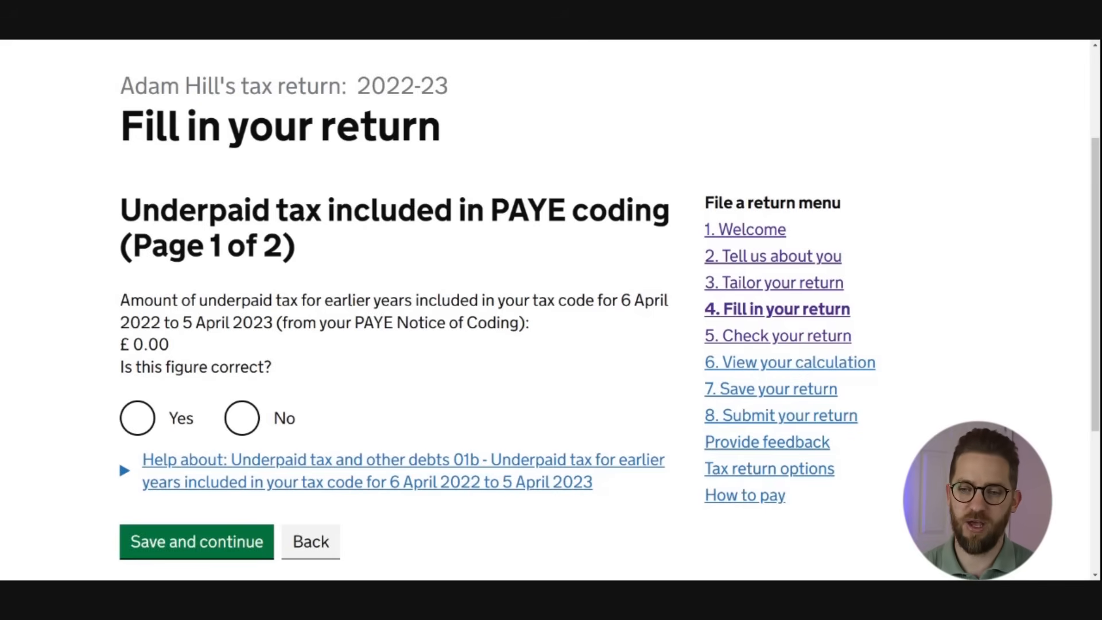
left_click_drag(130, 345, 159, 344)
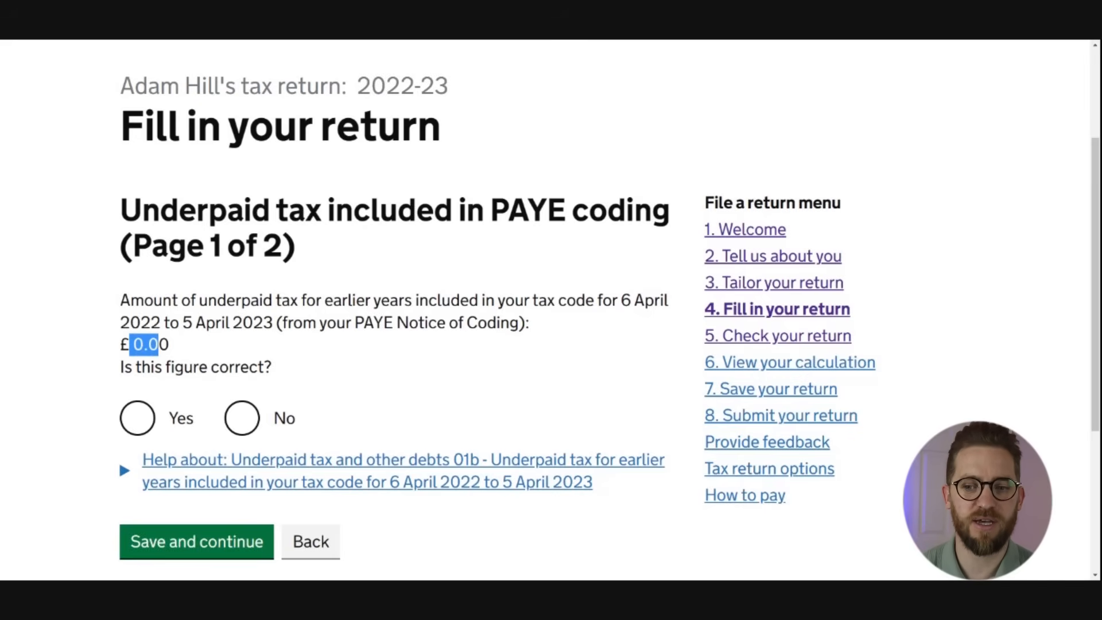
left_click(147, 424)
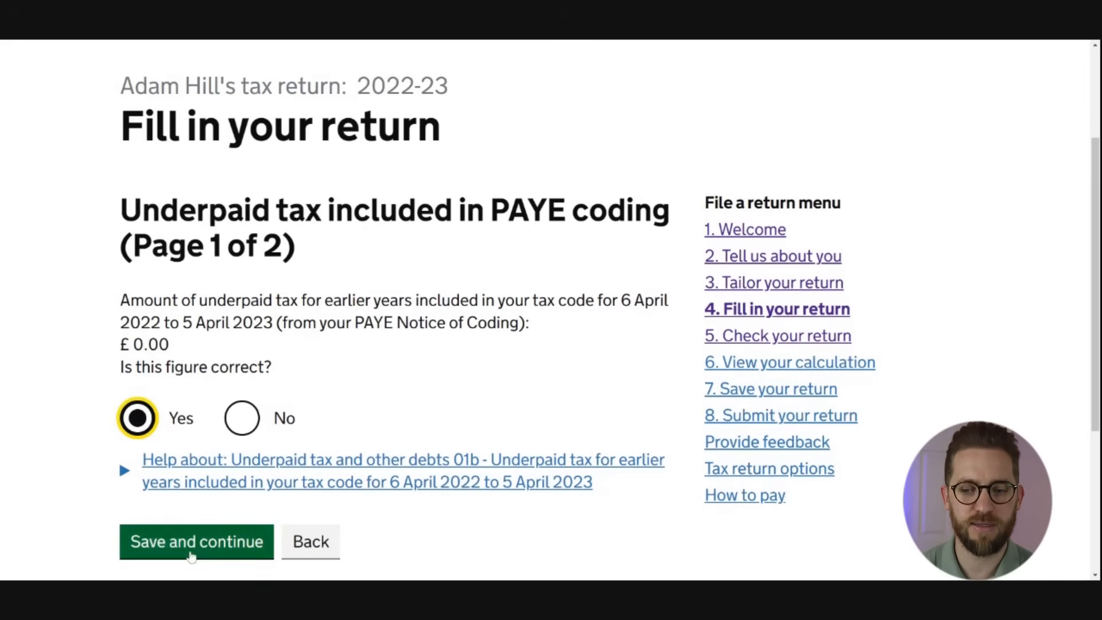
left_click(201, 554)
- Answer Yes that the estimated 2022-23 underpaid tax figure for the 2023-24 PAYE code is correct, and save to continue
scroll(204, 554, "down", 1)
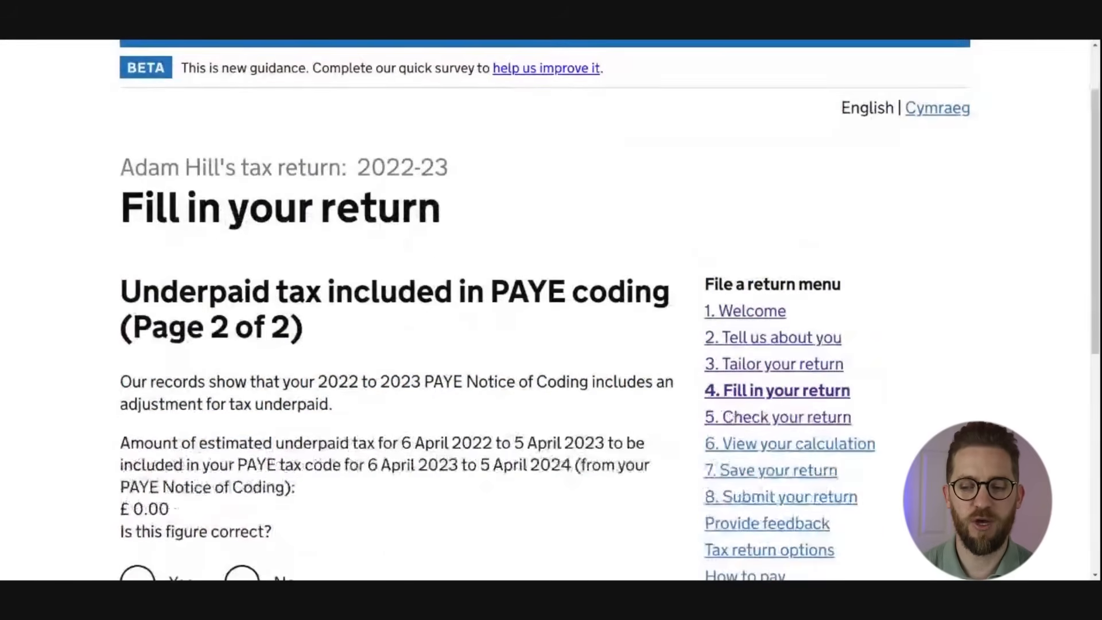
scroll(204, 516, "down", 3)
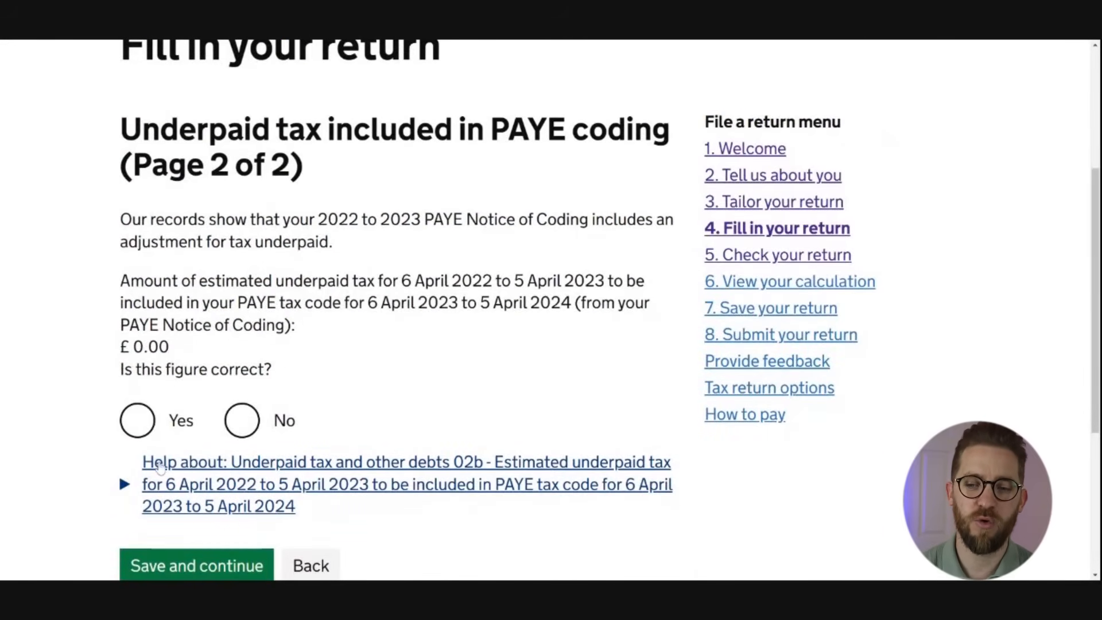
left_click(140, 428)
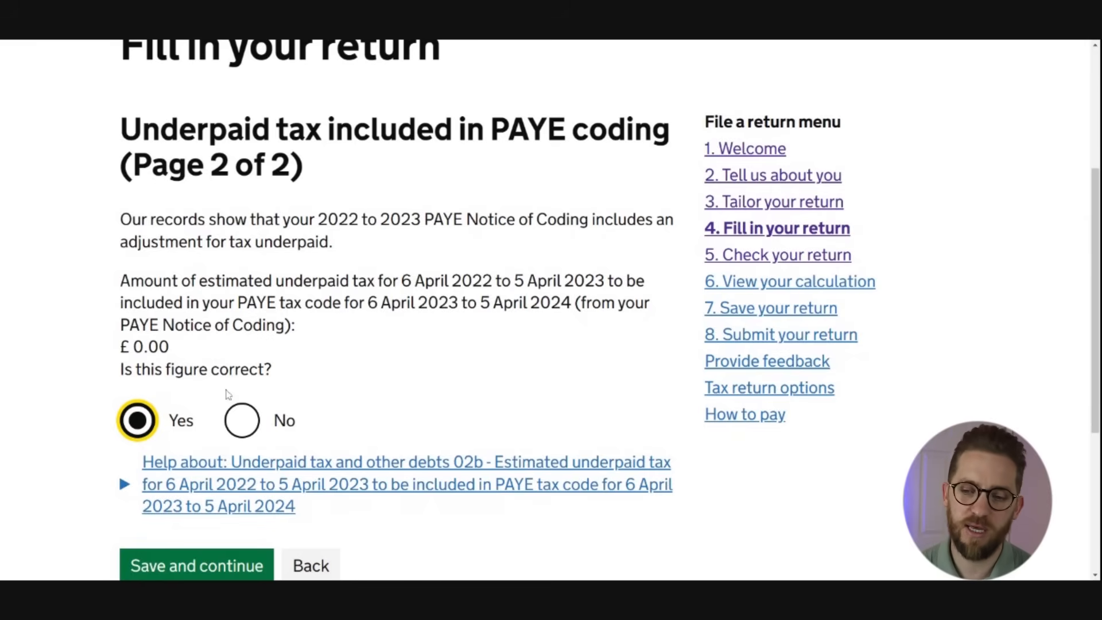
scroll(314, 419, "down", 1)
left_click(239, 485)
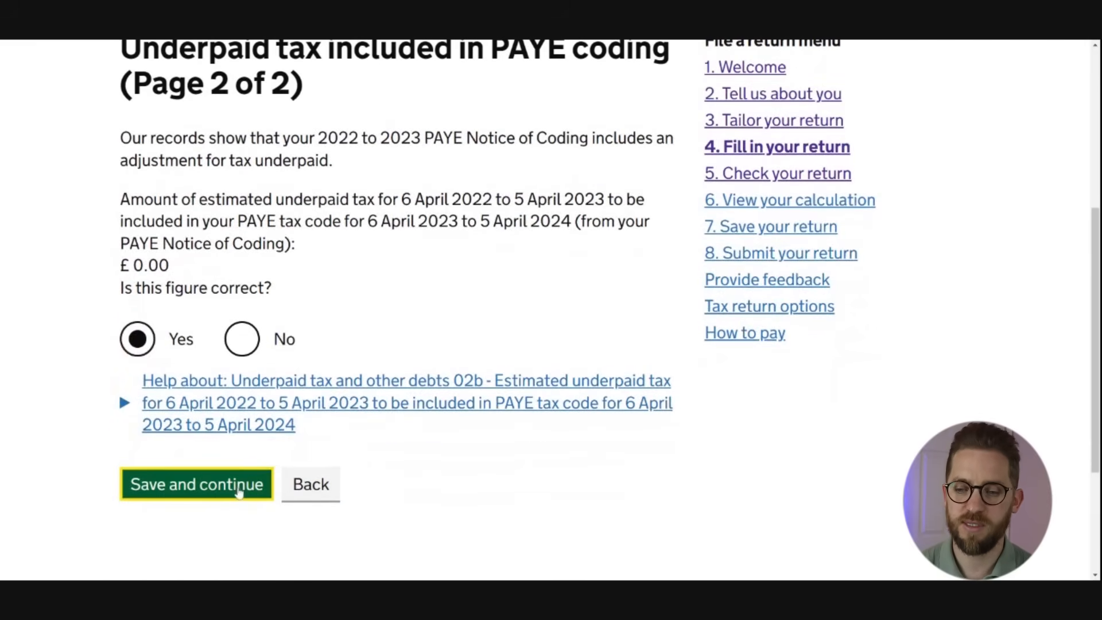
- Enter 0 as the outstanding debt included in the 2022-23 tax code, and save to continue to Overpaid tax
scroll(239, 490, "down", 2)
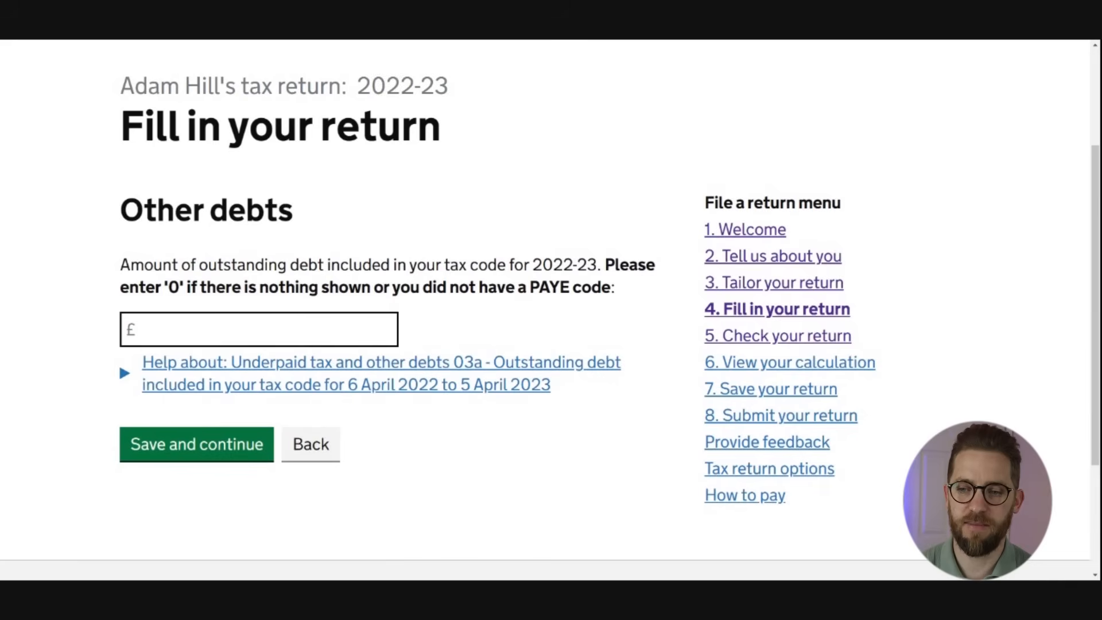
left_click(258, 329)
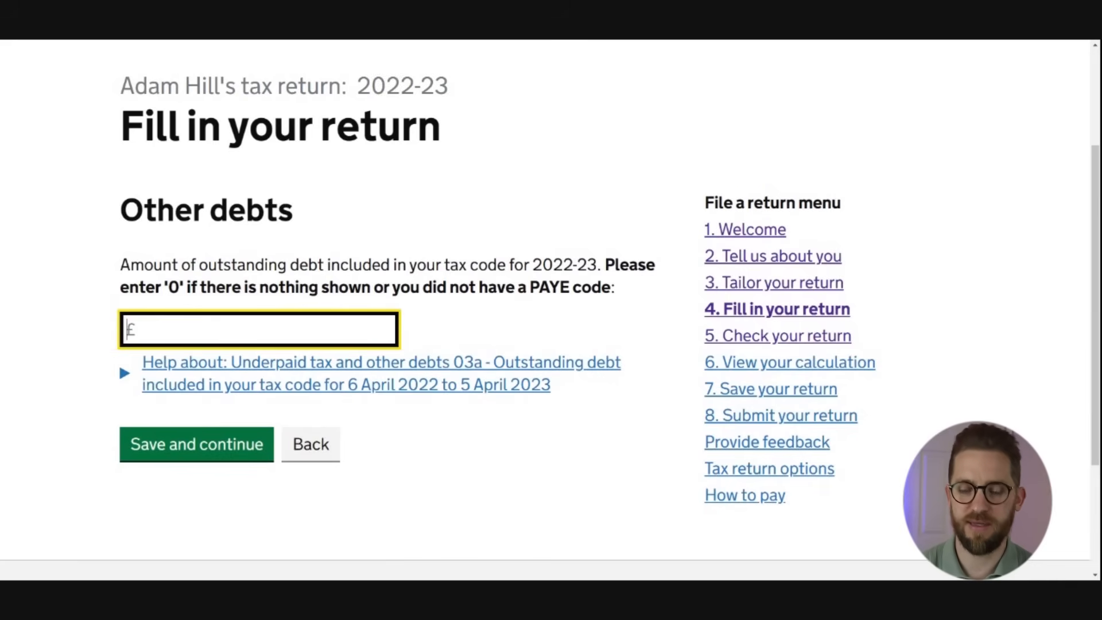
type("0")
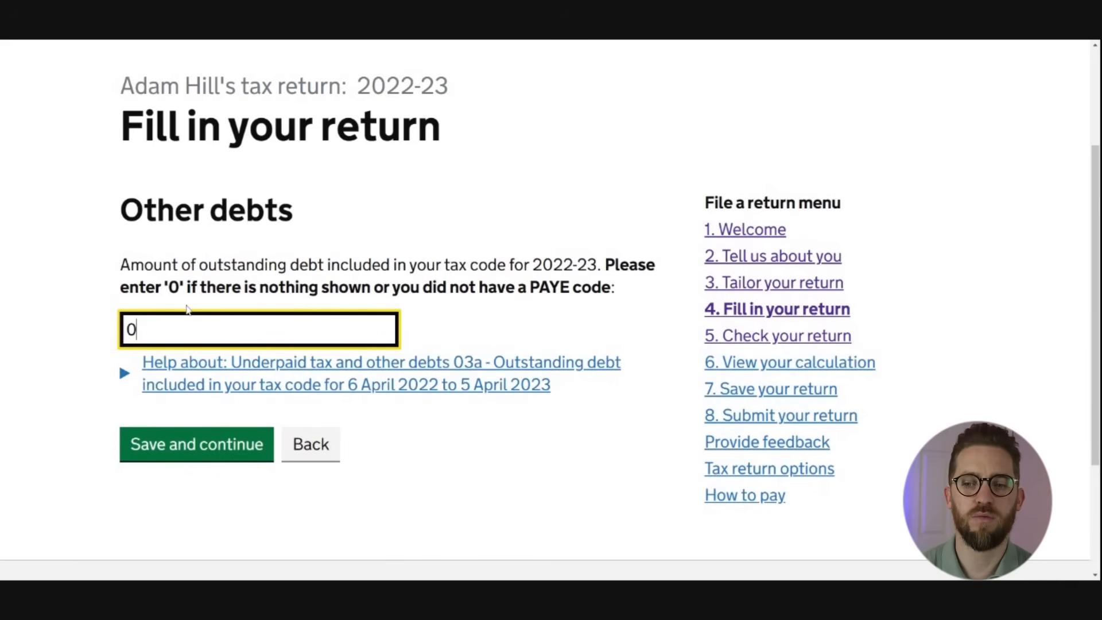
left_click(230, 453)
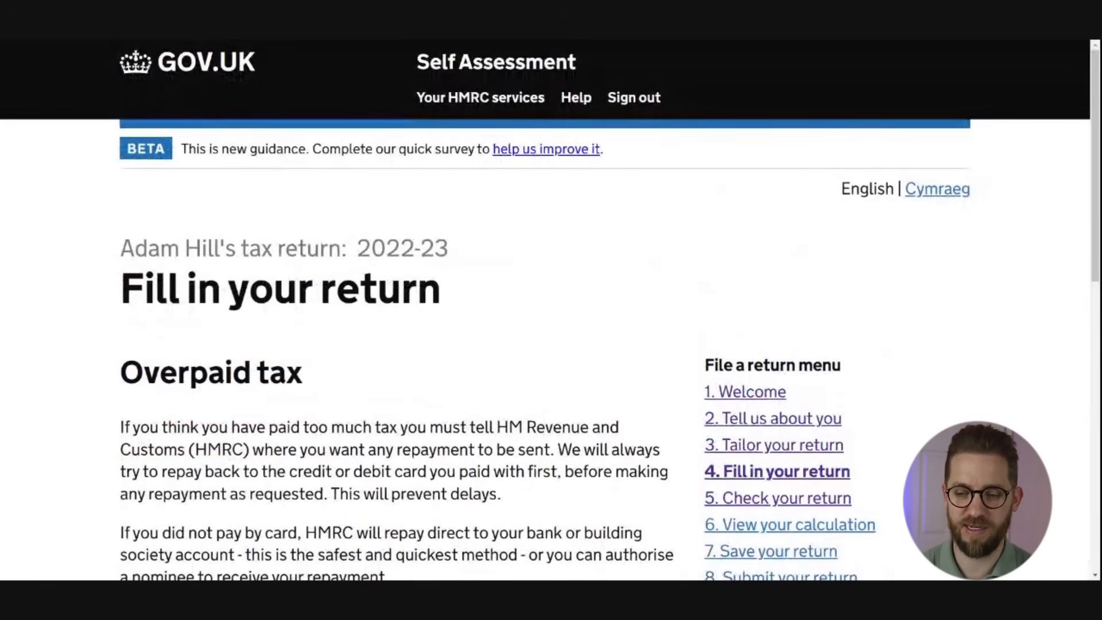
- Review the overpaid tax guidance, try the repayment recipient options, and save with Yourself selected to open the bank details
scroll(303, 478, "down", 4)
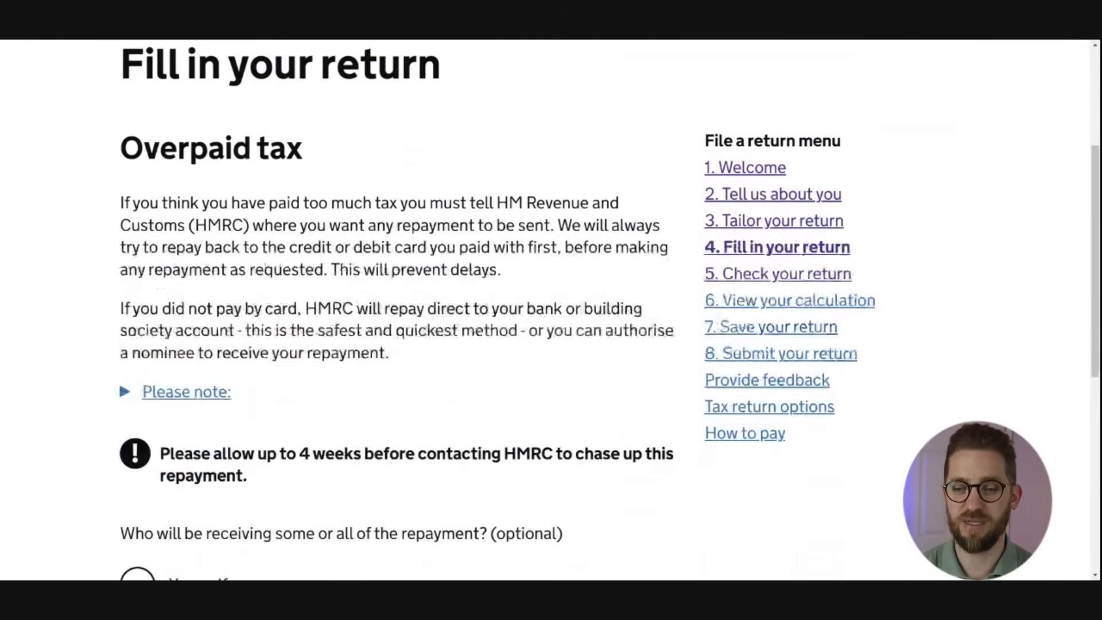
scroll(310, 462, "down", 1)
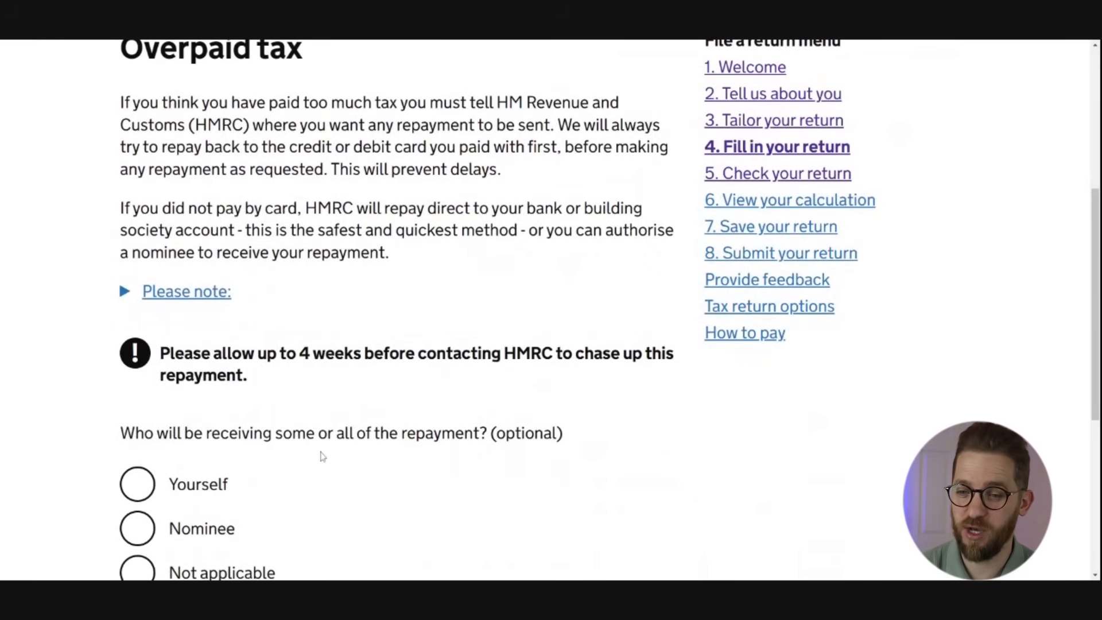
scroll(262, 458, "down", 2)
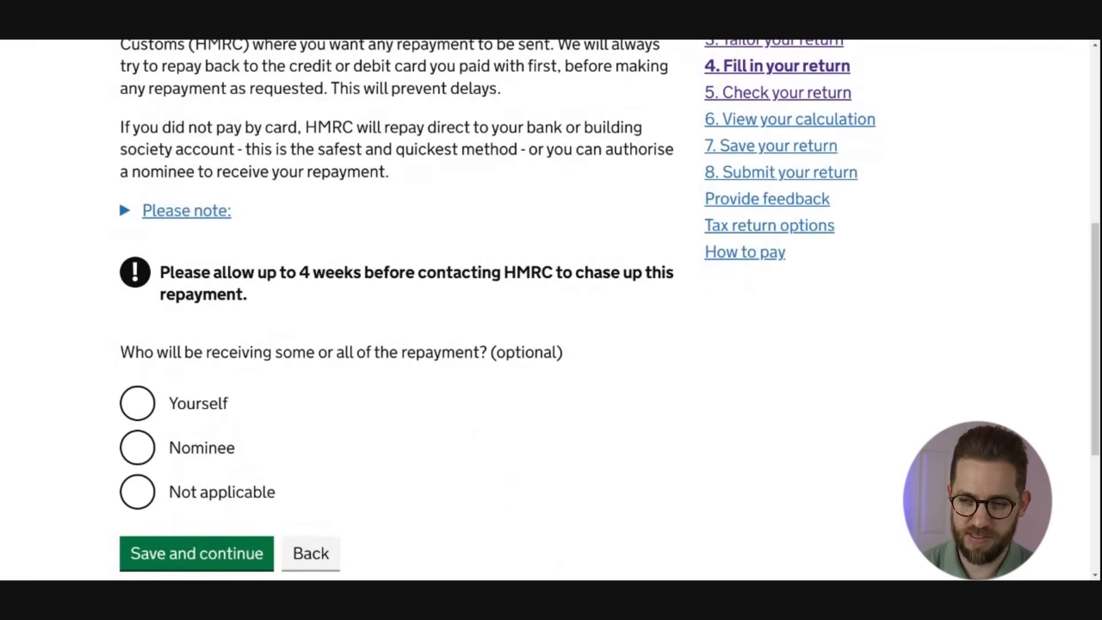
scroll(195, 422, "down", 2)
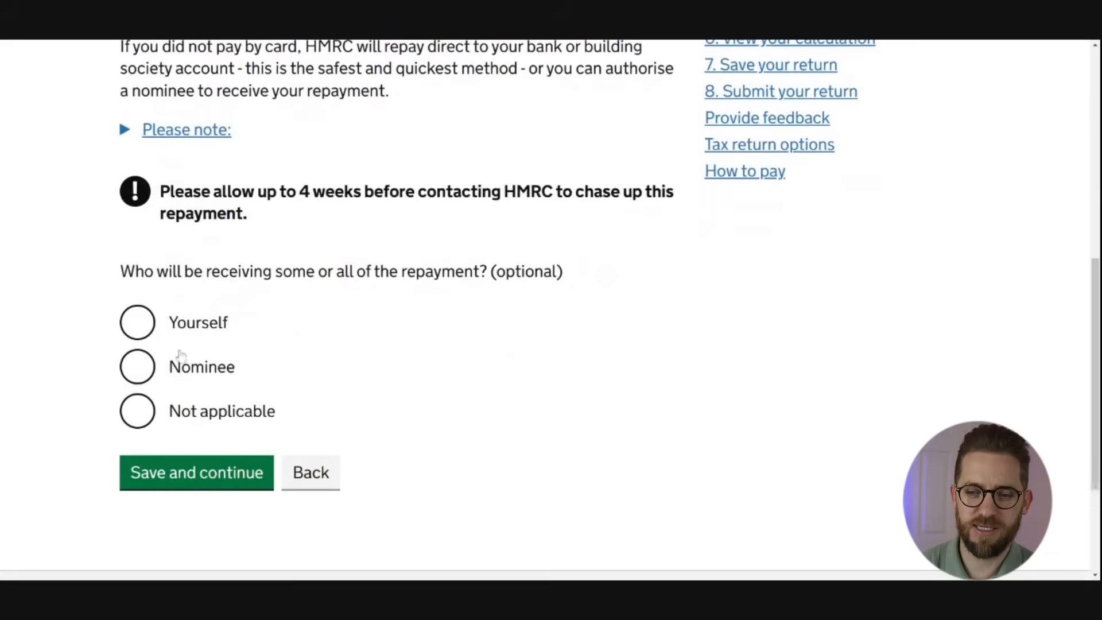
left_click(148, 326)
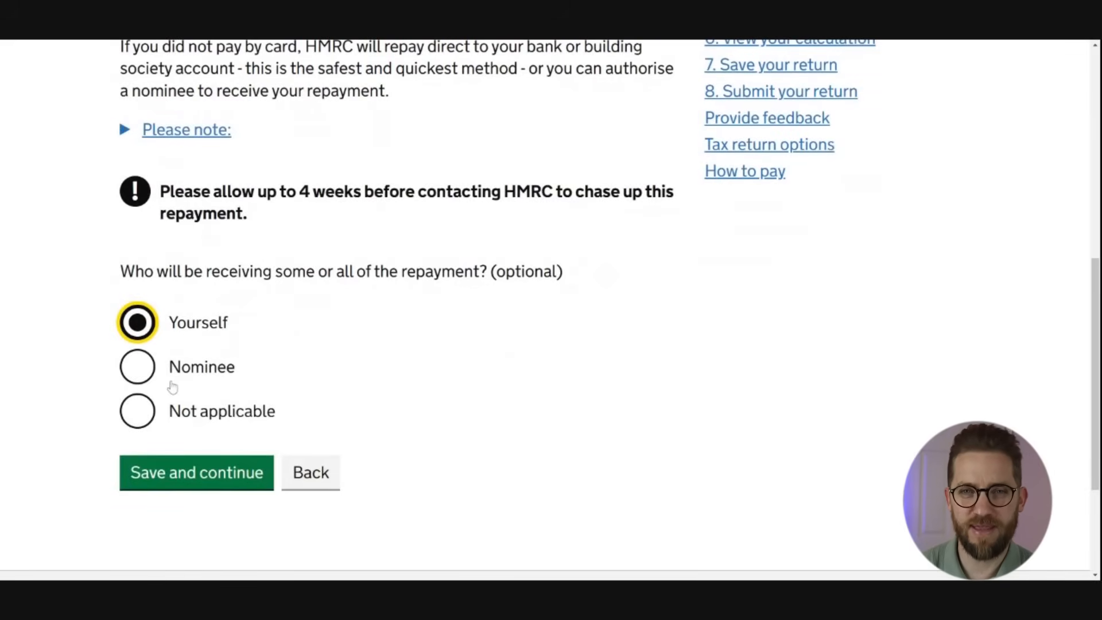
left_click(148, 371)
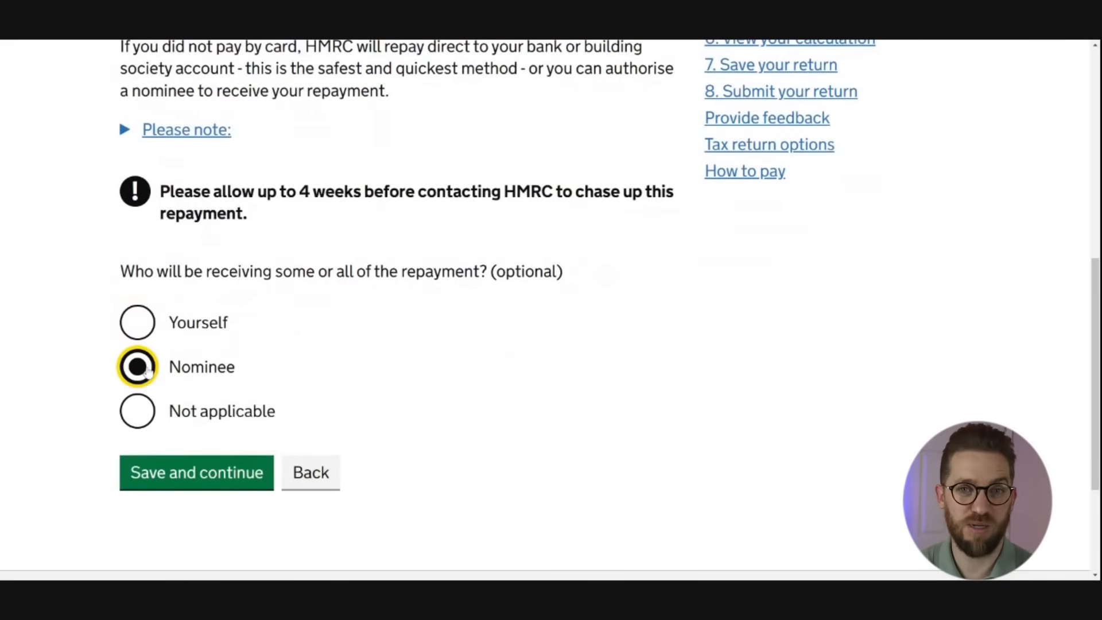
left_click(147, 333)
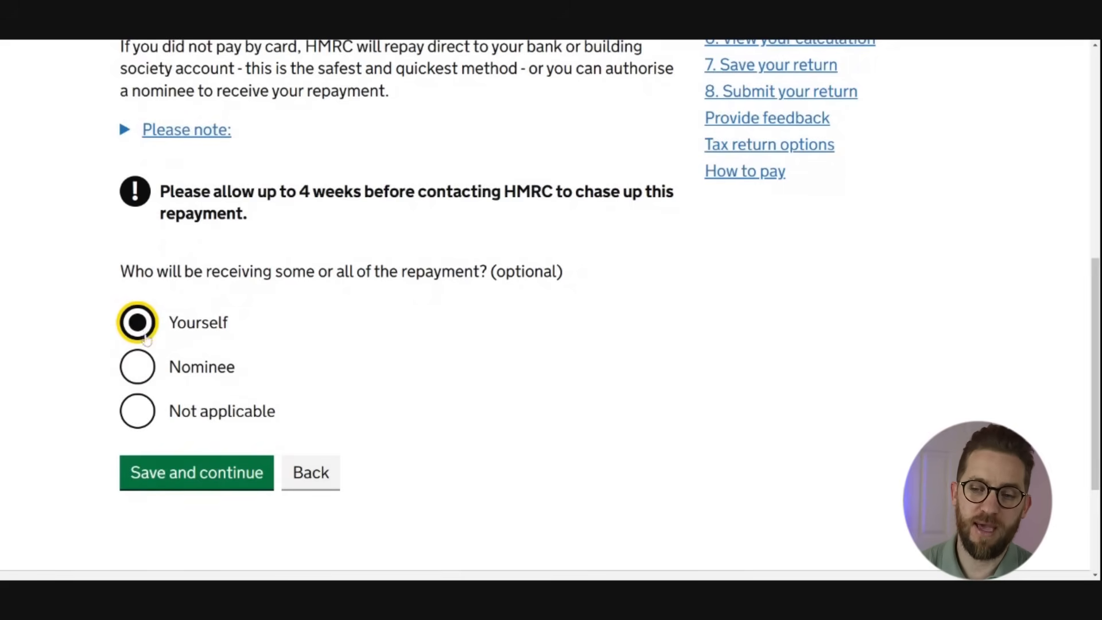
left_click(137, 418)
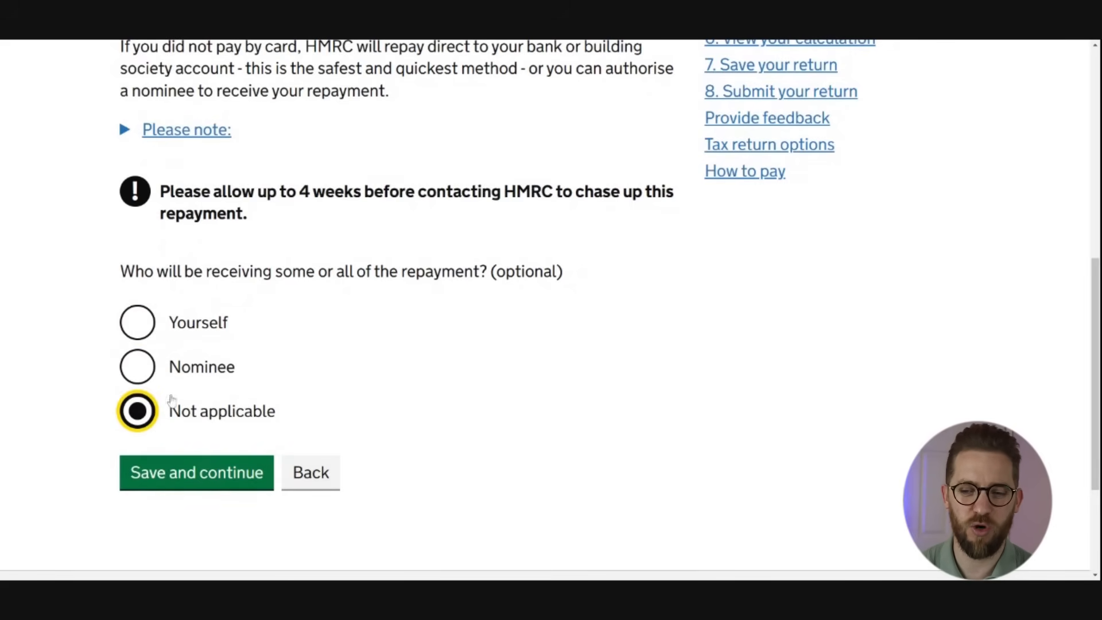
left_click(146, 325)
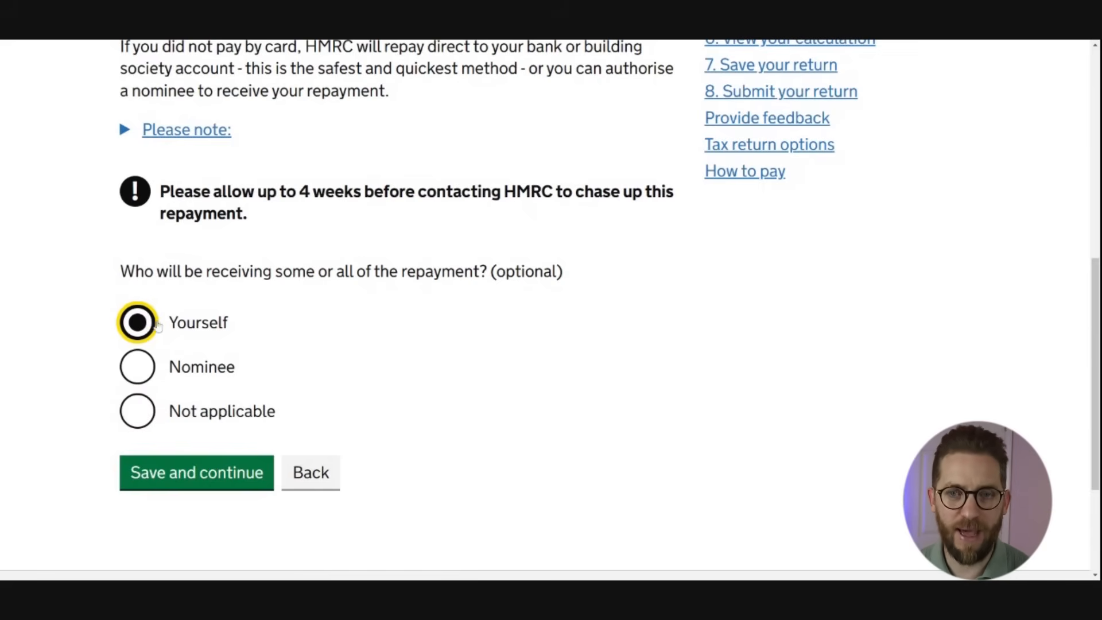
left_click(220, 481)
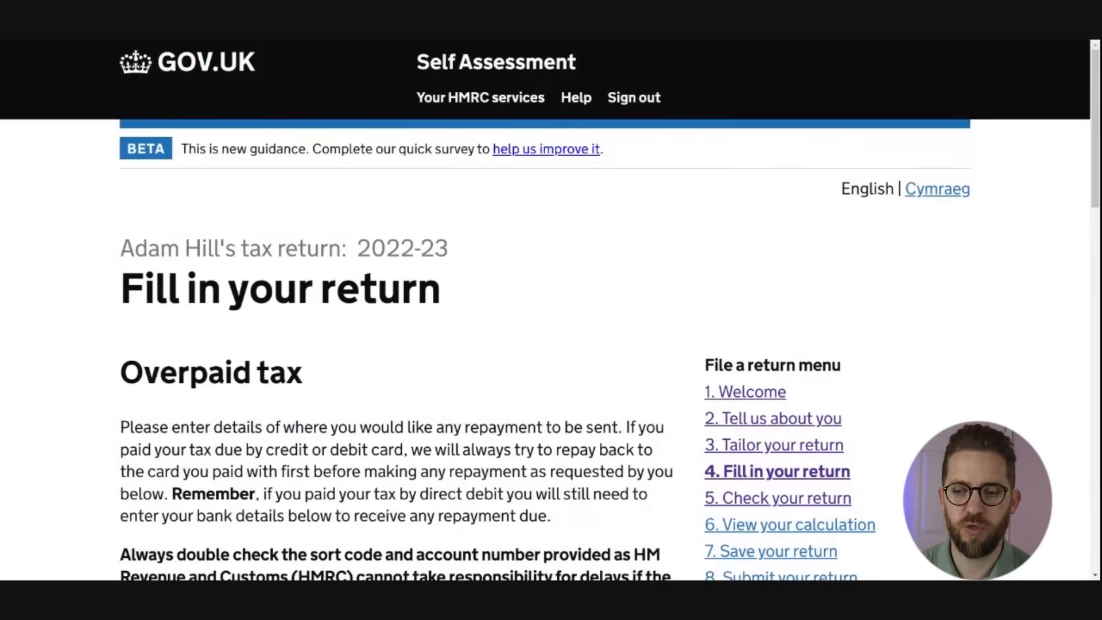
- Look through the repayment bank details form, trying and clearing the option for not having a bank or building society account
scroll(419, 450, "down", 12)
scroll(419, 450, "down", 3)
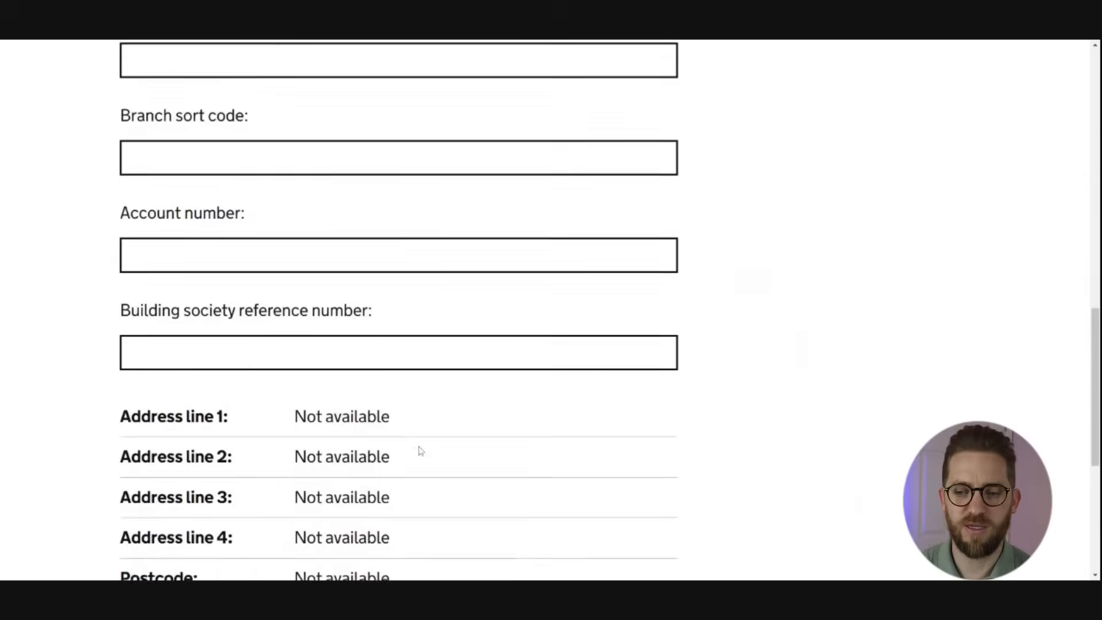
scroll(419, 450, "up", 8)
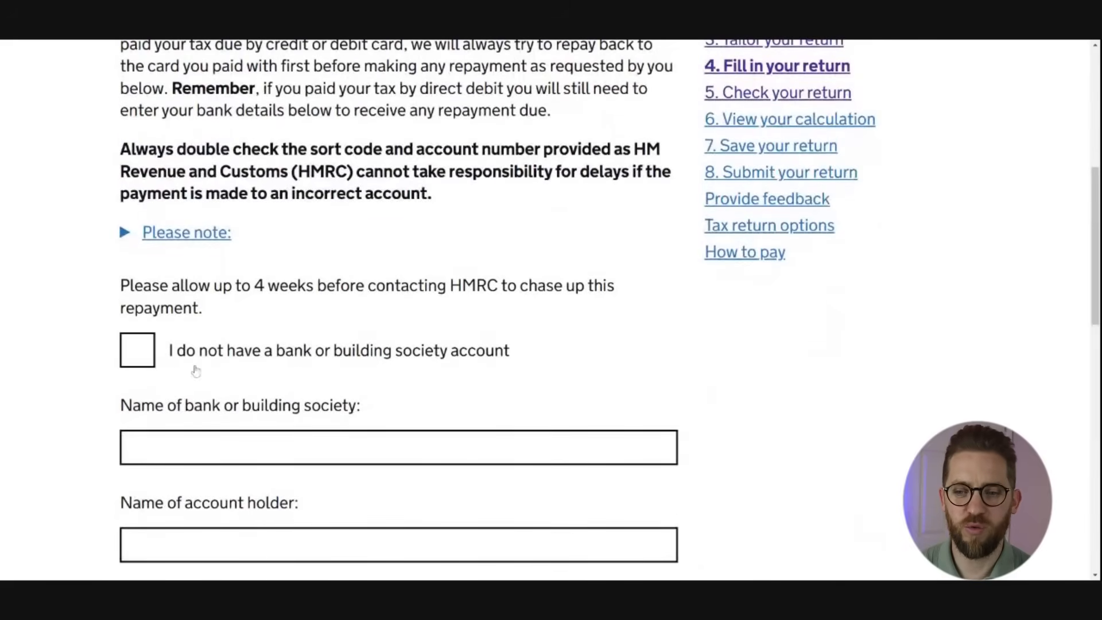
left_click(148, 355)
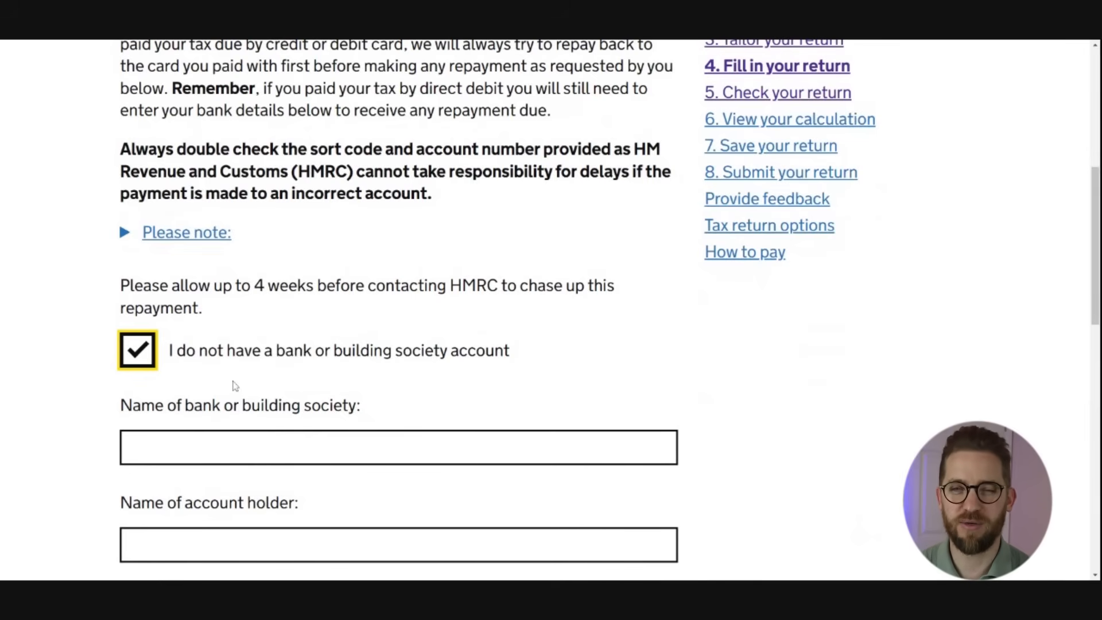
left_click(144, 353)
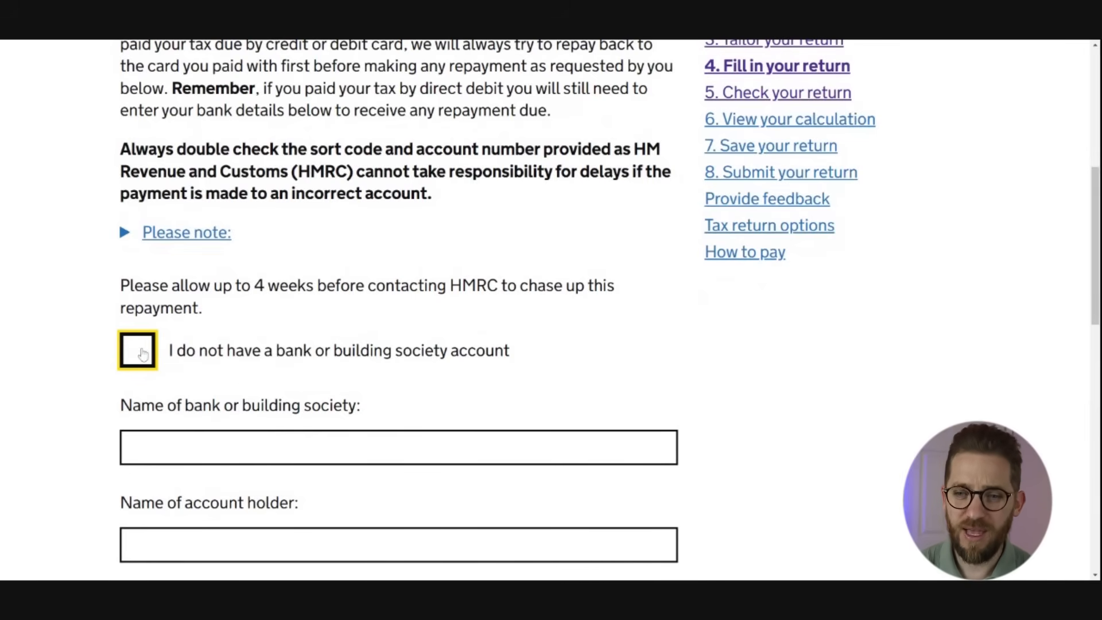
scroll(220, 385, "down", 10)
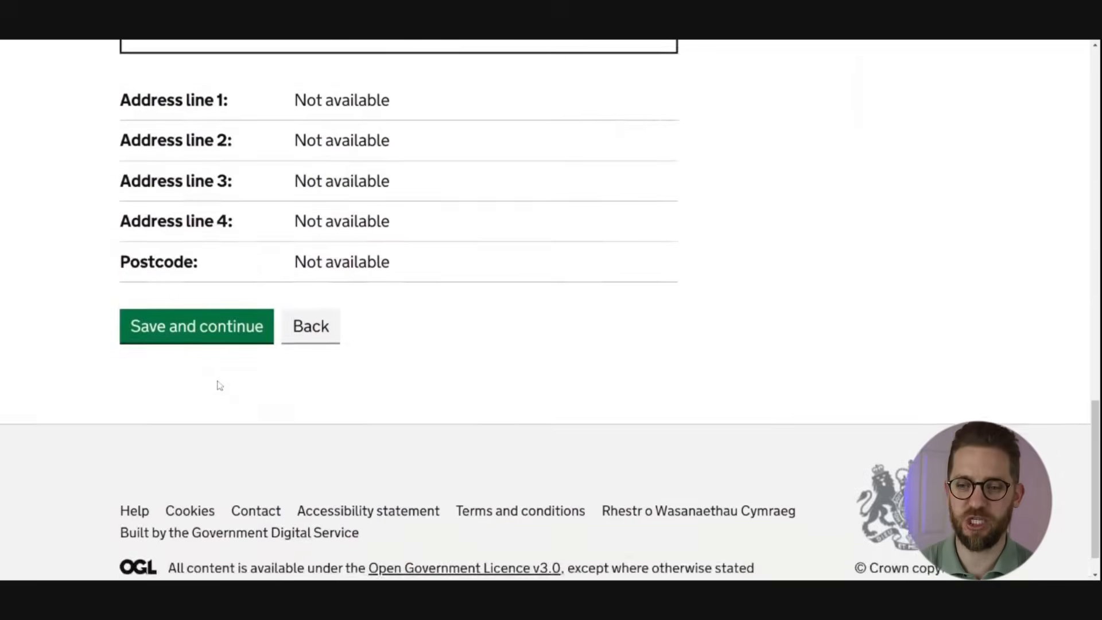
- Return to the repayment recipient question, change the answer to Not applicable, and save to continue
left_click(306, 325)
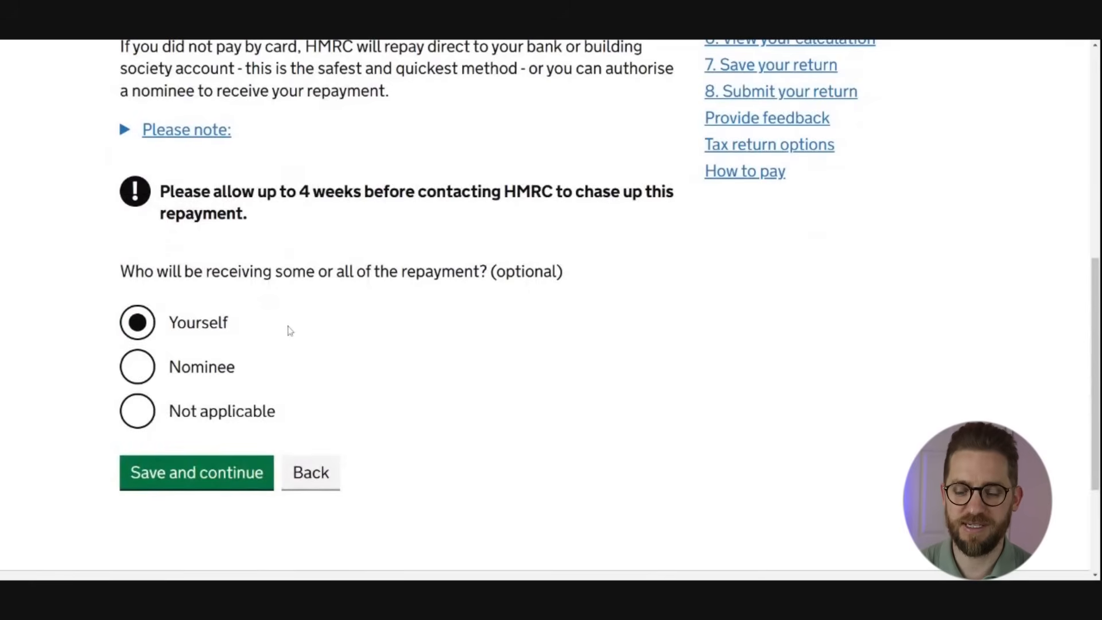
left_click(171, 418)
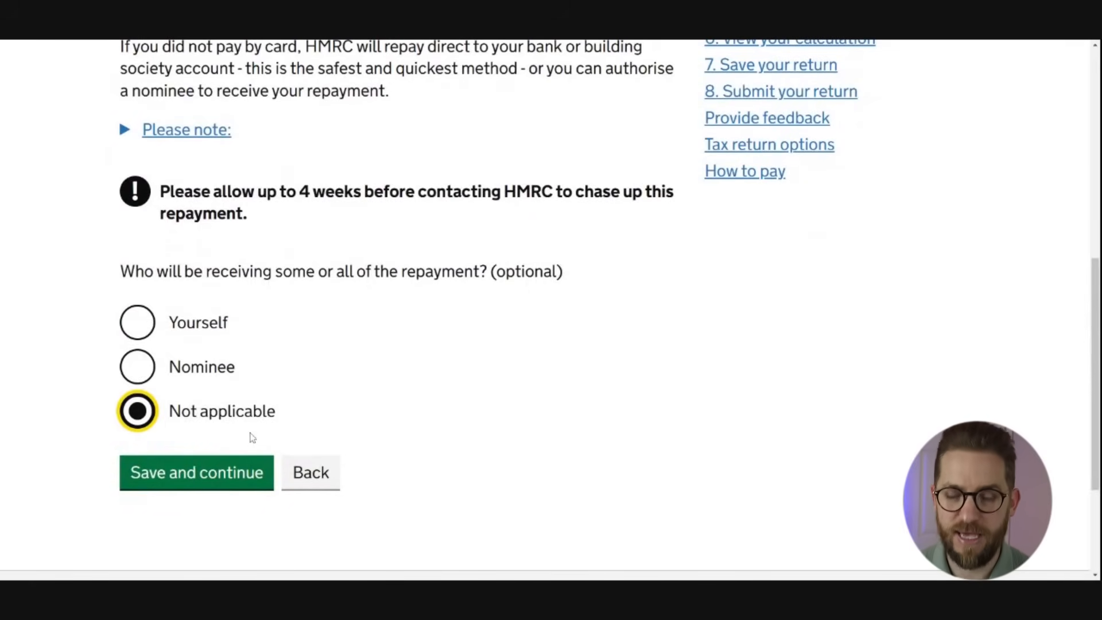
left_click(240, 481)
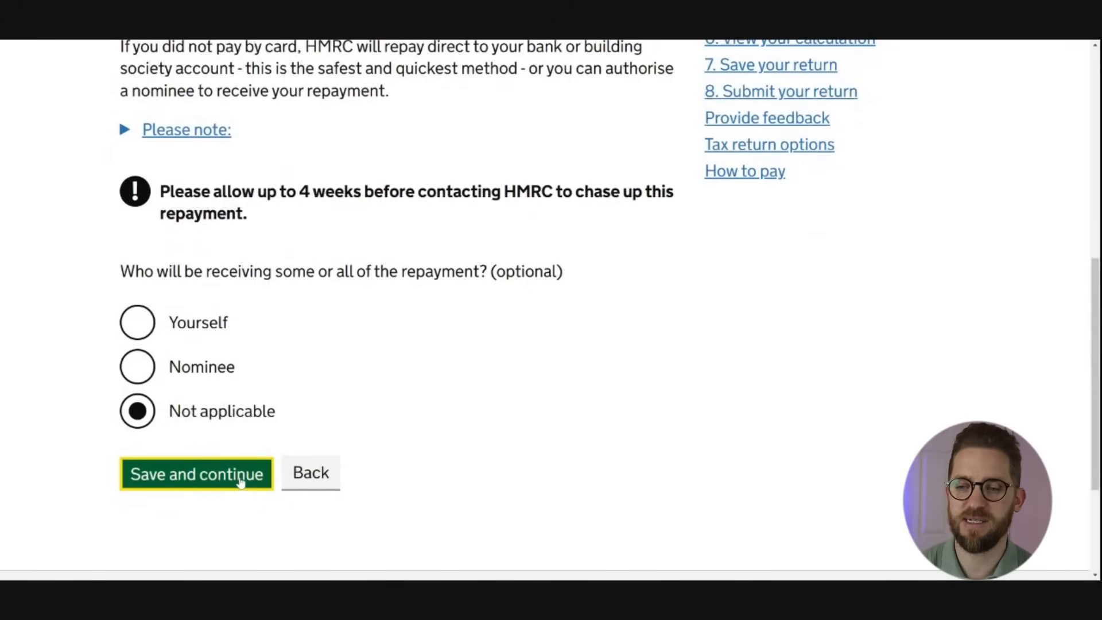
- Review the underpaid tax conditions and answer No to collecting the 2022-23 tax and Class 4 NICs through the 2024-25 PAYE tax code
scroll(240, 481, "down", 4)
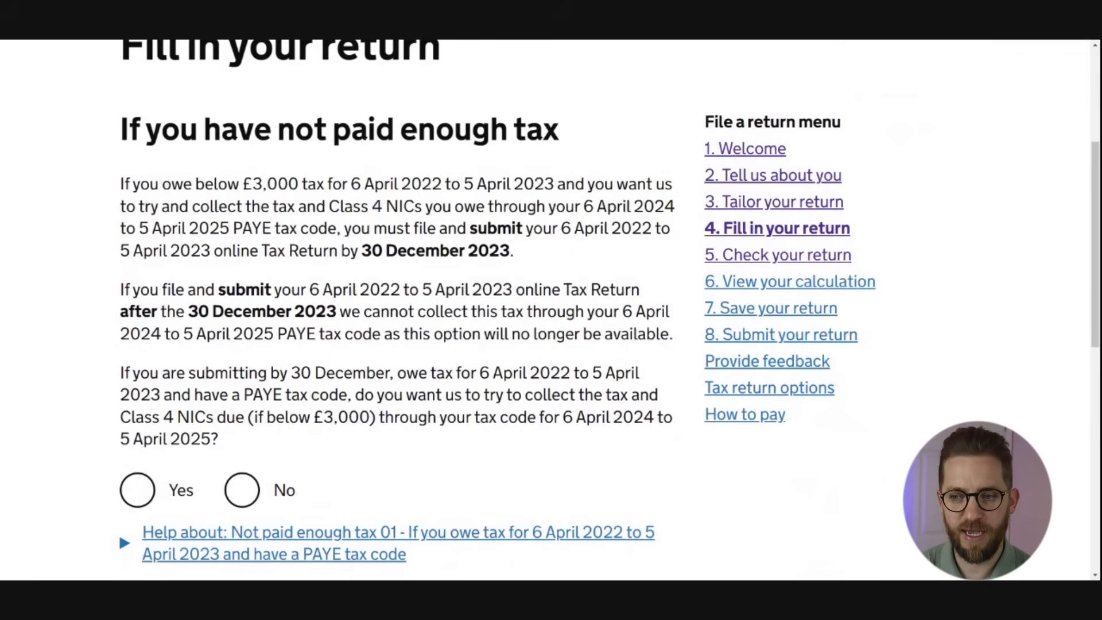
left_click_drag(362, 251, 509, 251)
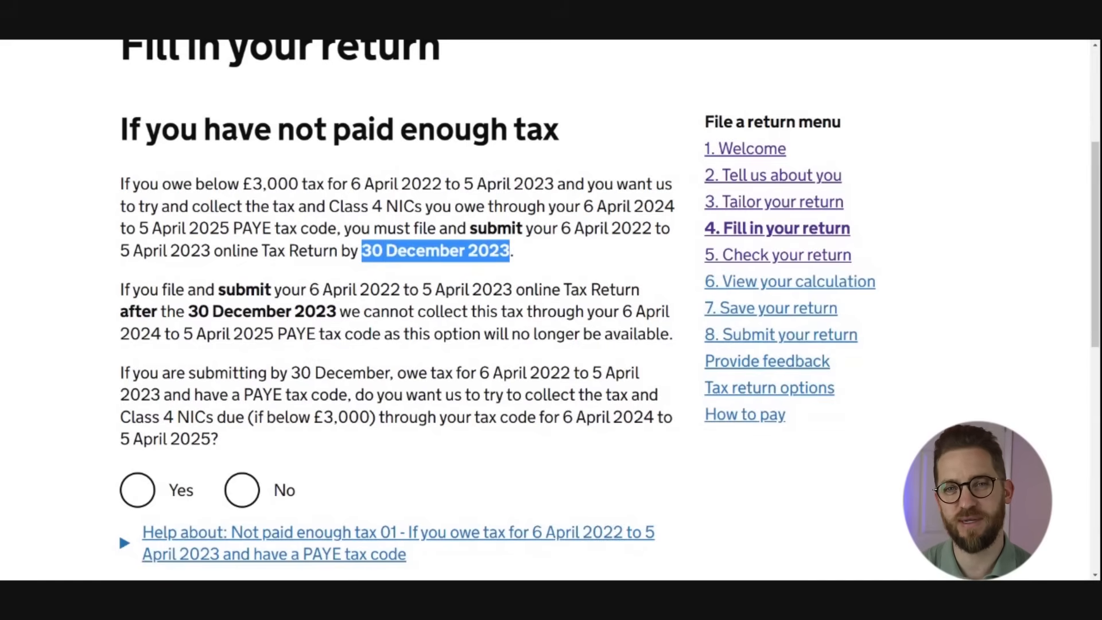
left_click(509, 251)
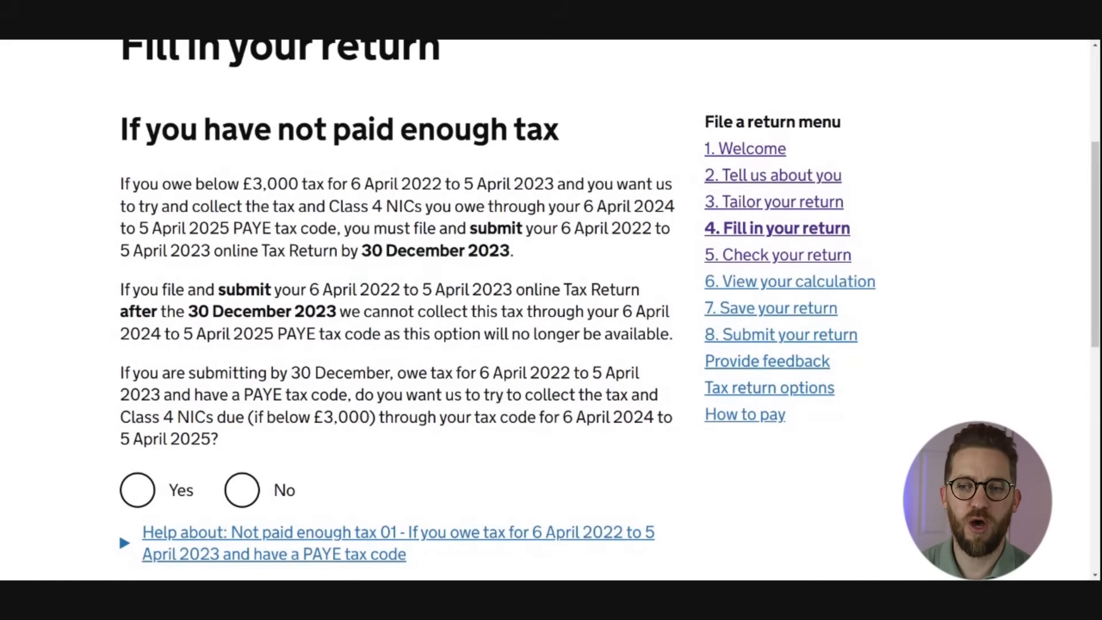
left_click_drag(120, 184, 300, 183)
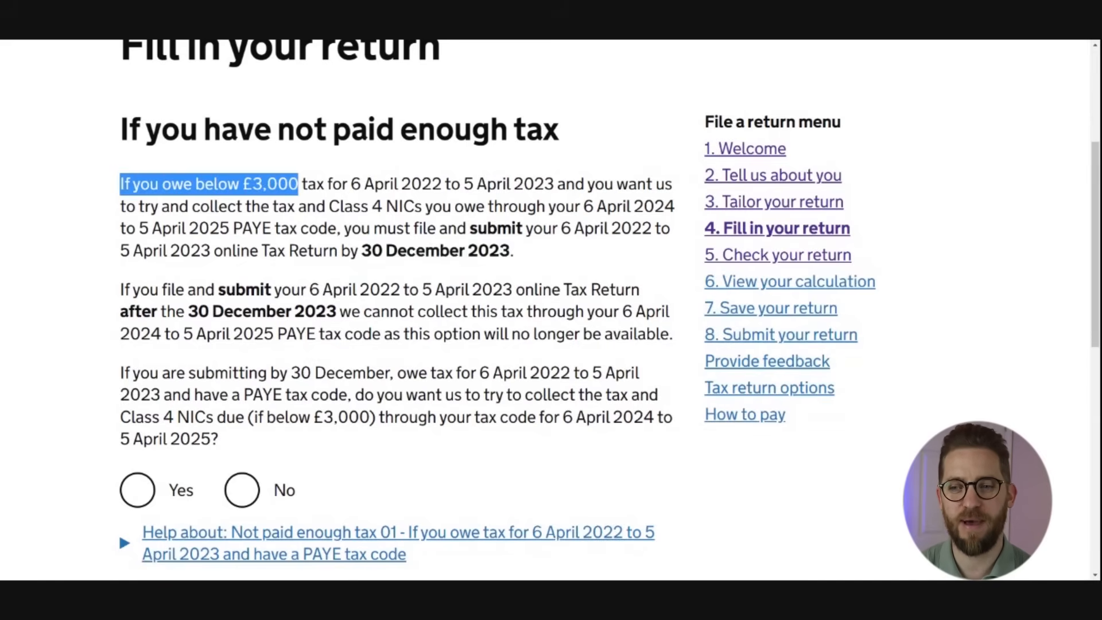
left_click(299, 183)
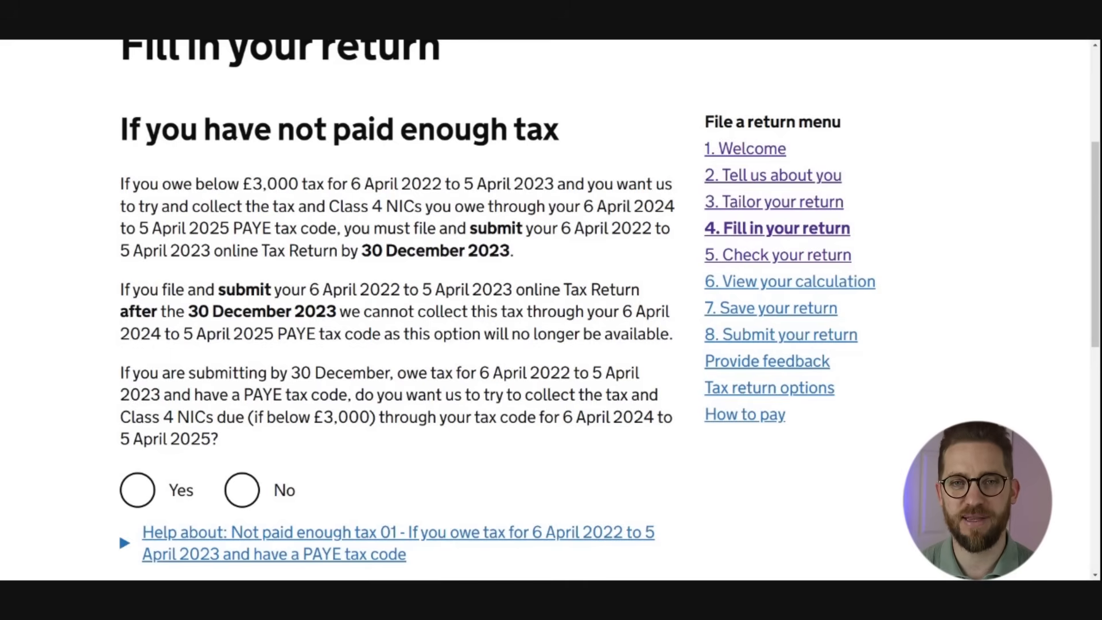
scroll(551, 310, "down", 2)
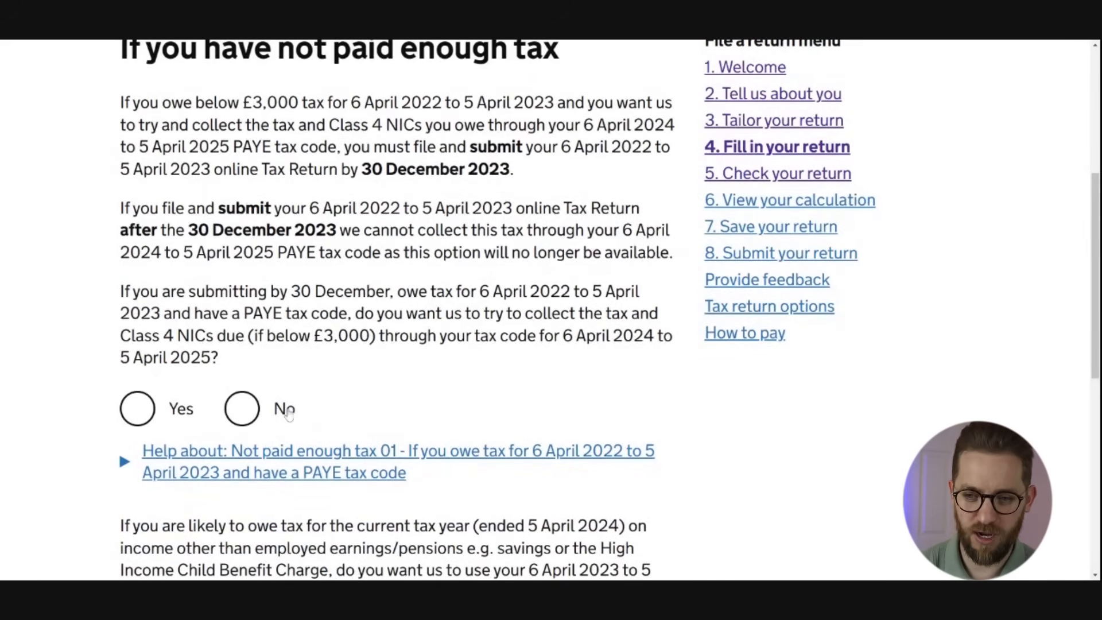
left_click(242, 408)
- Answer No to collecting current-year tax on other income through the 2023-24 PAYE tax code, and save to continue
scroll(300, 274, "down", 6)
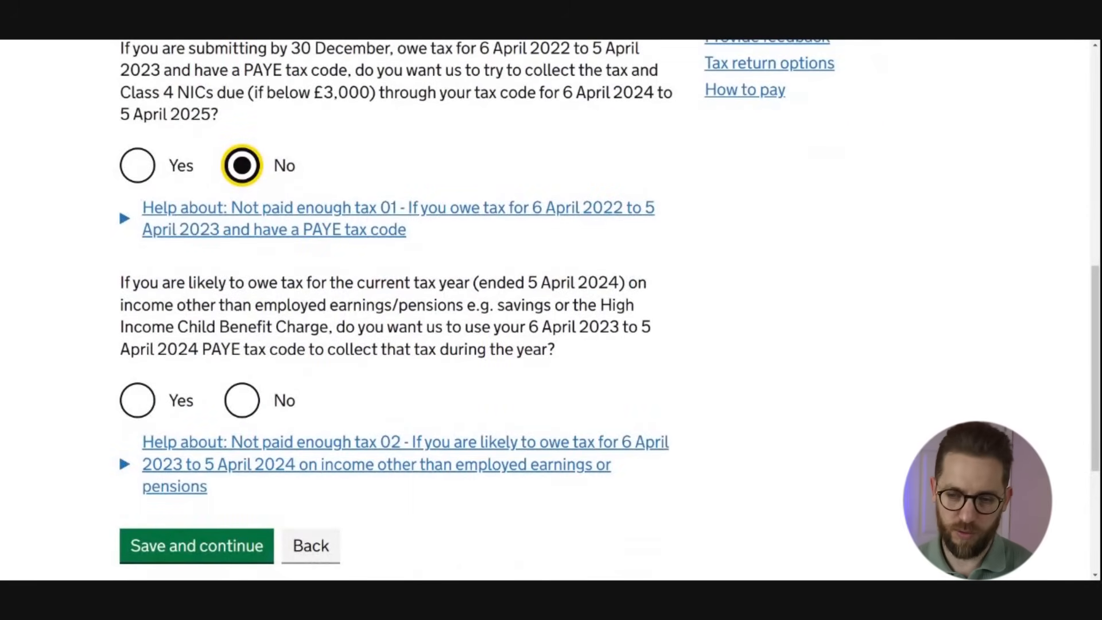
scroll(551, 310, "down", 2)
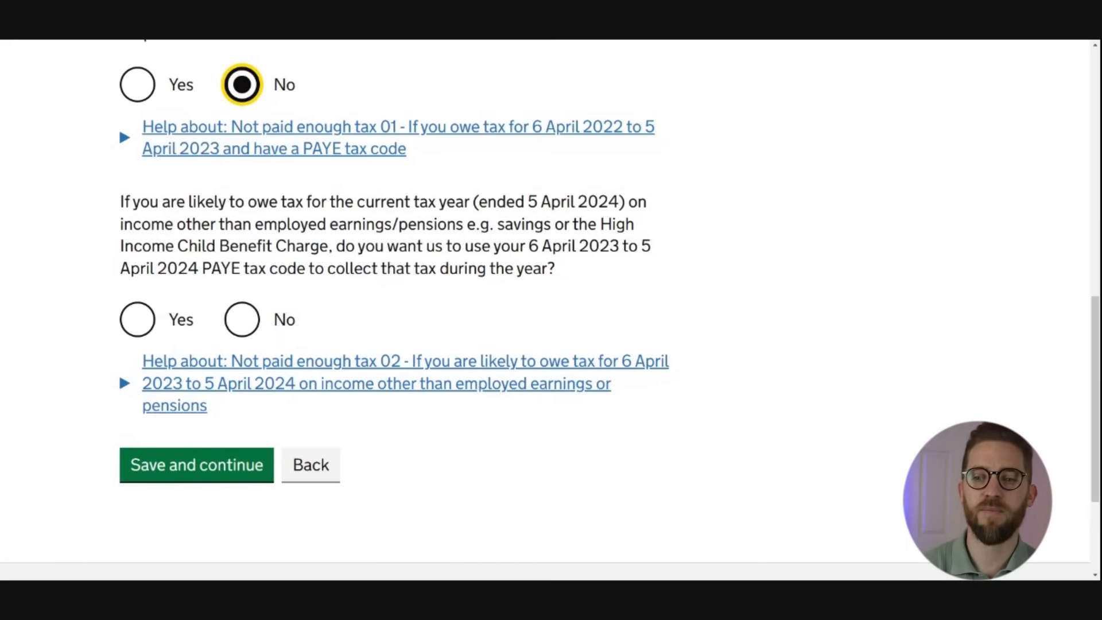
left_click(252, 316)
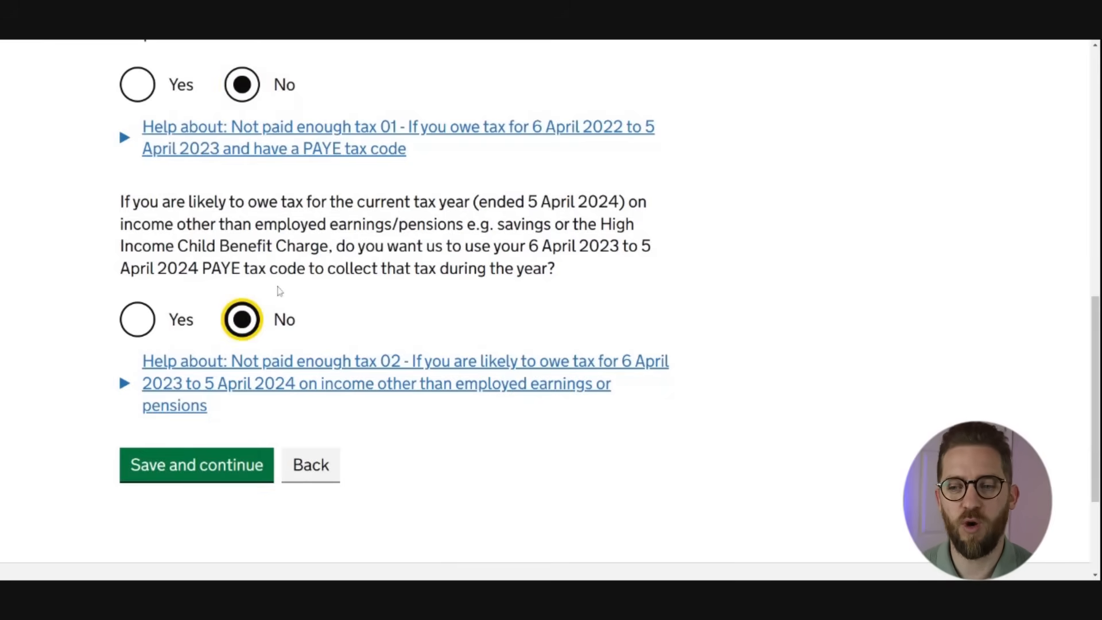
left_click(233, 466)
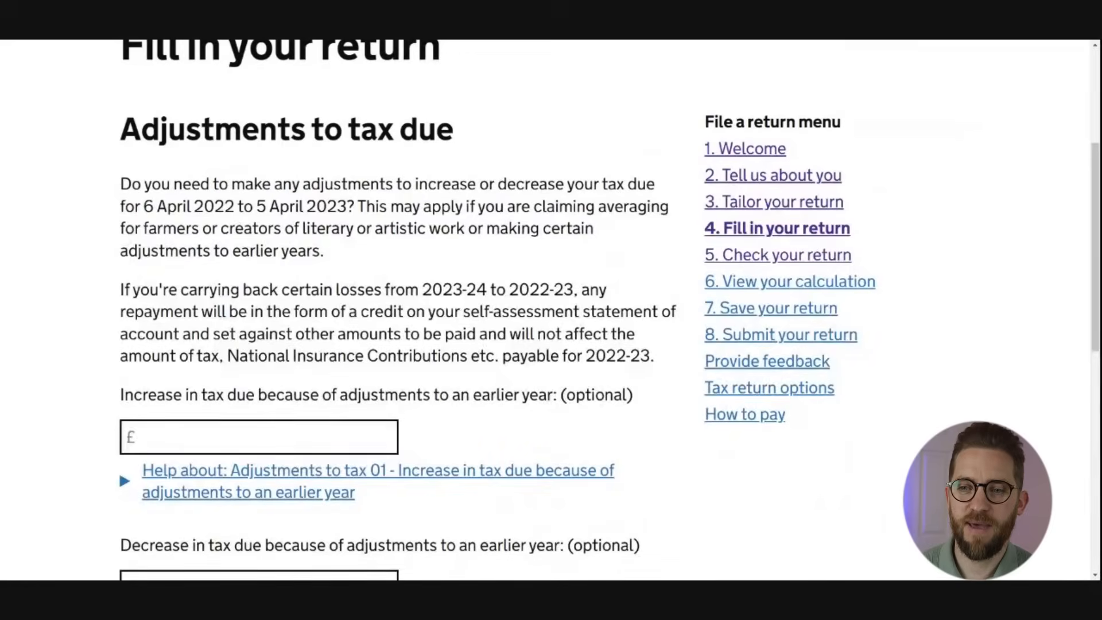
- Look through the optional Adjustments to tax due fields, leave them all blank, and save to continue
scroll(402, 310, "down", 5)
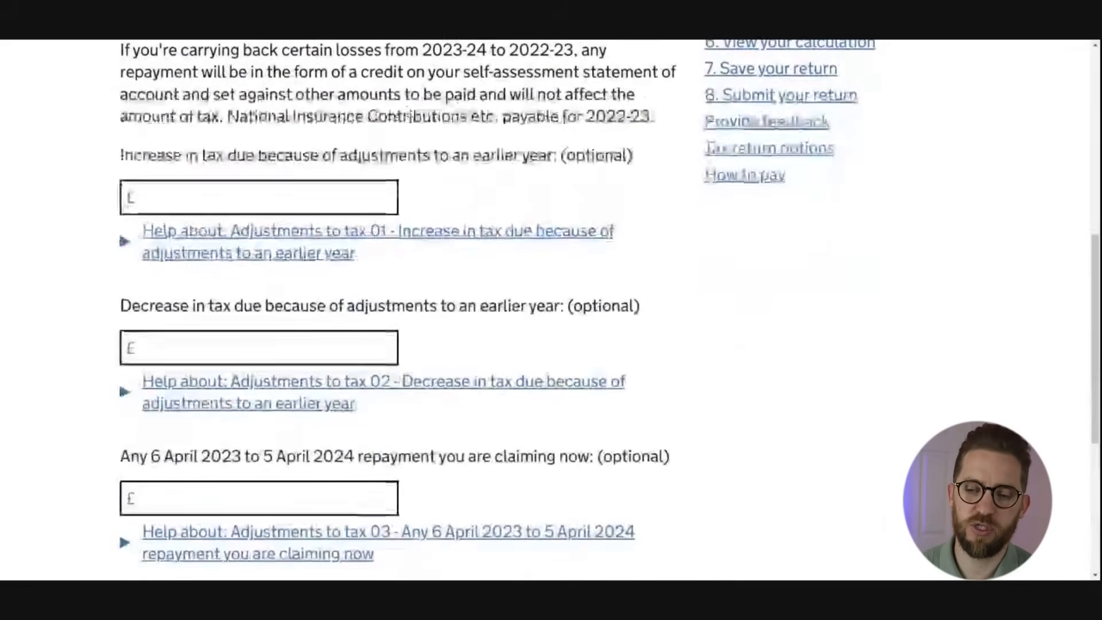
scroll(545, 296, "up", 3)
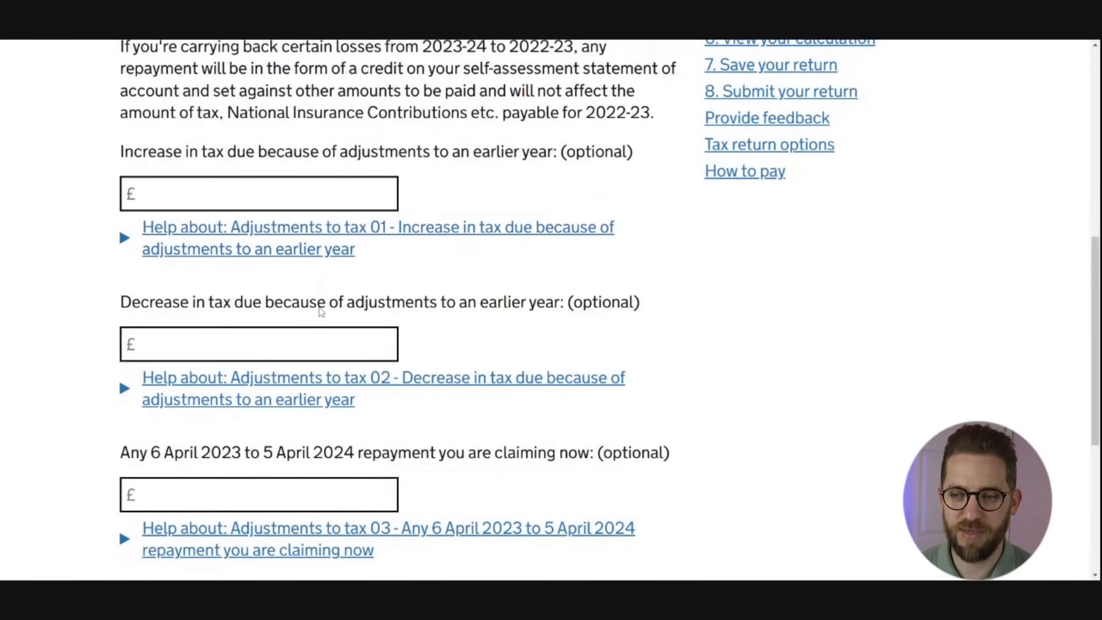
scroll(319, 312, "down", 2)
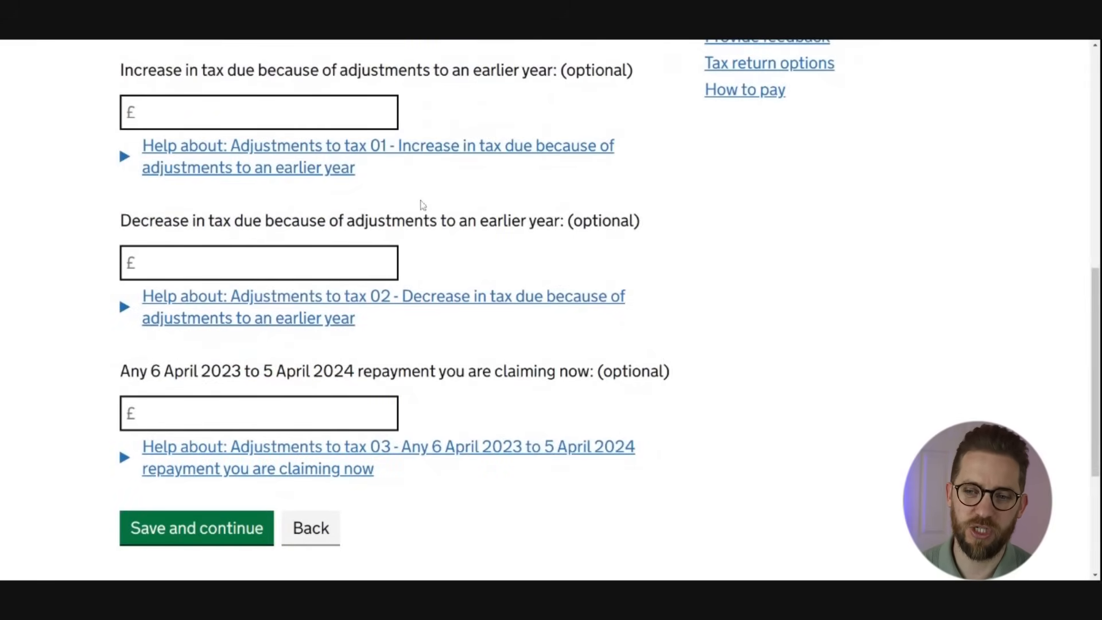
scroll(298, 356, "down", 2)
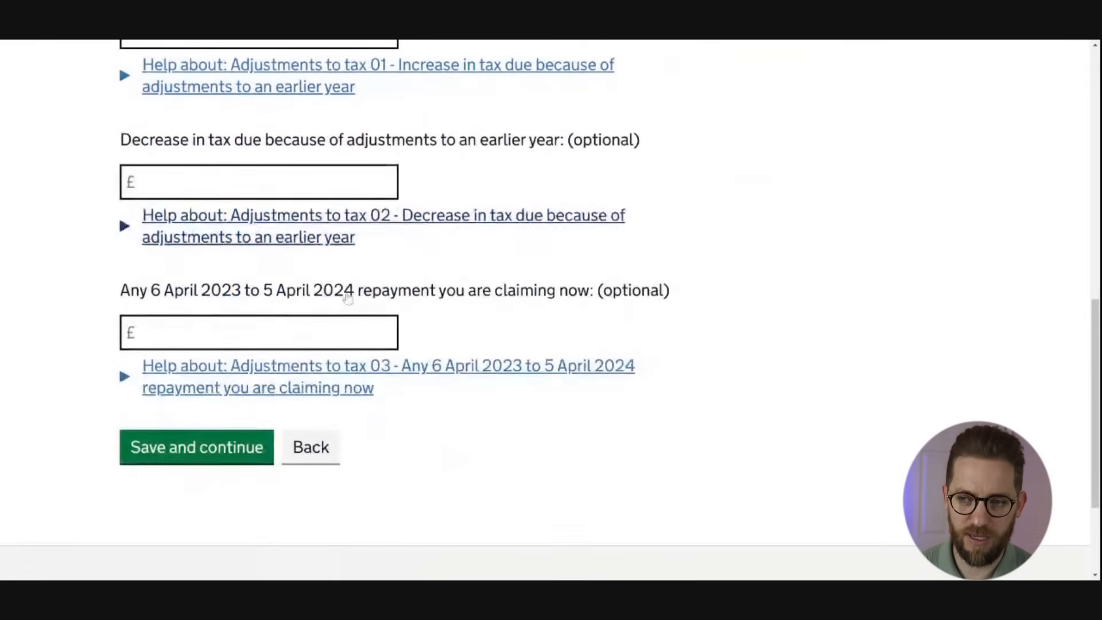
left_click(236, 445)
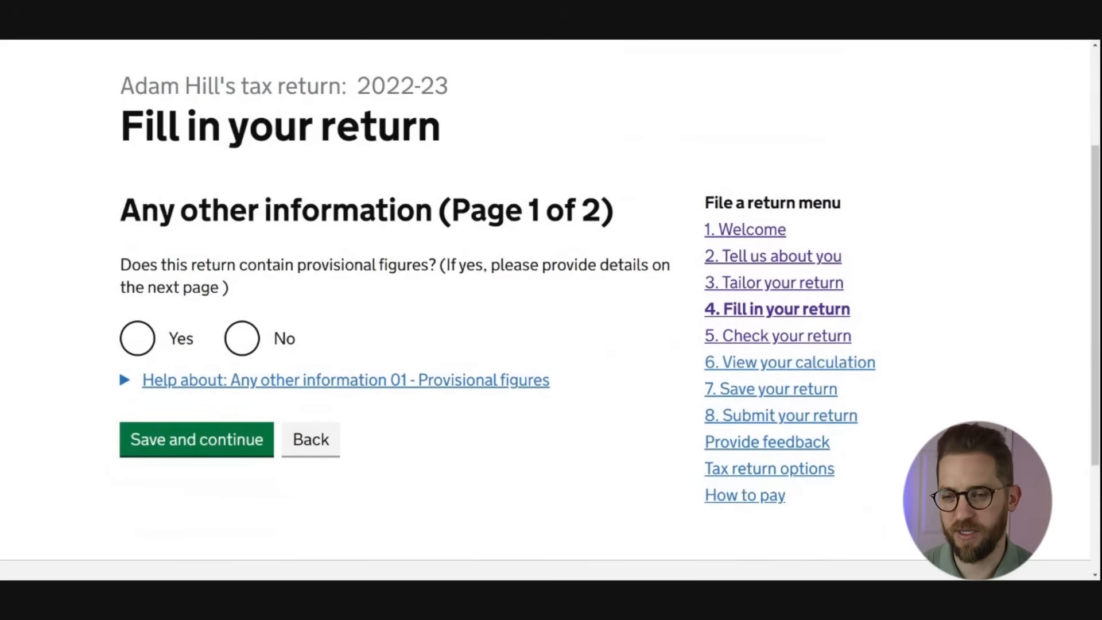
- Answer No to the return containing provisional figures, briefly trying Yes, and save to continue to page 2 of Any other information
left_click(246, 342)
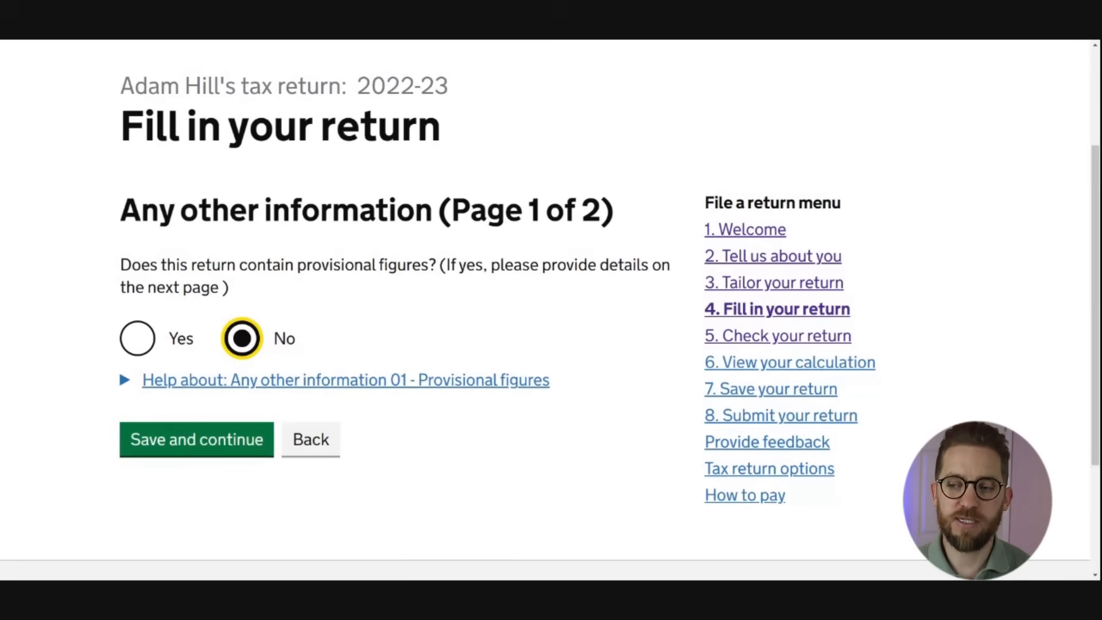
left_click(131, 344)
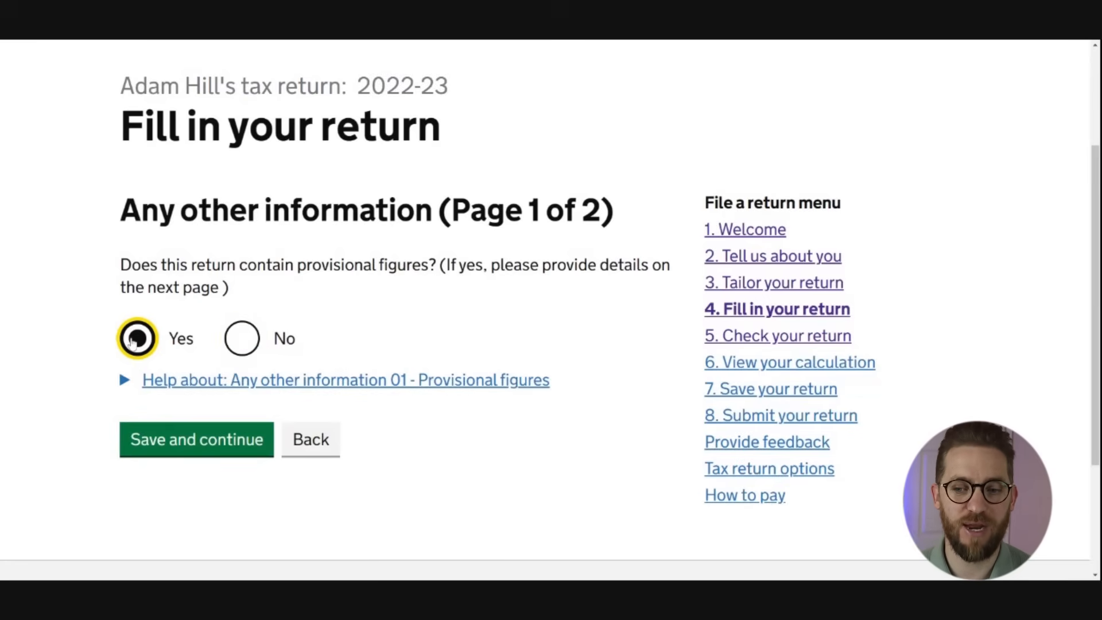
left_click(242, 339)
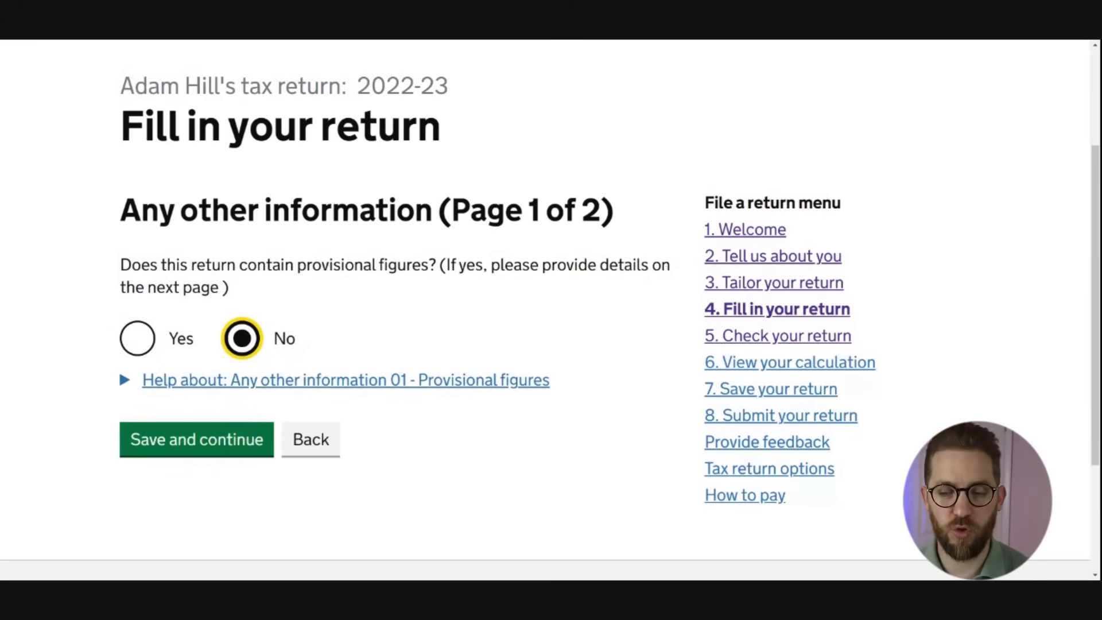
left_click(198, 443)
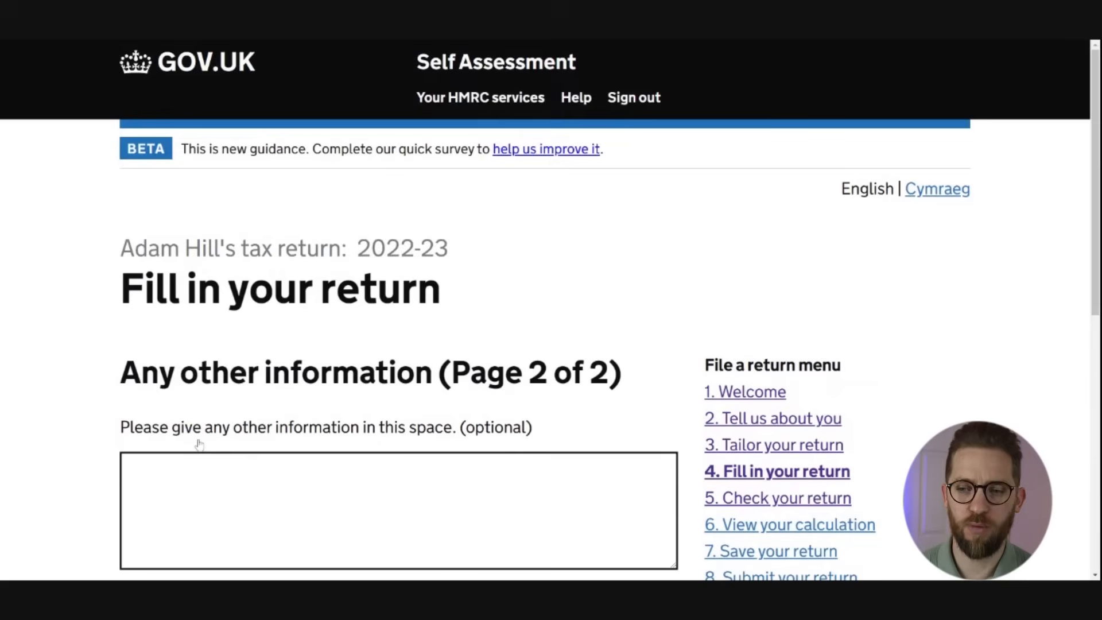
- Leave the other information space blank, answer No to adding an attachment, and save to continue to Check your return
scroll(200, 443, "down", 1)
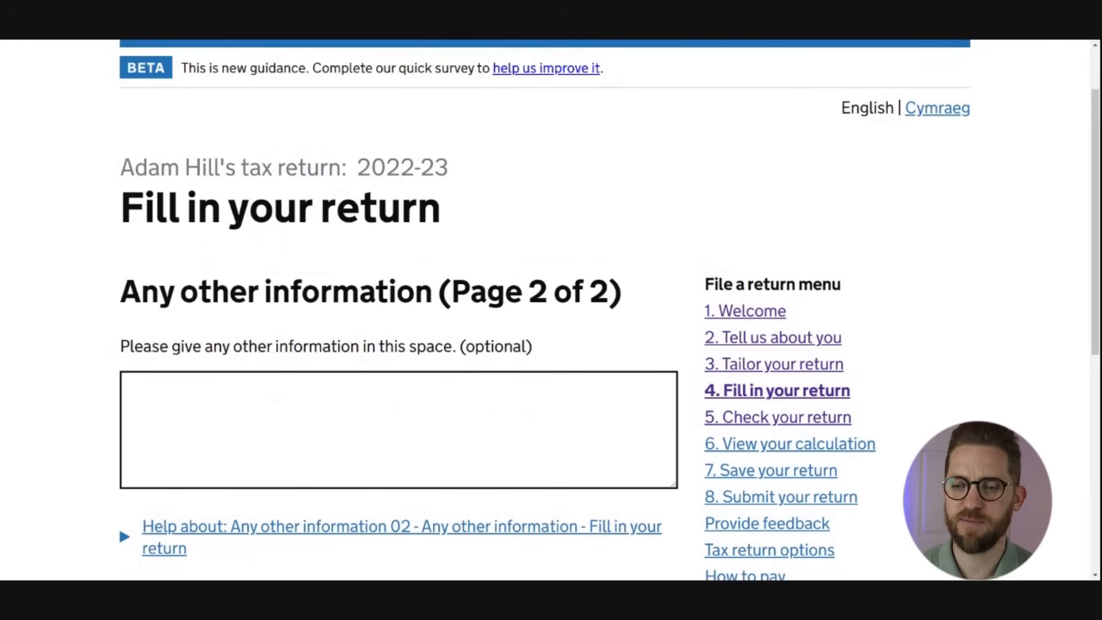
left_click(204, 445)
scroll(119, 364, "down", 2)
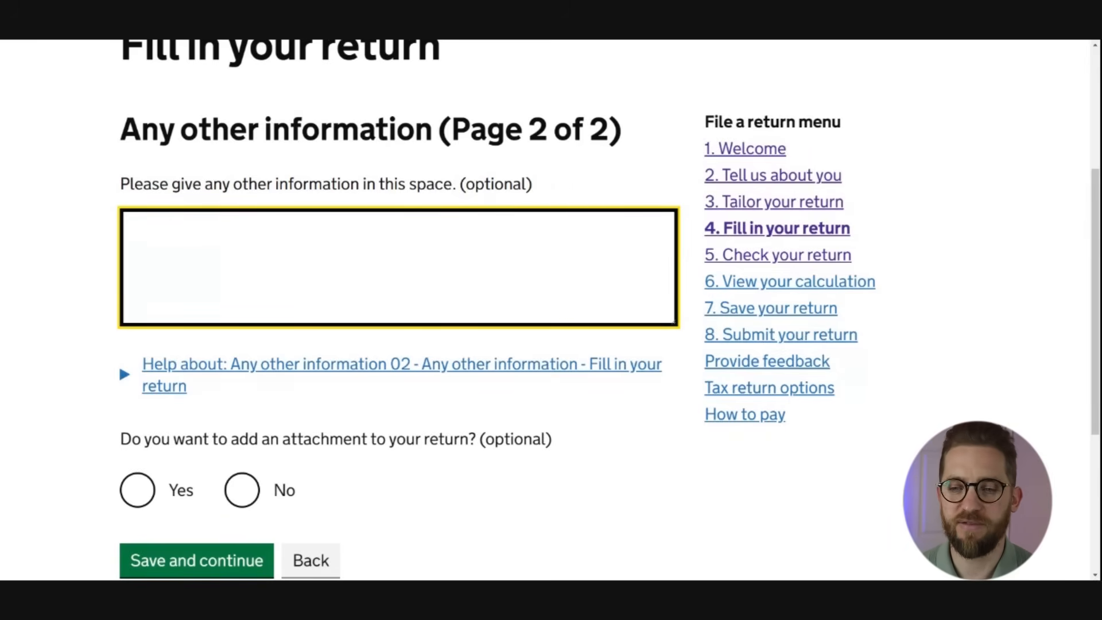
scroll(213, 400, "down", 1)
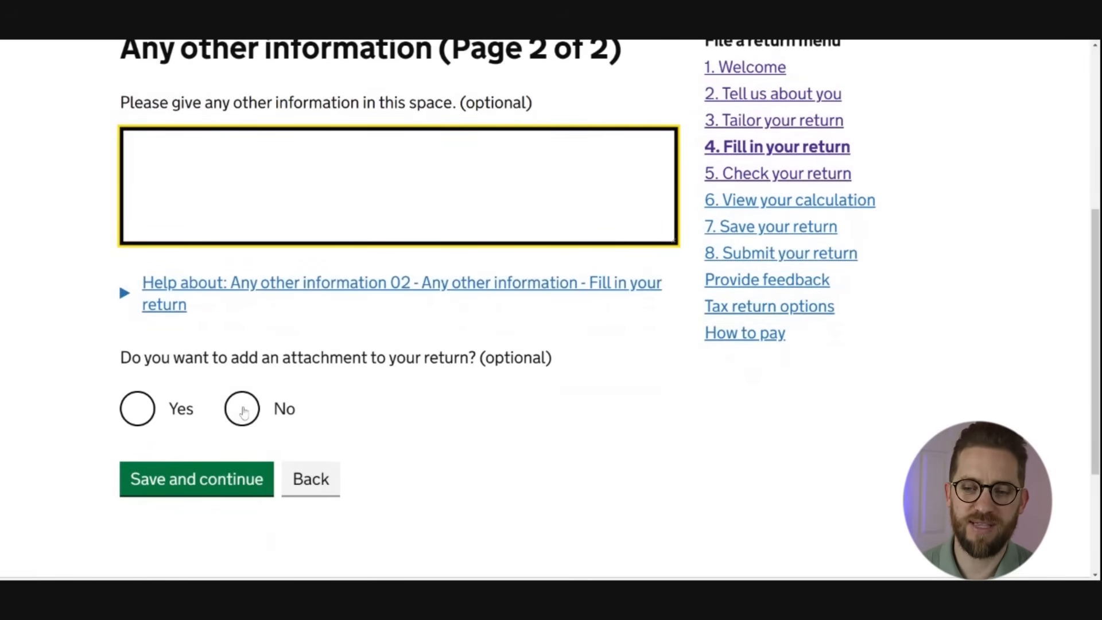
scroll(243, 412, "down", 1)
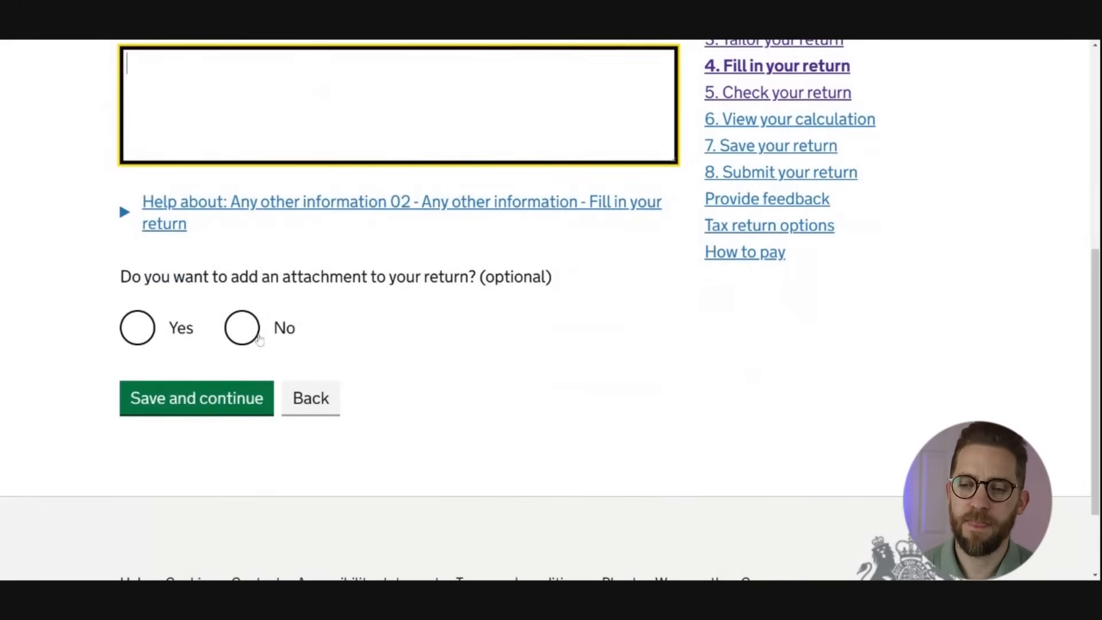
left_click(243, 332)
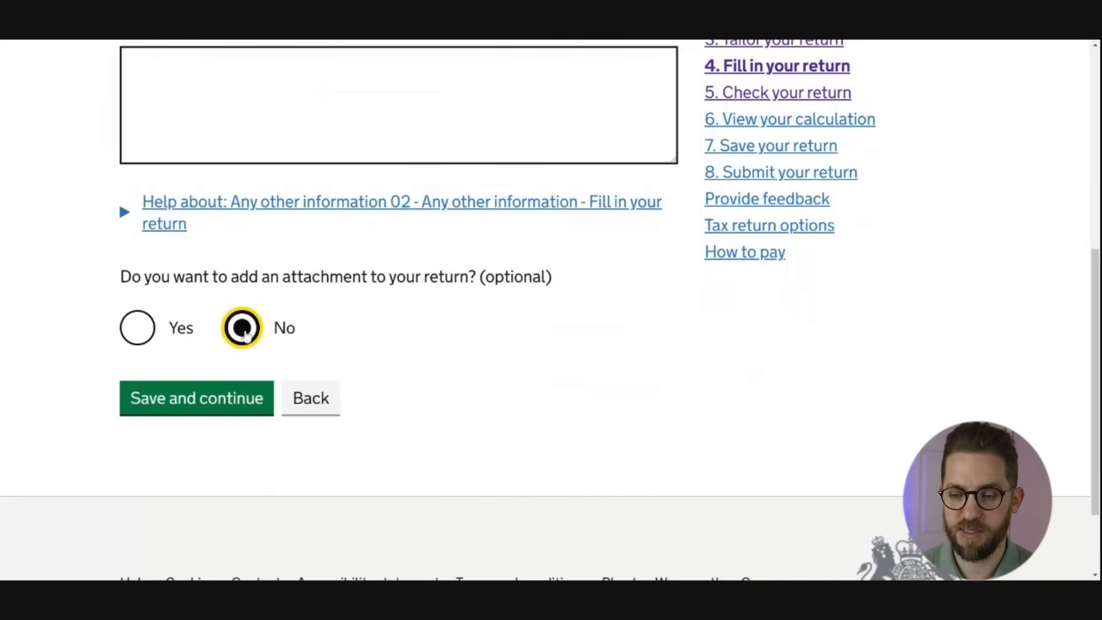
left_click(246, 411)
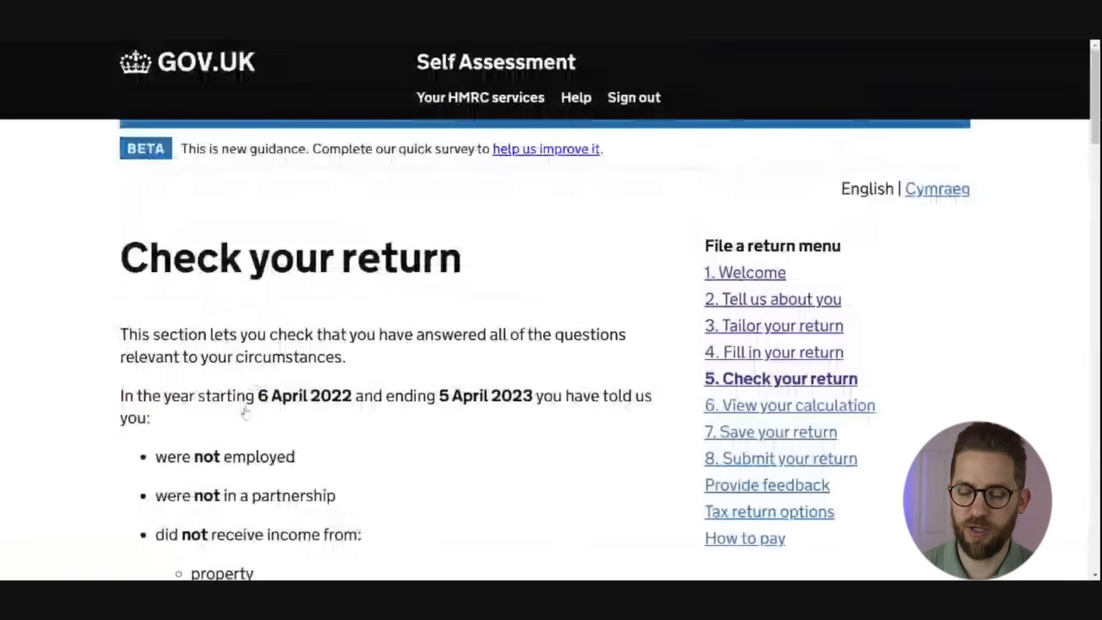